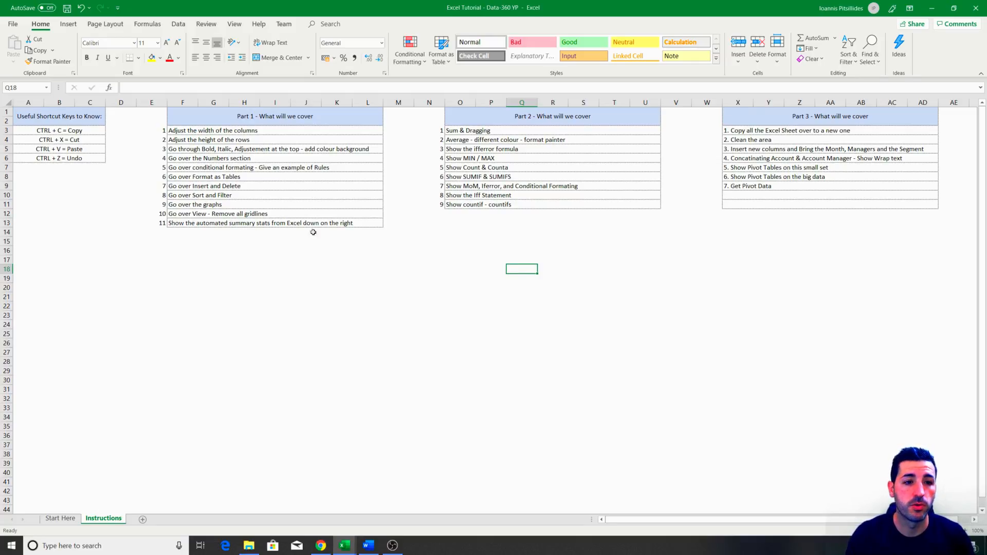
- Review the Part 1 topic list and check the GitHub repository that hosts the tutorial workbook
left_click_drag(262, 122, 276, 222)
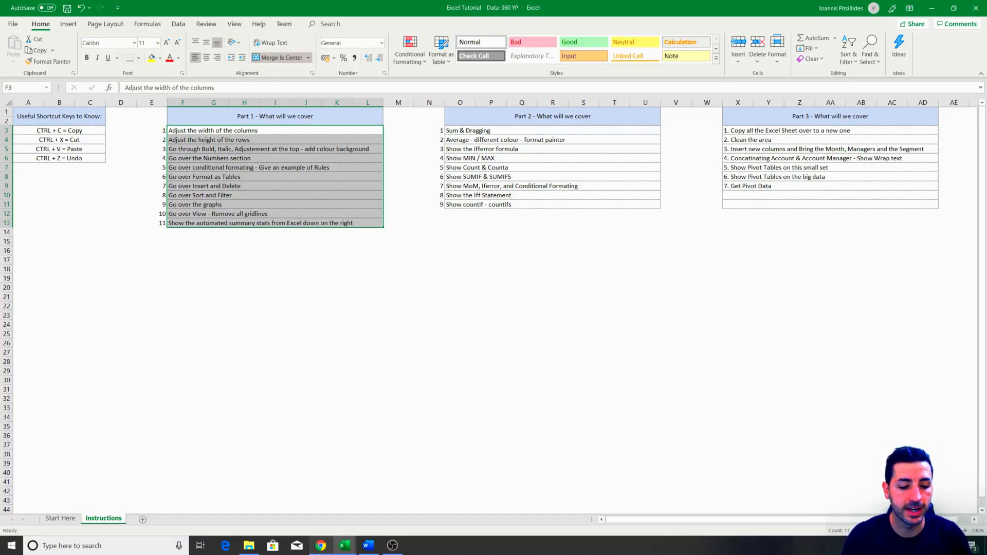
left_click(321, 546)
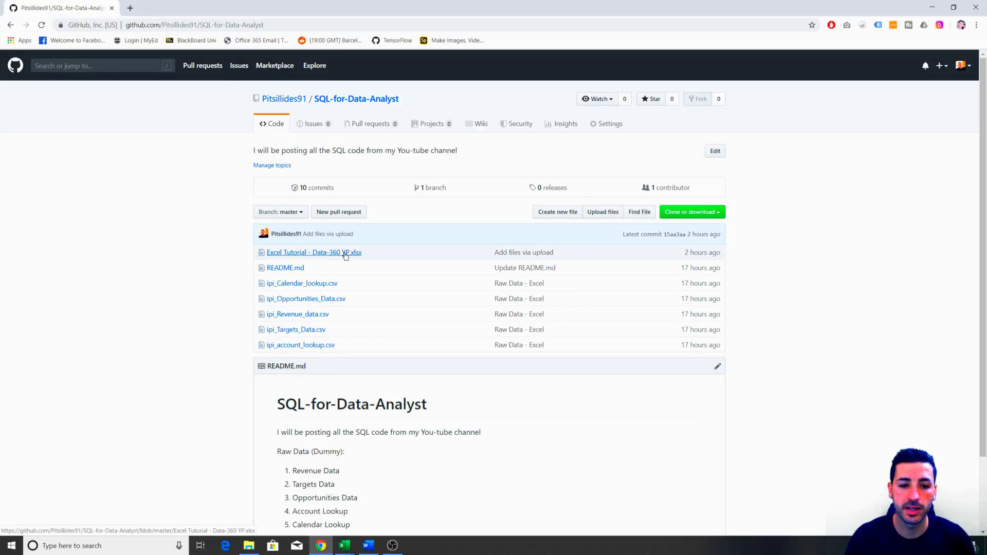
left_click(343, 546)
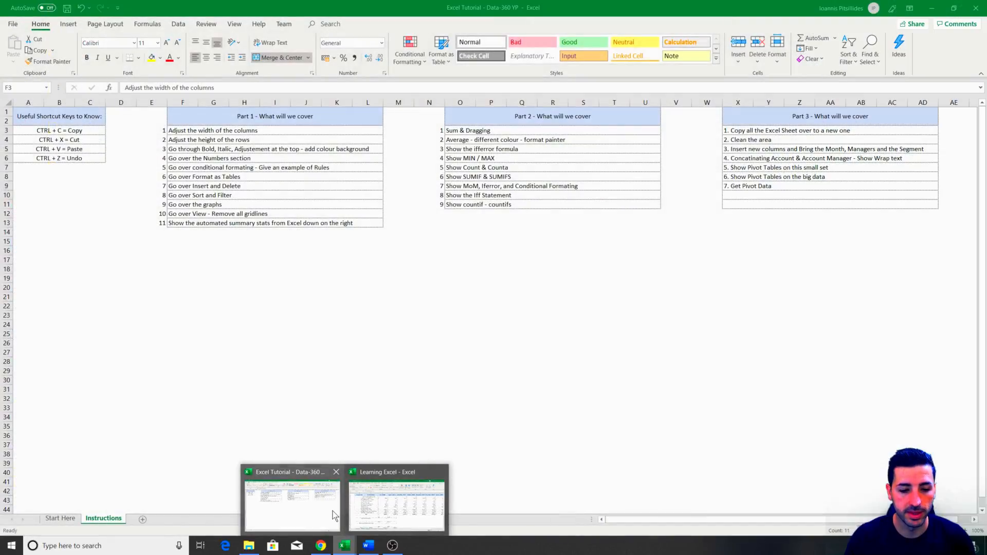
left_click(290, 504)
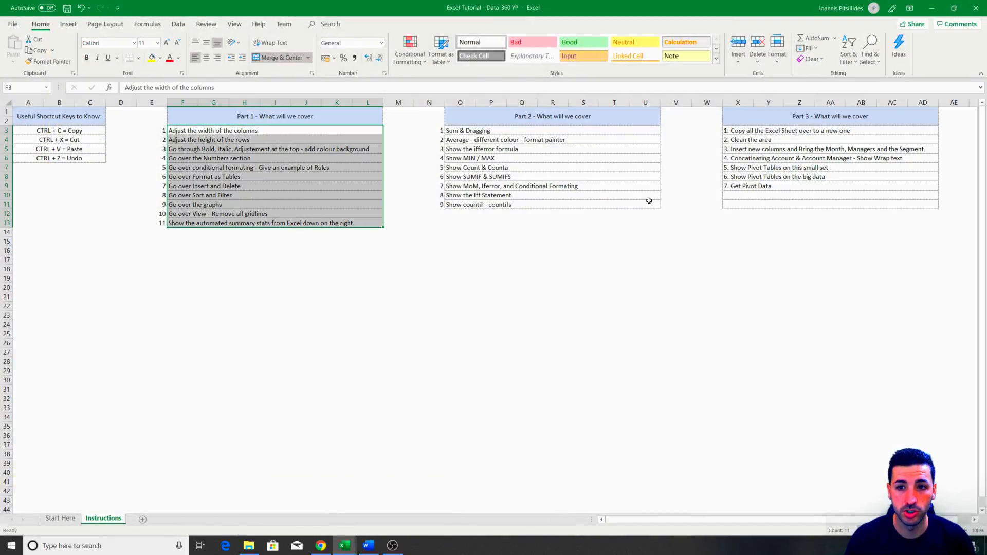
left_click(283, 259)
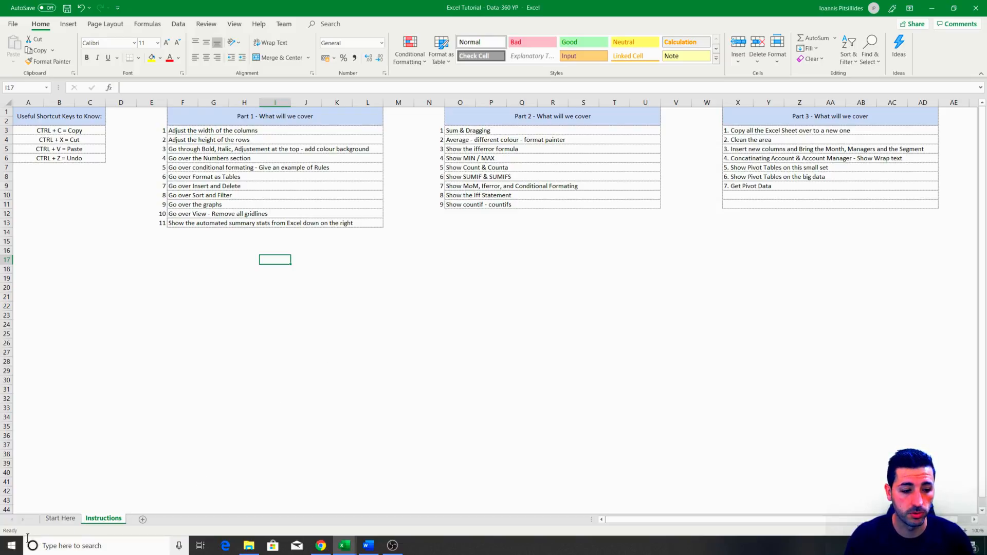
- Launch Excel with a new blank workbook and close it again
left_click(11, 546)
type("exc")
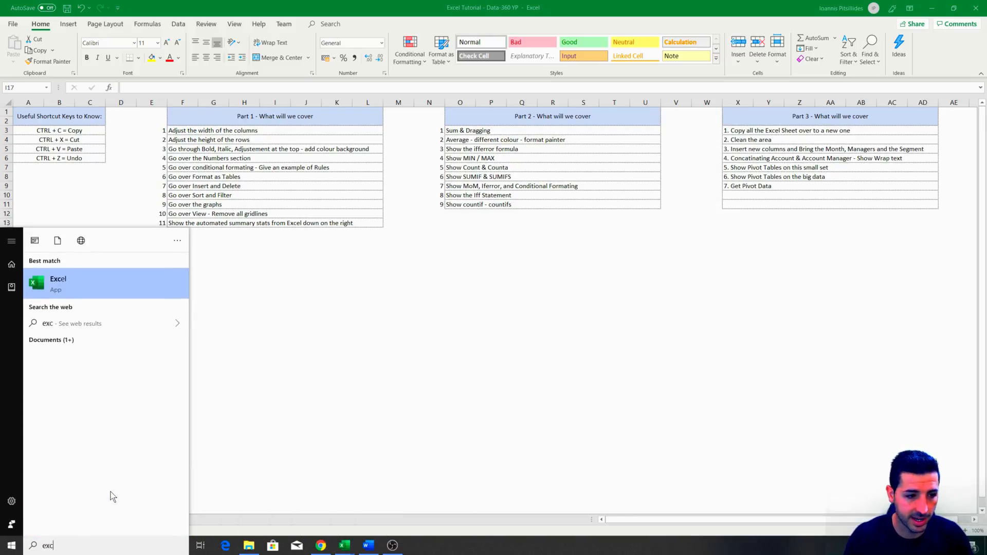
left_click(126, 292)
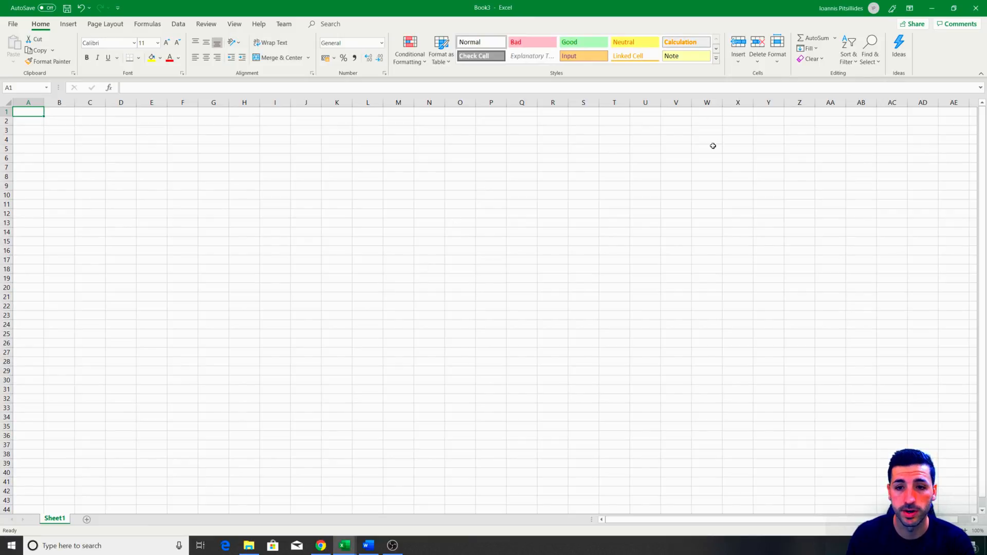
left_click(978, 15)
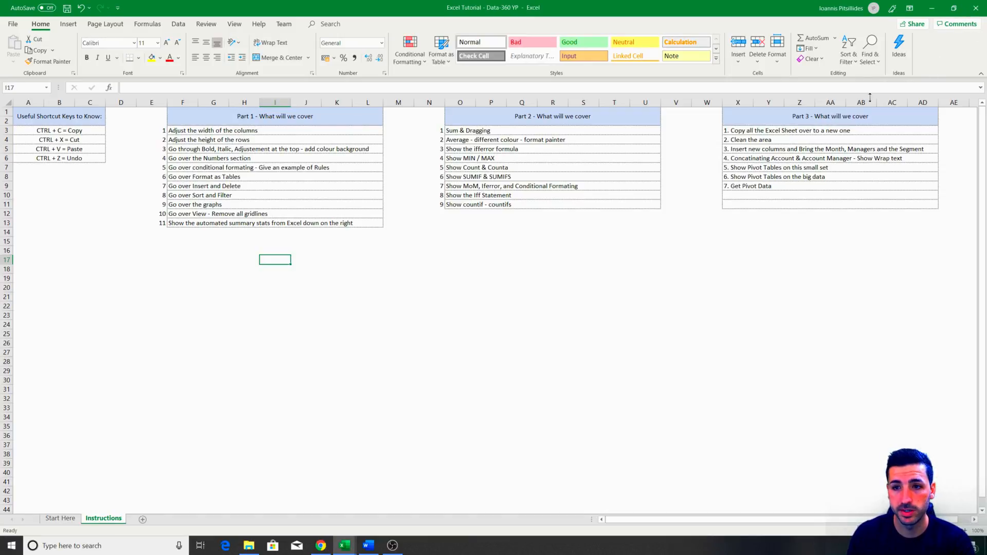
- Examine the data table on the Start Here sheet and read the full contents of its truncated cells
left_click(60, 518)
left_click_drag(31, 112, 208, 194)
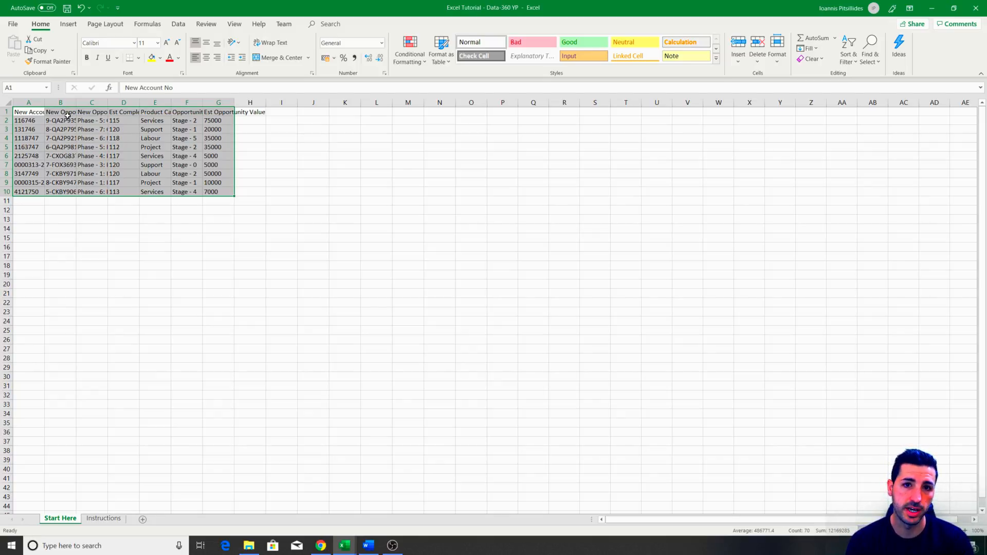
left_click(38, 112)
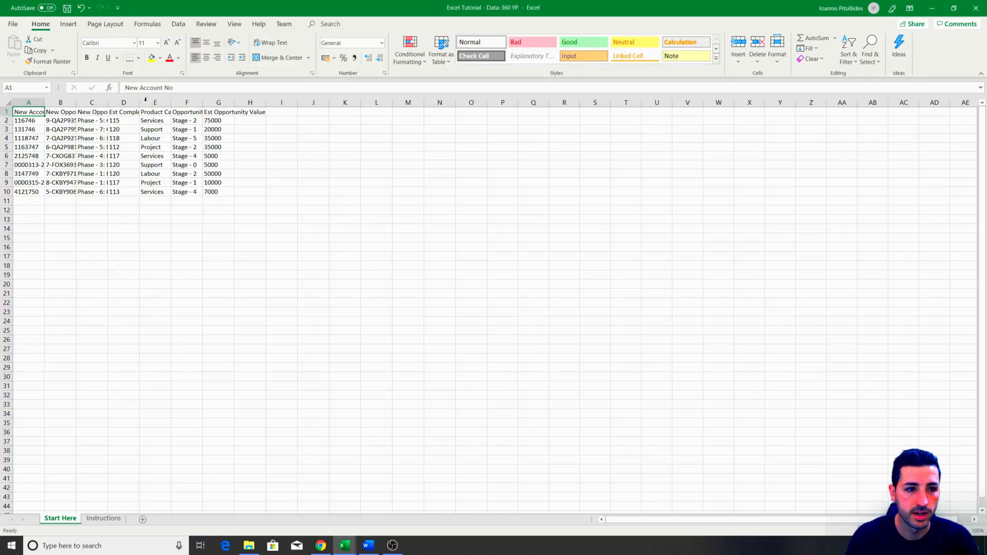
left_click_drag(206, 88, 125, 88)
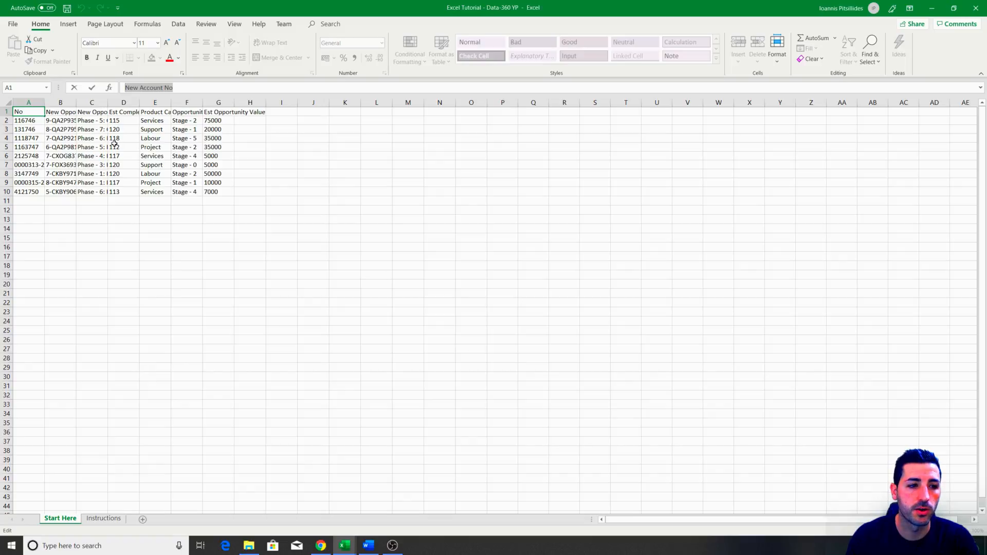
left_click(97, 152)
left_click_drag(126, 88, 264, 86)
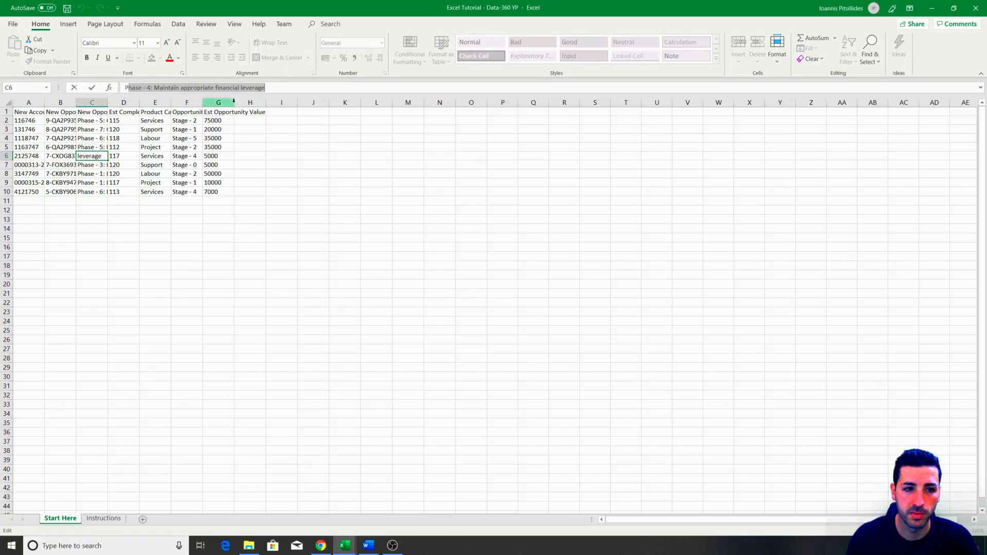
left_click(154, 167)
left_click(59, 148)
left_click(23, 114)
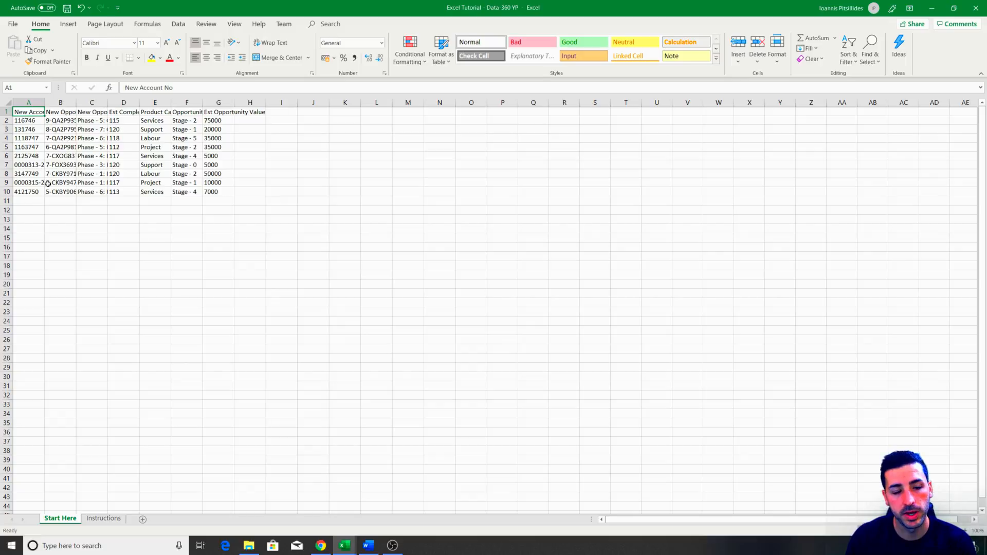
- Examine the headers and entries of the first four columns, from New Account No to Est Completion Month ID
left_click_drag(23, 191, 27, 125)
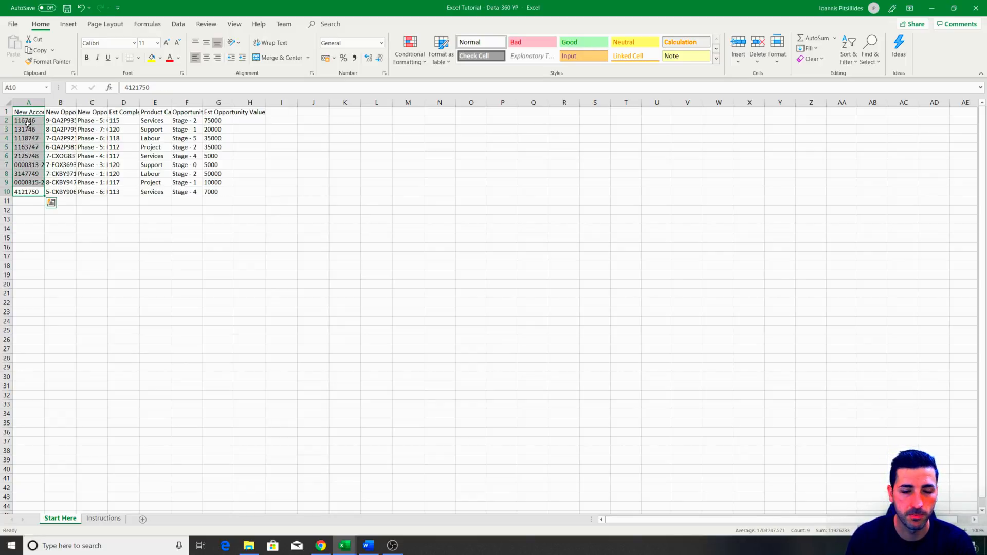
left_click(56, 116)
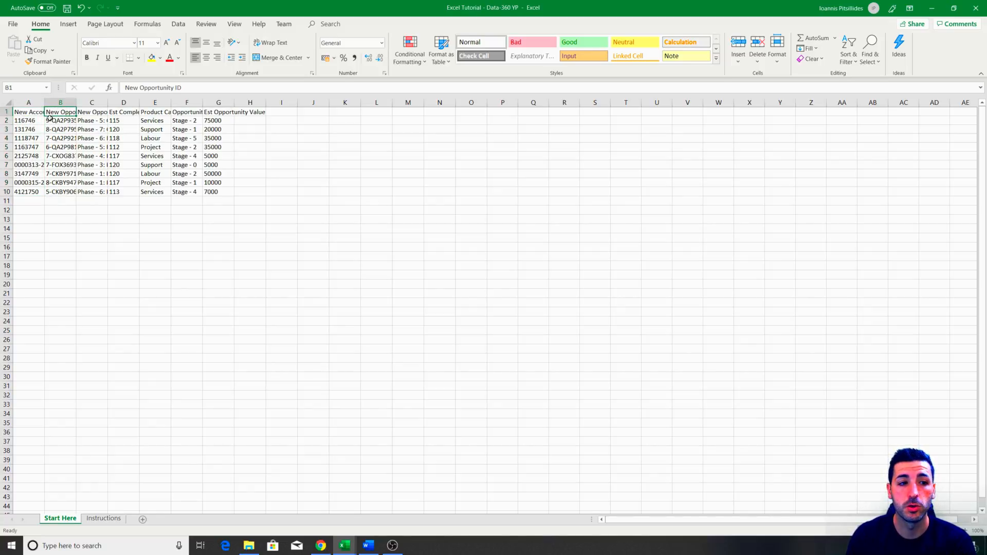
left_click_drag(54, 126, 61, 192)
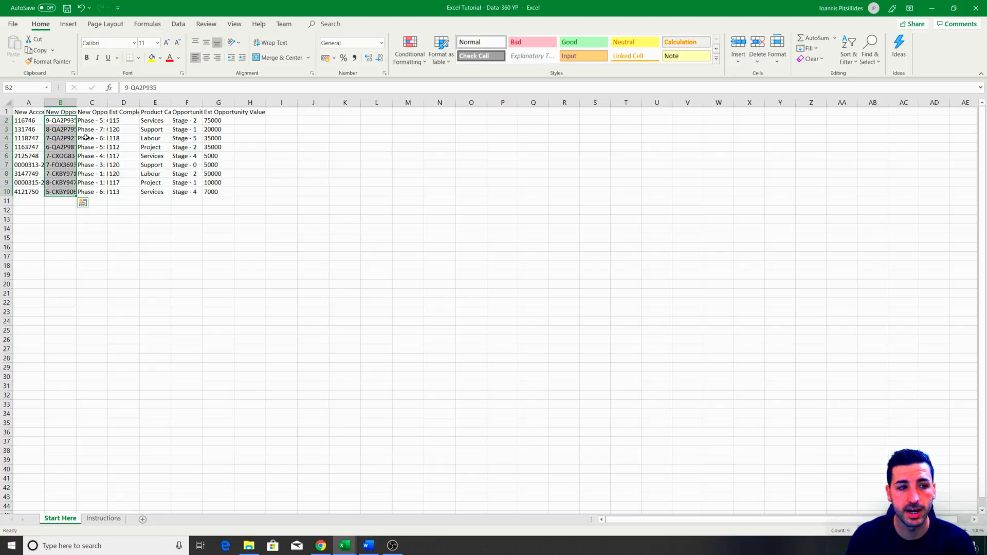
left_click(97, 112)
left_click_drag(98, 124, 98, 183)
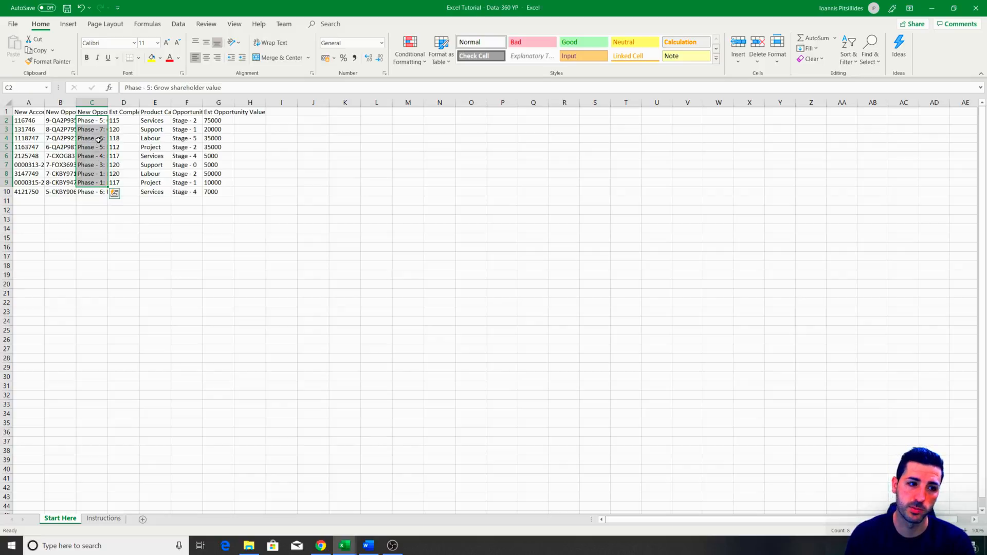
left_click_drag(125, 113, 125, 176)
left_click(122, 111)
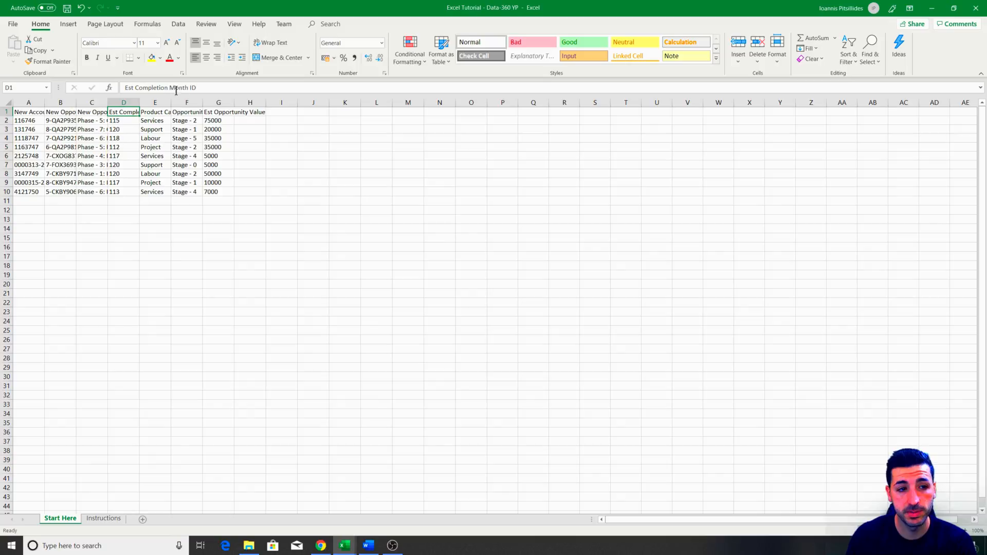
left_click_drag(125, 121, 128, 164)
left_click(124, 111)
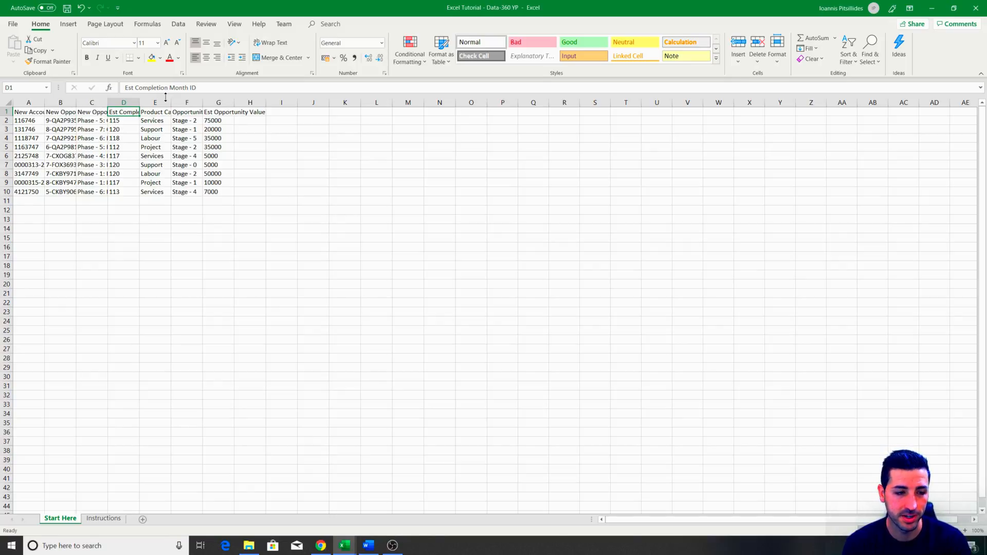
- Examine the Product Category, Opportunity Stage and Est Opportunity Value columns, and look over the whole table
key("Right")
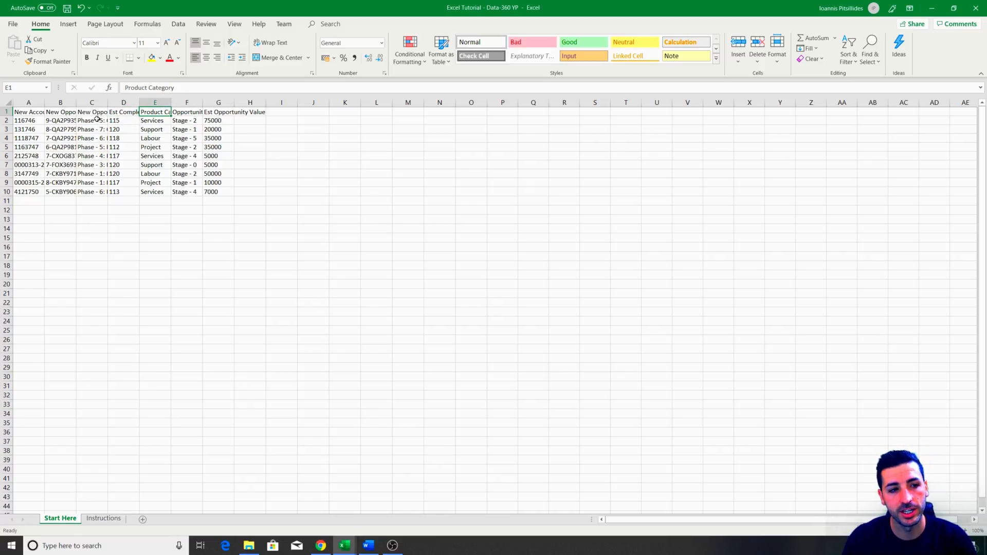
left_click(200, 112)
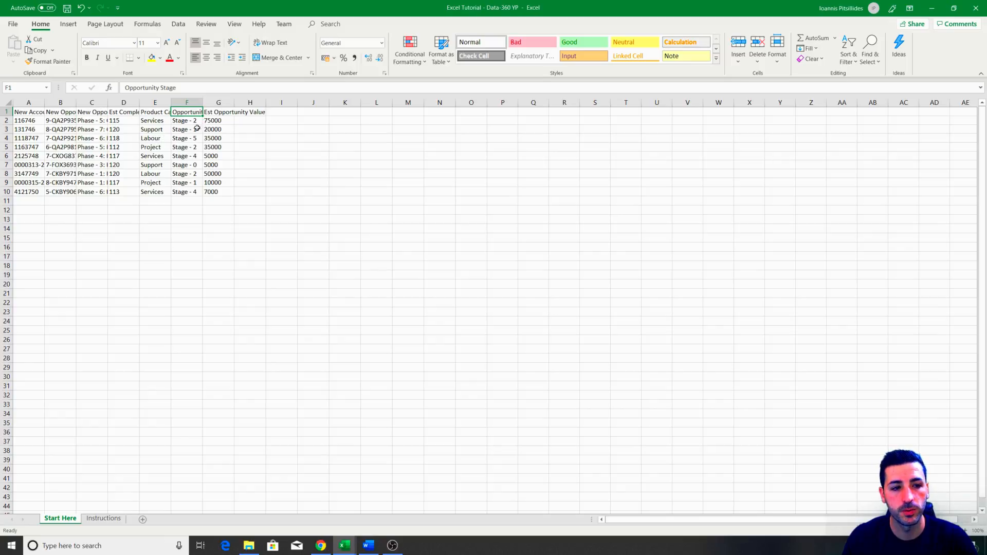
left_click(196, 167)
left_click(197, 143)
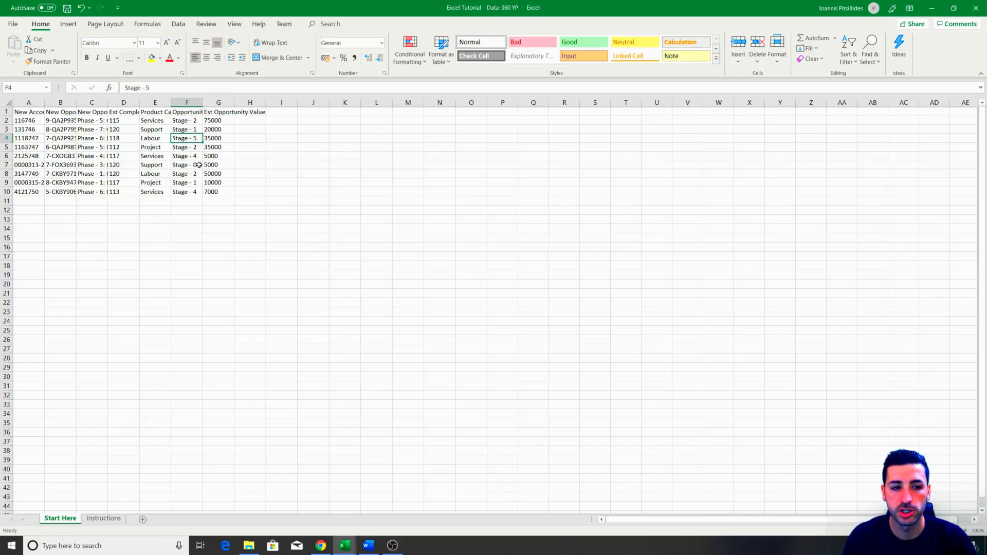
left_click(222, 116)
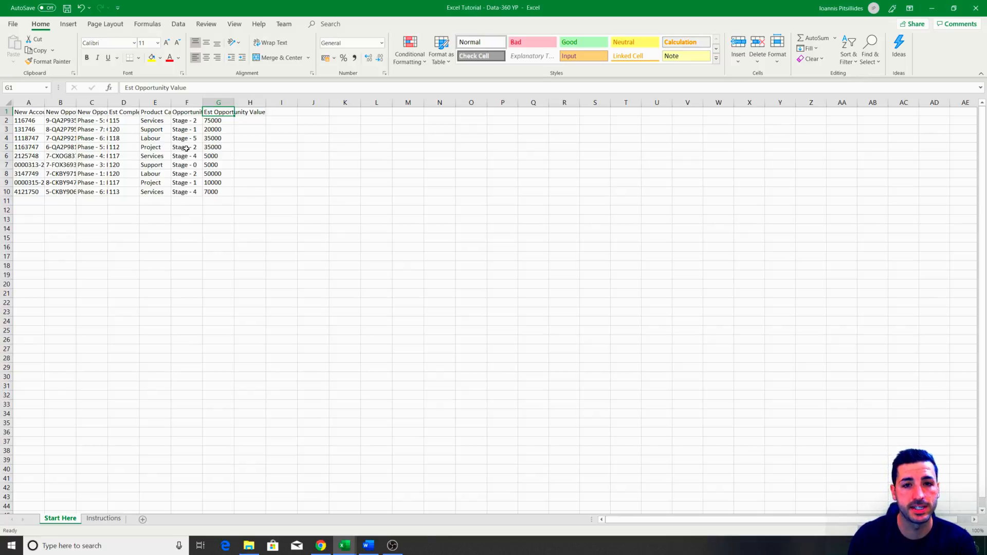
left_click_drag(227, 193, 34, 114)
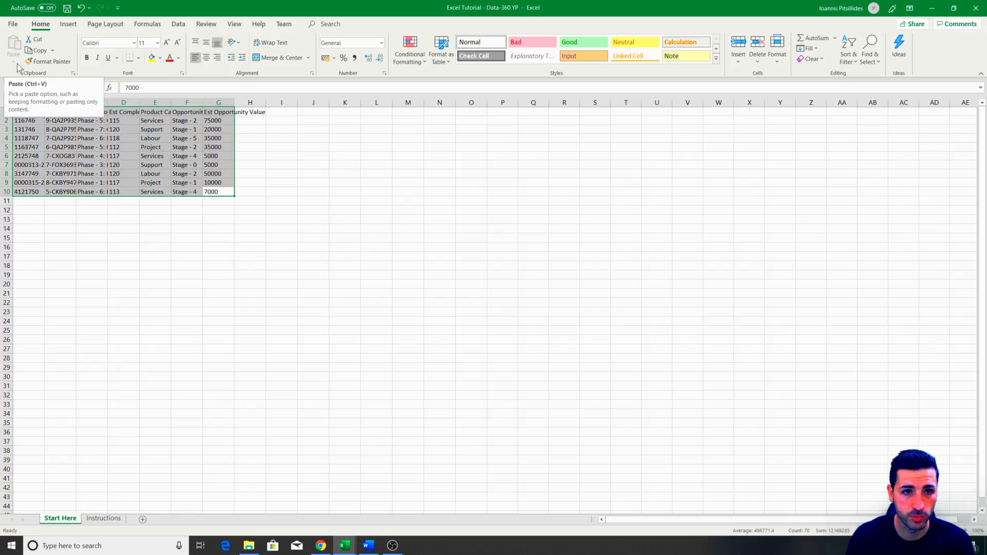
left_click(62, 210)
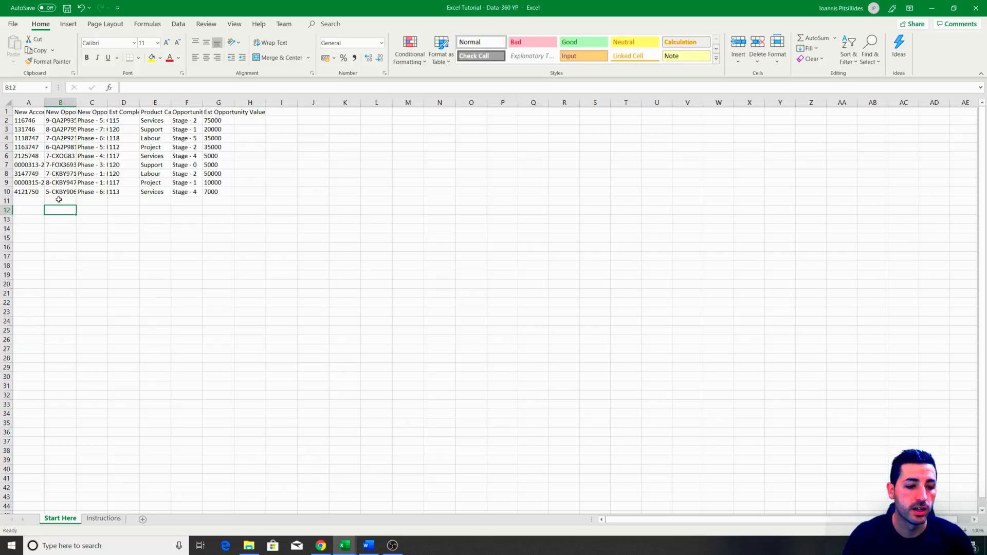
- Read the list of useful shortcut keys on the Instructions sheet
left_click(101, 522)
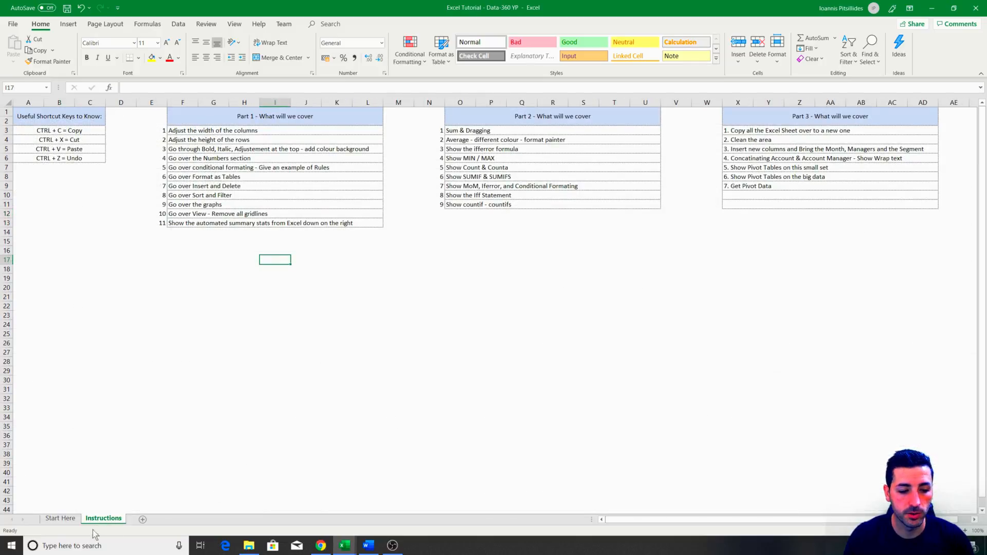
left_click_drag(59, 122, 72, 160)
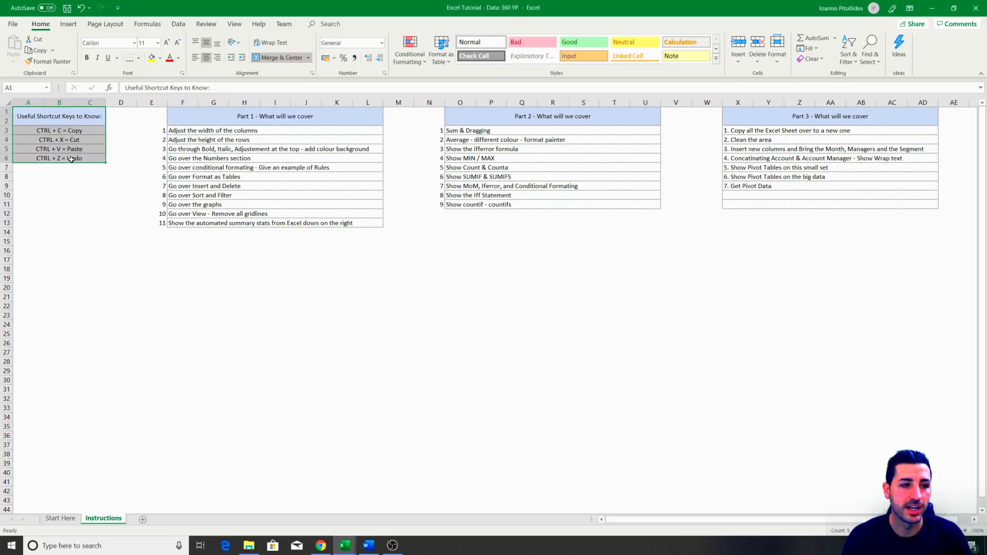
left_click(68, 133)
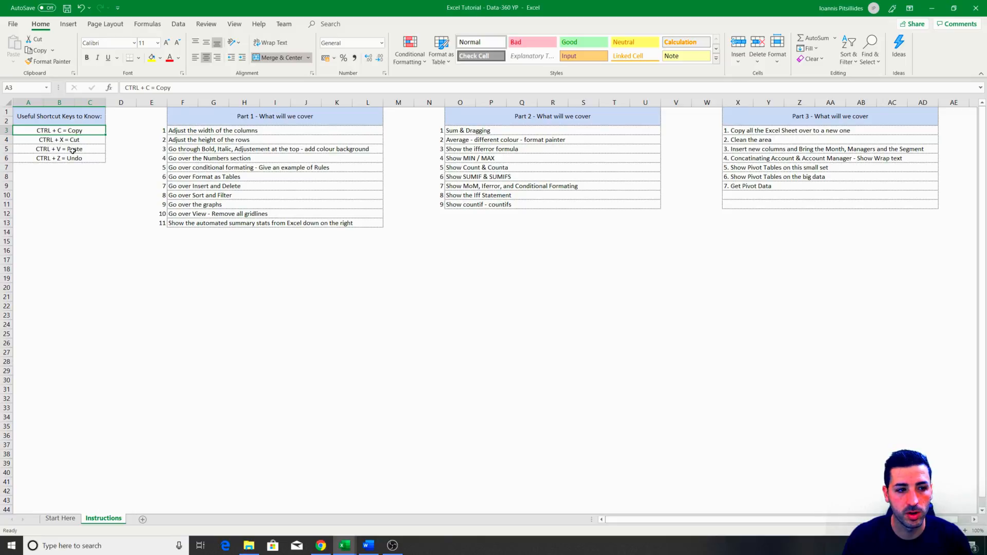
- Copy the table A1:G10 on the Start Here sheet and paste it at cell P11
left_click(56, 519)
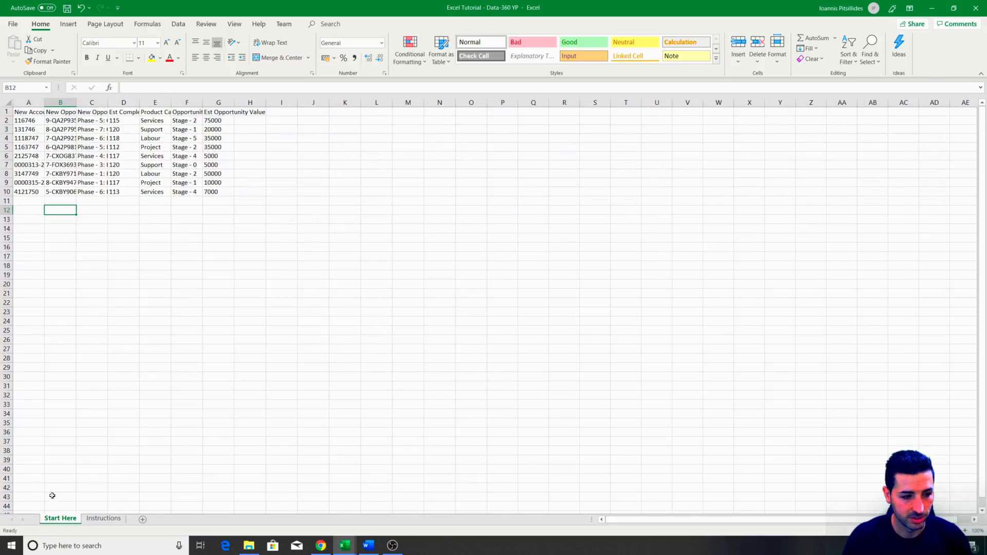
left_click_drag(29, 112, 211, 192)
key("ctrl+c")
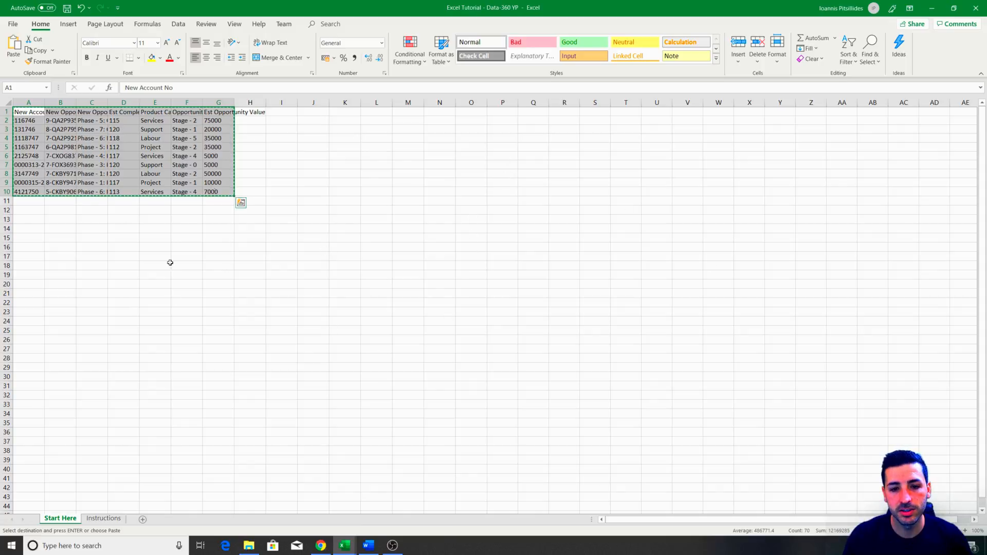
left_click(517, 197)
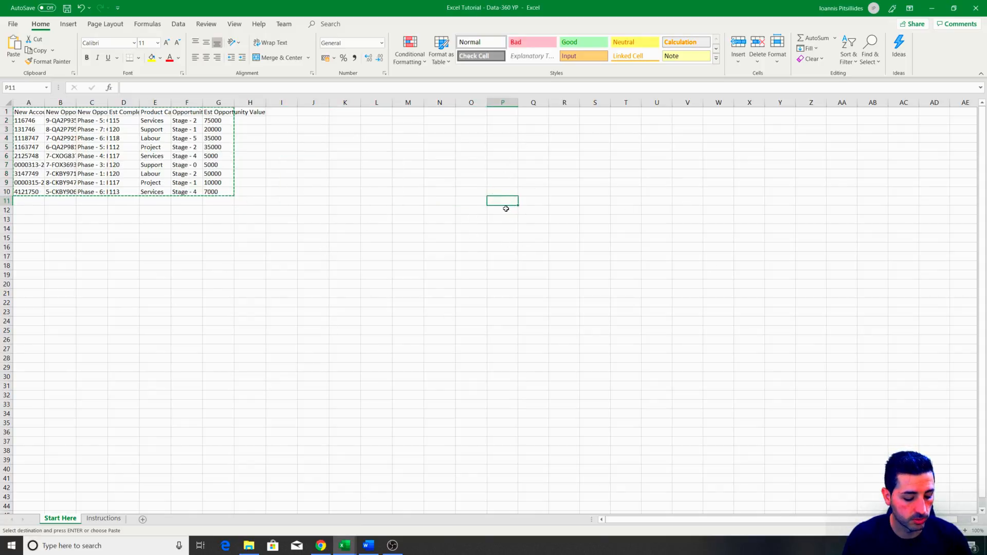
key("ctrl+v")
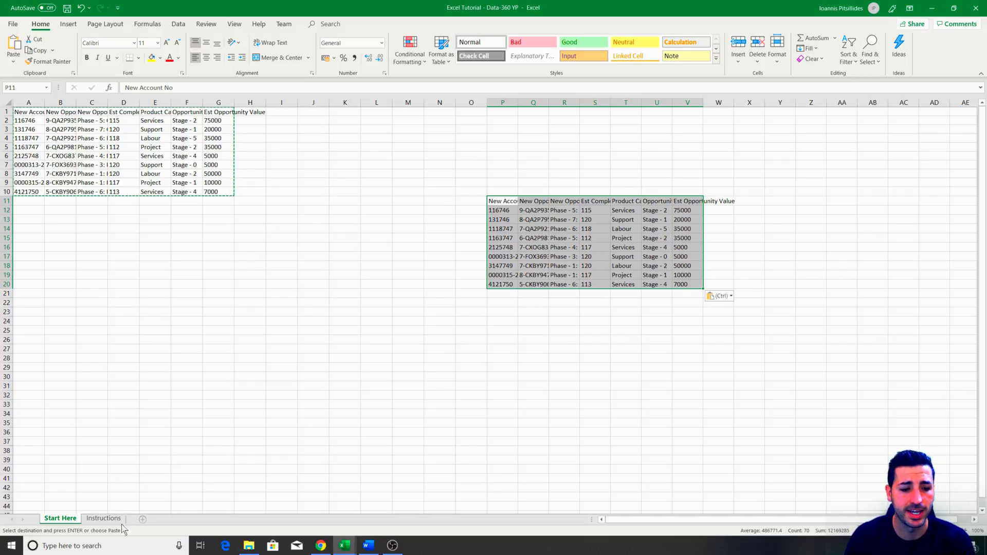
- Undo and redo the table paste, and return to the shortcut list on the Instructions sheet
left_click(82, 8)
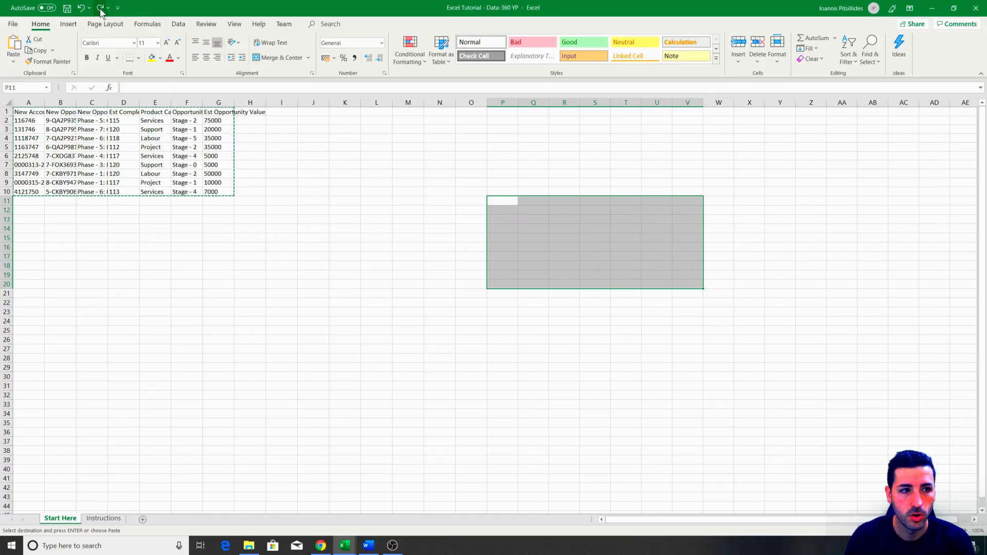
left_click(100, 8)
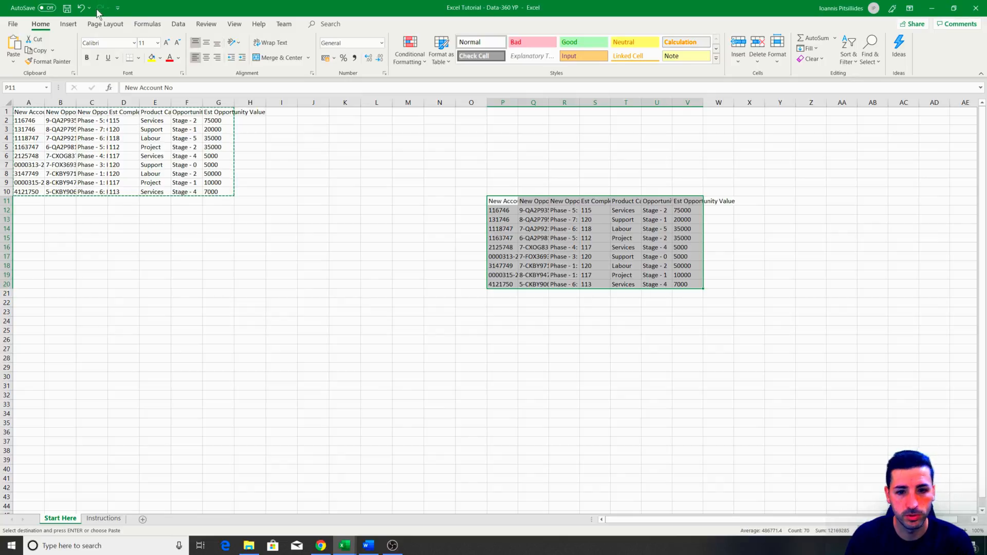
left_click(103, 518)
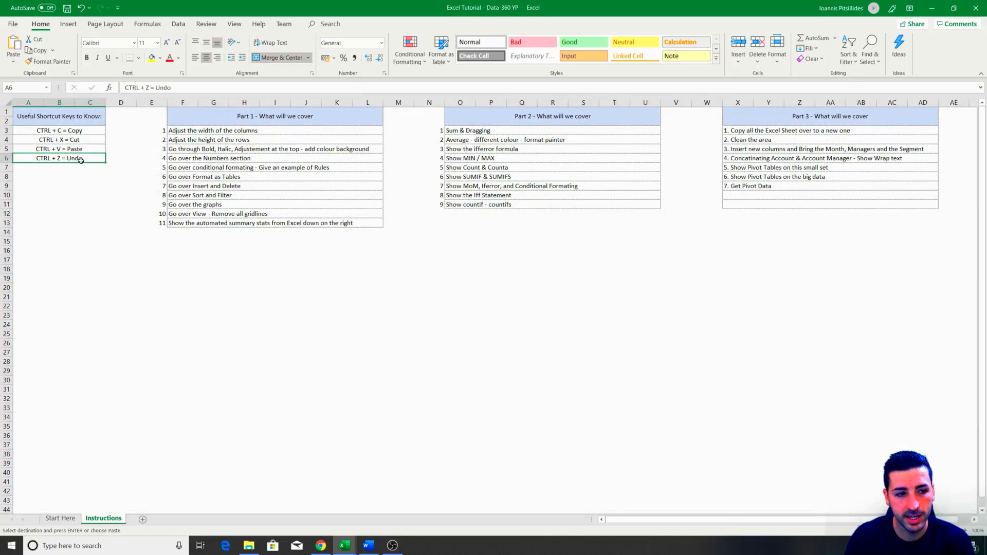
- Undo the table copy pasted at P11 on the Start Here sheet
left_click(61, 519)
left_click(569, 346)
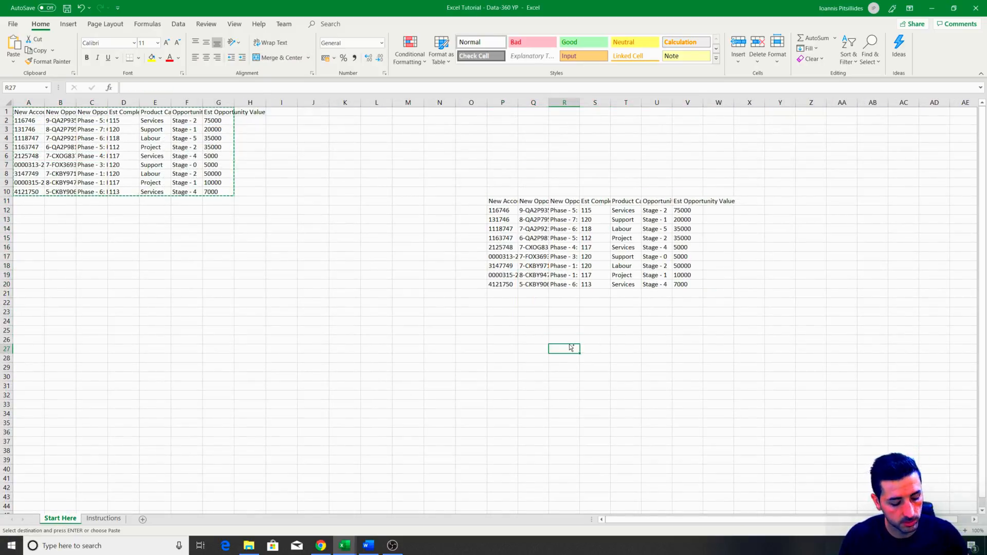
key("ctrl+z")
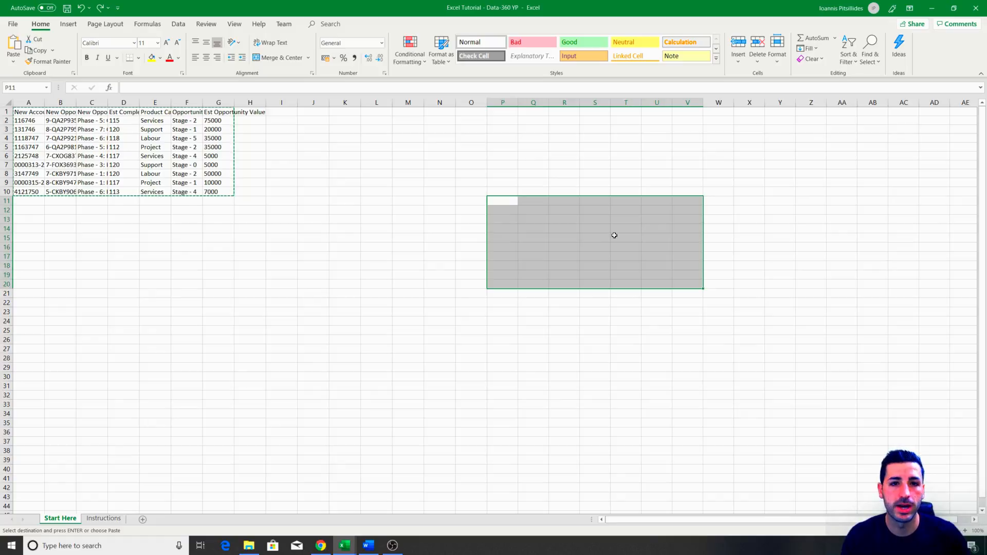
left_click_drag(285, 173, 286, 166)
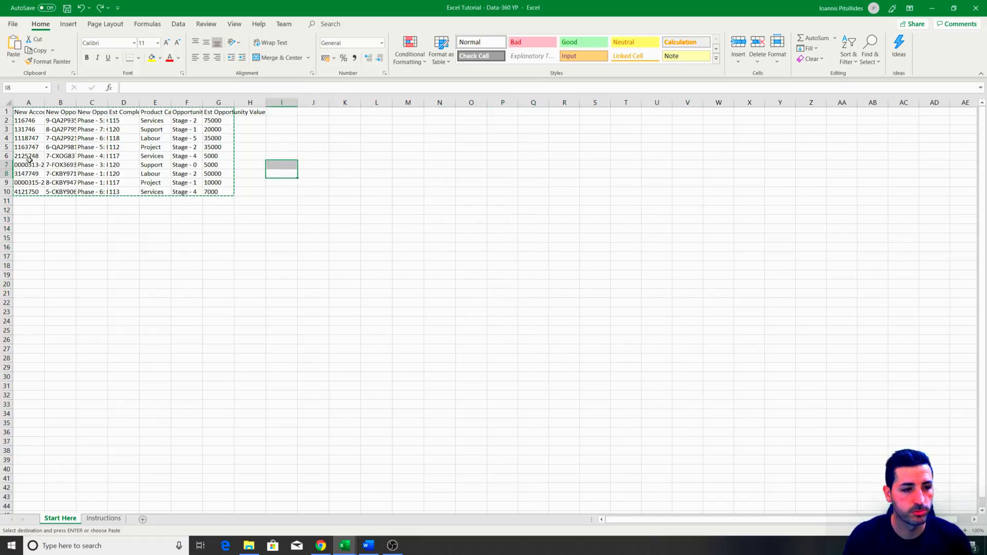
- Cut the row A5:G5, paste it at M16, and undo the move, clearing the cut selection
left_click_drag(31, 147, 208, 146)
key("ctrl+c")
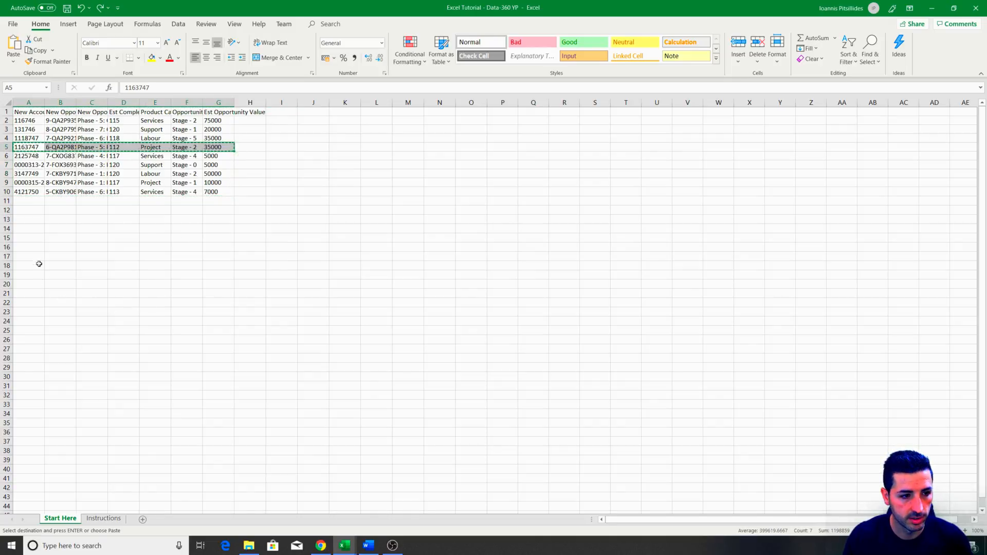
left_click(406, 246)
key("Return")
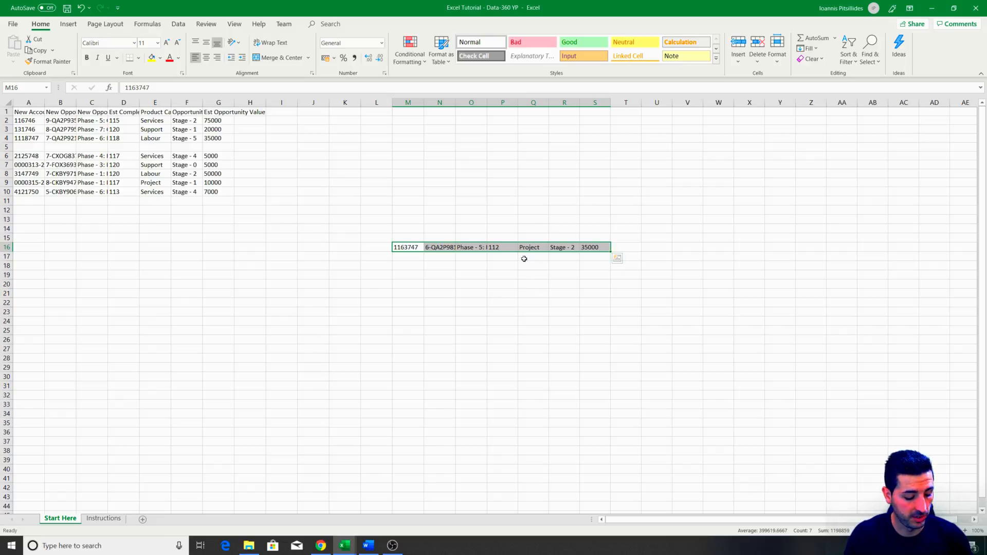
key("ctrl+z")
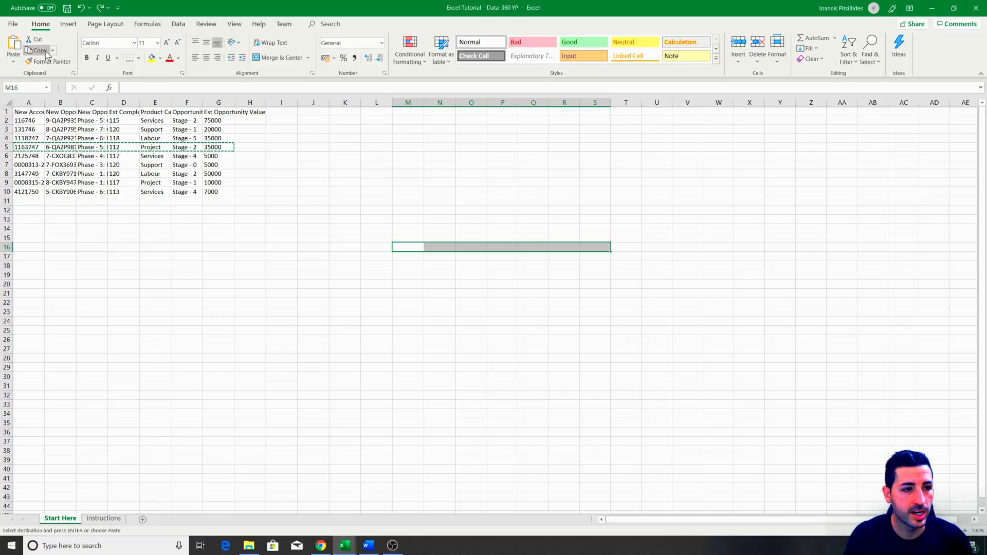
left_click(123, 149)
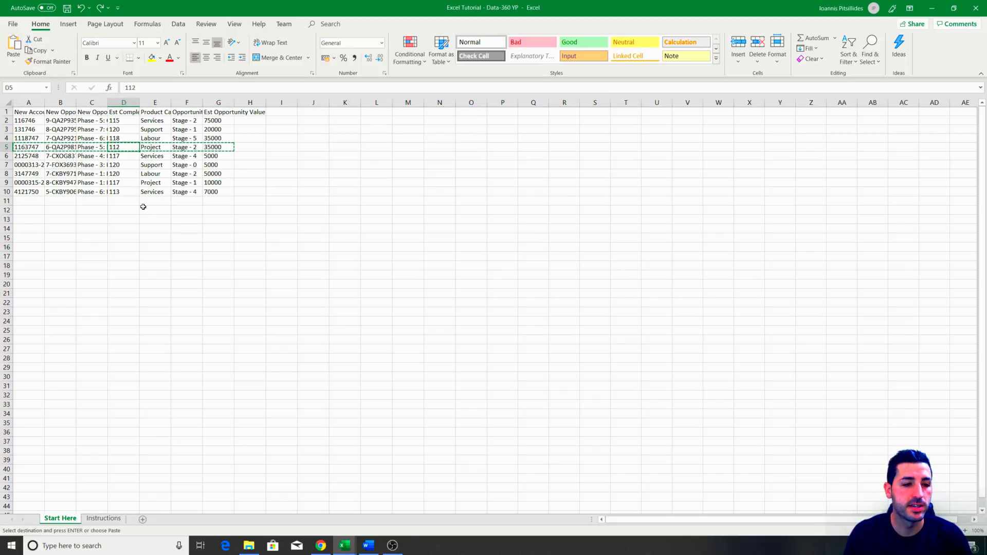
key("Escape")
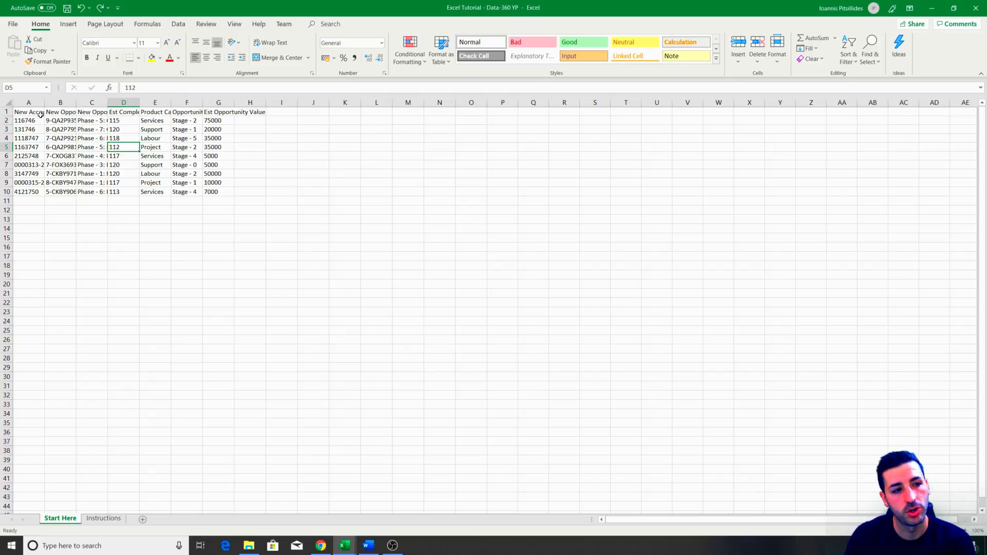
- Widen columns A, B and C one at a time so more of their text shows
left_click_drag(41, 112, 180, 113)
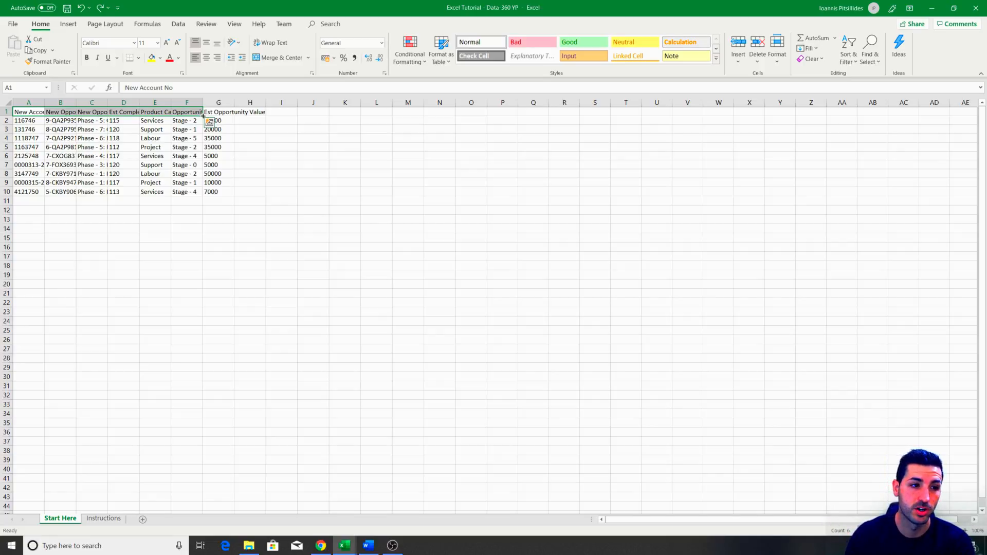
left_click(103, 211)
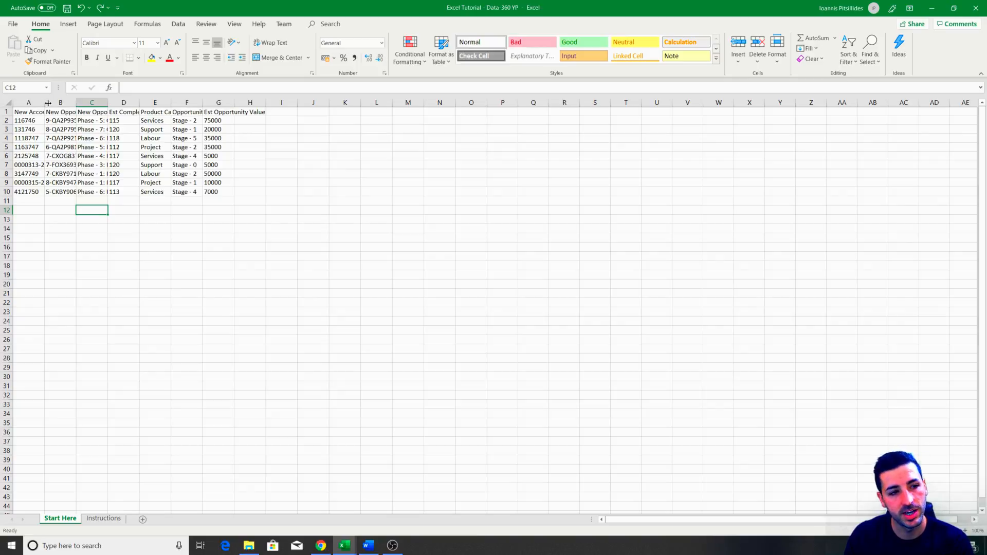
left_click_drag(43, 103, 366, 103)
left_click_drag(77, 107, 194, 104)
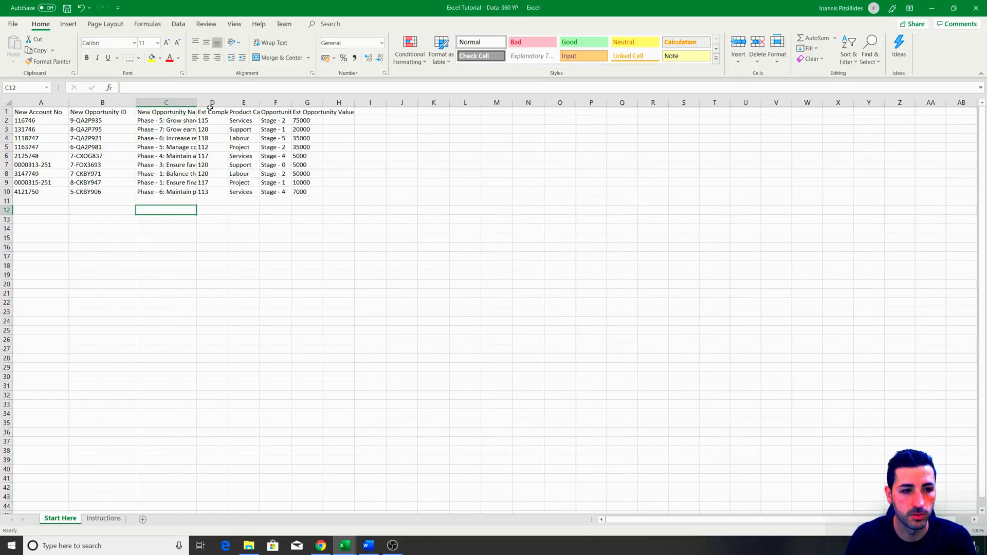
- Widen columns A through G together to one equal width, and undo the change
left_click_drag(29, 101, 319, 102)
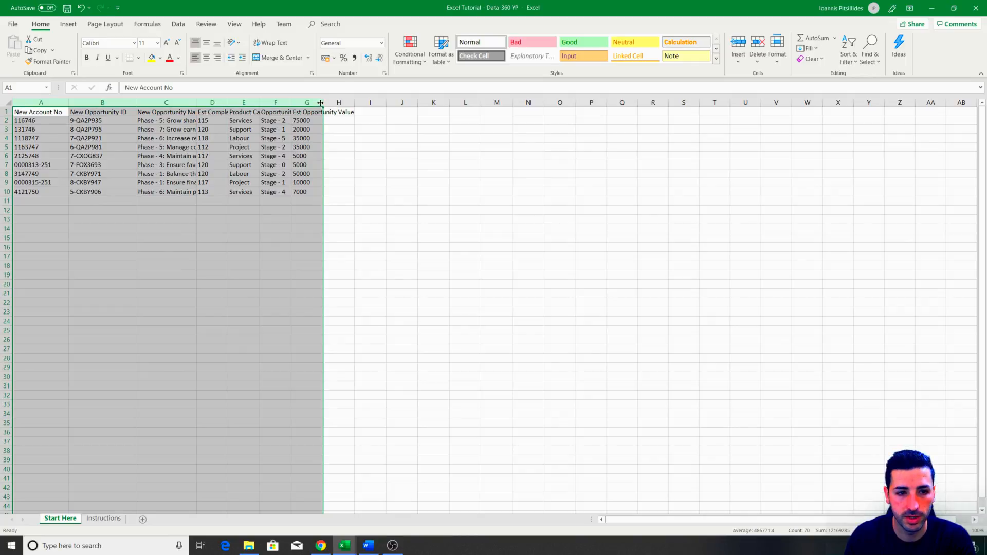
left_click_drag(322, 104, 380, 104)
left_click_drag(61, 114, 556, 135)
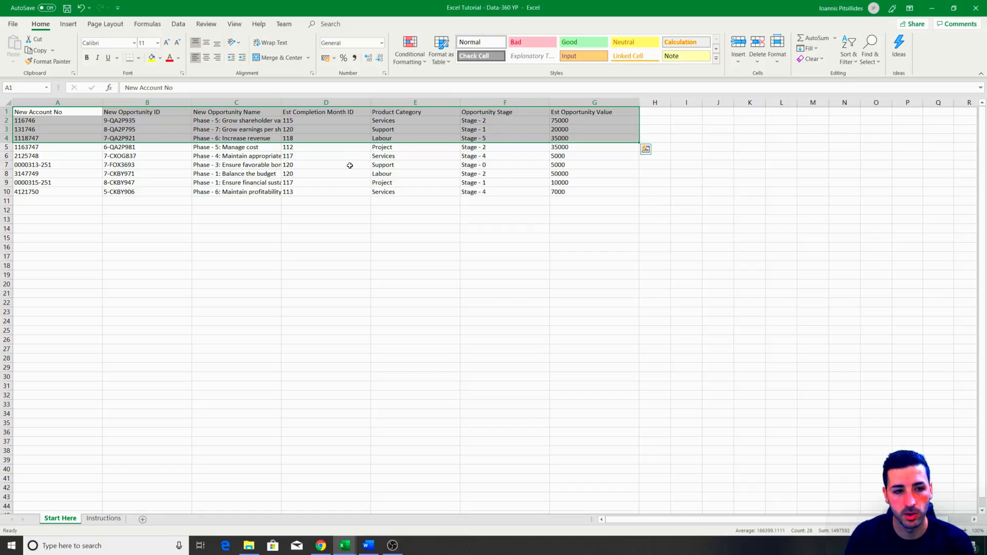
left_click(565, 129)
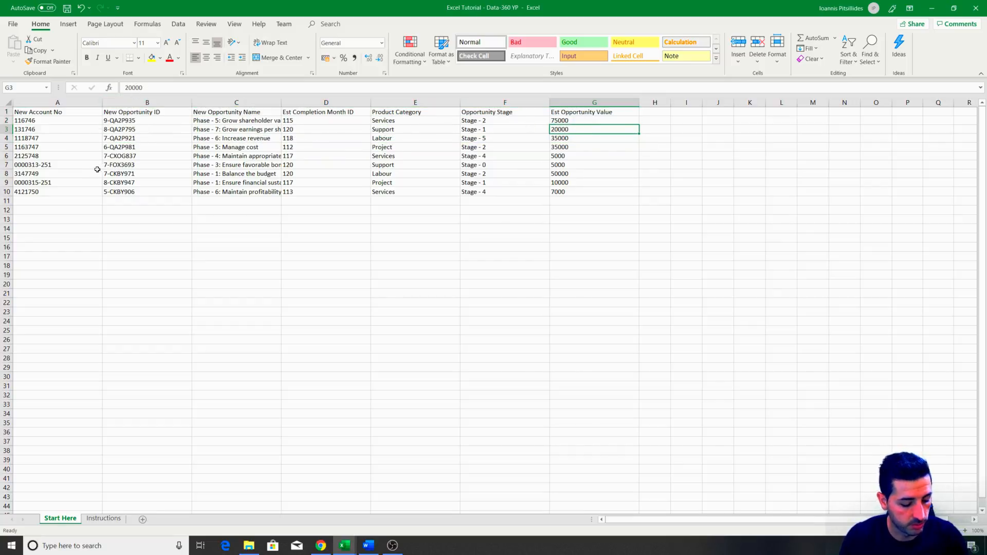
key("ctrl+z")
left_click(244, 246)
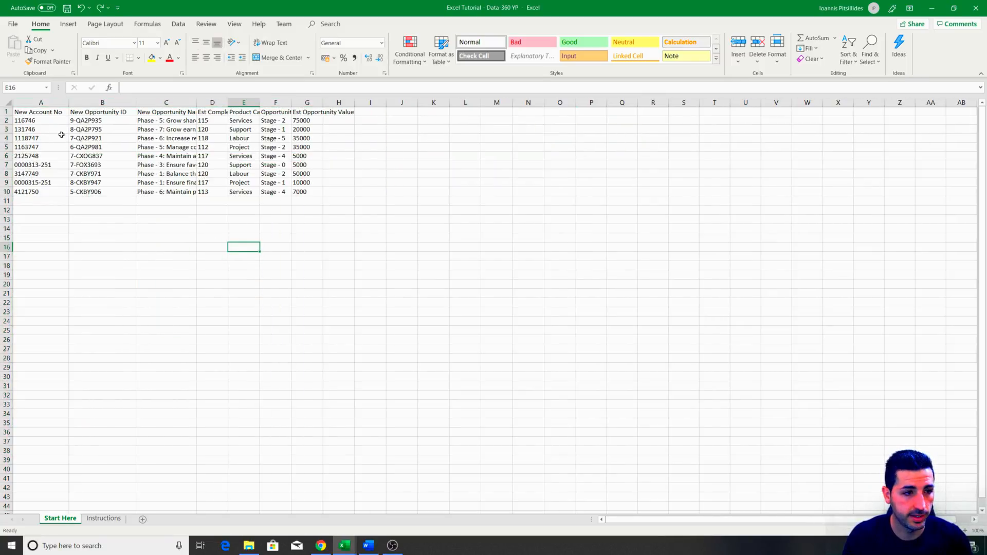
- AutoFit the widths of columns A through G to their contents
left_click_drag(41, 102, 312, 99)
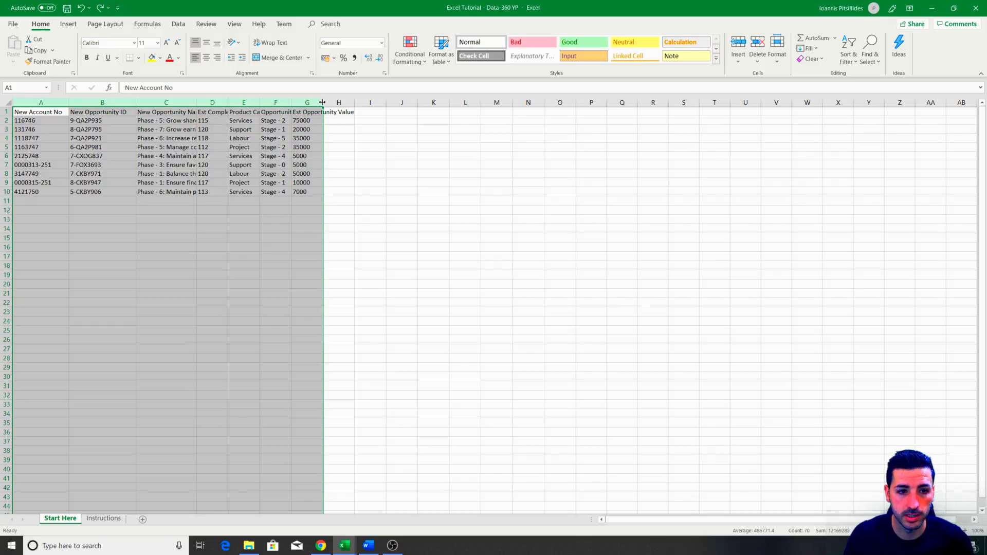
double_click(322, 103)
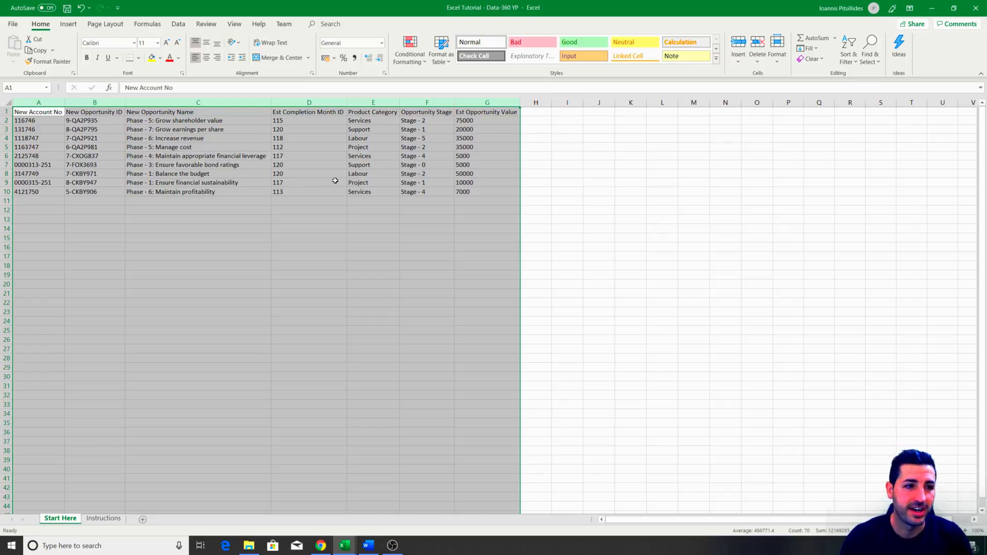
left_click(354, 211)
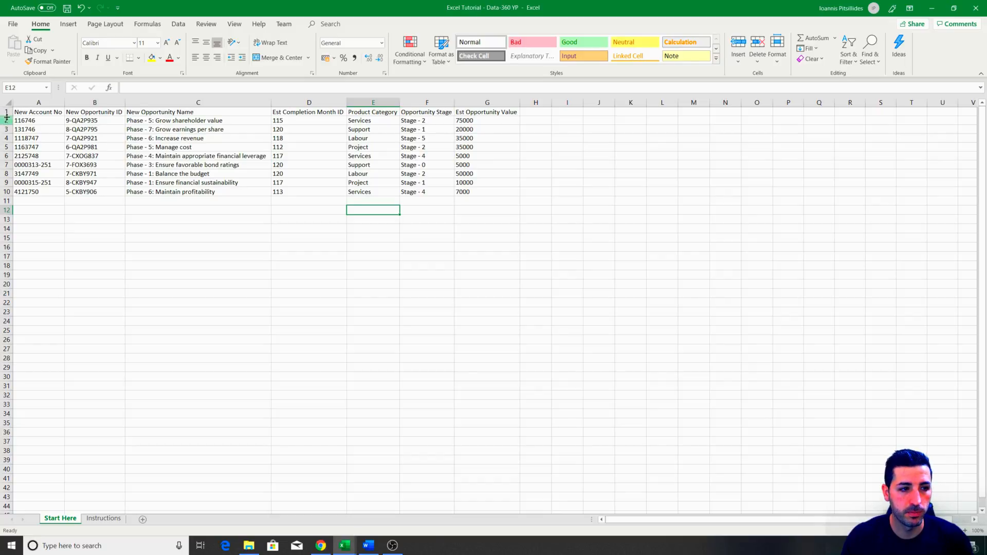
- Increase the height of header row 1, and undo the change
left_click_drag(9, 116, 9, 119)
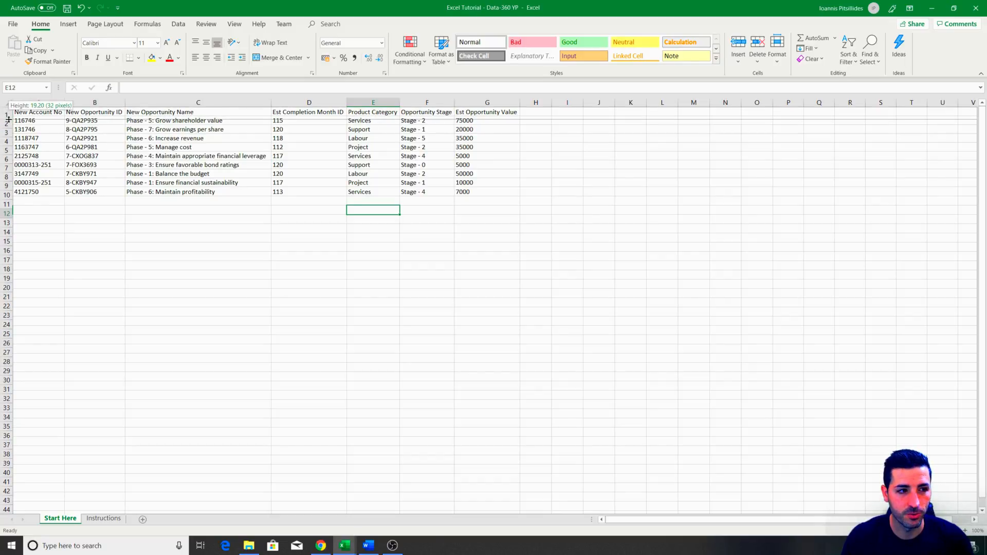
left_click_drag(9, 119, 15, 132)
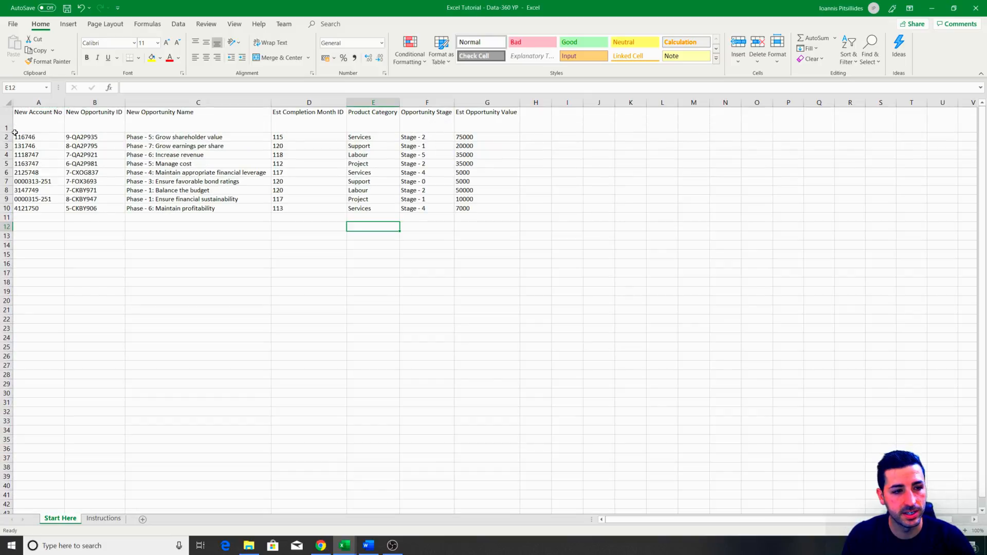
left_click_drag(481, 112, 131, 118)
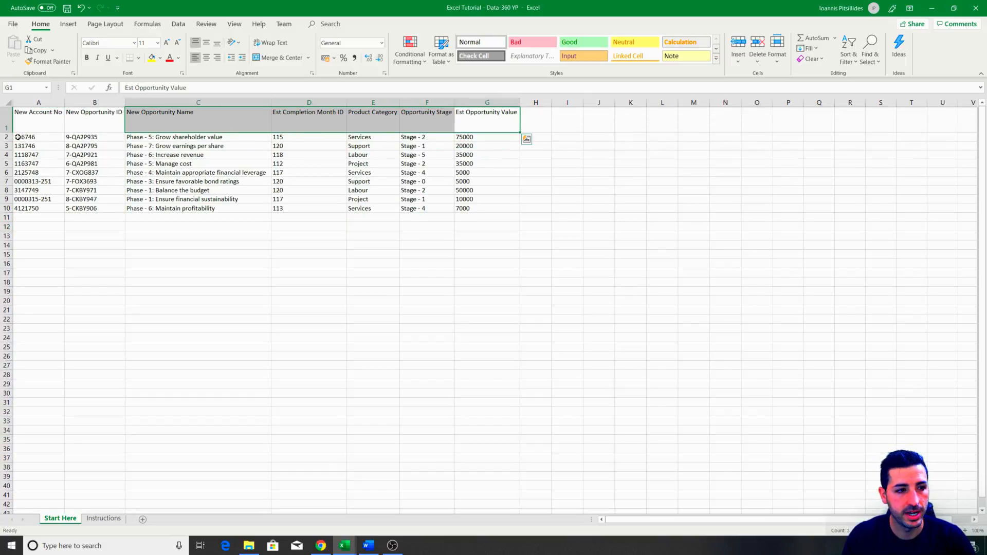
left_click(81, 7)
- Increase the height of rows 1 through 10 together, and undo the change
left_click_drag(9, 189, 7, 112)
left_click_drag(7, 196, 7, 200)
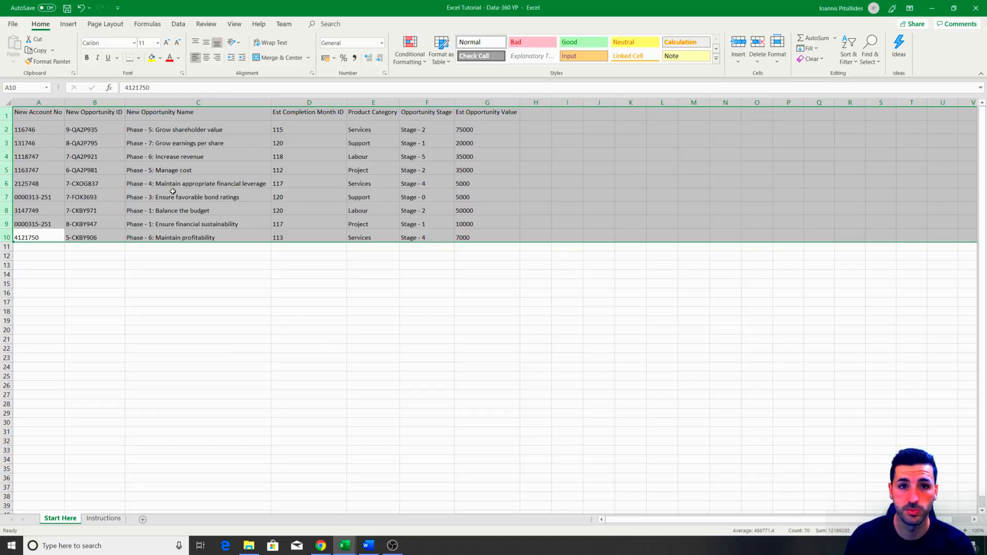
left_click(79, 11)
left_click(135, 204)
- Select the header cells A1:G1 and make row 1 about twice as tall
left_click(31, 113)
left_click_drag(31, 113, 457, 186)
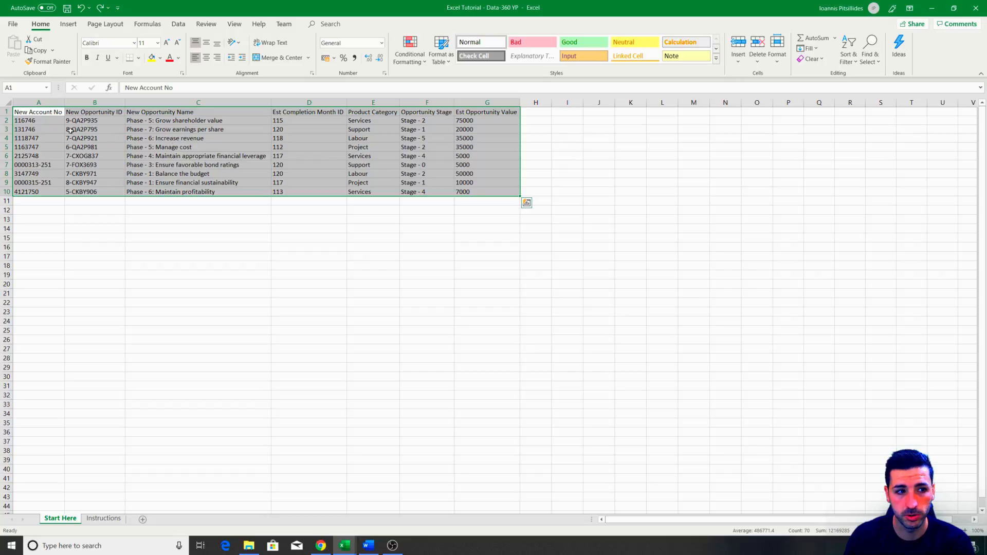
left_click(54, 111)
left_click_drag(53, 111, 500, 113)
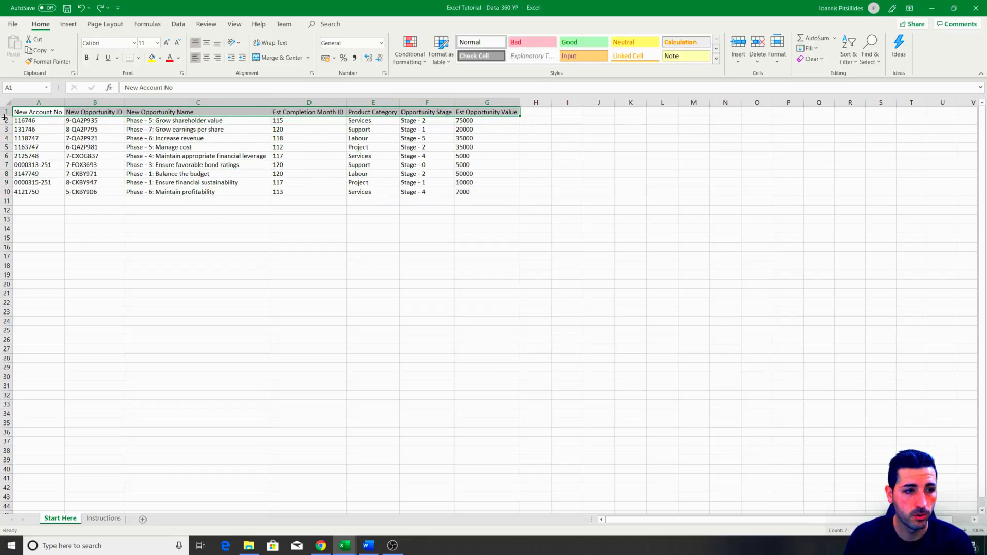
left_click_drag(6, 117, 488, 116)
left_click(65, 146)
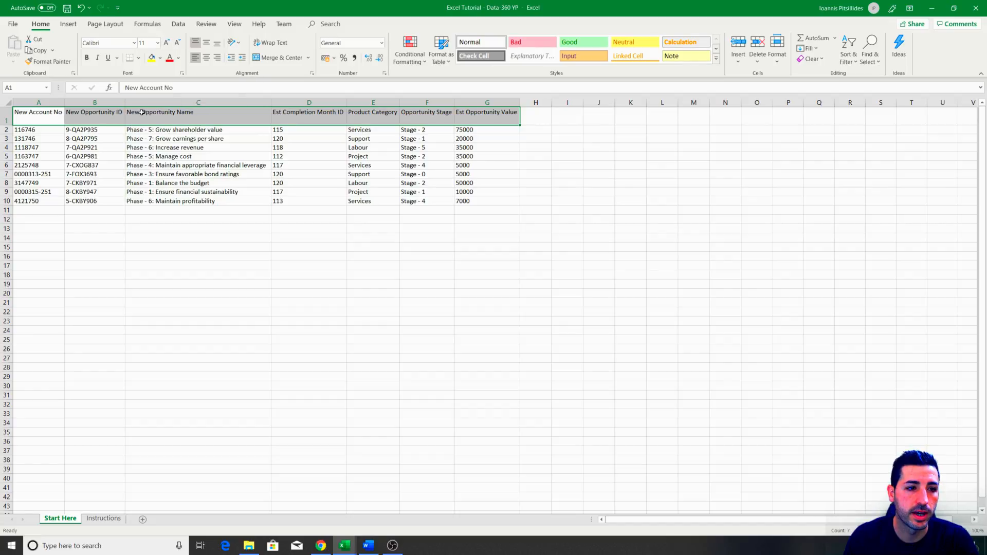
- Try larger and smaller font sizes on the header cells A1:G1, ending at size 14
left_click(158, 43)
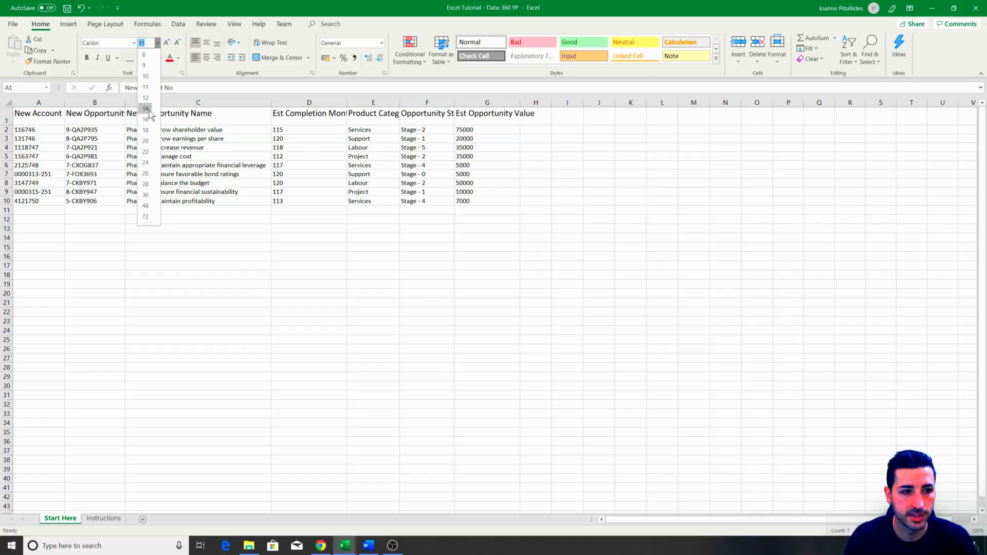
left_click(175, 44)
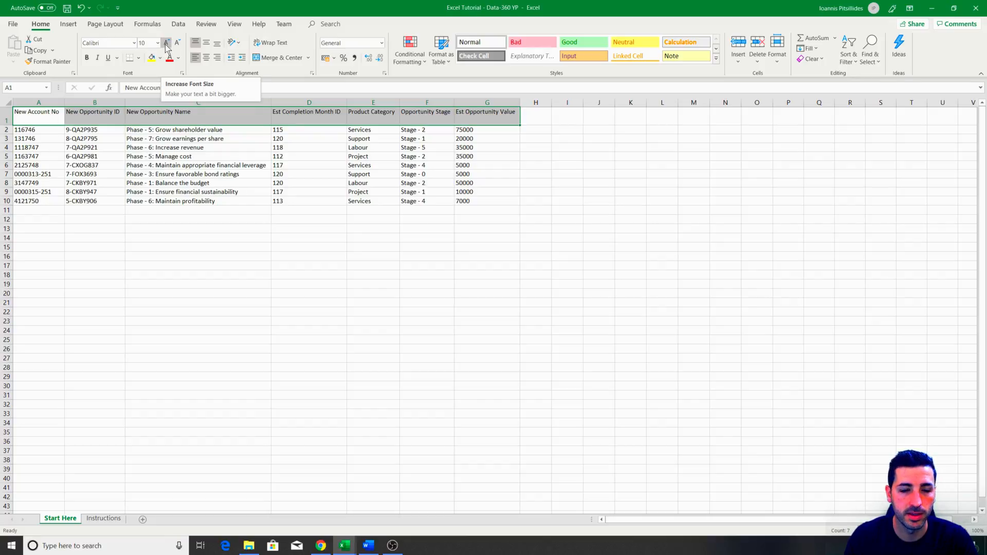
left_click(165, 45)
left_click(166, 46)
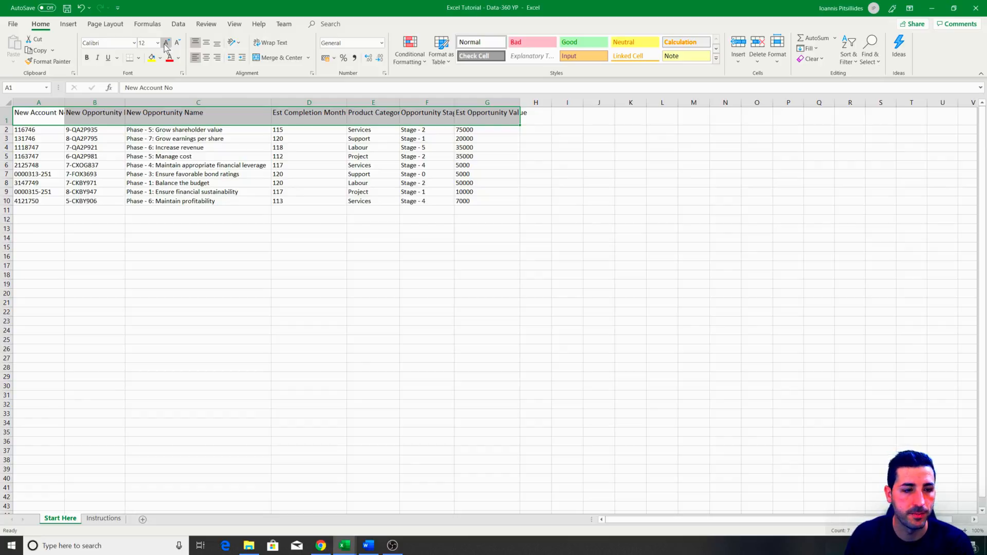
left_click(165, 45)
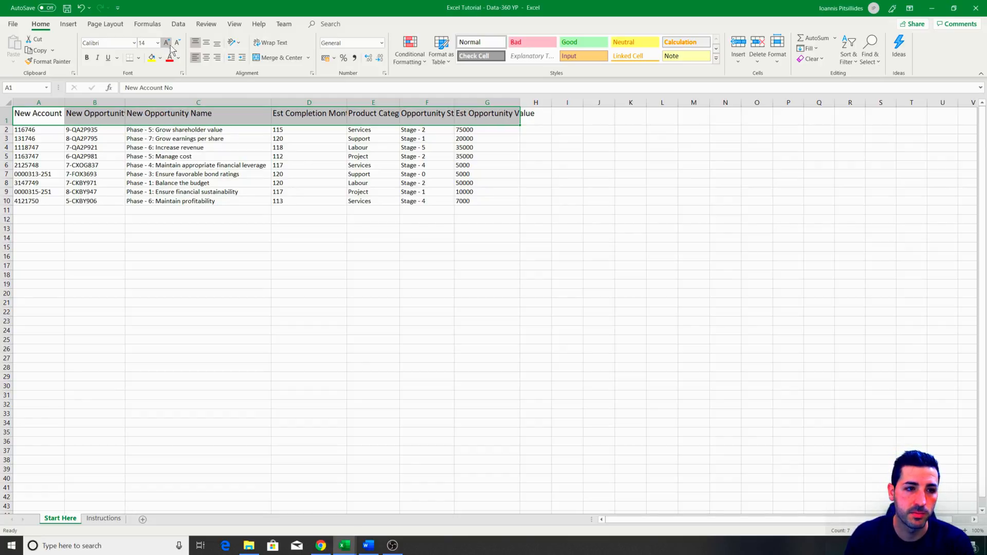
left_click(178, 45)
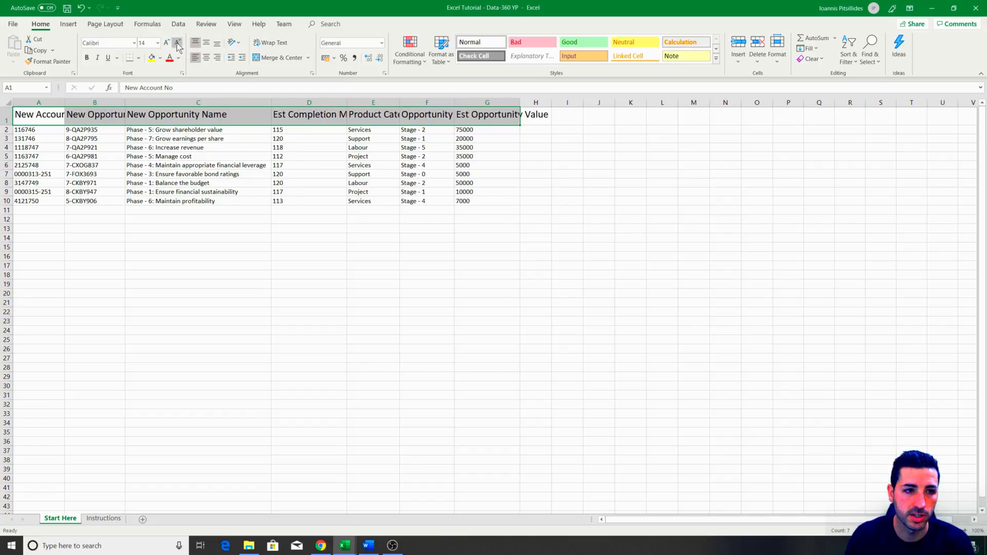
left_click(166, 43)
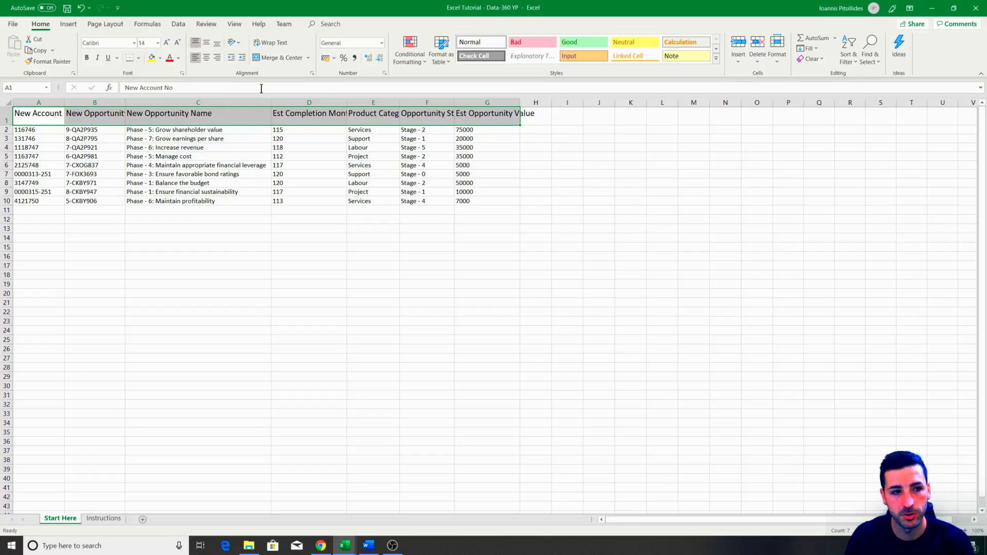
- Make the header cells A1:G1 bold, trying italic and underline but leaving both off
left_click(86, 58)
left_click(97, 58)
left_click(108, 57)
left_click(98, 58)
left_click(108, 57)
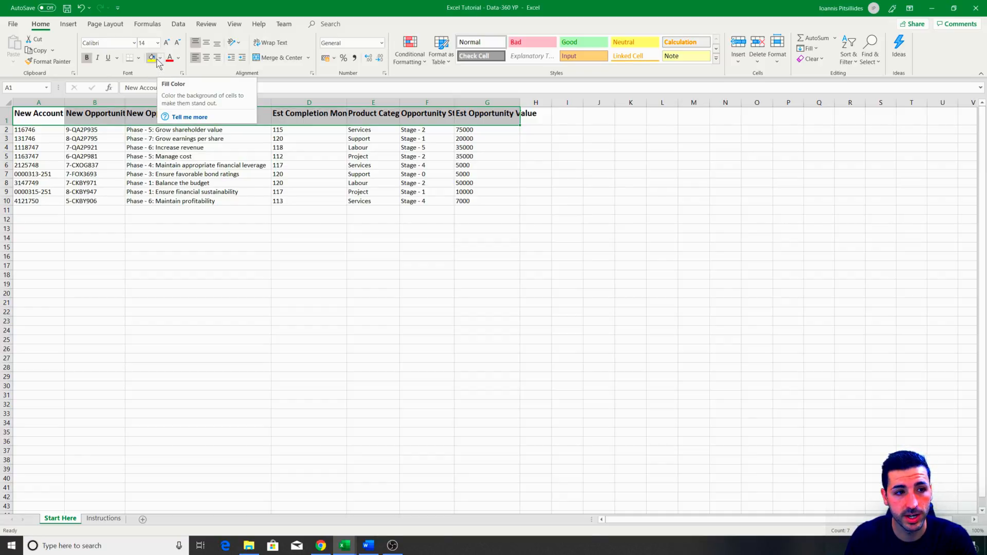
- Fill the header cells A1:G1 with light blue and set their font colour to the standard dark blue
left_click(161, 58)
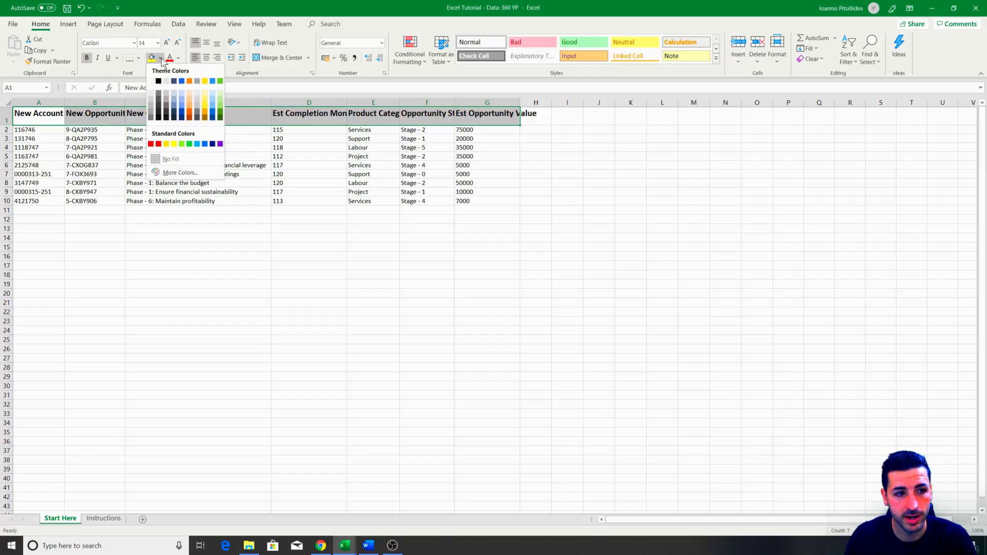
left_click(212, 94)
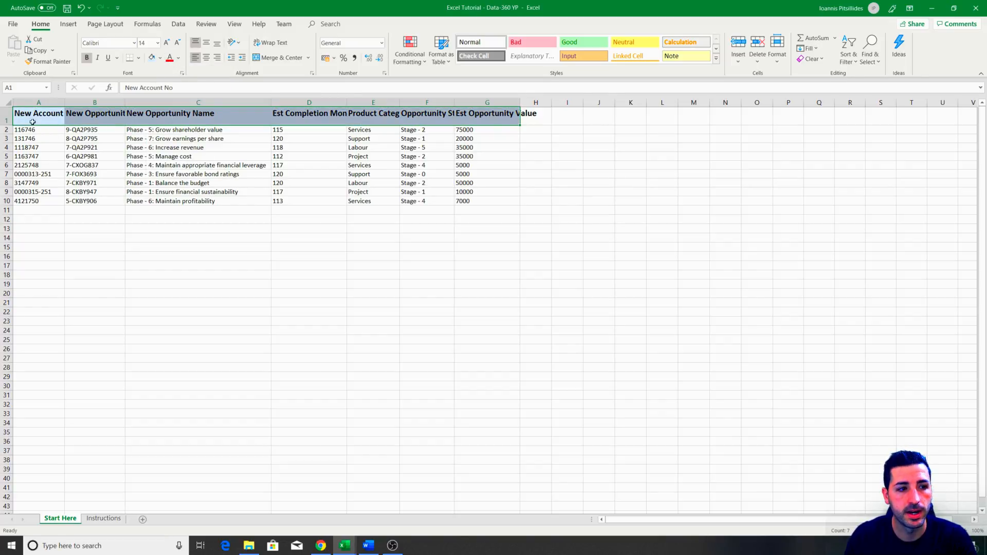
left_click(178, 58)
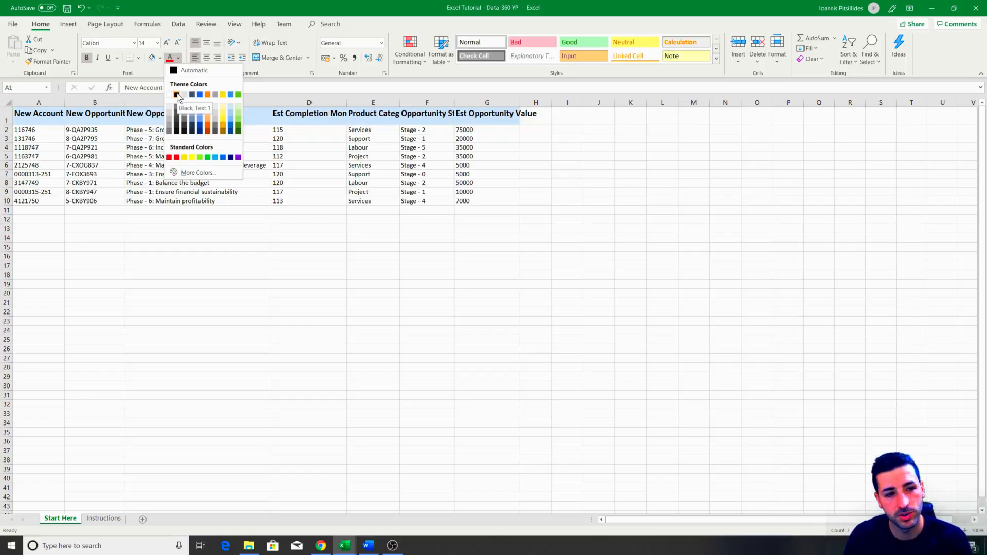
left_click(230, 157)
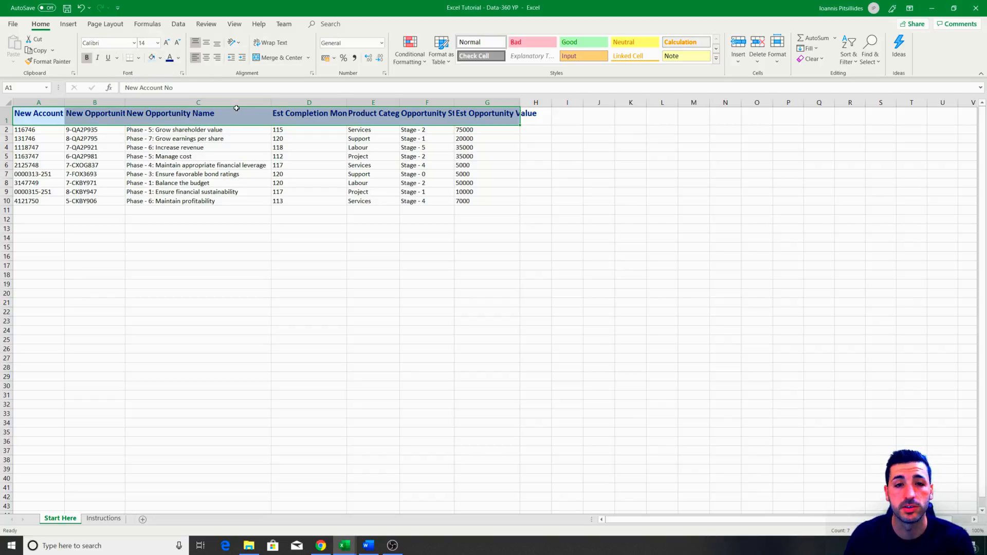
left_click(374, 246)
- Give columns A through G one equal width and check how each header from A1 to G1 fits
left_click(48, 106)
left_click_drag(47, 105, 533, 102)
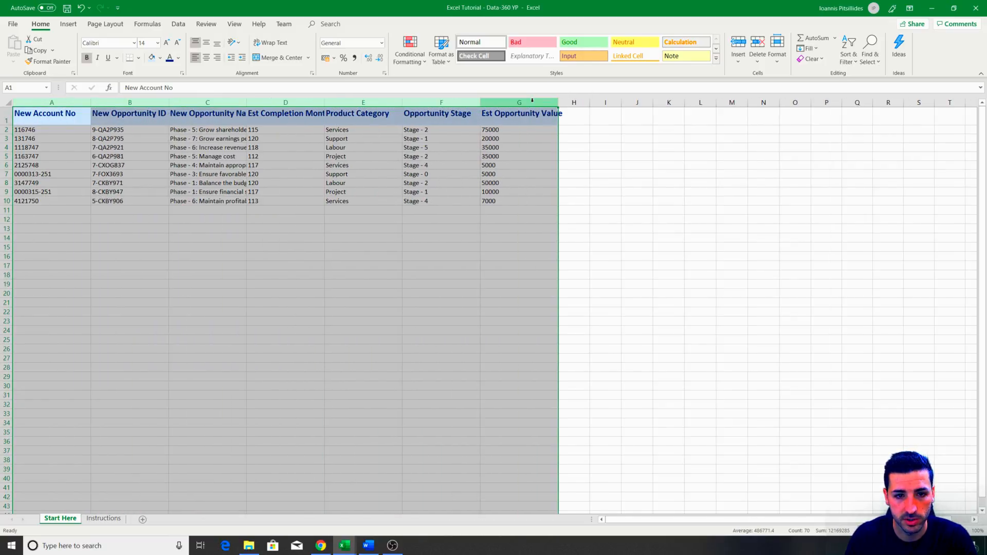
left_click(101, 127)
left_click(80, 119)
left_click(131, 117)
left_click(195, 116)
left_click(282, 117)
left_click(363, 117)
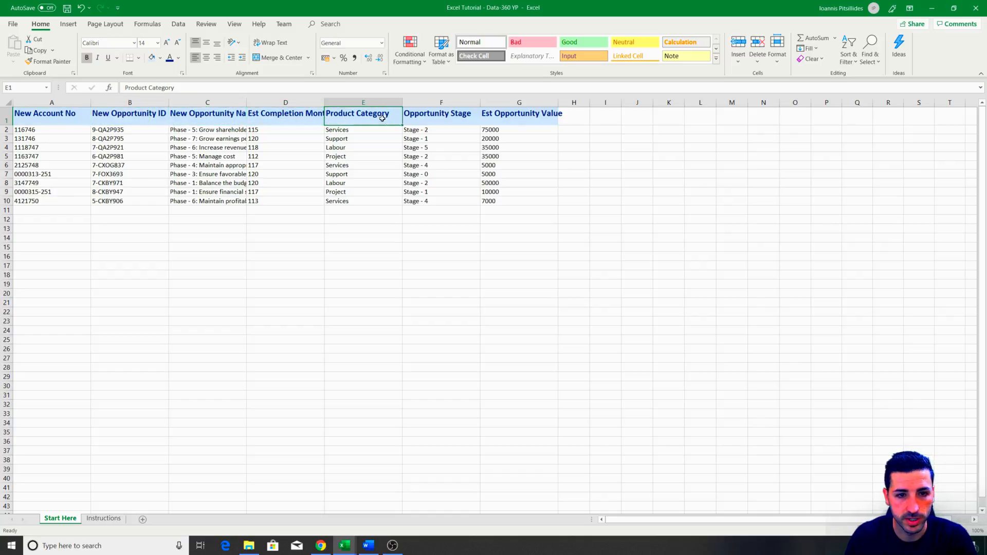
left_click(442, 117)
left_click(519, 118)
- Widen column G slightly to fit its header, and autofit columns D and C to their contents
left_click_drag(558, 102, 572, 103)
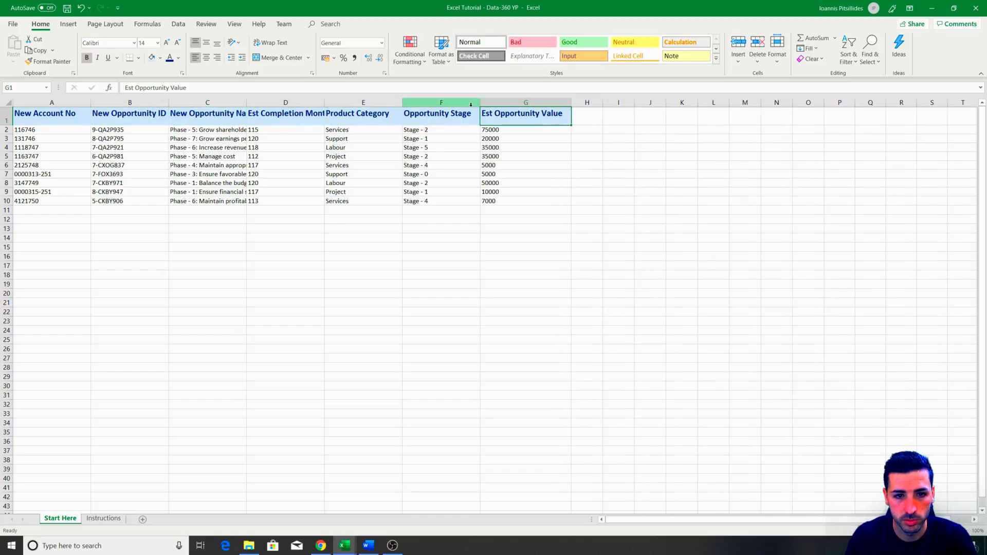
double_click(324, 107)
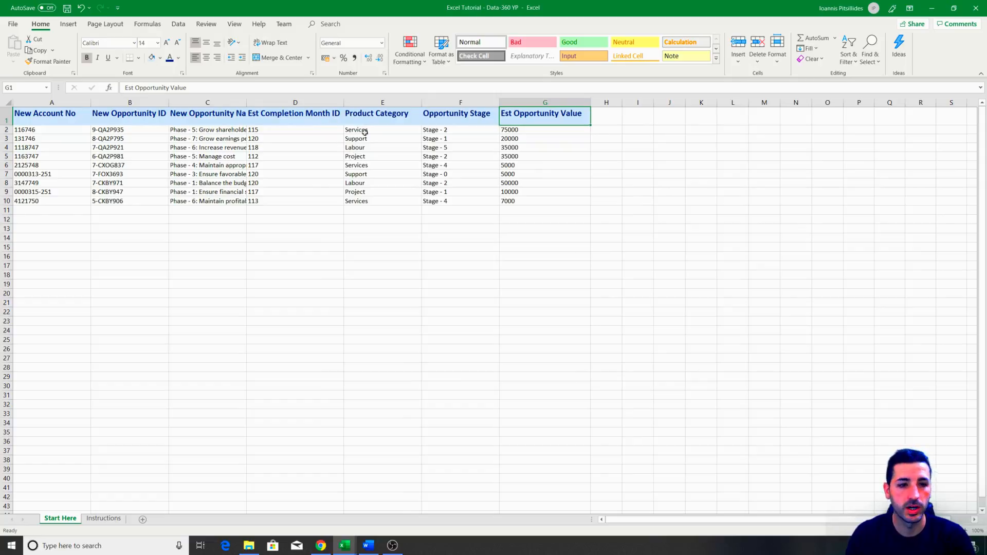
double_click(247, 105)
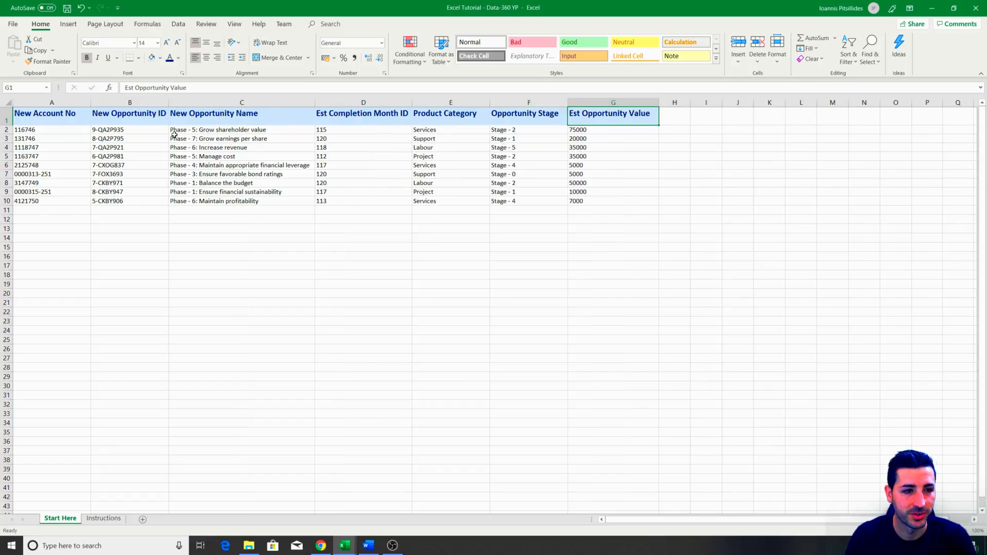
left_click(325, 193)
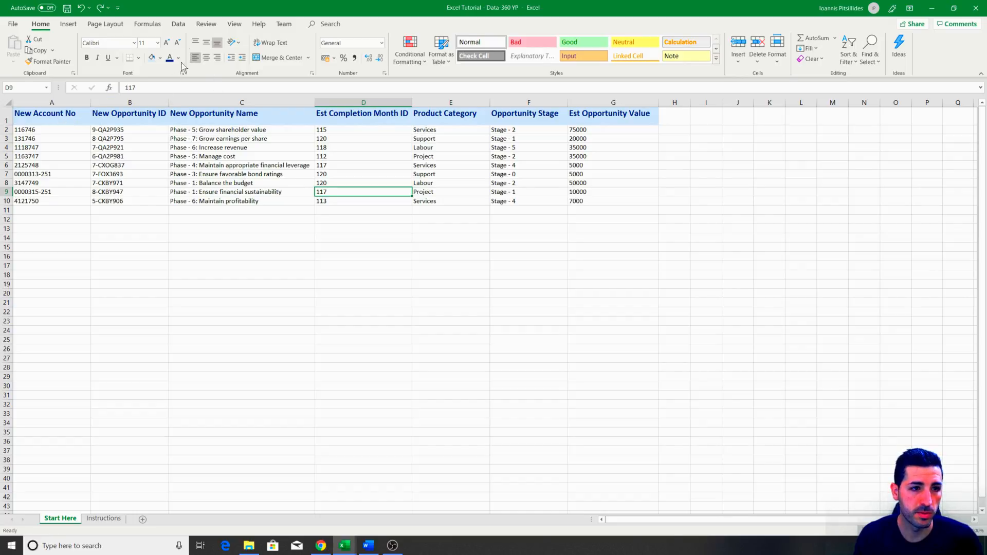
- Try the bottom, top and middle vertical alignments on the header cells A1:G1, ending with Middle Align
left_click_drag(58, 118, 589, 117)
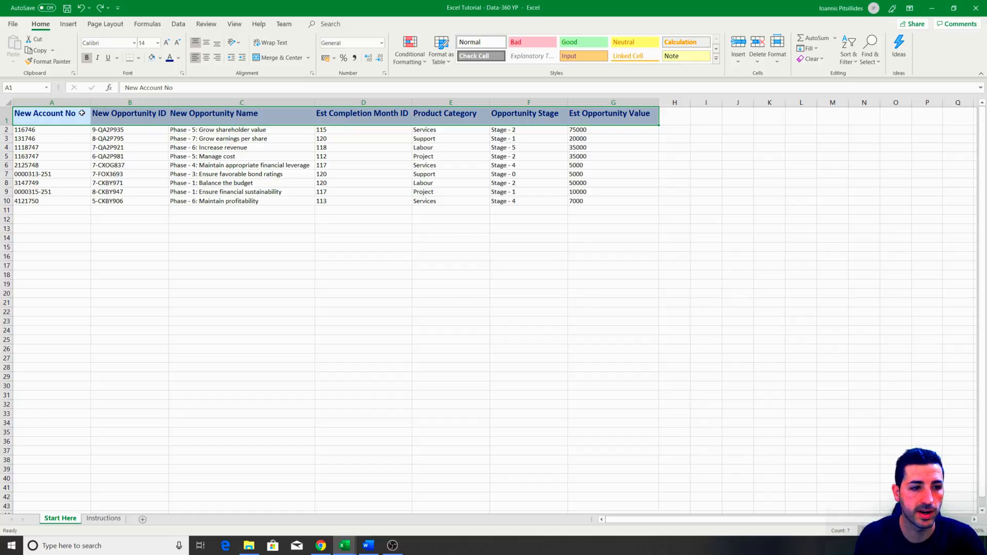
left_click(207, 47)
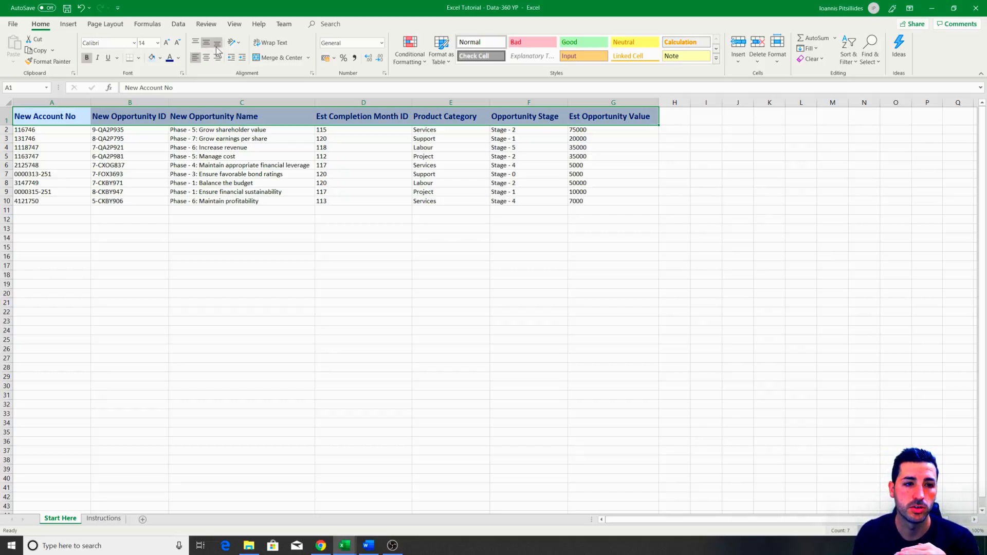
left_click(217, 48)
left_click(196, 46)
left_click(213, 46)
left_click(209, 45)
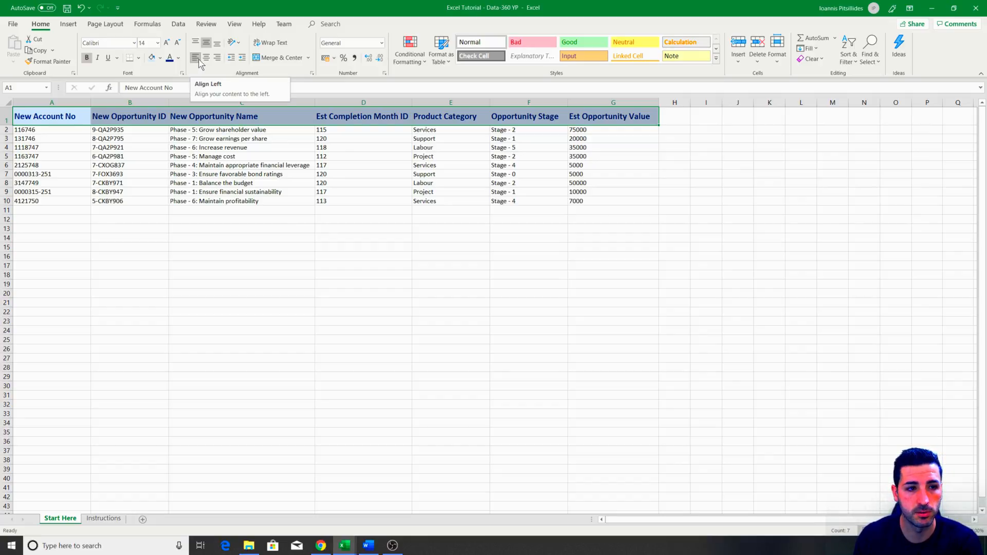
- Center the header text in A1:G1 horizontally, trying right alignment in between
left_click(208, 58)
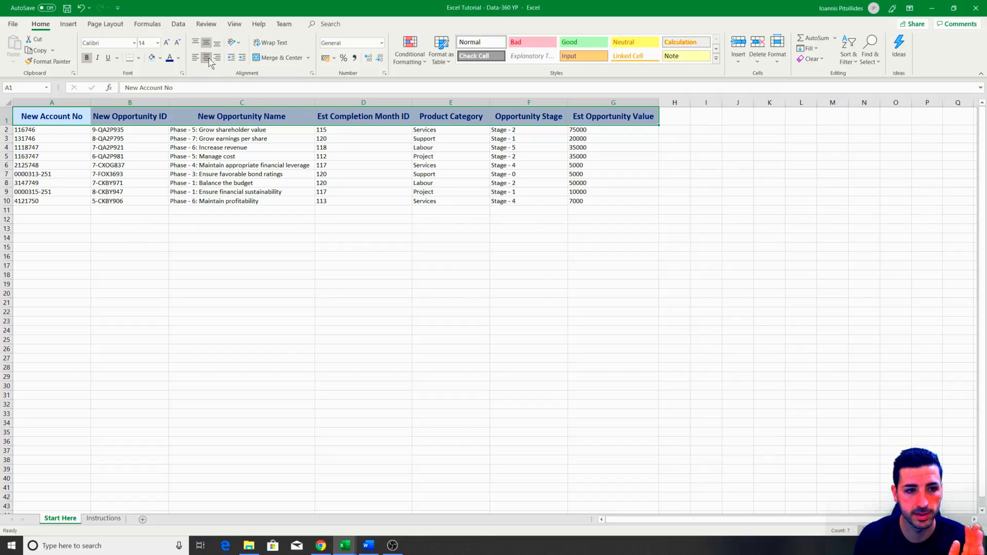
left_click(217, 57)
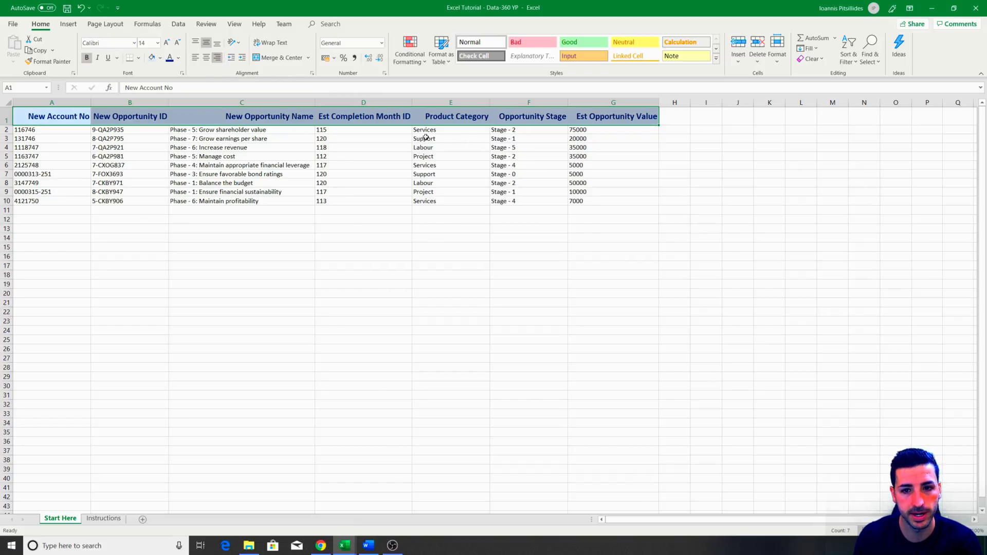
left_click(205, 58)
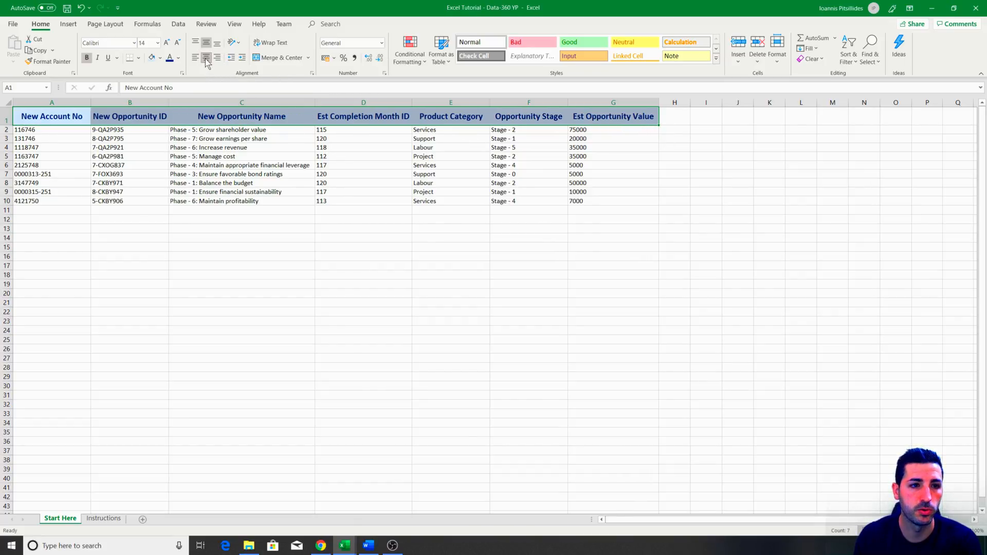
- Angle the header text in A1:G1 counterclockwise, and view the orientation options in the cell alignment settings without changing them
left_click(239, 44)
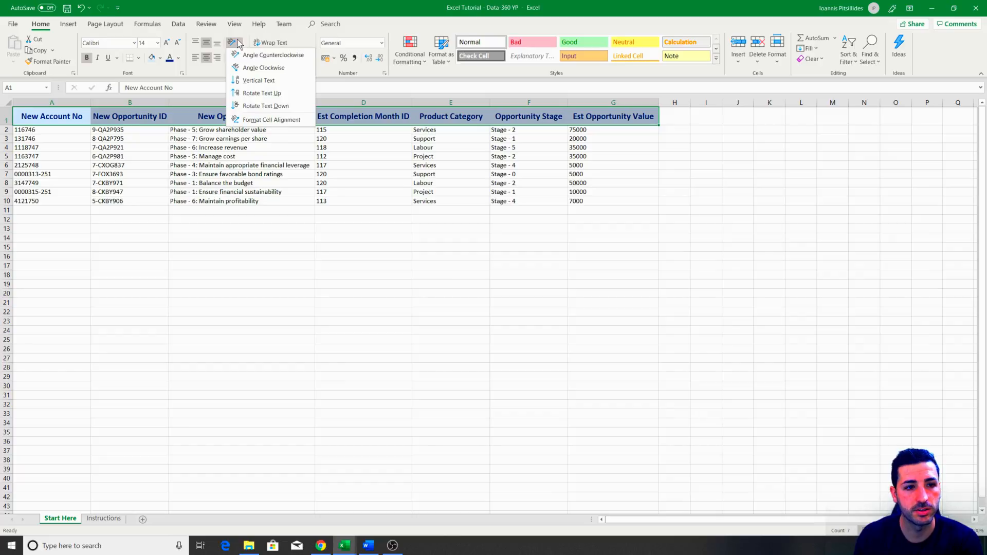
left_click(241, 56)
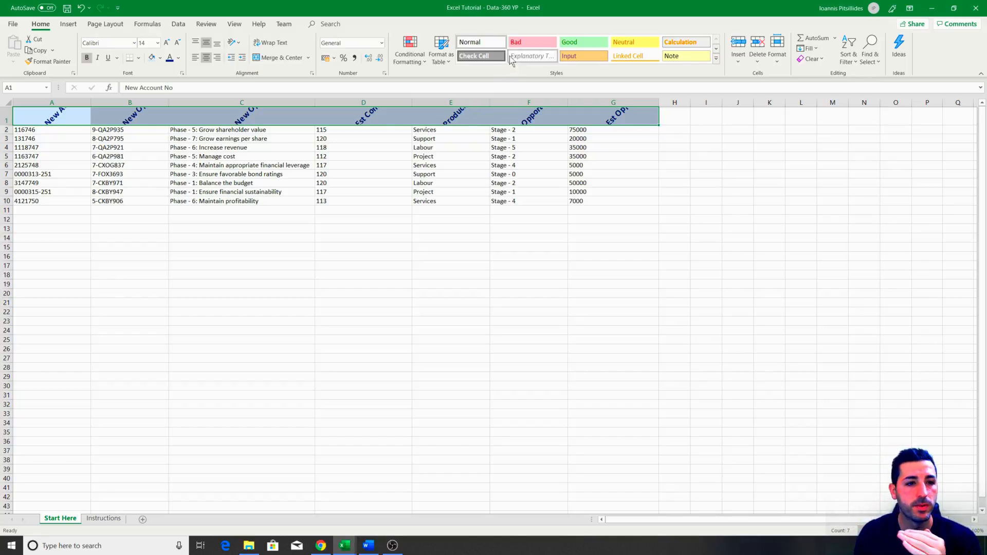
left_click(234, 42)
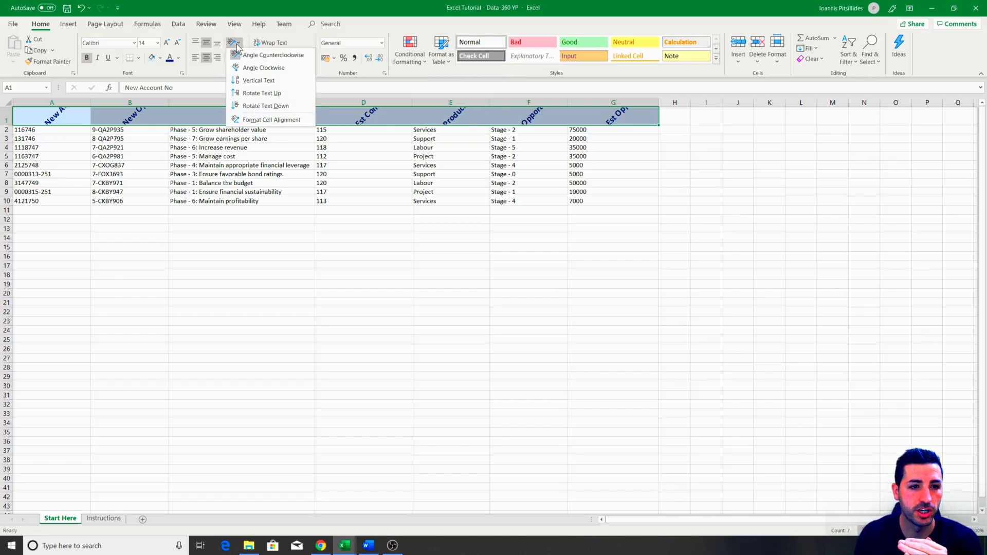
left_click(279, 120)
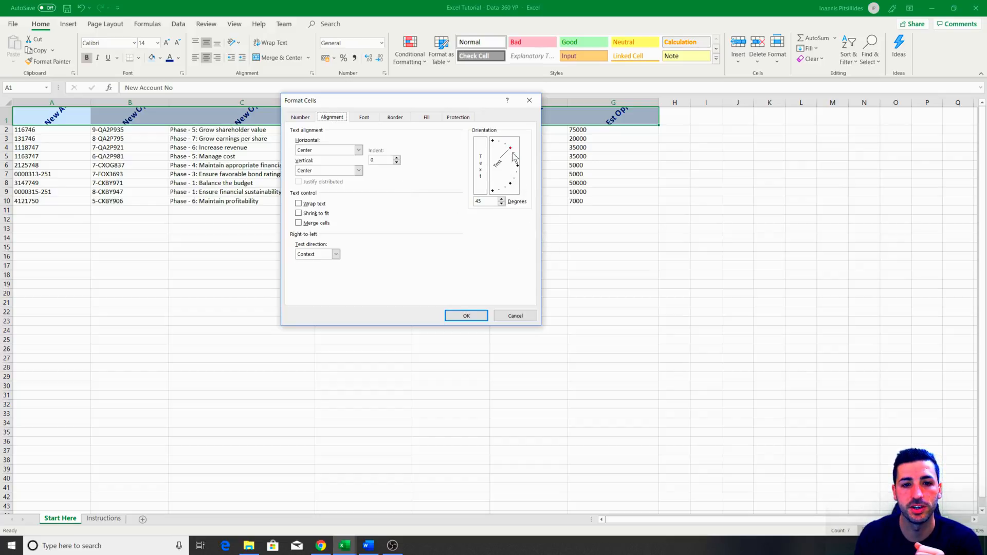
left_click(515, 316)
- Make row 1 tall enough to show the angled headers, and undo both the height change and the text rotation
left_click_drag(8, 123, 2, 201)
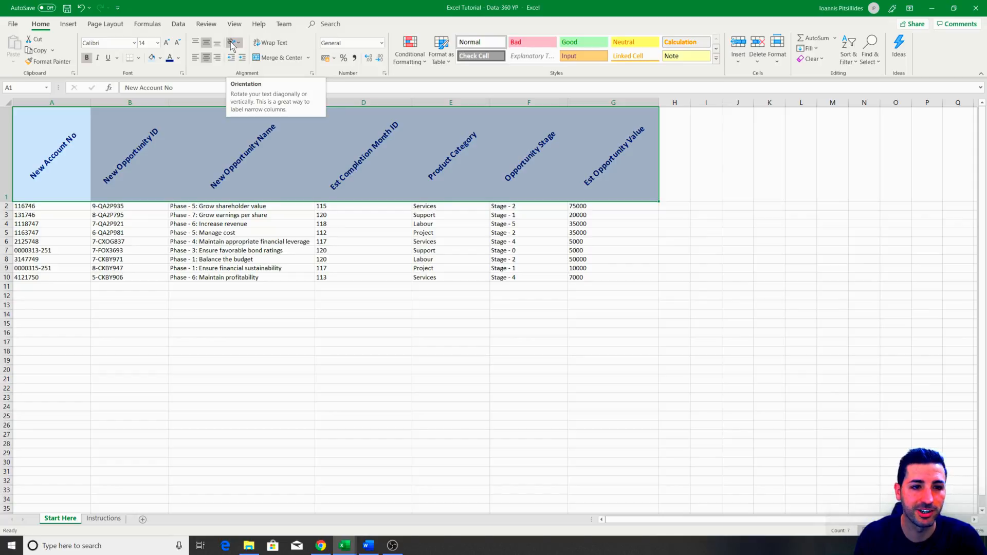
left_click(208, 164)
left_click(80, 7)
left_click(81, 8)
left_click(81, 8)
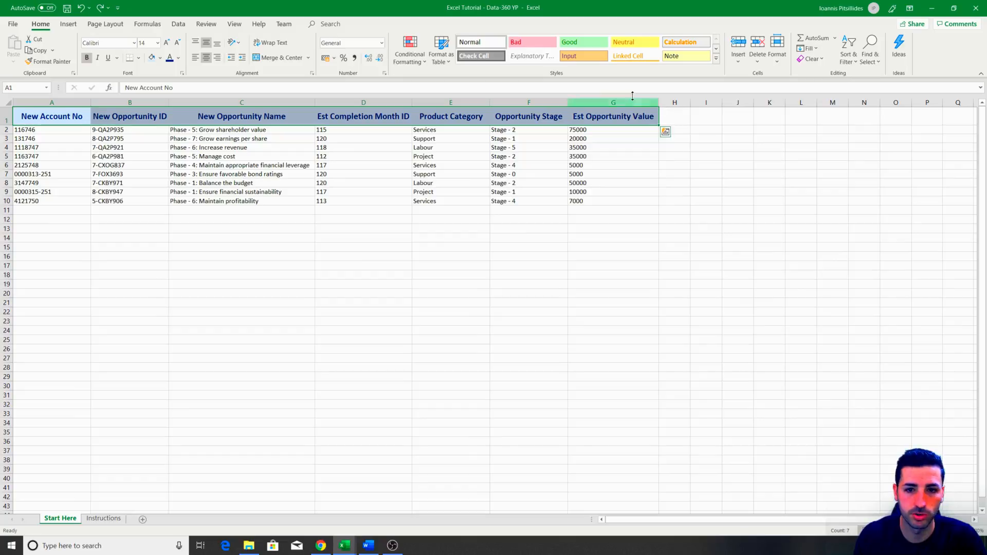
- Try indenting the left-aligned header cells by up to three levels, remove the indent, and center the headers horizontally again
left_click(242, 60)
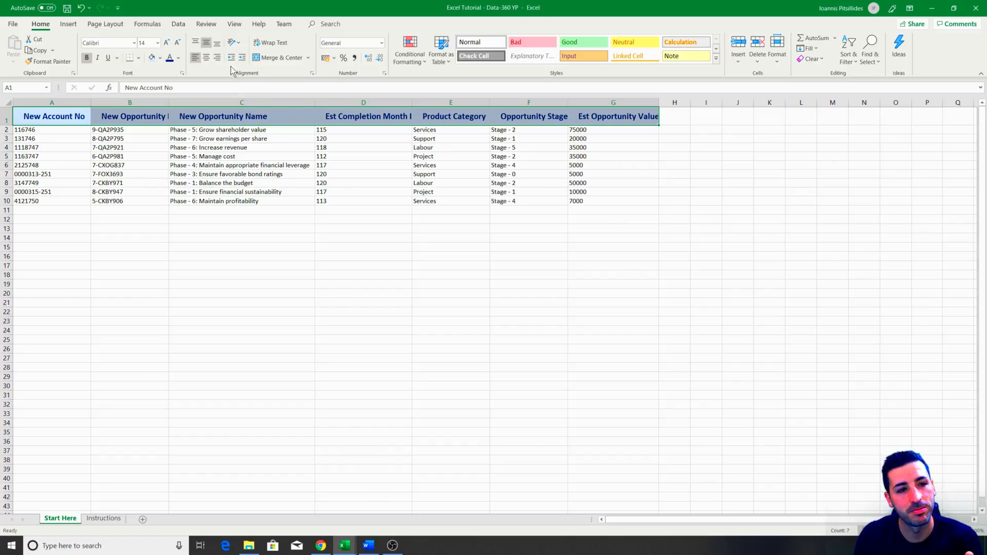
left_click(197, 59)
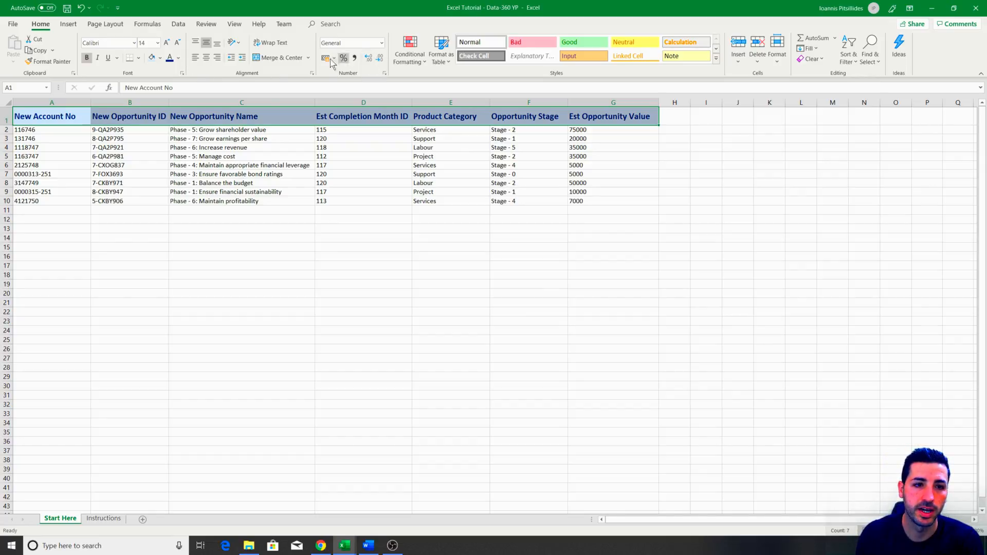
left_click(242, 58)
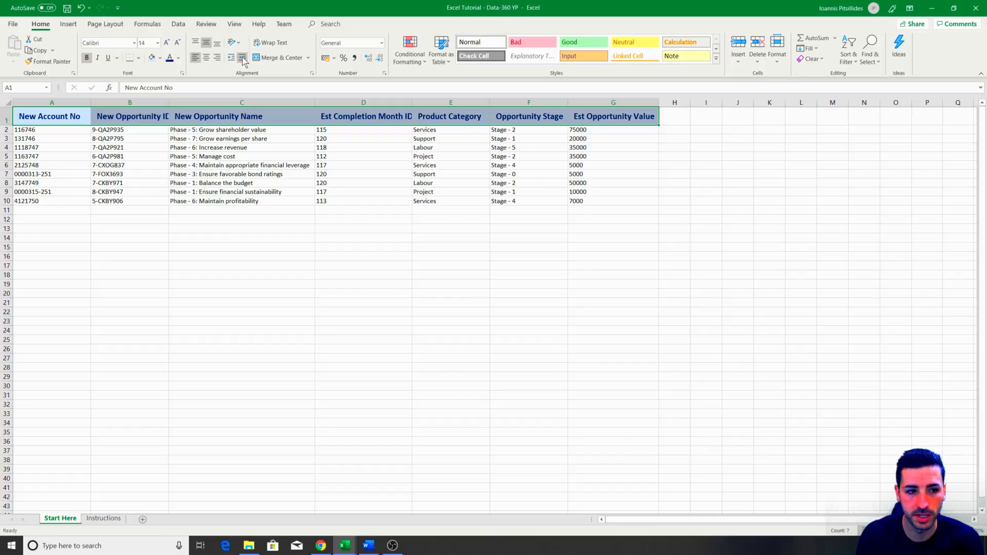
left_click(242, 58)
left_click(242, 58)
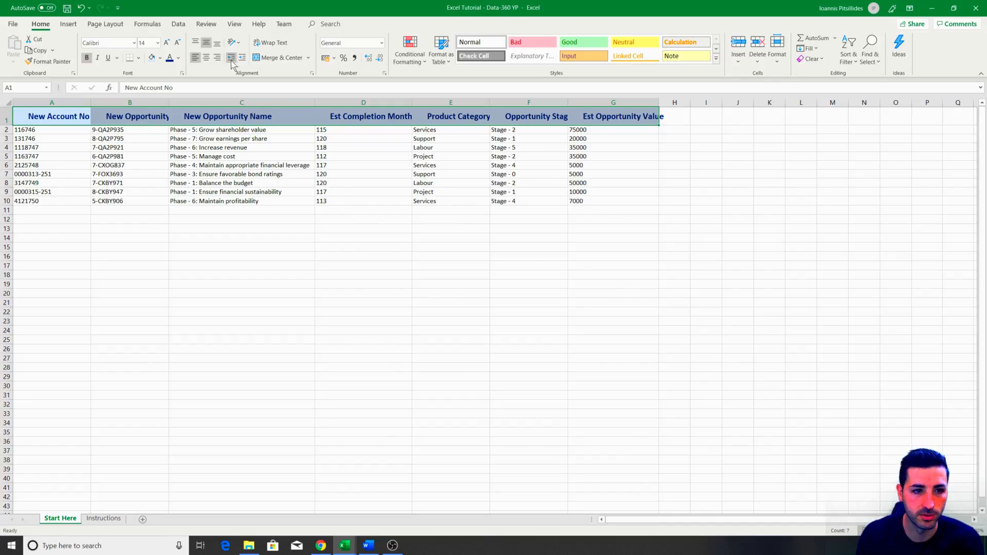
left_click(231, 58)
left_click(231, 58)
left_click(231, 58)
left_click(206, 58)
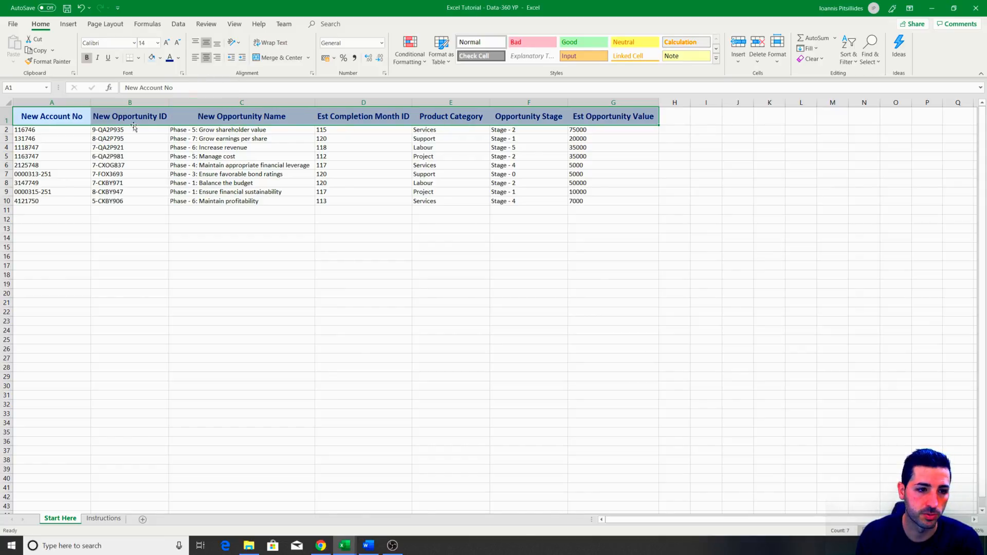
- Set columns A through G to one equal width, and autofit them all to their contents
left_click_drag(52, 103, 660, 102)
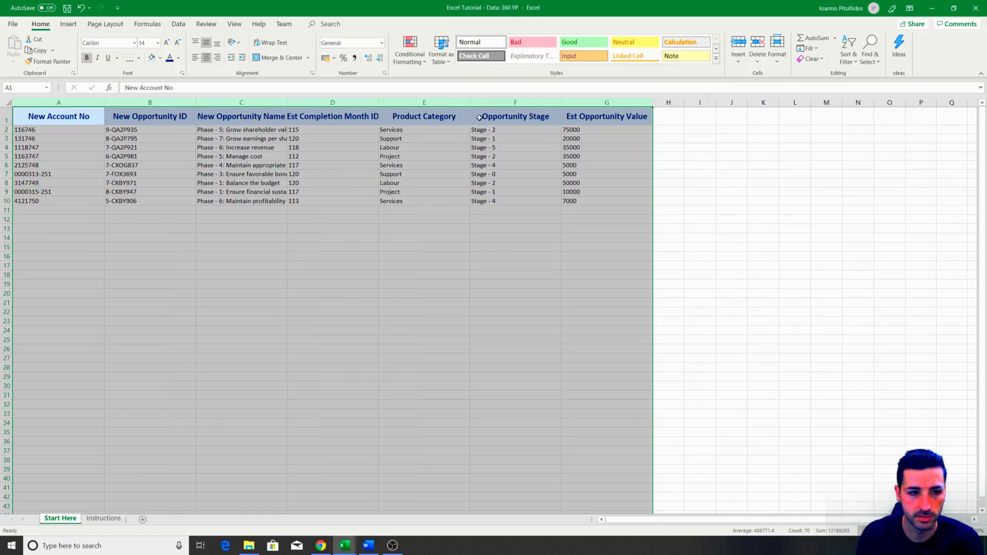
double_click(290, 104)
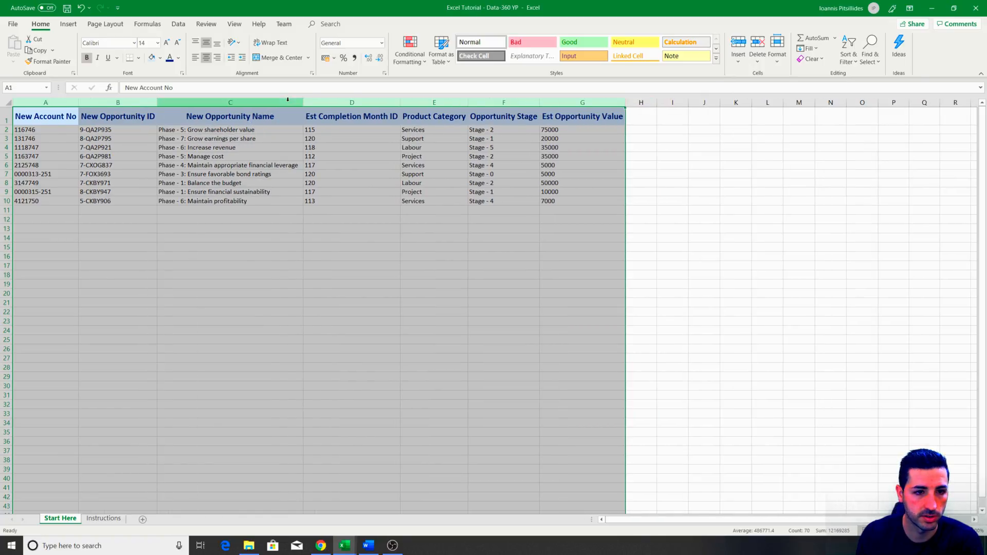
left_click(163, 133)
- Try several wider equal widths for columns A through G together, and undo the latest width changes
left_click_drag(66, 102, 683, 102)
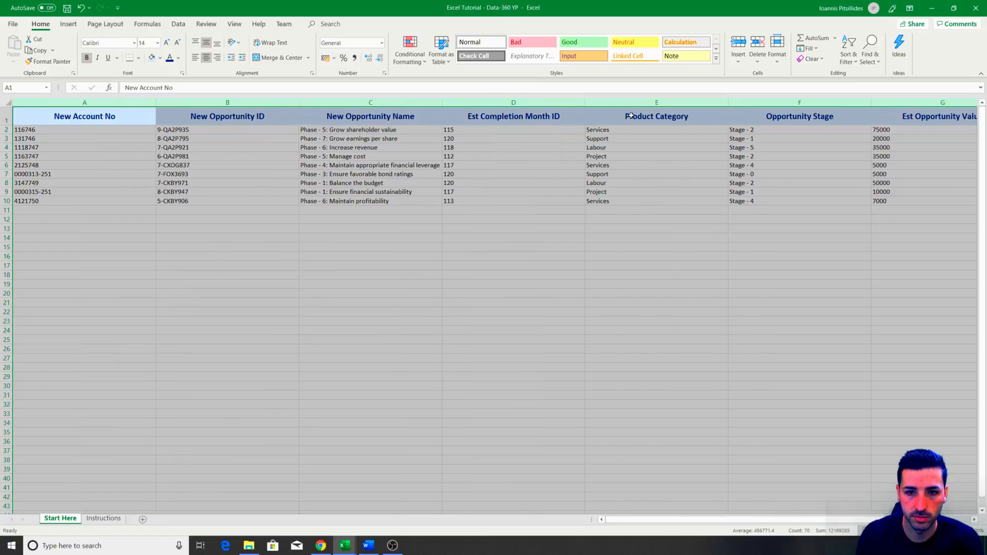
left_click_drag(584, 102, 564, 102)
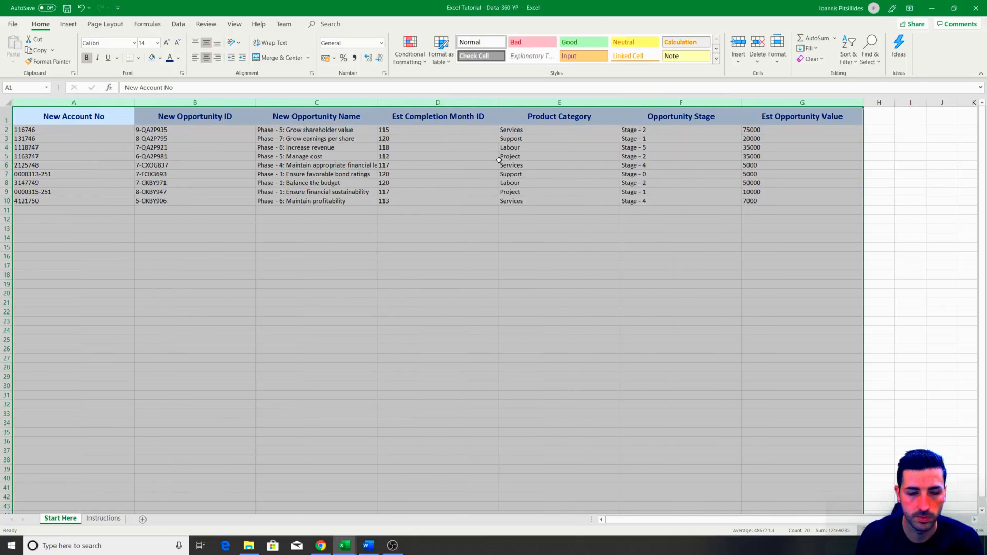
left_click_drag(377, 102, 454, 102)
left_click(401, 172)
left_click(354, 166)
left_click(459, 208)
left_click(81, 8)
left_click(80, 7)
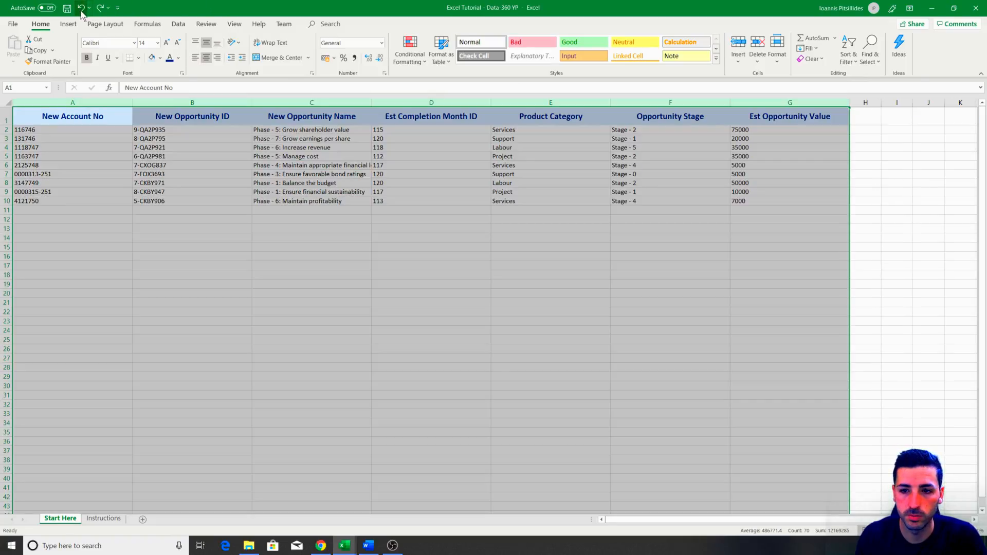
- Autofit columns A through G so that the long opportunity name in C6 fits its column
left_click(299, 191)
left_click(328, 165)
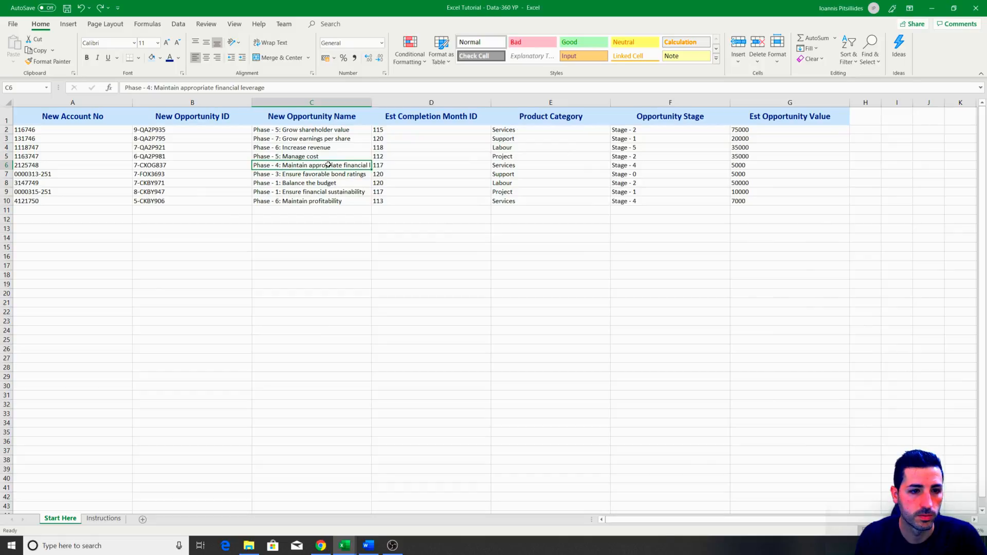
left_click_drag(70, 103, 792, 103)
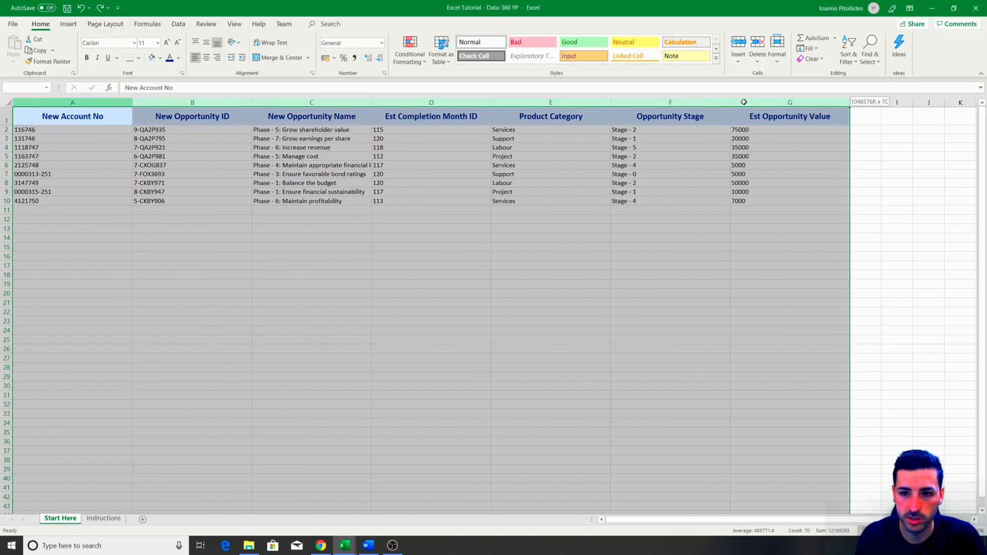
double_click(854, 99)
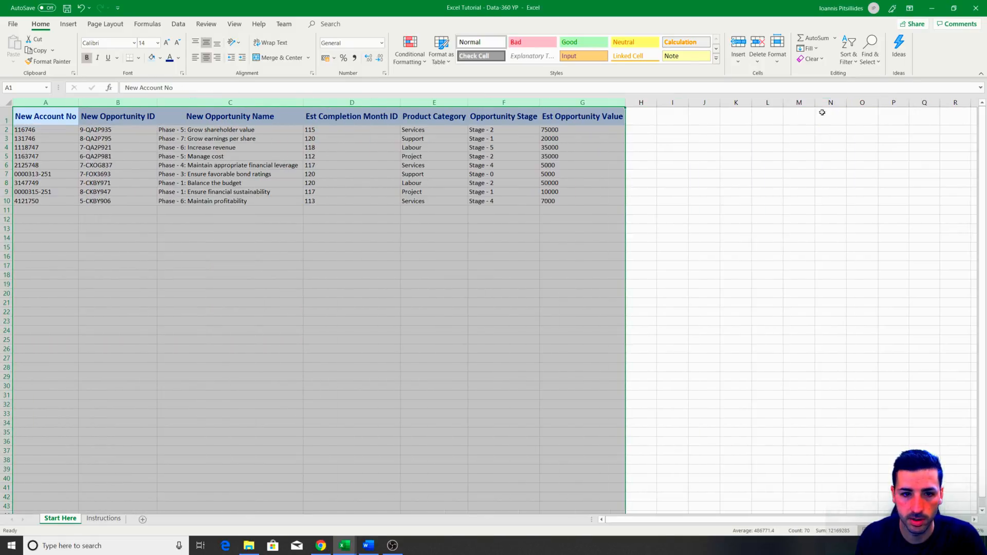
- Narrow column D until its header "Est Completion Month ID" no longer fits on one line
left_click(252, 165)
left_click(501, 256)
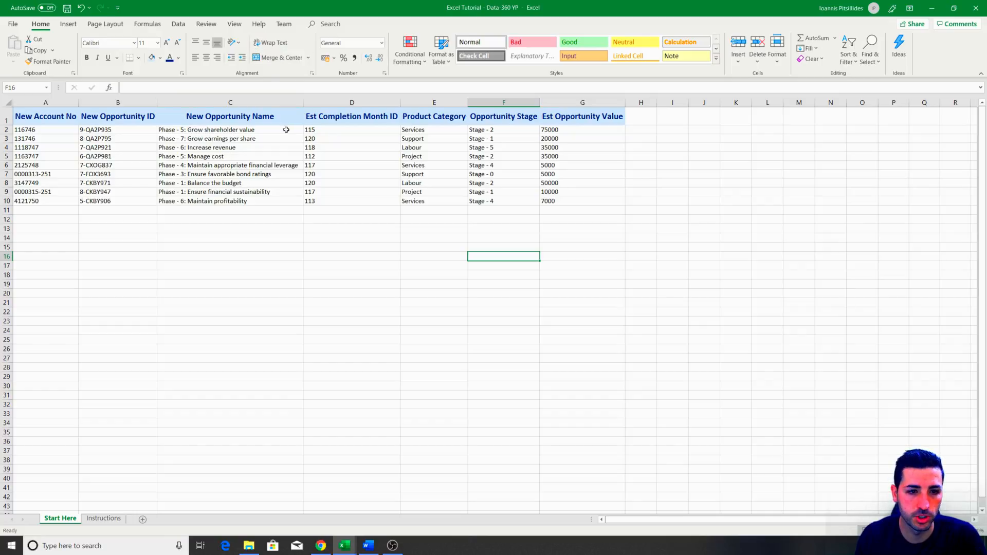
left_click(354, 110)
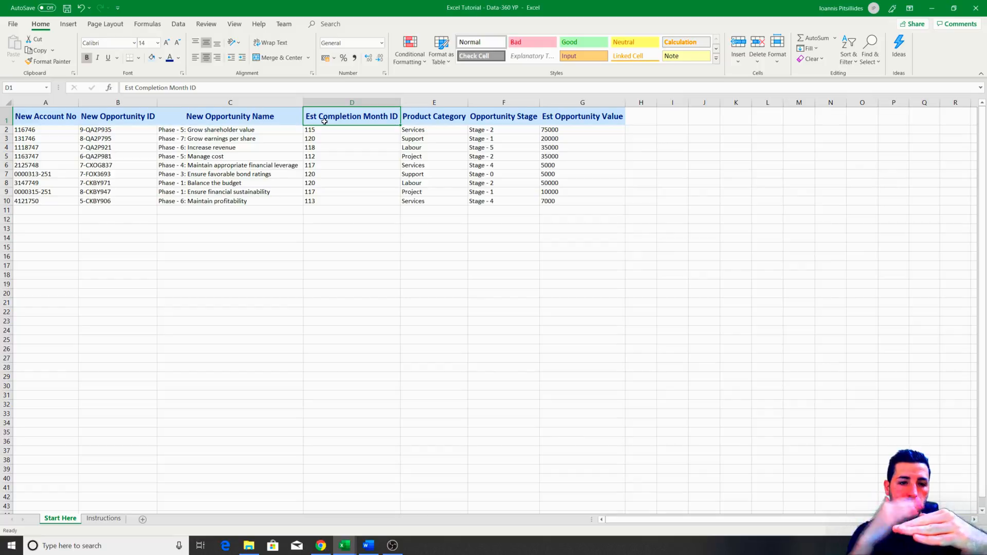
left_click_drag(399, 103, 364, 102)
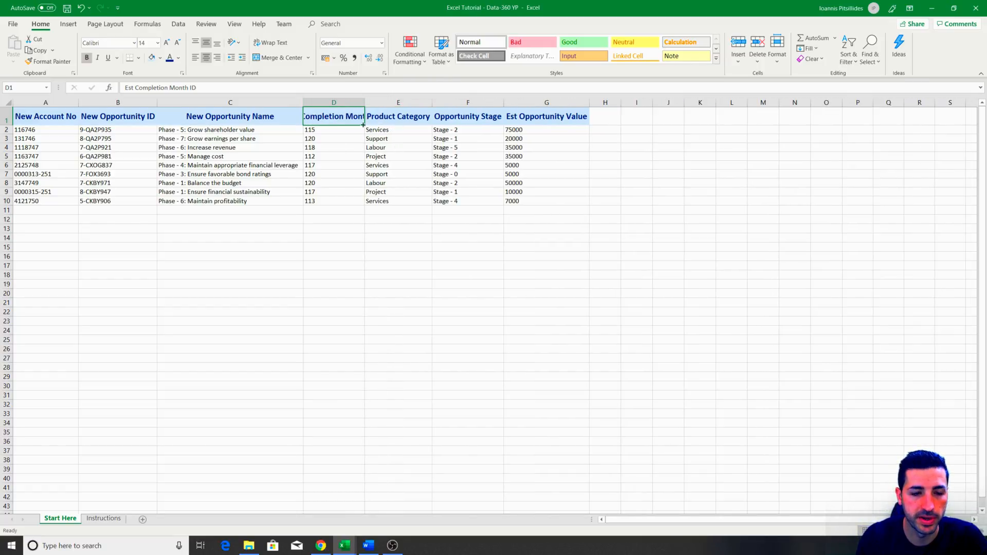
key("Down")
key("Down")
key("Down")
key("Down")
key("Down")
left_click(352, 120)
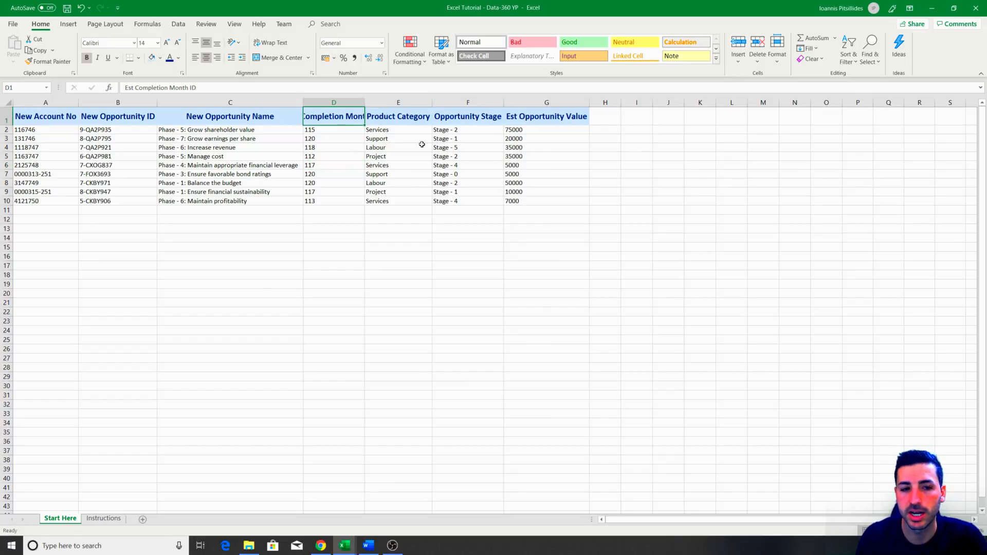
- Wrap the header text in D1 and resize row 1 and column D to fit its two lines
left_click(270, 42)
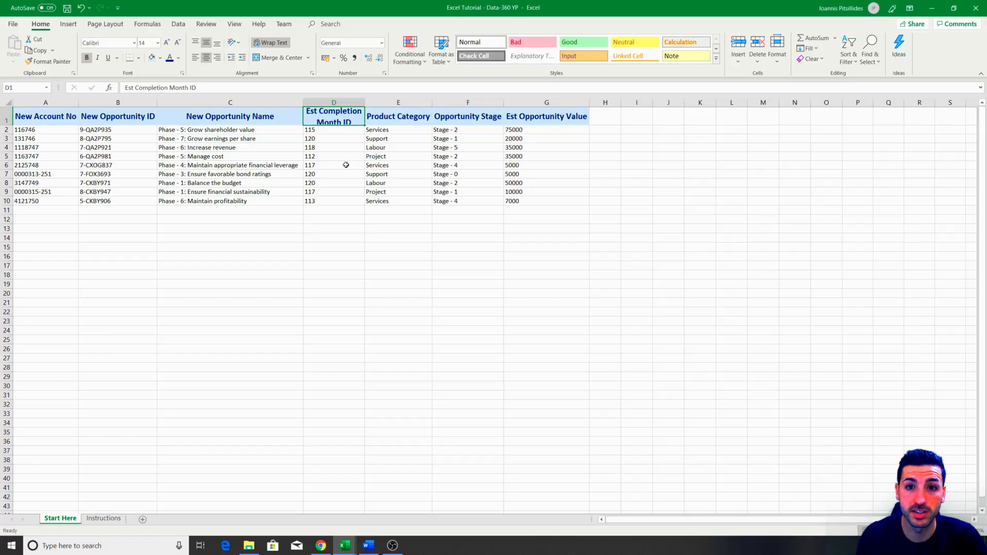
left_click_drag(5, 125, 7, 132)
left_click(308, 143)
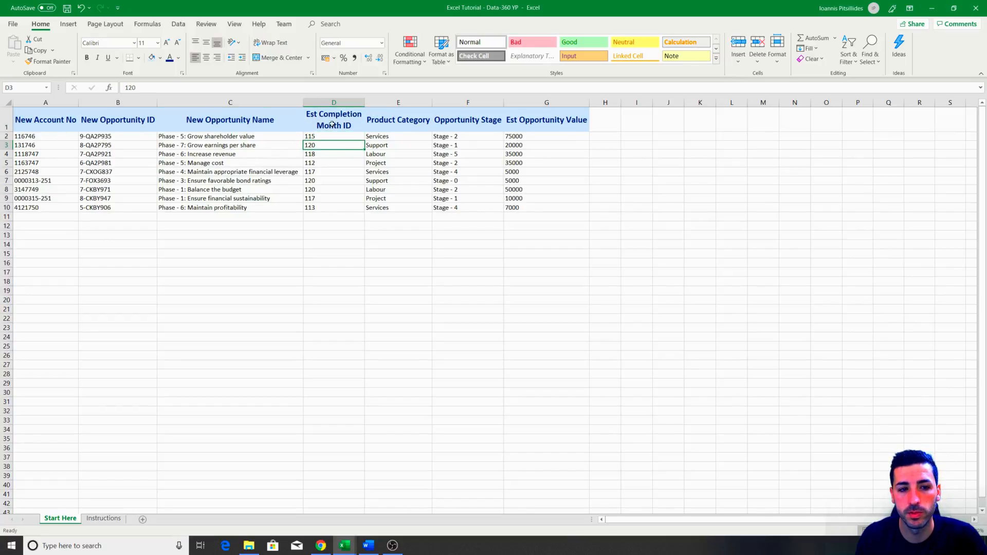
left_click_drag(365, 102, 361, 103)
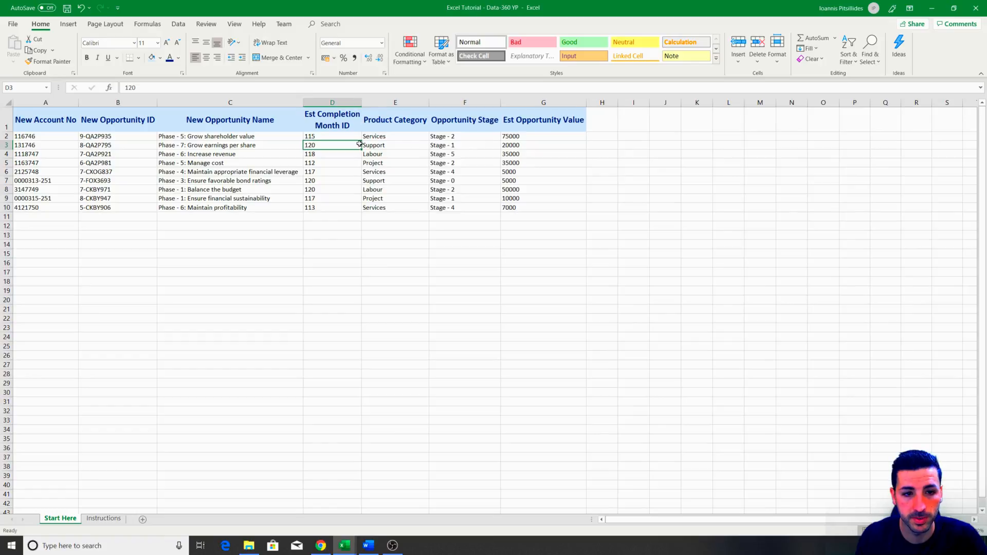
- Wrap the "Product Category" header in E1 and narrow column E so the header breaks onto two lines
left_click(408, 129)
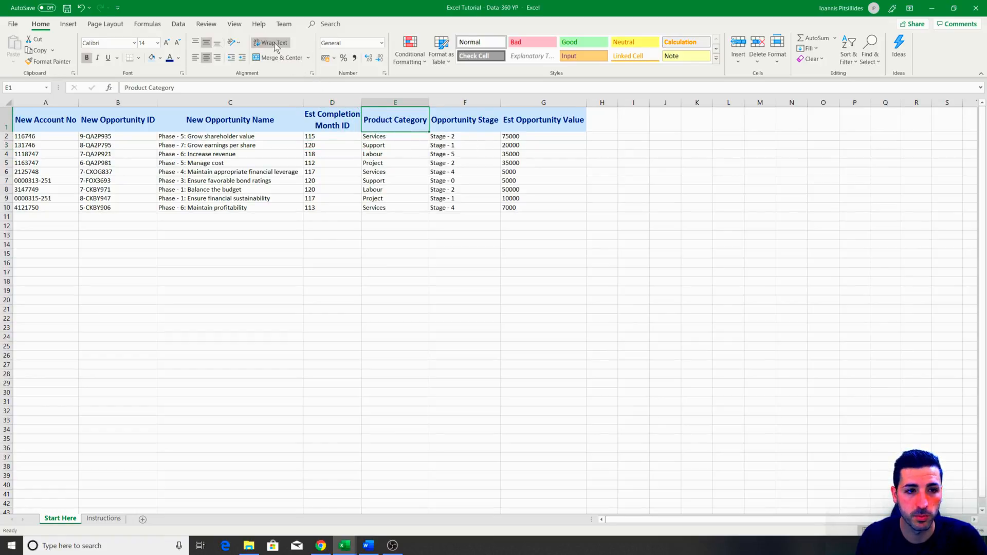
left_click_drag(431, 102, 412, 101)
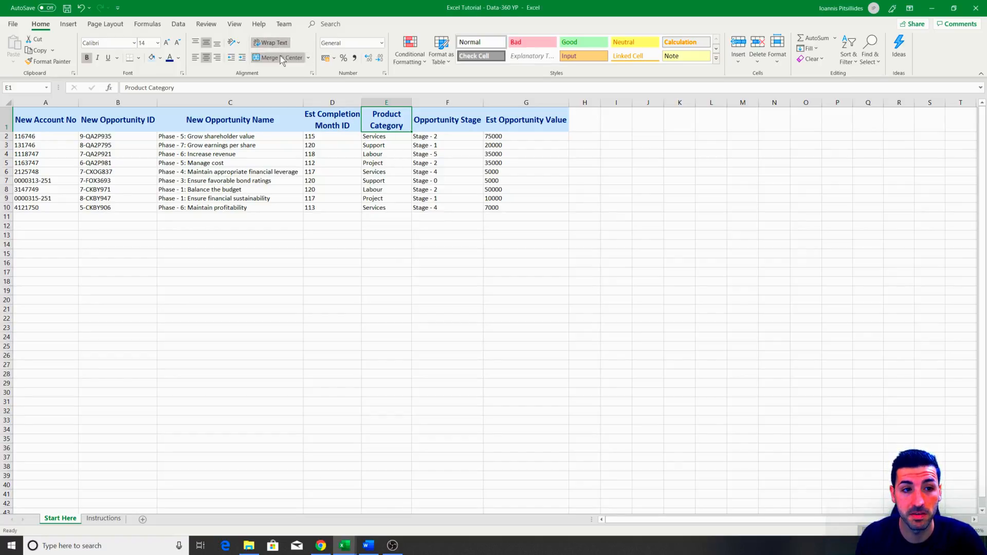
left_click(404, 243)
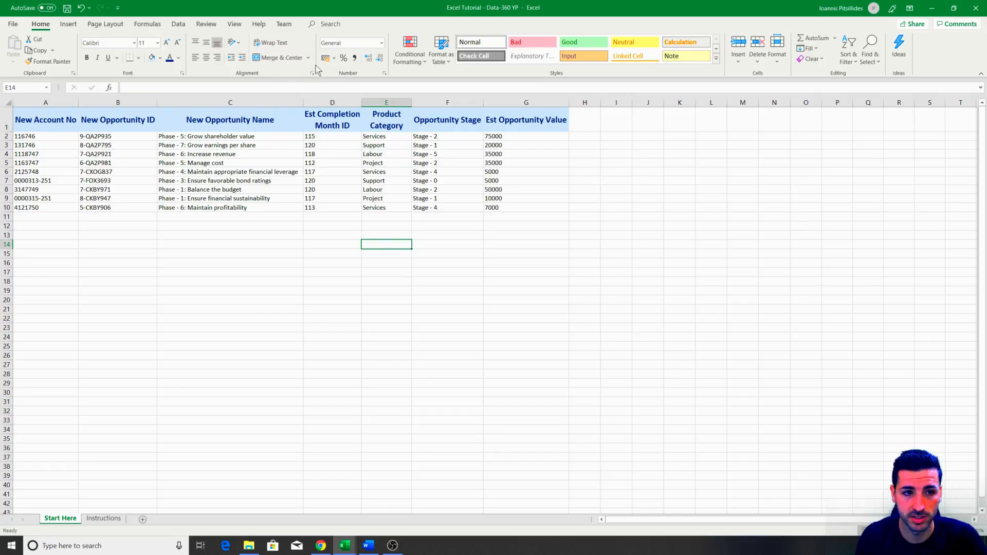
- Merge and center the empty cells B12:F18 below the table and enter "Merge" in them
left_click(49, 220)
left_click_drag(83, 220, 535, 280)
left_click(504, 271)
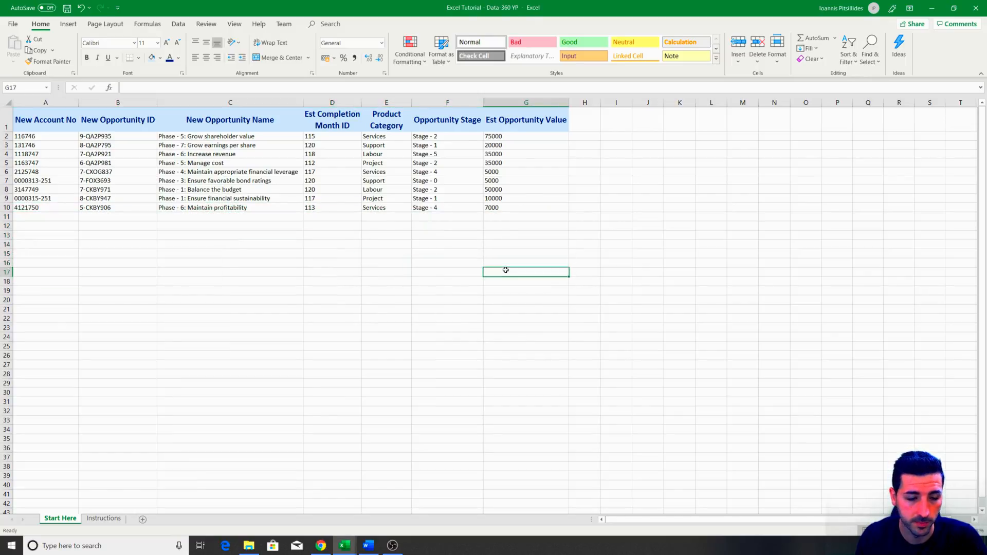
left_click_drag(154, 226, 474, 282)
left_click(289, 57)
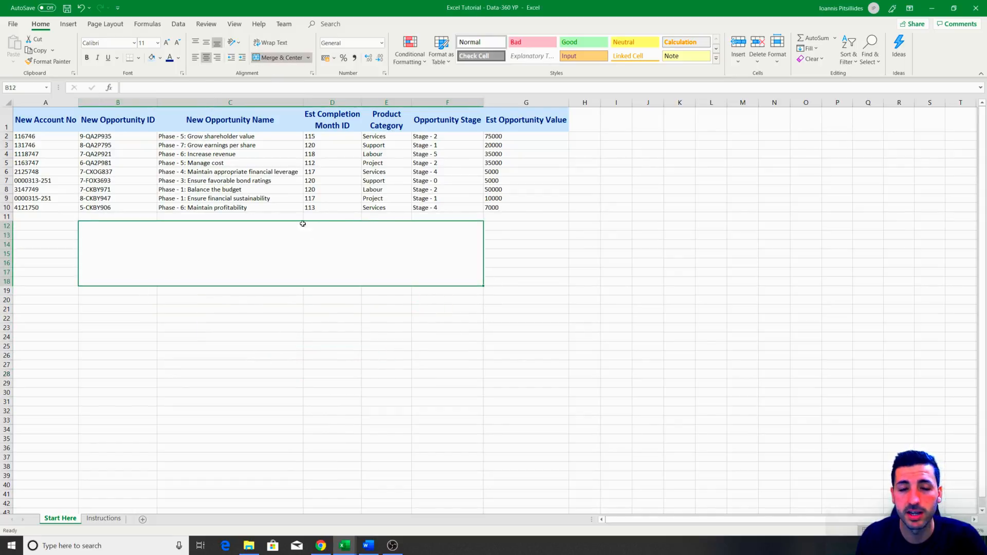
type("Merge")
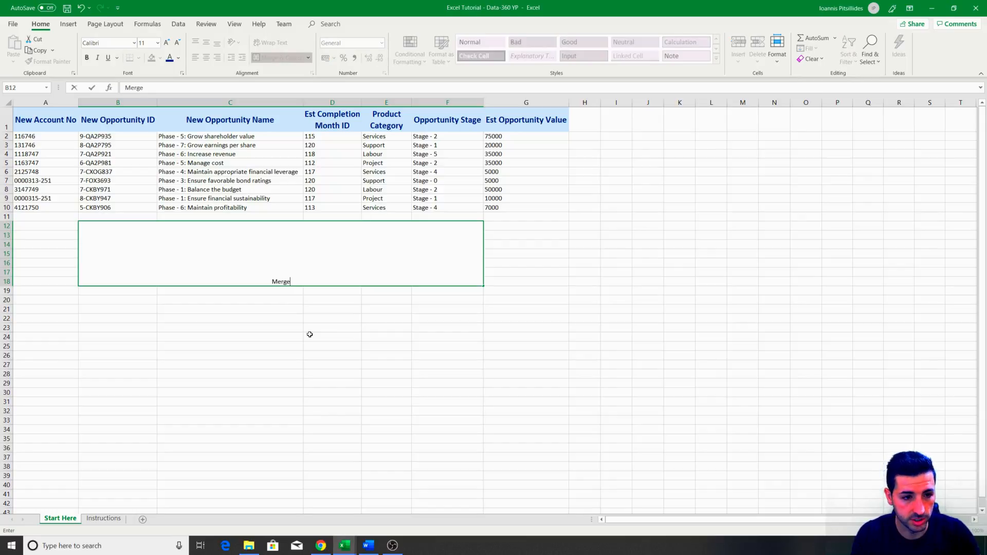
key("Return")
- Middle-align the text in the merged block below the table, and undo the alignment, the text entry and the merge
left_click(273, 268)
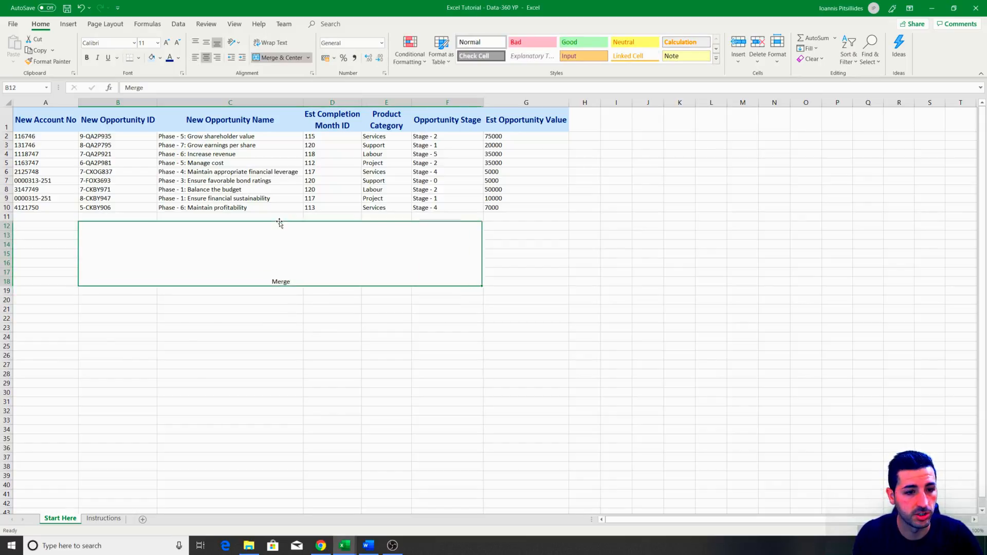
left_click(207, 43)
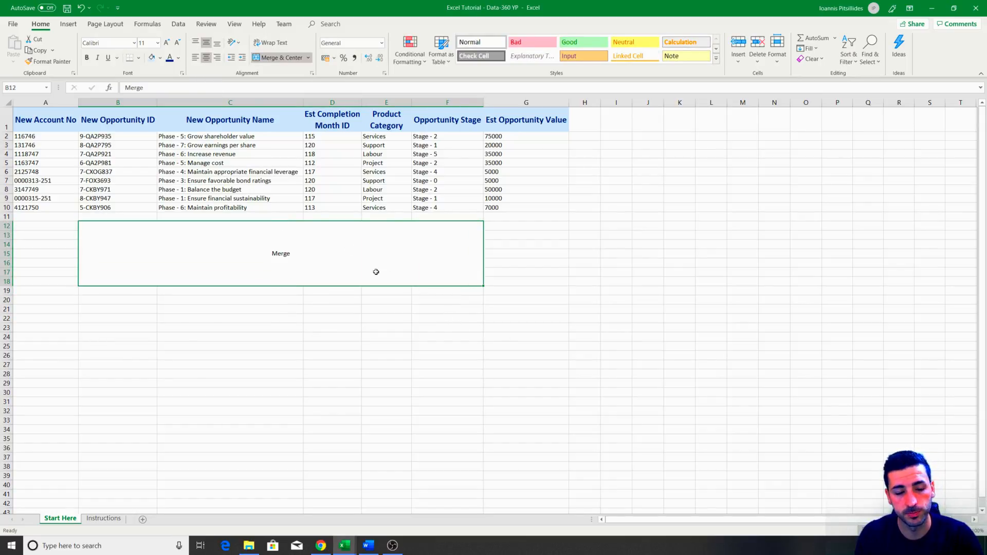
left_click(82, 9)
left_click(81, 8)
left_click(81, 8)
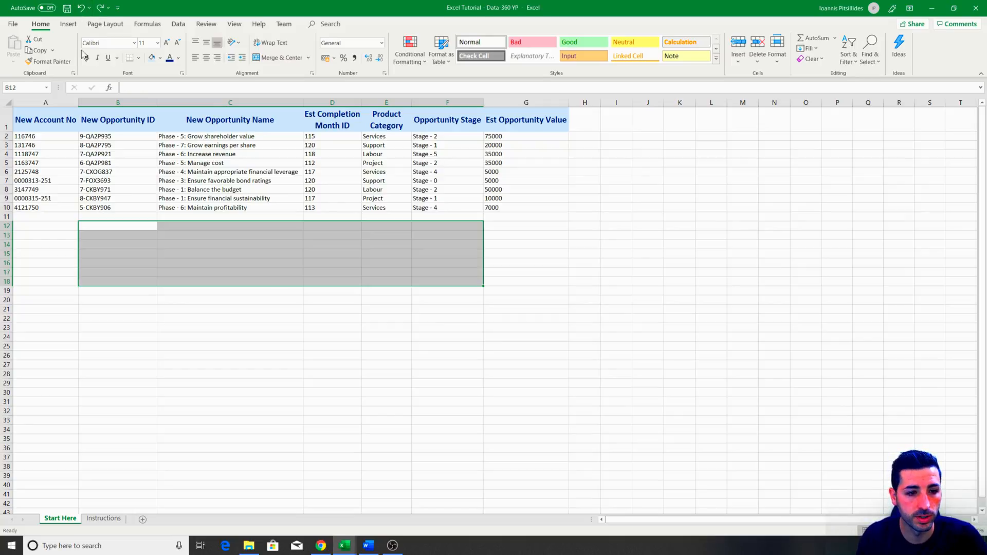
left_click(231, 343)
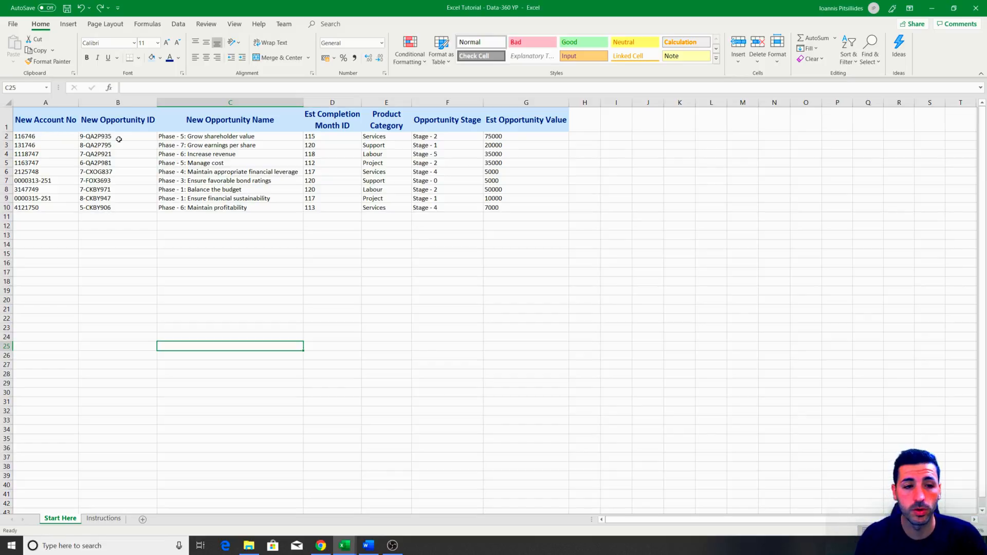
- Try moving the whole table A1:G10 down by one row, and undo the move
left_click_drag(44, 114, 558, 119)
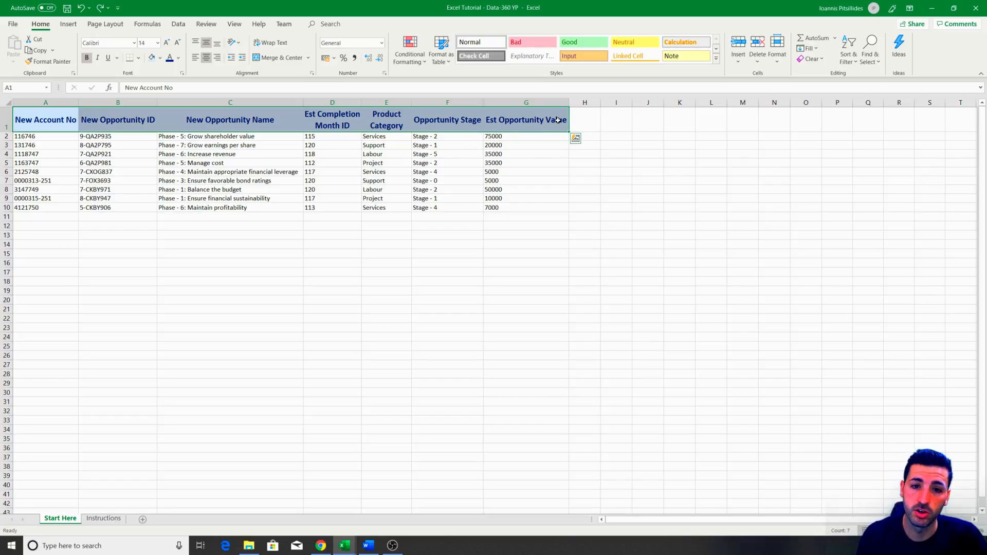
left_click_drag(65, 124, 520, 210)
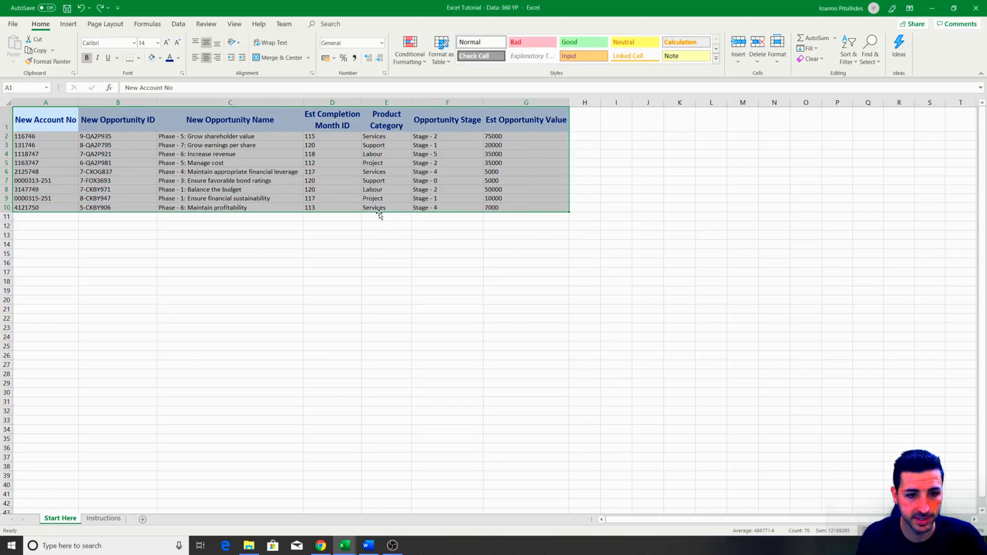
left_click_drag(383, 217, 382, 226)
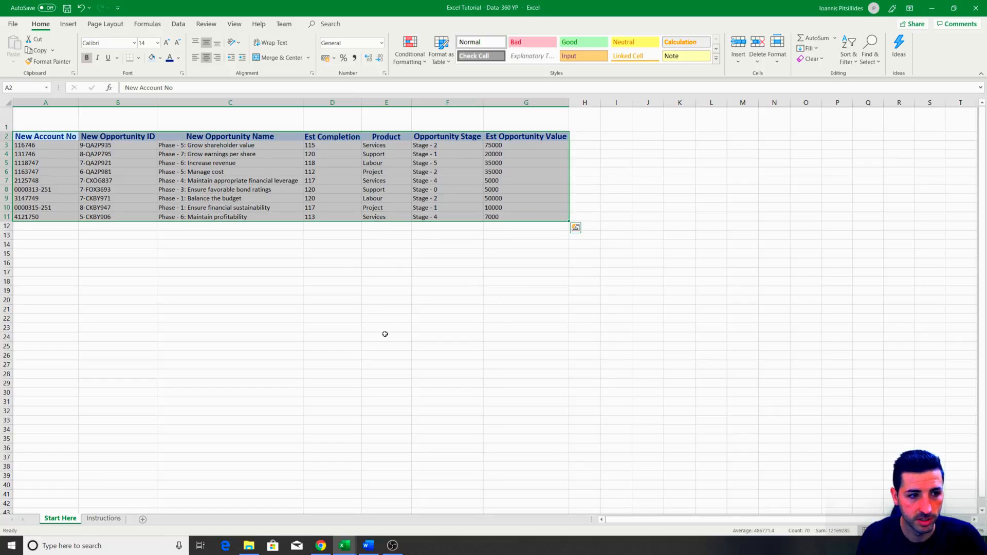
left_click(384, 336)
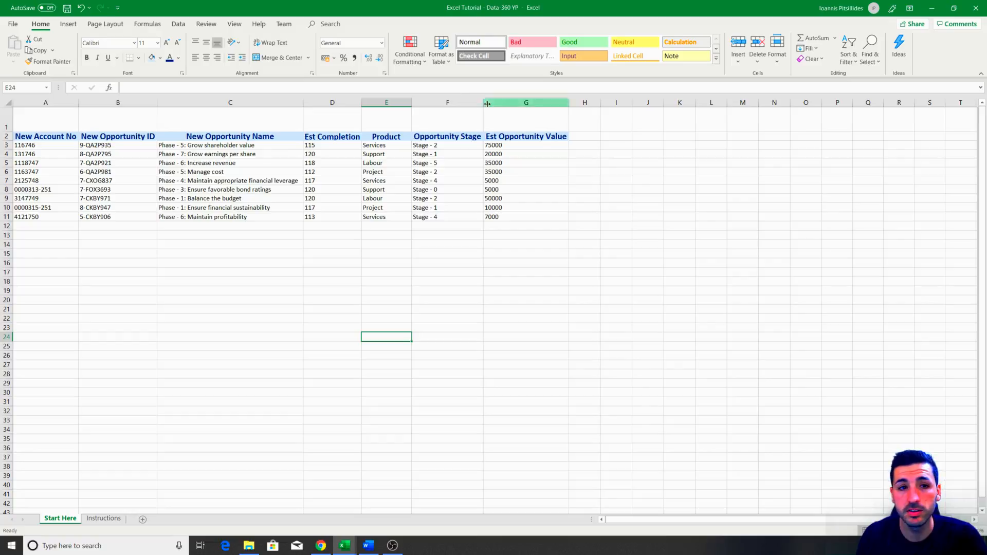
left_click(80, 8)
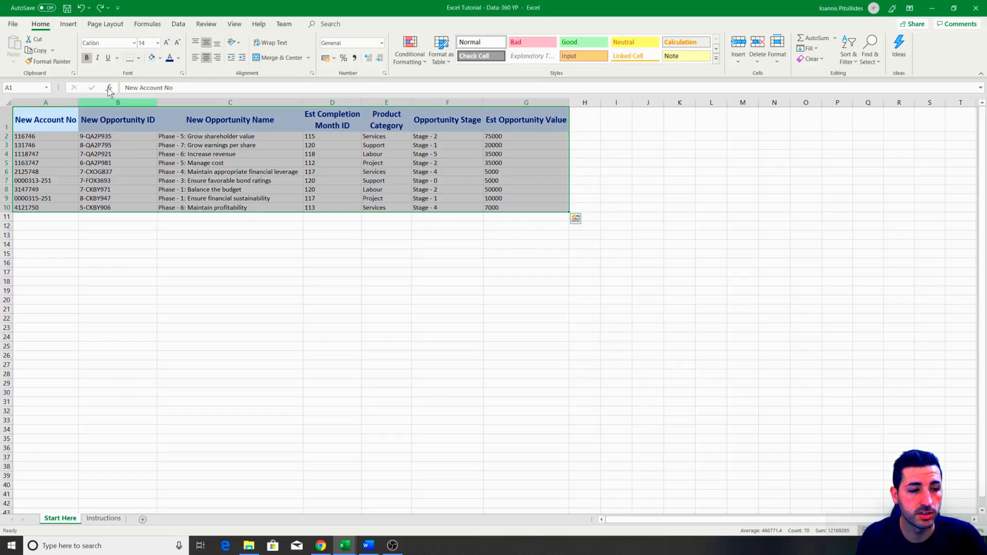
left_click(105, 201)
- Insert an empty row above the table's header row
left_click(3, 127)
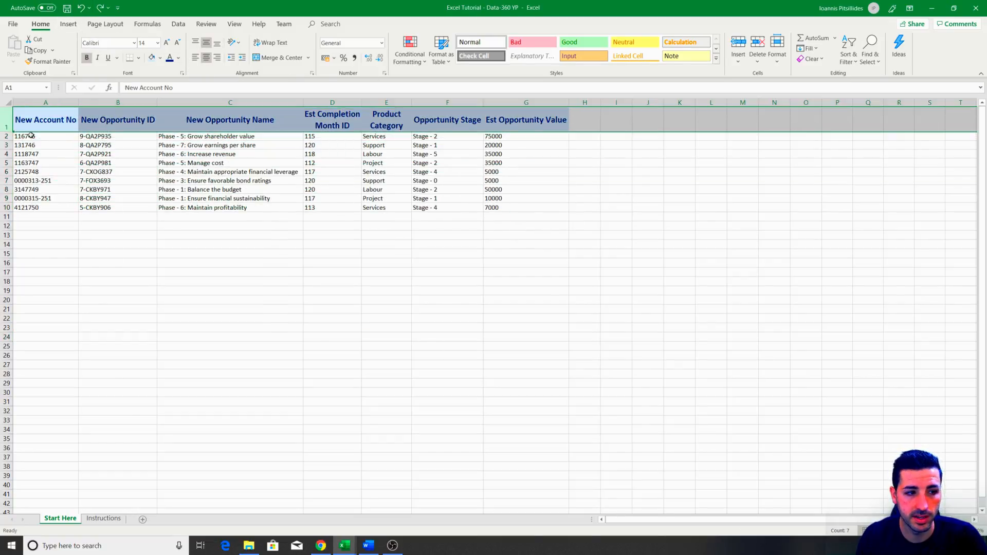
right_click(3, 123)
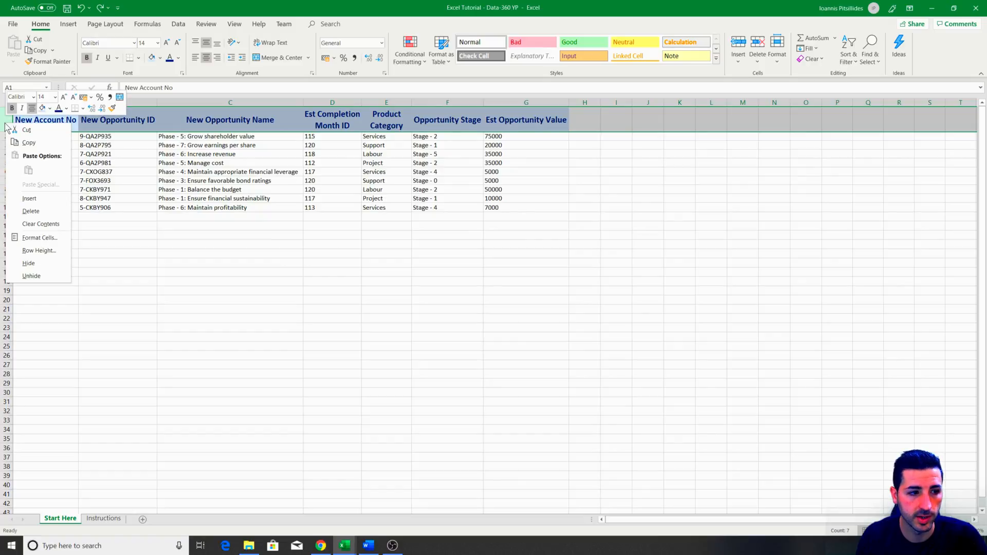
left_click(29, 199)
left_click(143, 243)
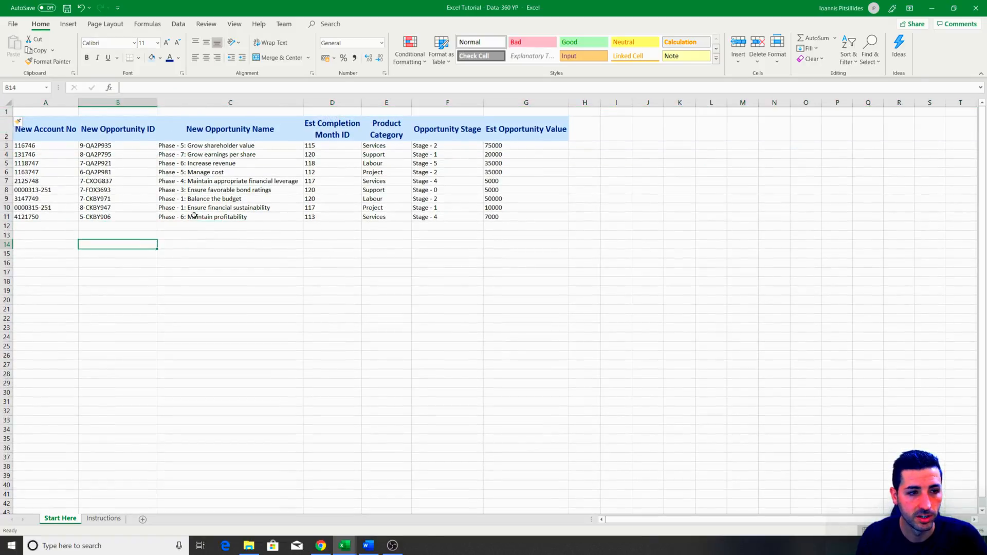
- Merge and center cells A1:G1 in the empty row across the full width of the table
left_click(48, 109)
left_click_drag(320, 106, 540, 109)
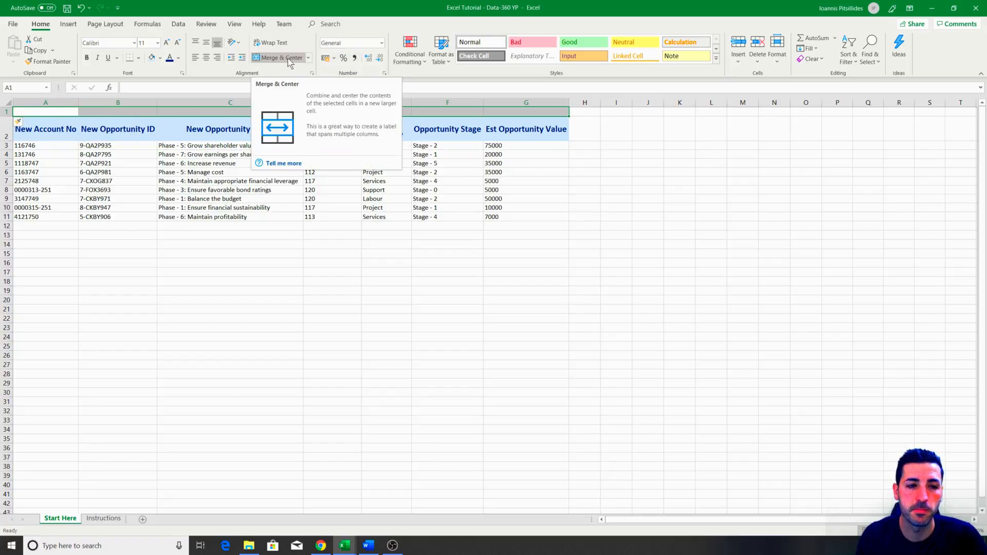
left_click(160, 272)
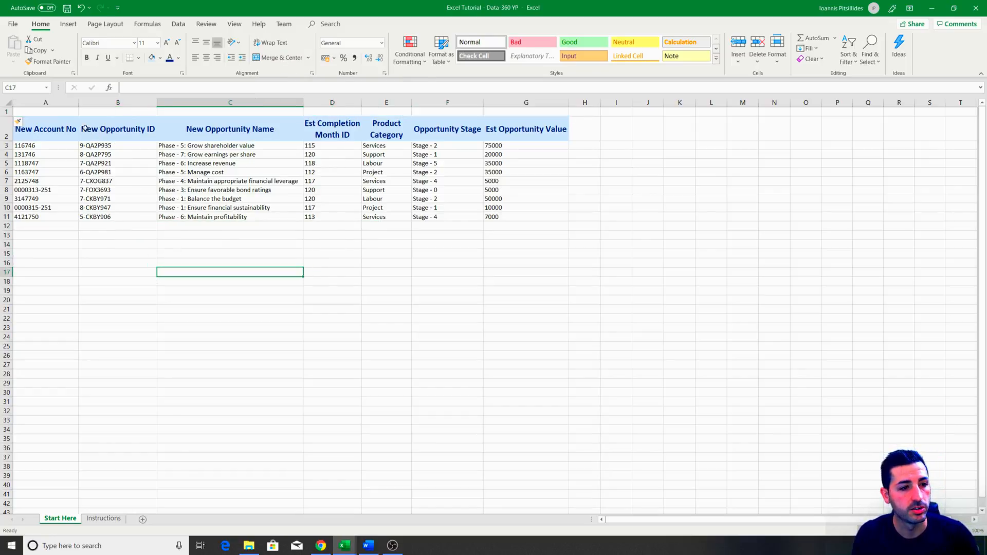
left_click(55, 113)
left_click_drag(55, 113, 516, 110)
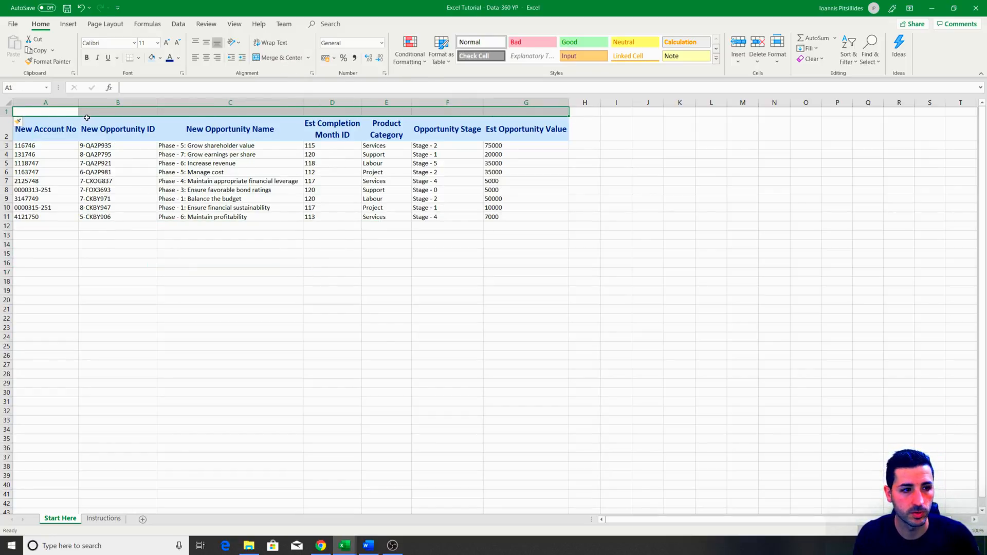
left_click(267, 58)
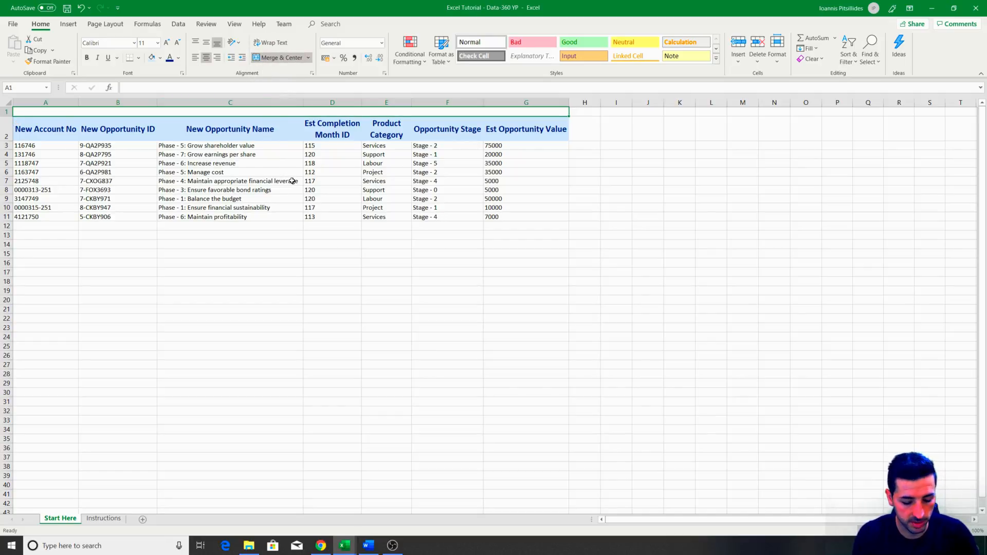
- Enter the title "Excel Tutorial" in the merged cell above the headers
type("E")
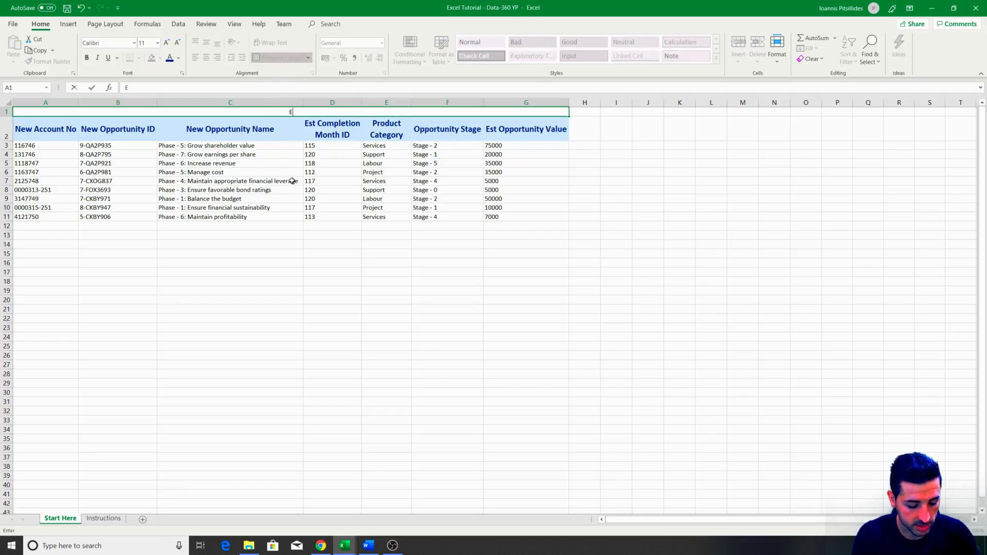
type("xcel Tutorial")
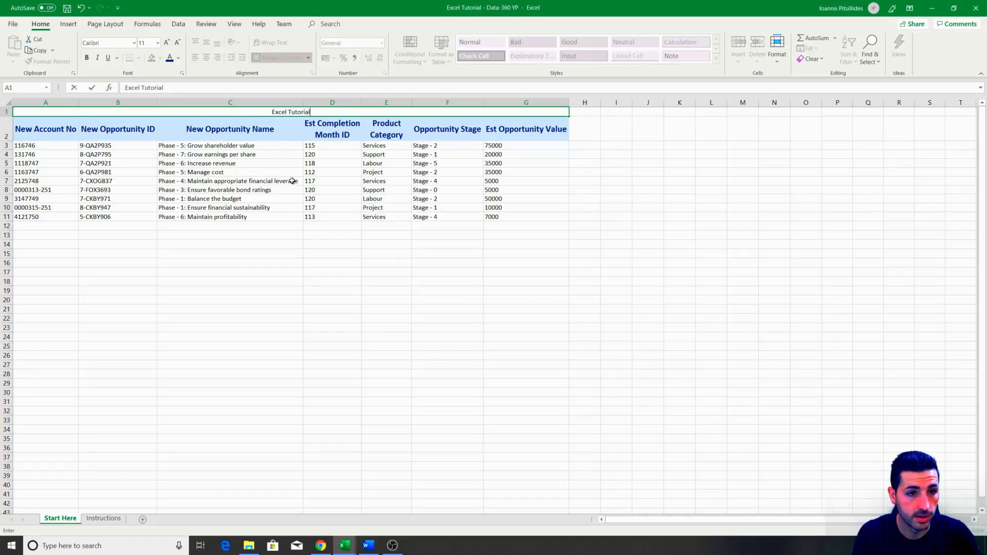
key("Return")
- Make the title row slightly taller and reduce the font size of the headers in A2:G2 to 12
left_click(210, 113)
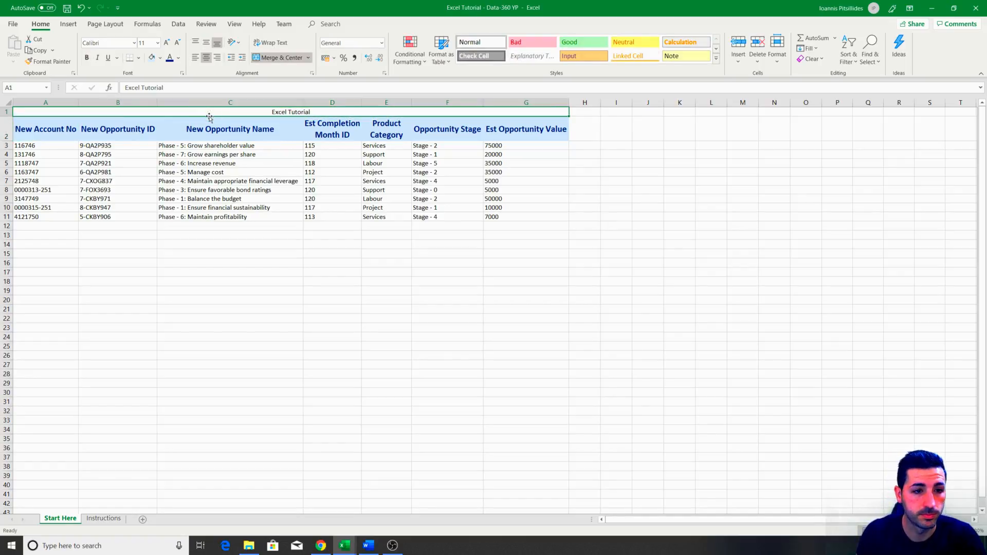
left_click_drag(5, 116, 530, 138)
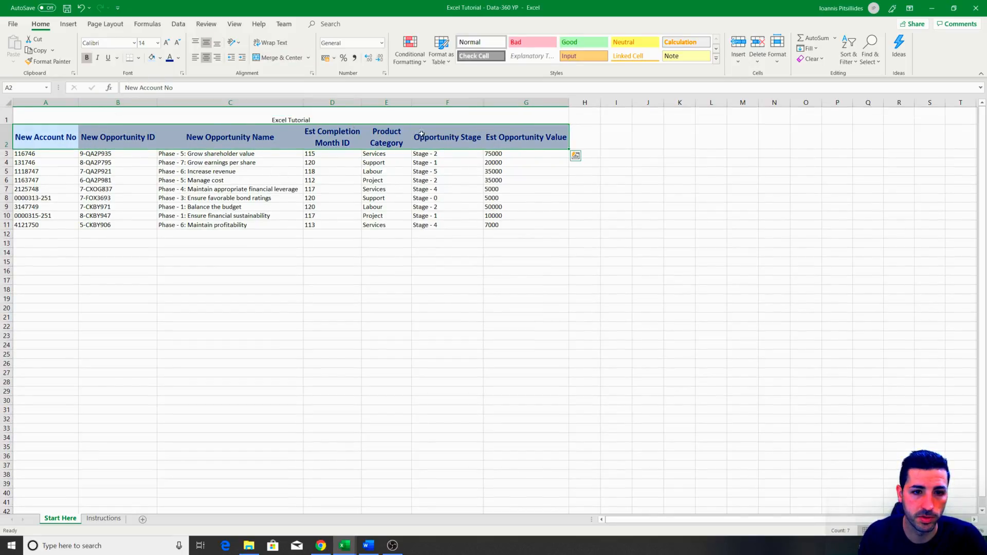
left_click(179, 42)
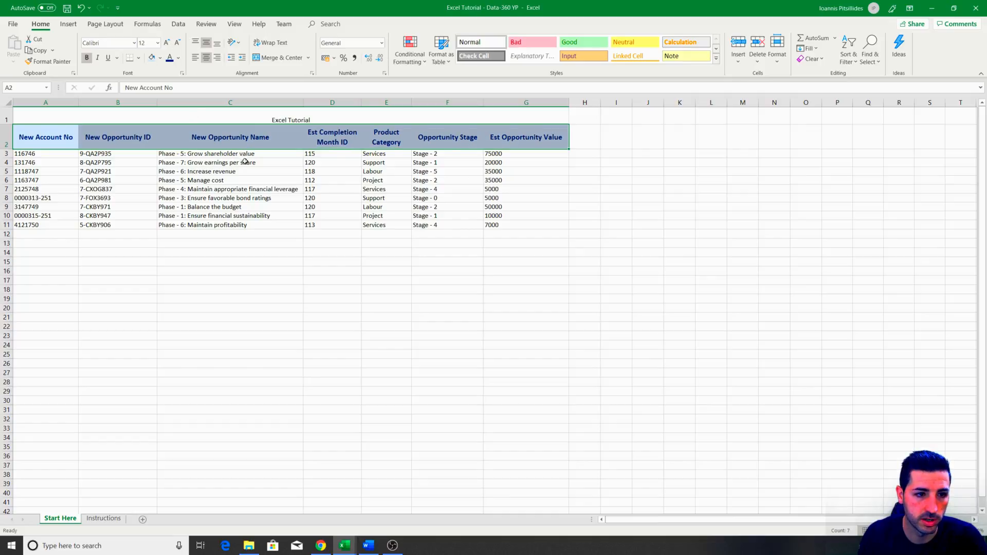
left_click_drag(53, 154, 514, 224)
left_click(309, 188)
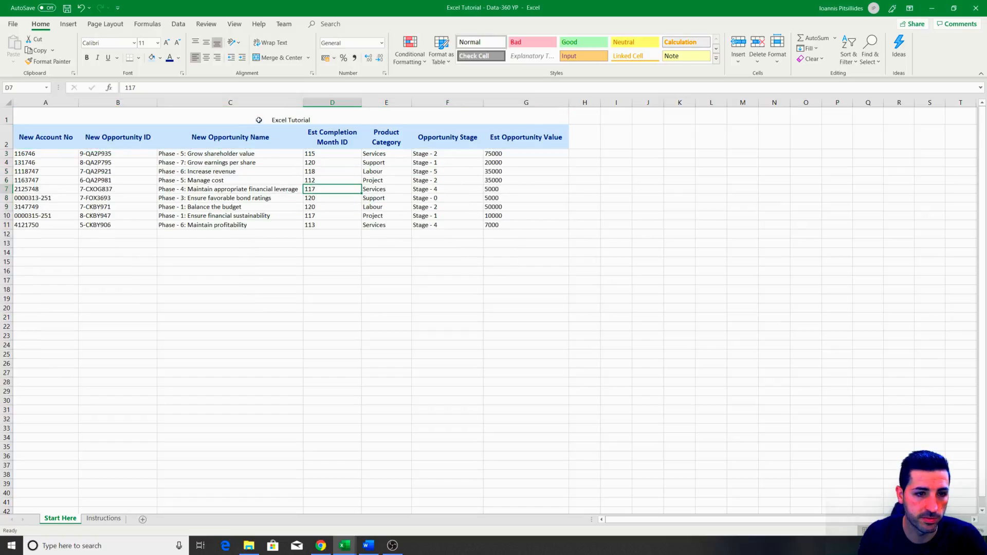
- Enlarge the title in row 1 to size 14, apply the light blue fill, and make it bold, italic and underlined
left_click(259, 120)
left_click(167, 43)
left_click(168, 43)
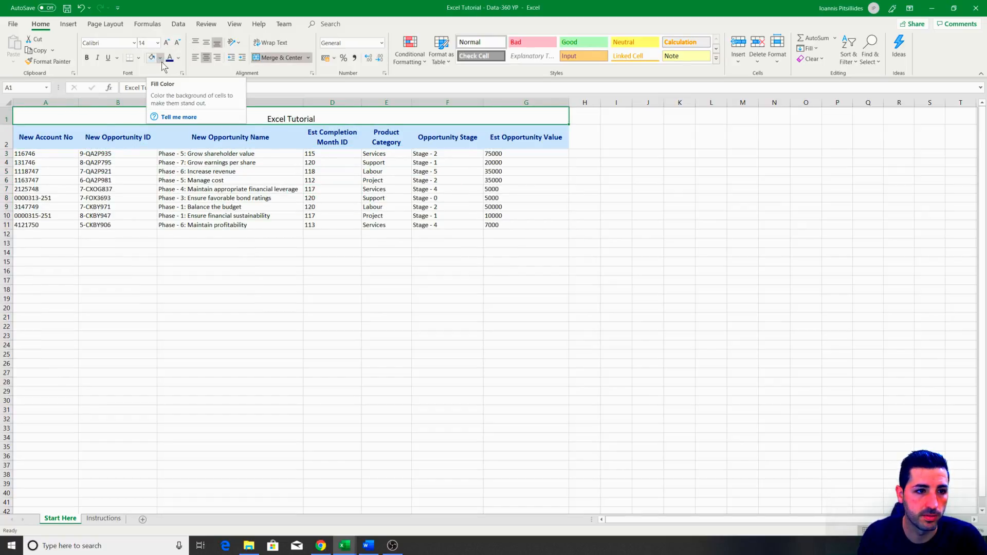
left_click(151, 60)
left_click(86, 58)
left_click(97, 57)
left_click(108, 57)
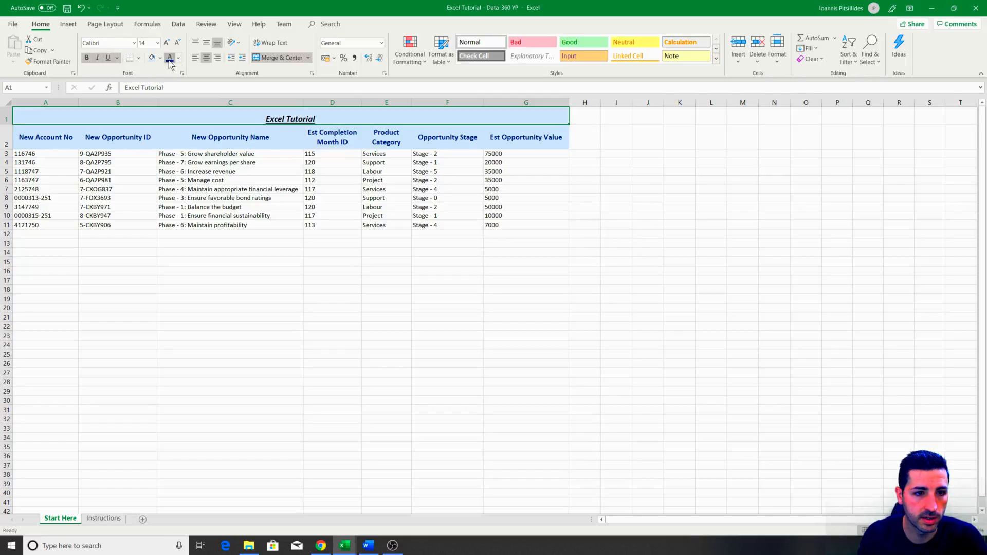
- Color the title text dark blue and center it vertically within its row
left_click(207, 47)
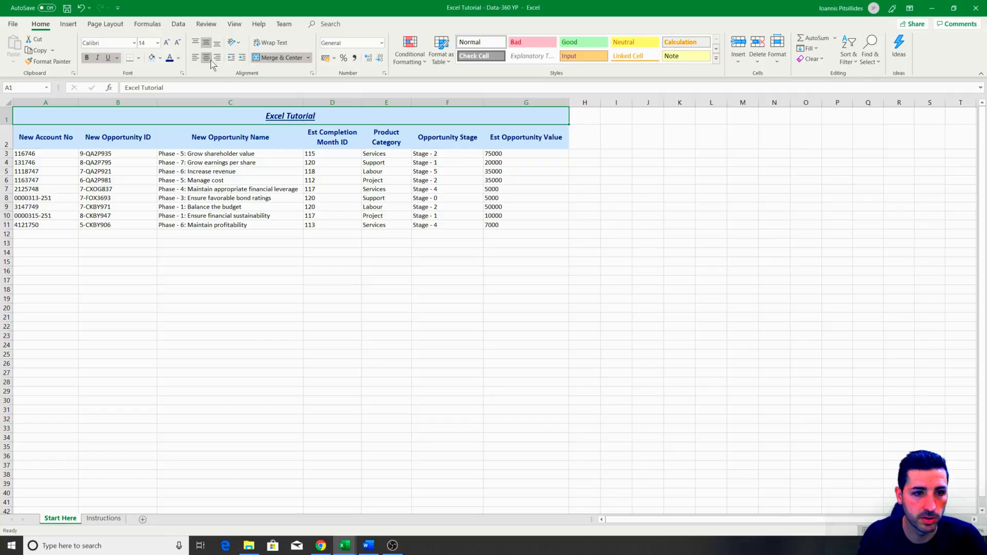
left_click(242, 155)
left_click(283, 110)
left_click(386, 207)
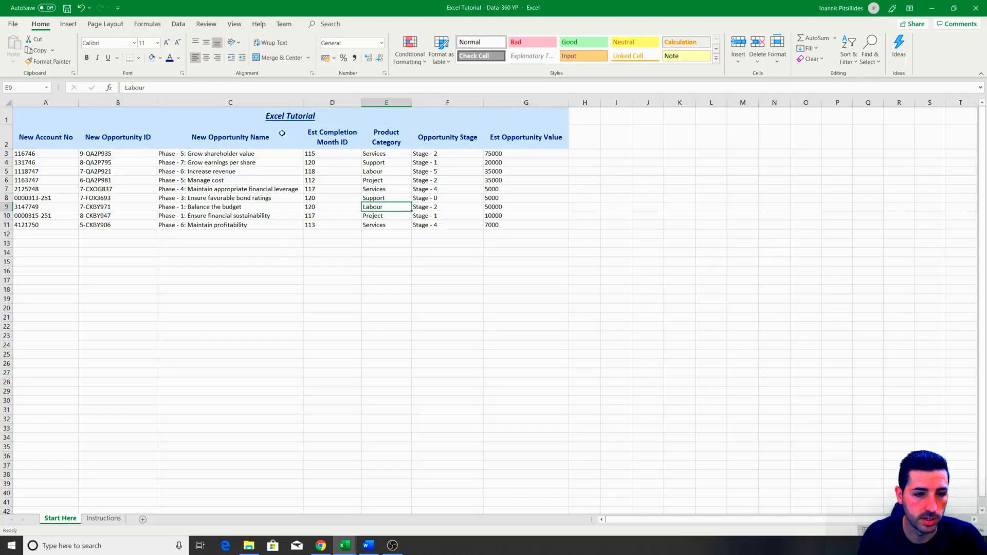
- Remove the underline from the title and increase its font size to 16, keeping it bold and italic
left_click(261, 120)
left_click(97, 58)
left_click(108, 58)
left_click(230, 216)
left_click(280, 115)
left_click(167, 42)
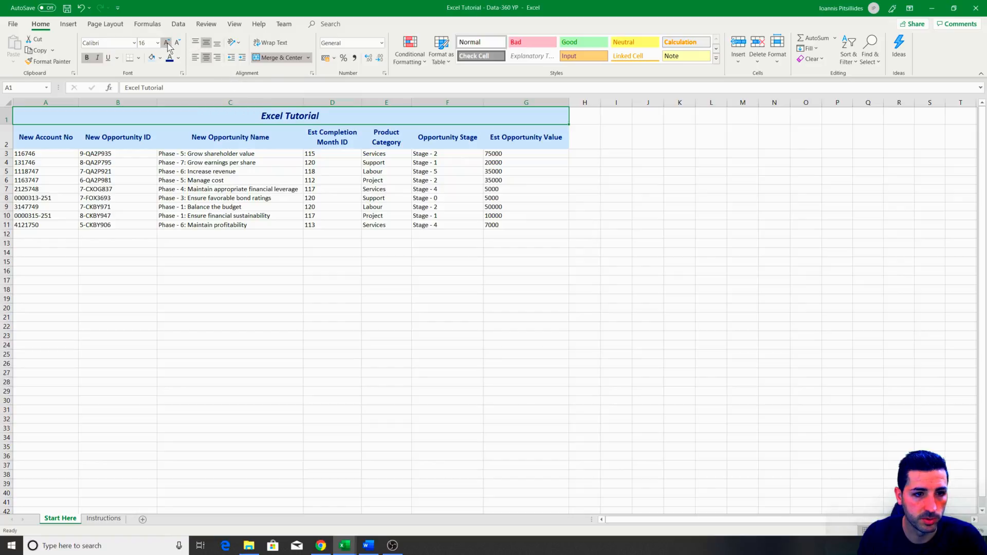
left_click(372, 190)
left_click(63, 116)
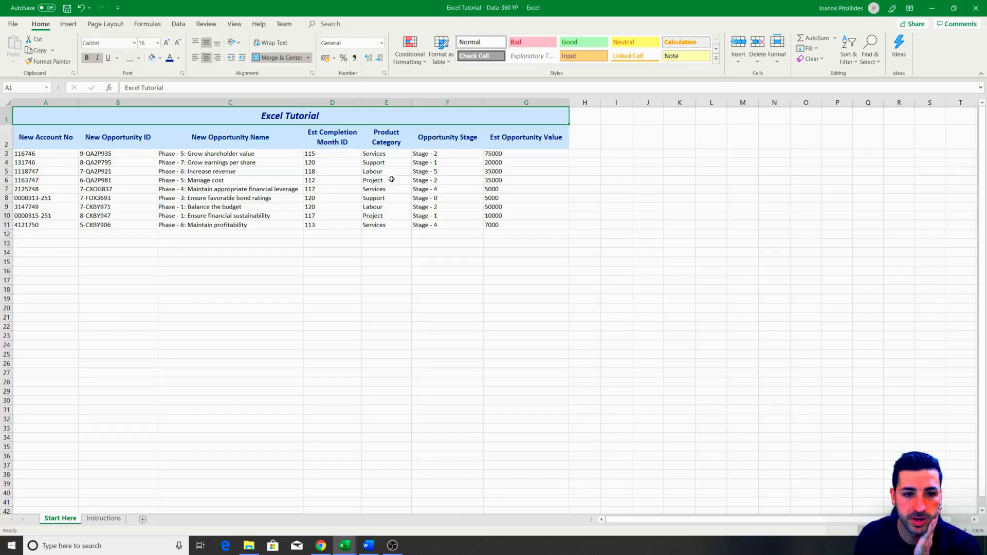
- Examine the kinds of data in the table's columns and the number formats available for the Est Opportunity Value figures
left_click_drag(502, 155, 520, 216)
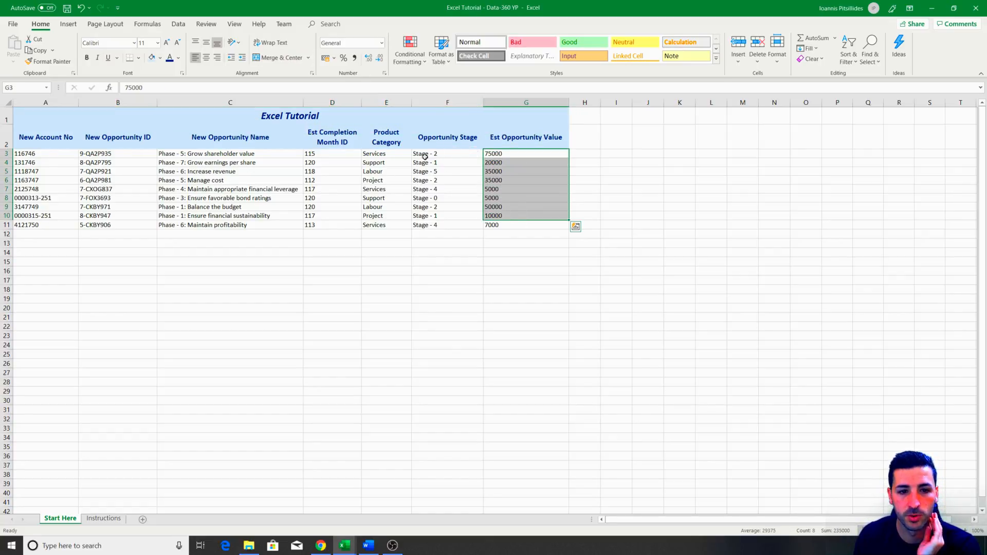
left_click_drag(246, 153, 241, 216)
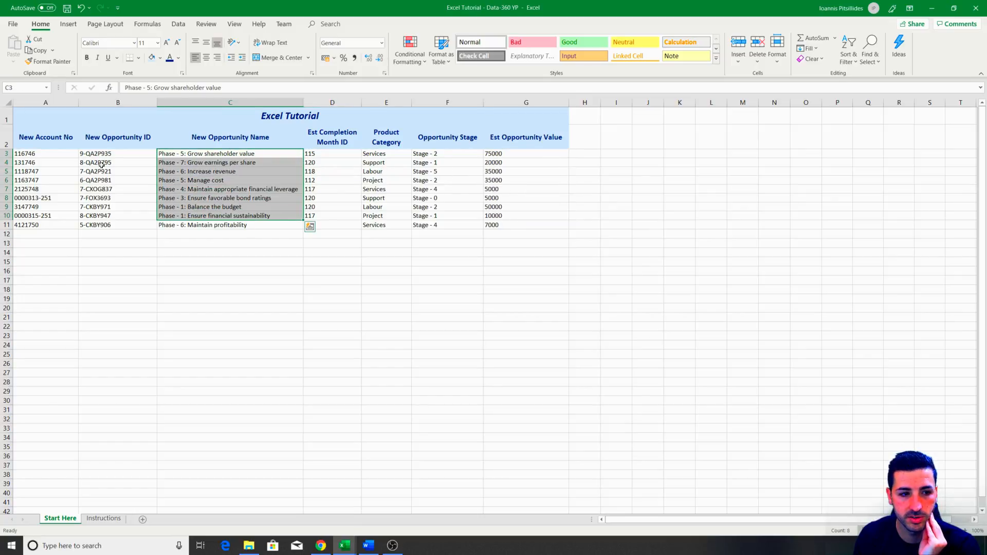
left_click_drag(112, 154, 113, 198)
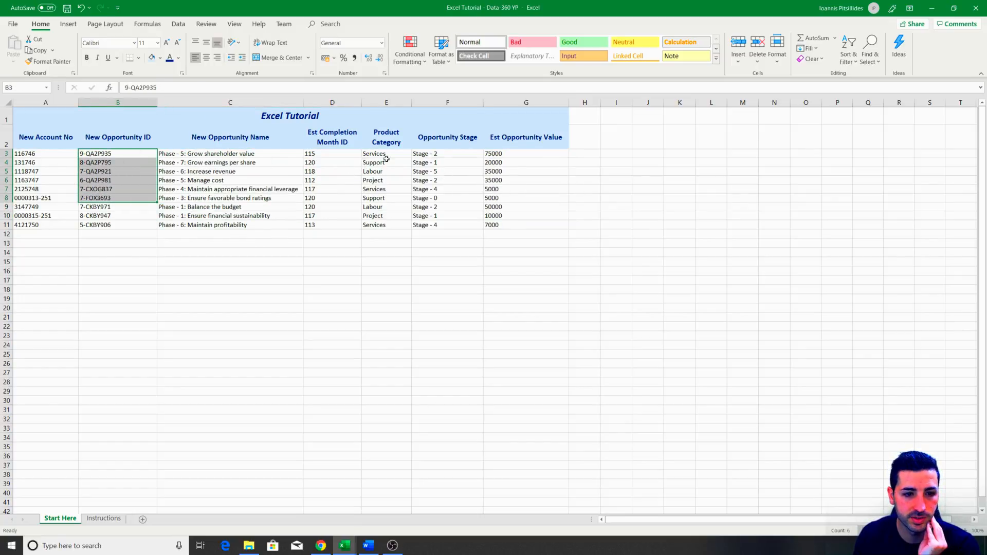
left_click_drag(383, 154, 386, 226)
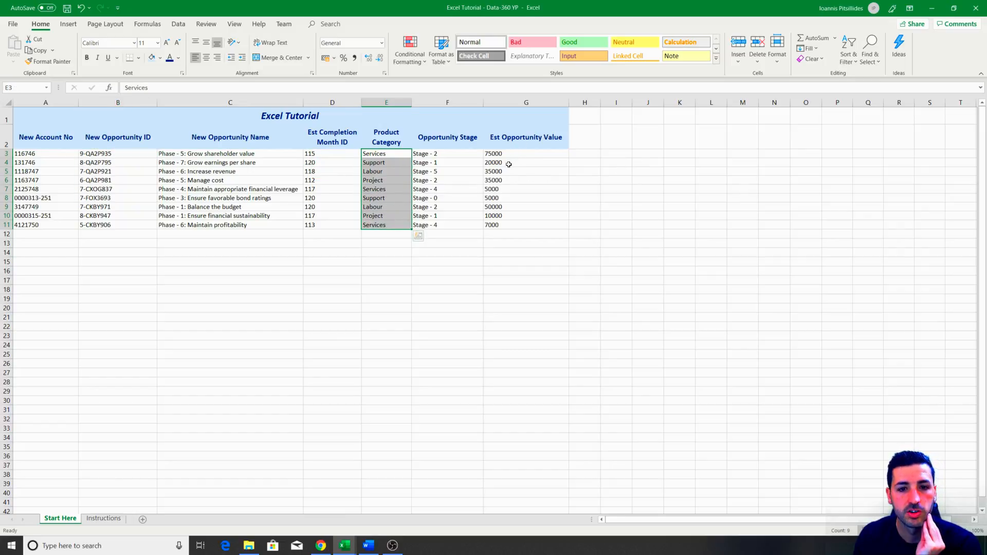
mouse_move(516, 155)
left_mouse_down()
mouse_move(517, 208)
mouse_move(507, 224)
mouse_move(506, 158)
left_mouse_up()
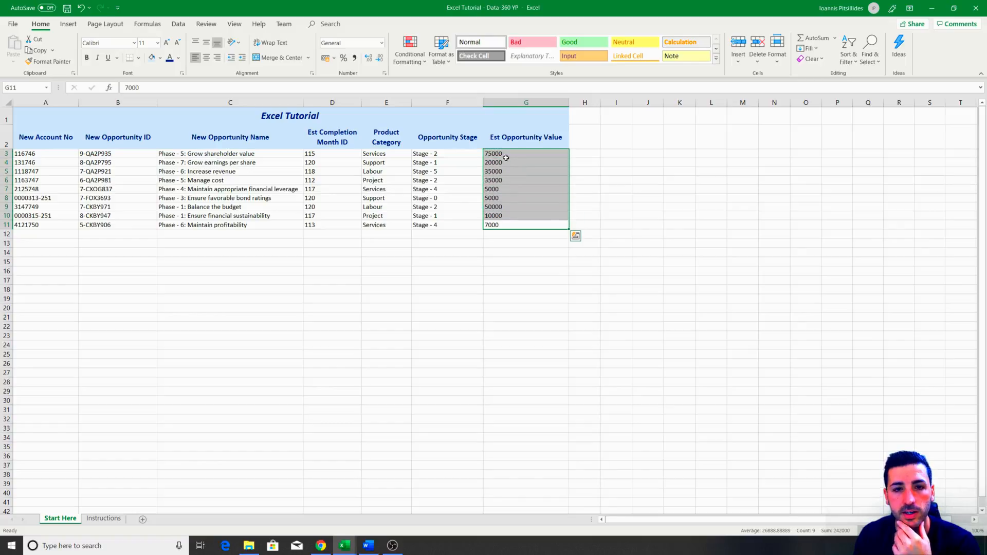
left_click(334, 58)
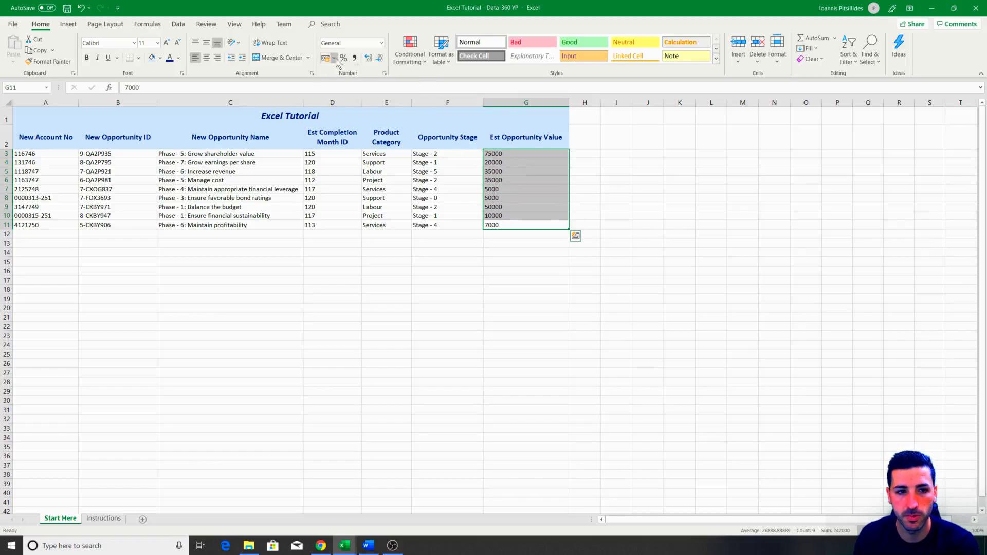
left_click(382, 44)
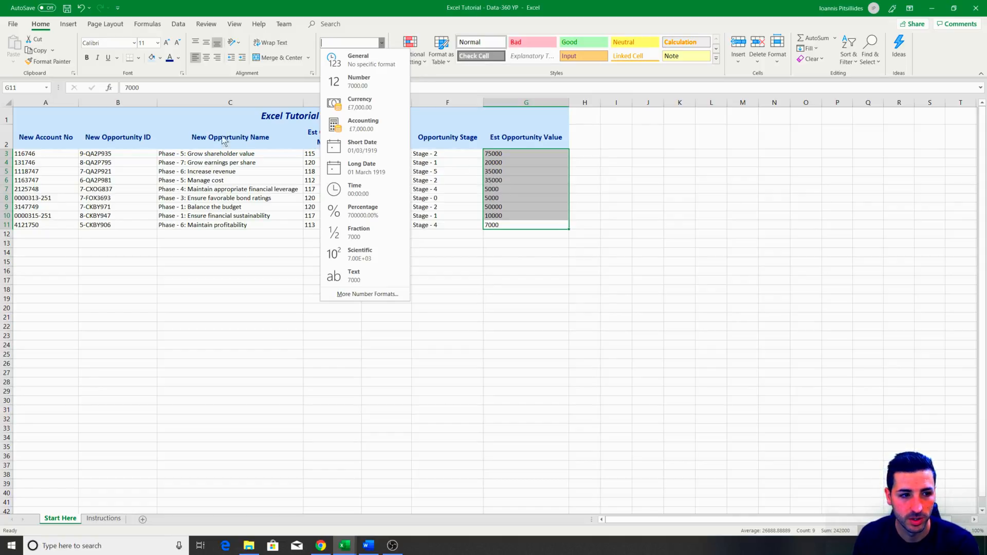
left_click(179, 226)
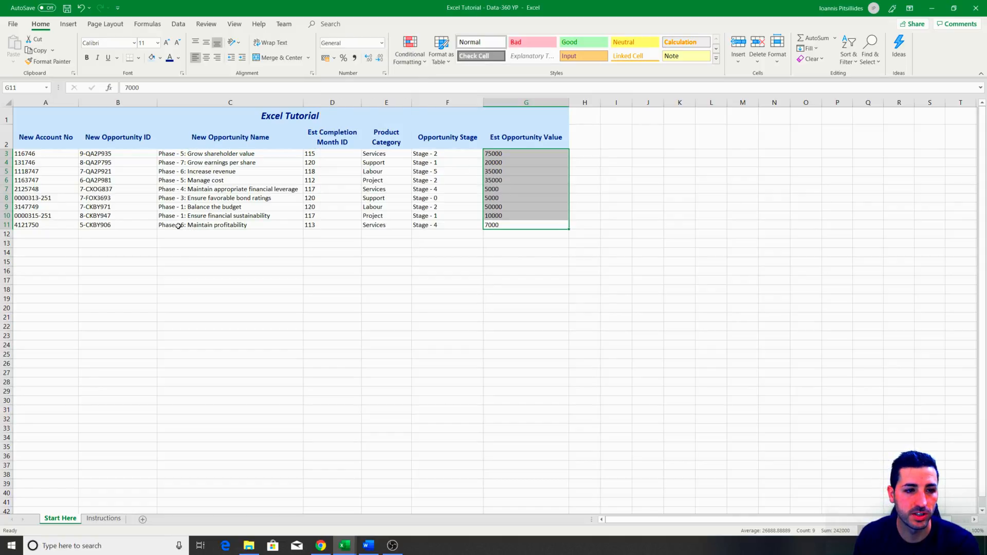
- Try the Number format on the whole Est Completion Month ID column and return it to General
left_click(326, 101)
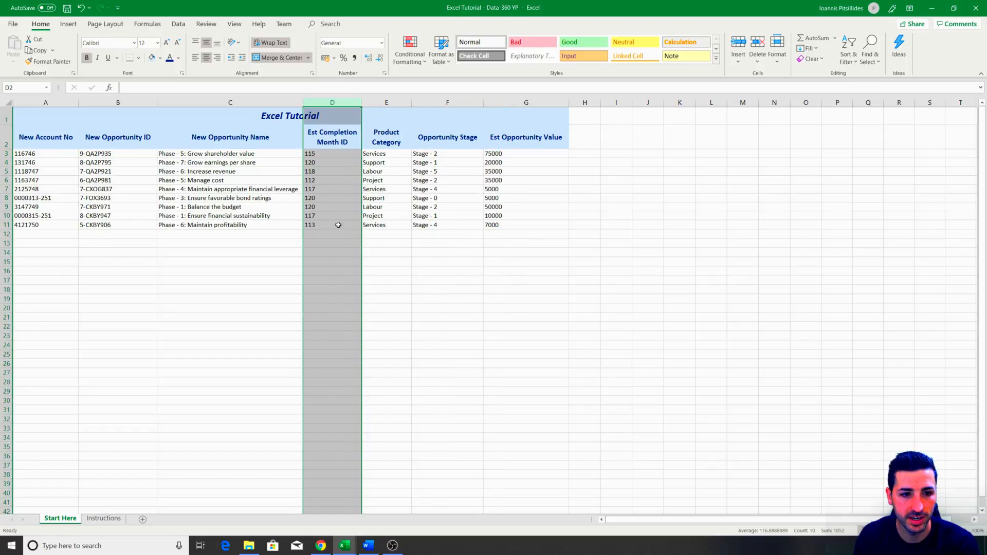
left_click(382, 43)
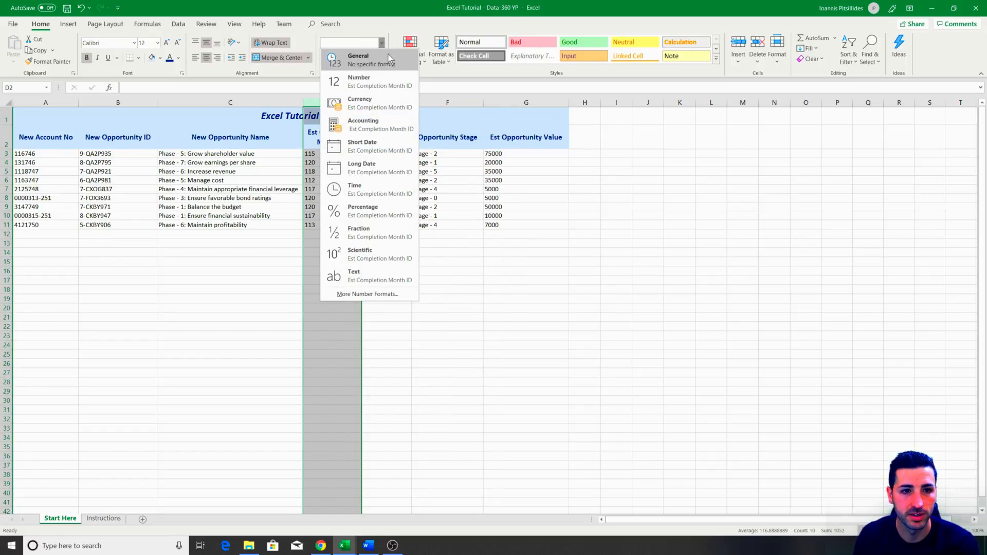
left_click(390, 81)
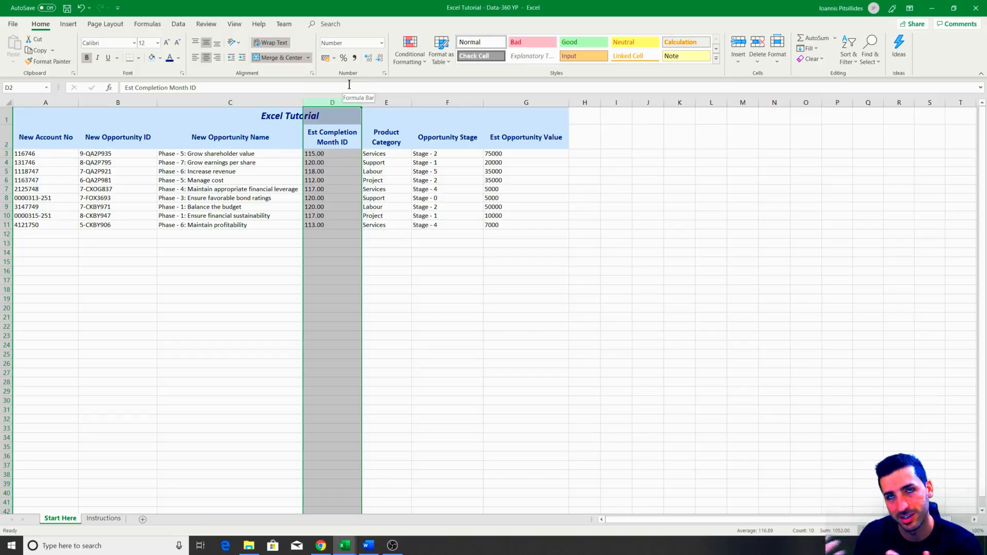
left_click(381, 43)
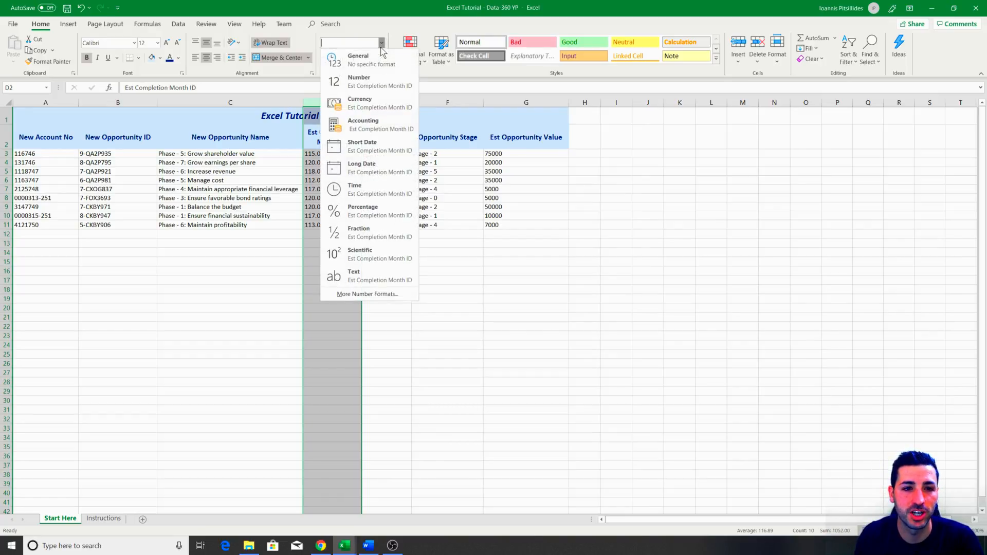
left_click(381, 57)
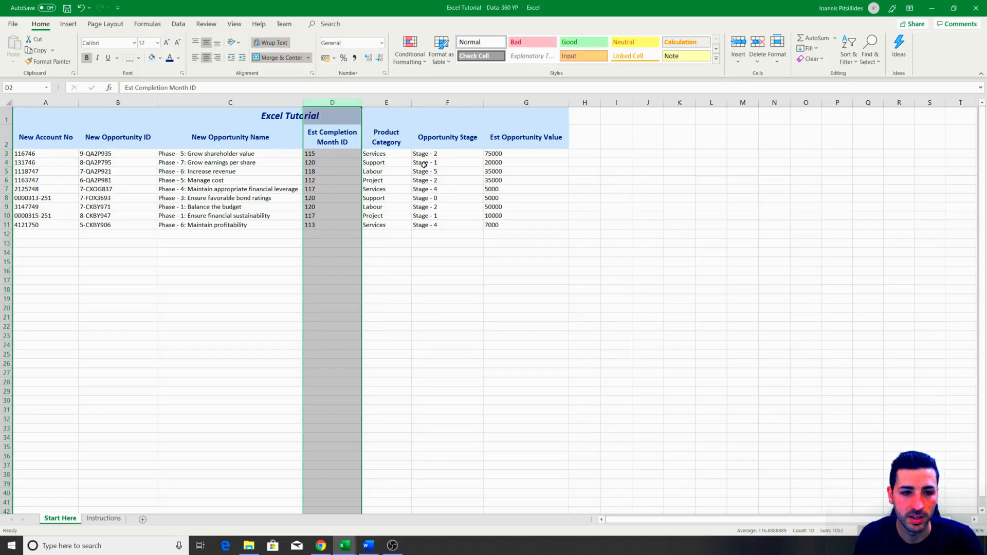
- Apply the Number format to the entire Est Opportunity Value column
left_click_drag(514, 154, 513, 224)
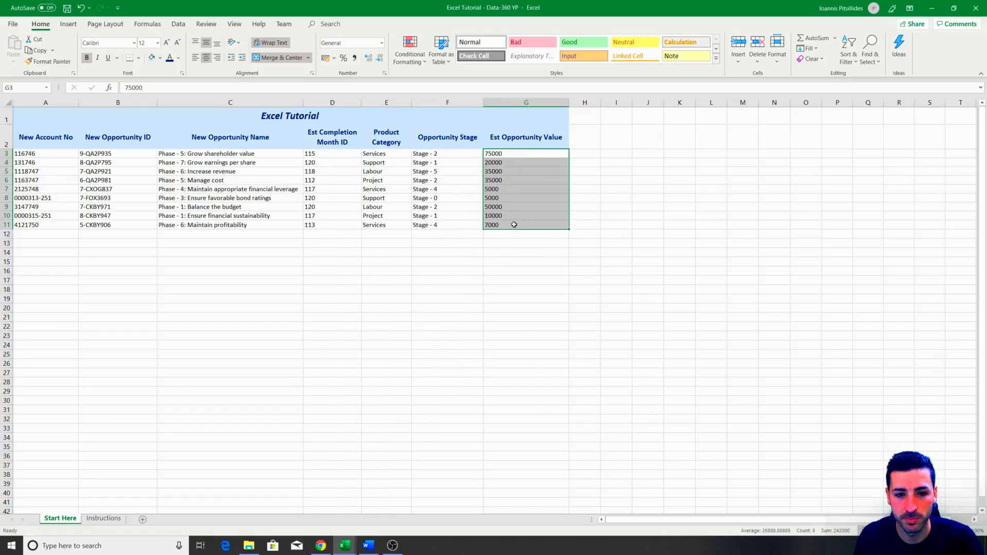
left_click(514, 102)
left_click(381, 43)
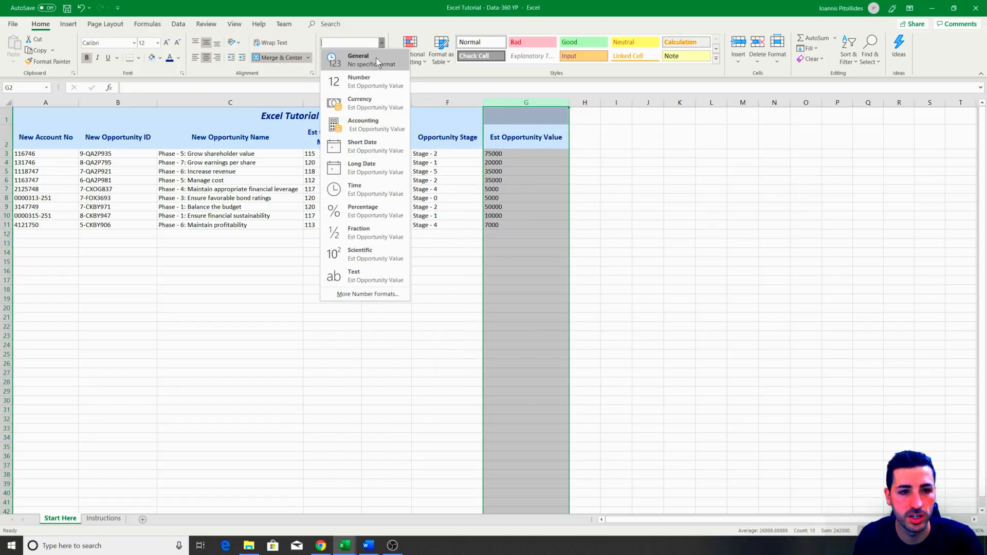
left_click(382, 82)
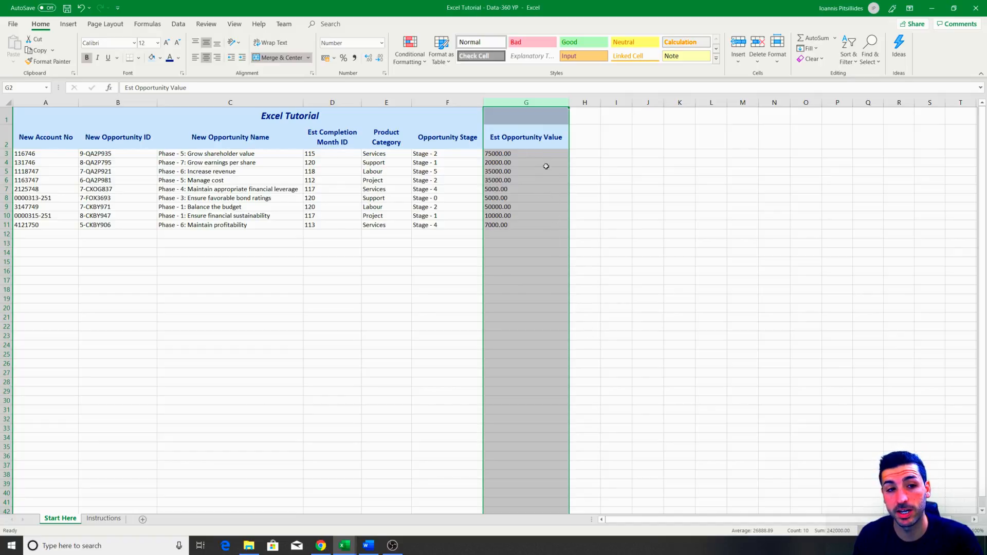
- Review the currency symbols available in the additional accounting format settings, and close them without applying any
left_click(335, 58)
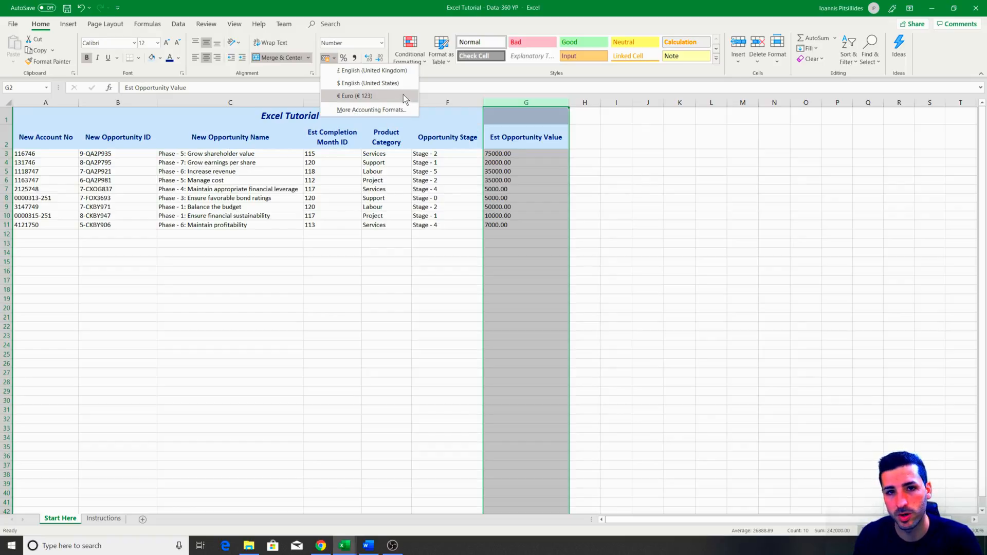
left_click(391, 111)
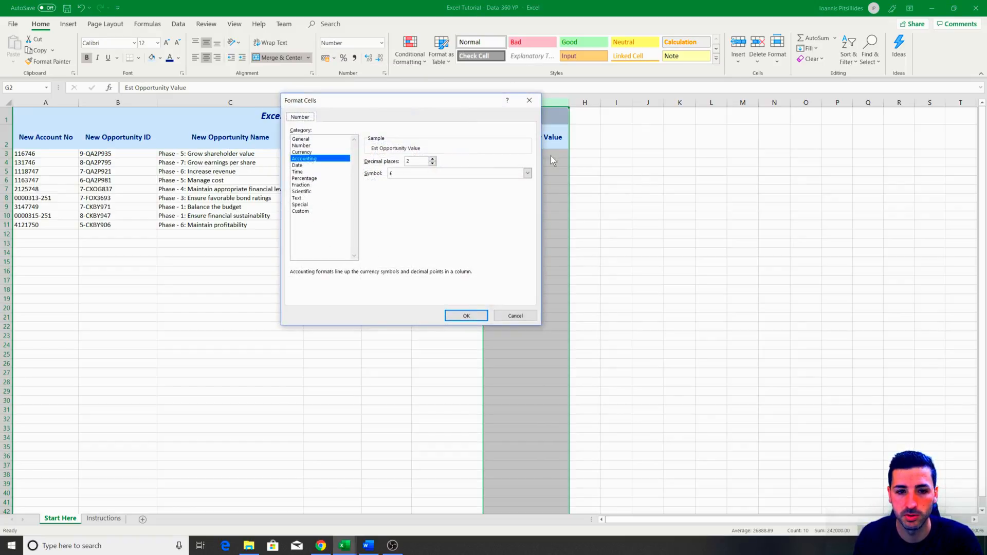
left_click(527, 174)
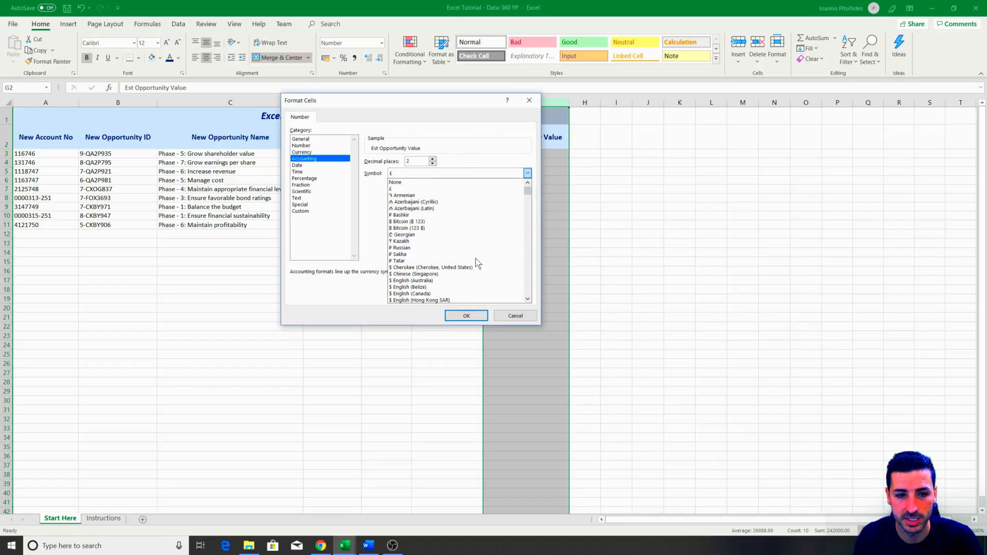
key("Escape")
key("Escape")
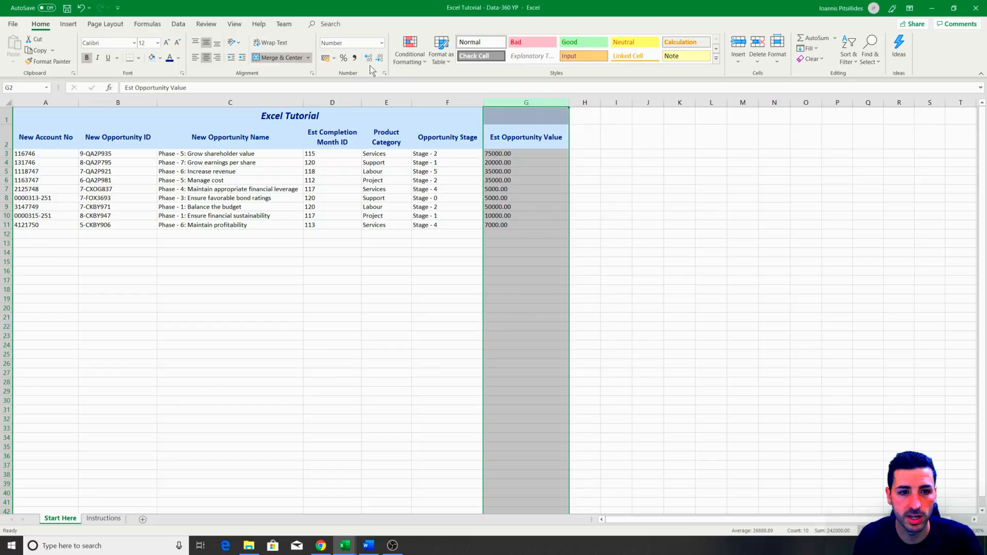
- Apply the $ English (United States) accounting format to the Est Opportunity Value column
left_click(335, 58)
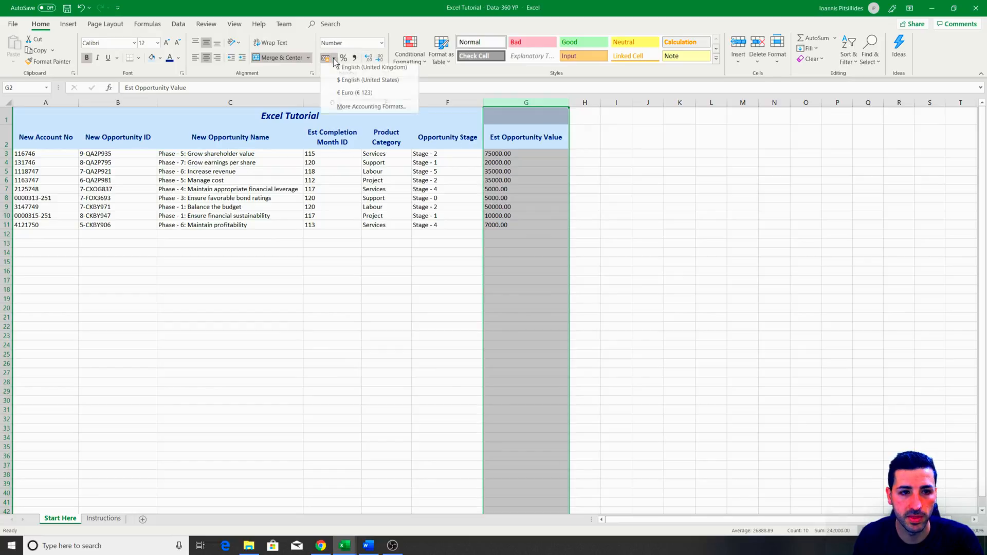
left_click(362, 83)
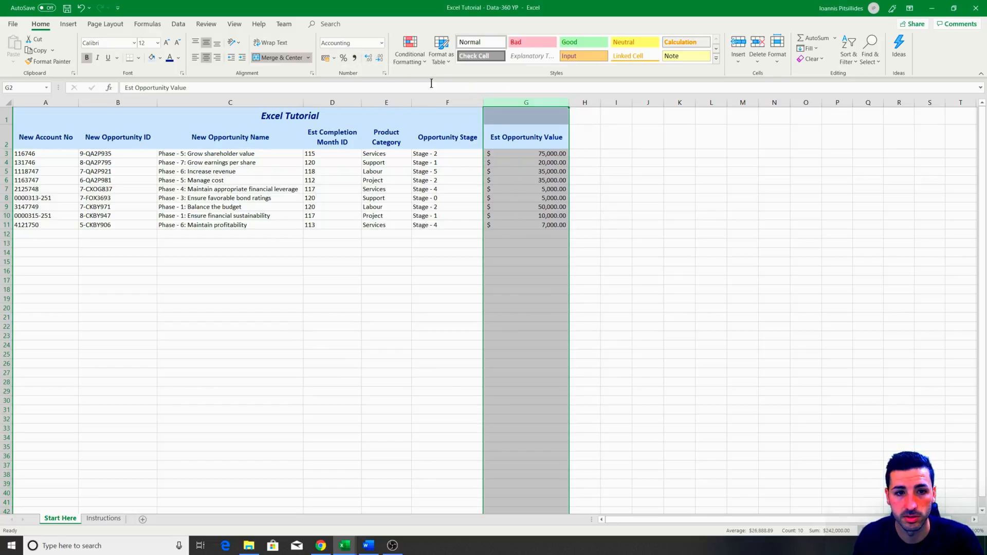
- Add several decimal places to the Est Opportunity Value figures and reduce them back to two
left_click(372, 62)
left_click(372, 62)
left_click(372, 62)
left_click(372, 62)
left_click(372, 62)
left_click(372, 63)
left_click(372, 62)
left_click(372, 61)
left_click(377, 58)
left_click(377, 57)
left_click(378, 57)
left_click(378, 57)
left_click(378, 59)
left_click(378, 59)
left_click(378, 59)
left_click(378, 58)
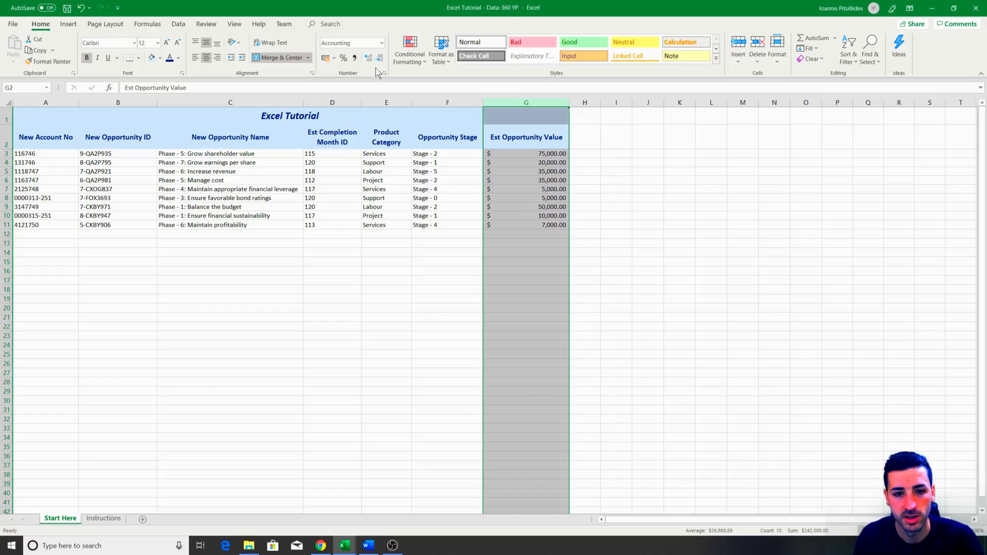
- Remove the two decimal places from the Est Opportunity Value figures so they are whole dollar amounts
left_click(378, 60)
left_click(378, 60)
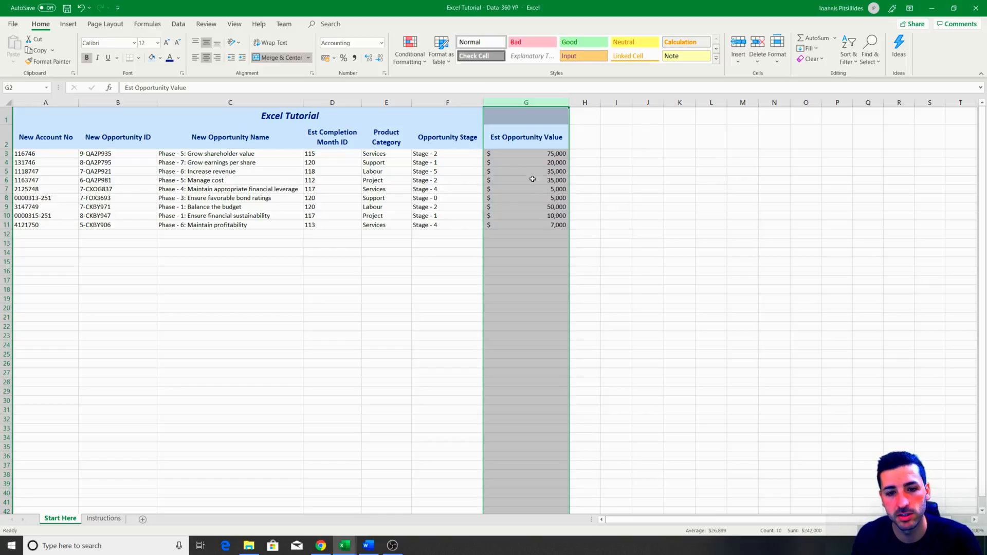
left_click(478, 225)
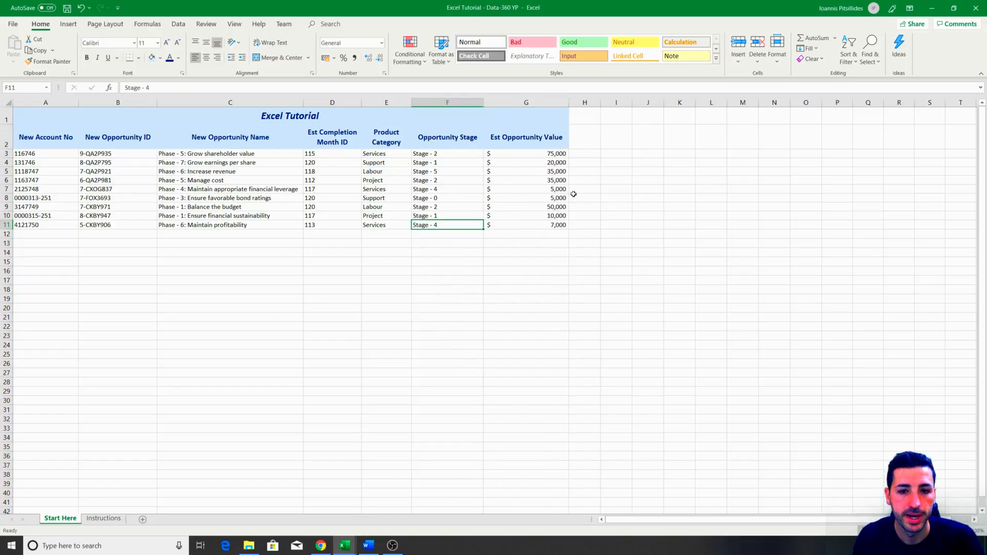
- Try the Percent style on the whole Est Opportunity Value column and undo it
left_click_drag(561, 158, 514, 225)
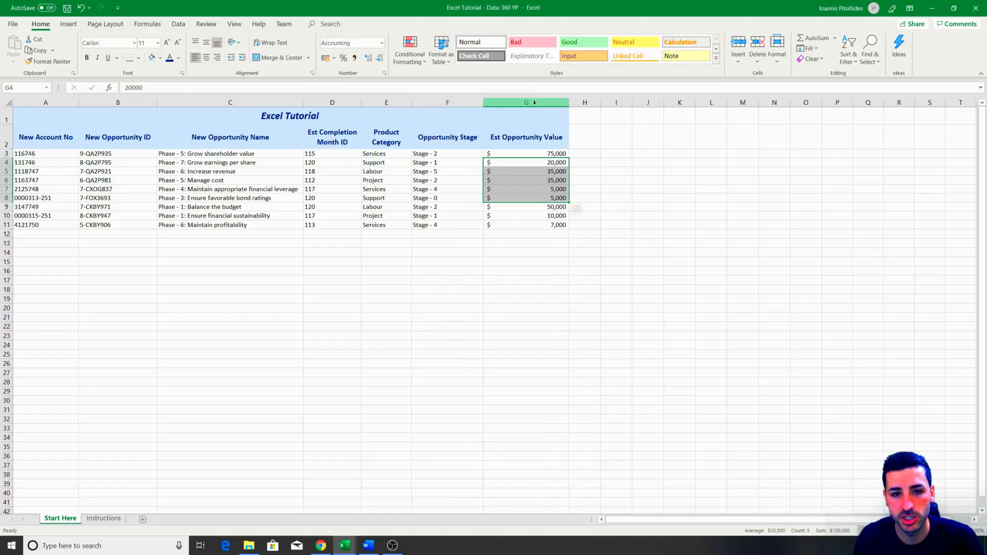
key("ctrl+space")
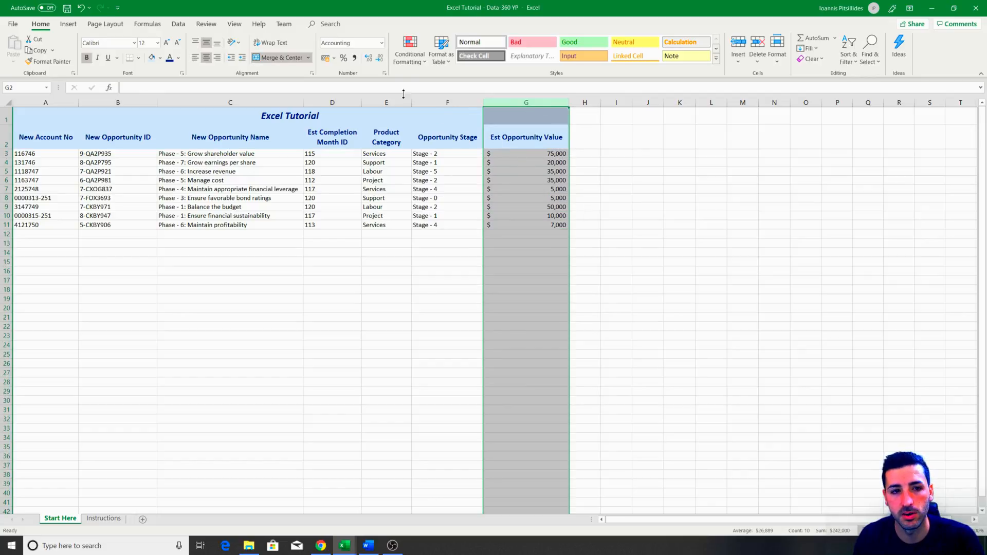
left_click(344, 58)
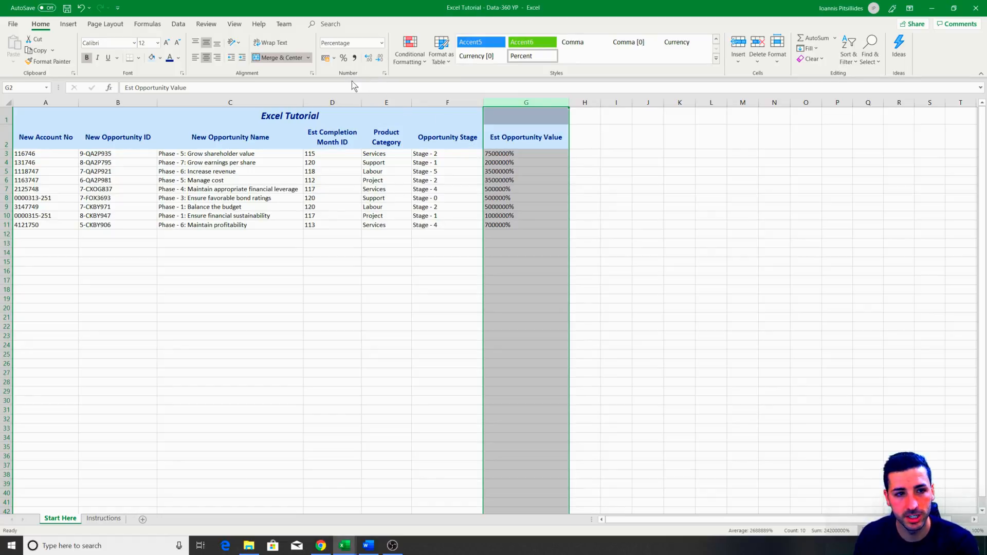
left_click(80, 7)
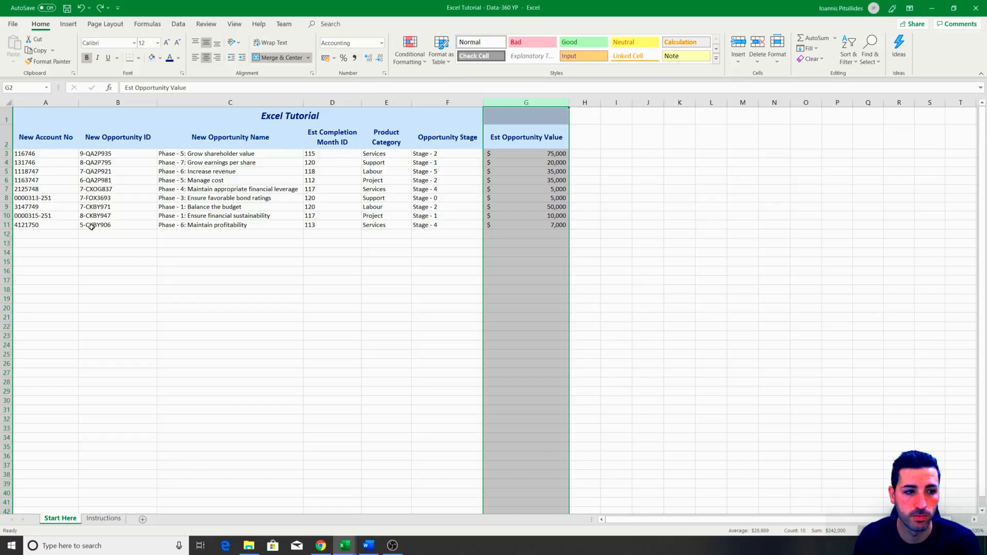
- Try the Comma style without decimal places on the New Account No values and undo it
left_click_drag(43, 222, 53, 156)
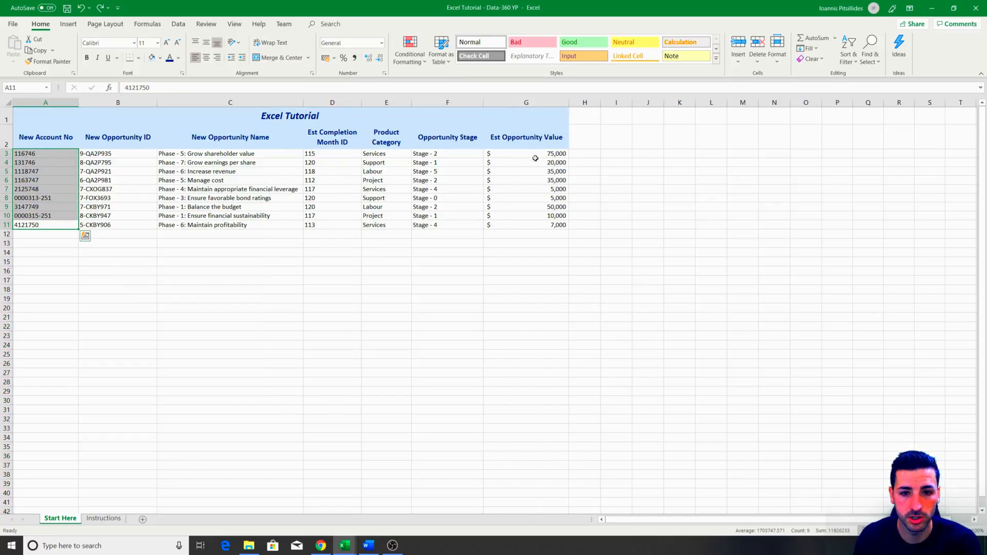
left_click(358, 58)
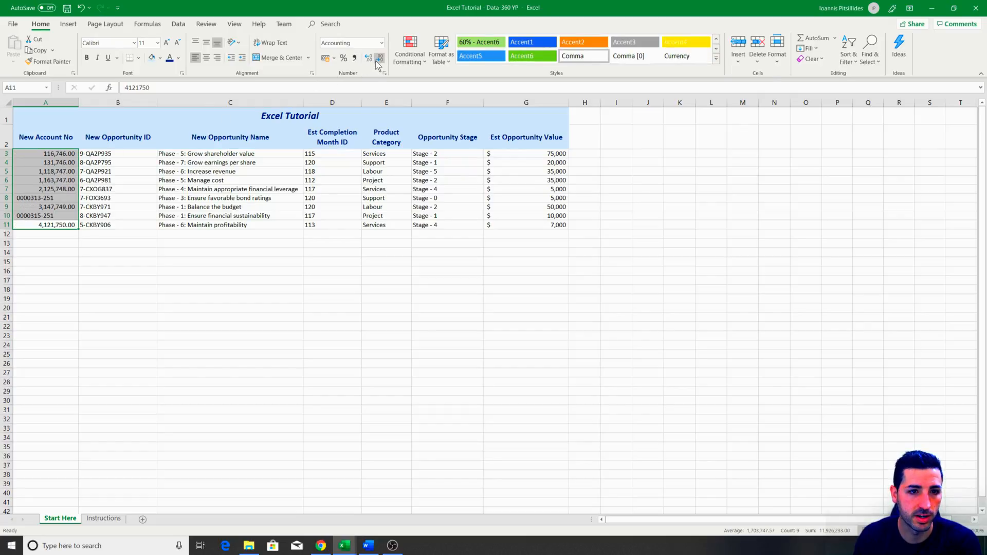
double_click(379, 63)
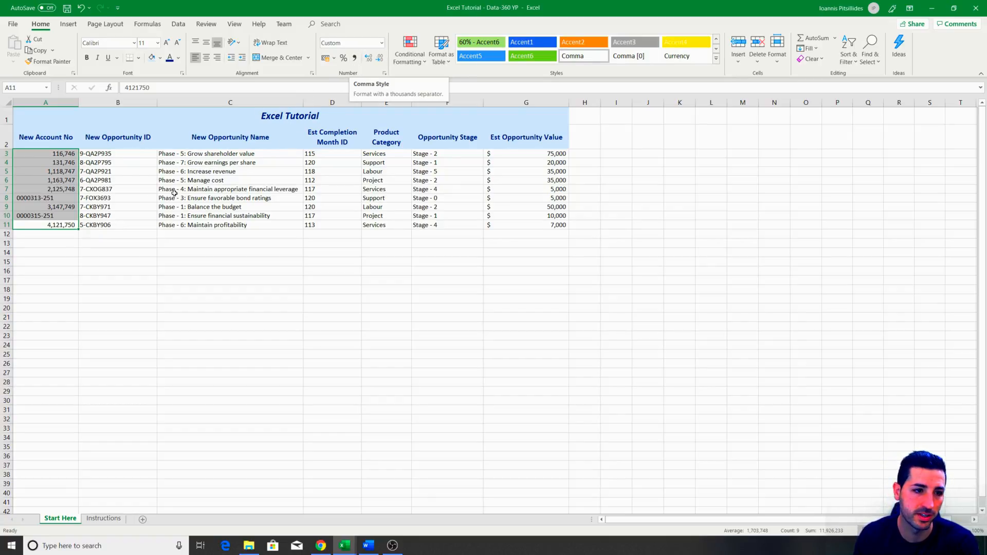
left_click(81, 9)
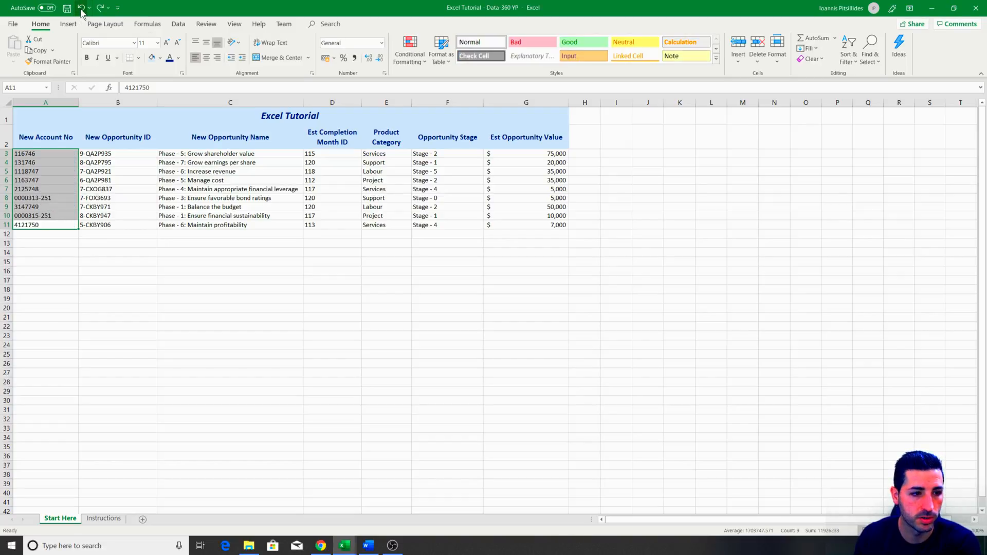
left_click(40, 206)
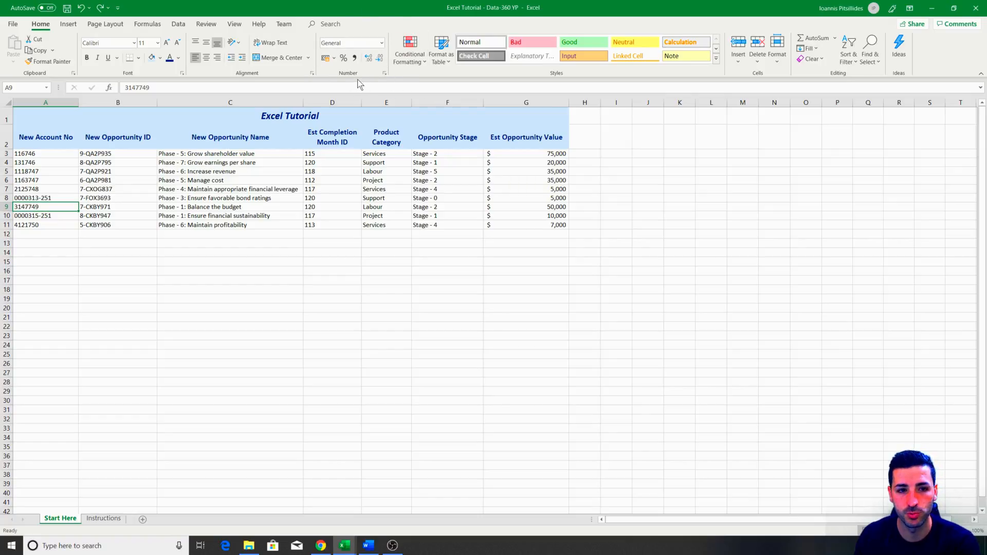
left_click(419, 63)
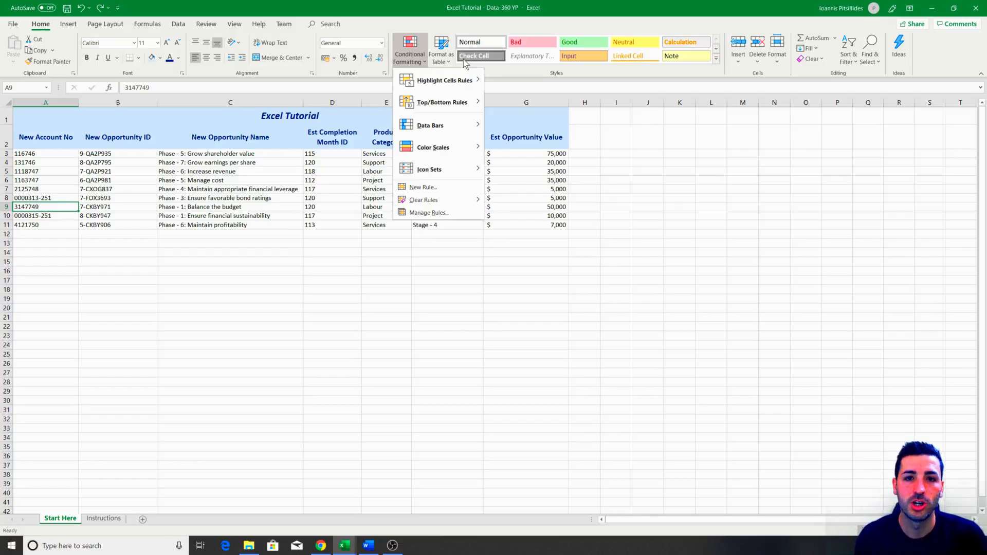
left_click(556, 168)
left_click_drag(451, 224, 456, 191)
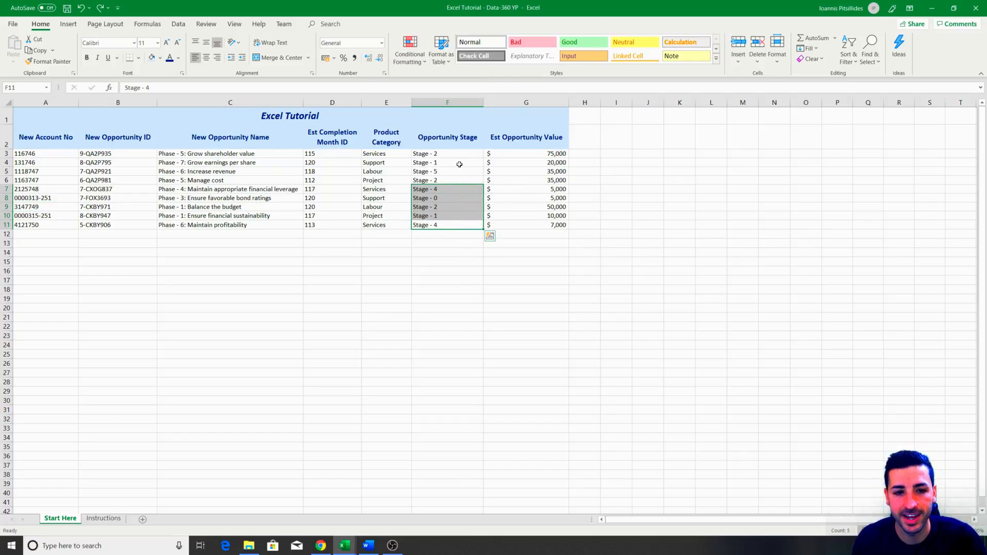
left_click(460, 154)
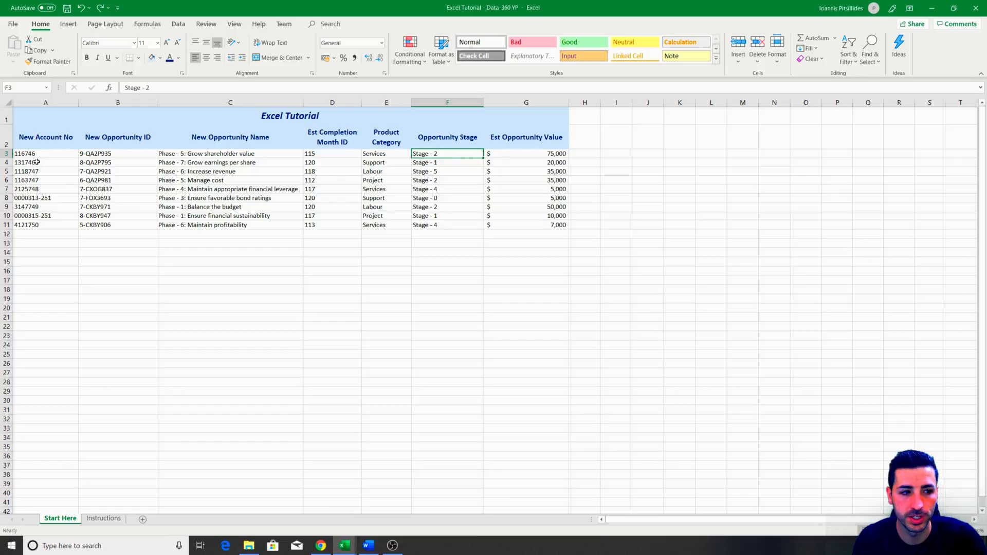
left_click(465, 135)
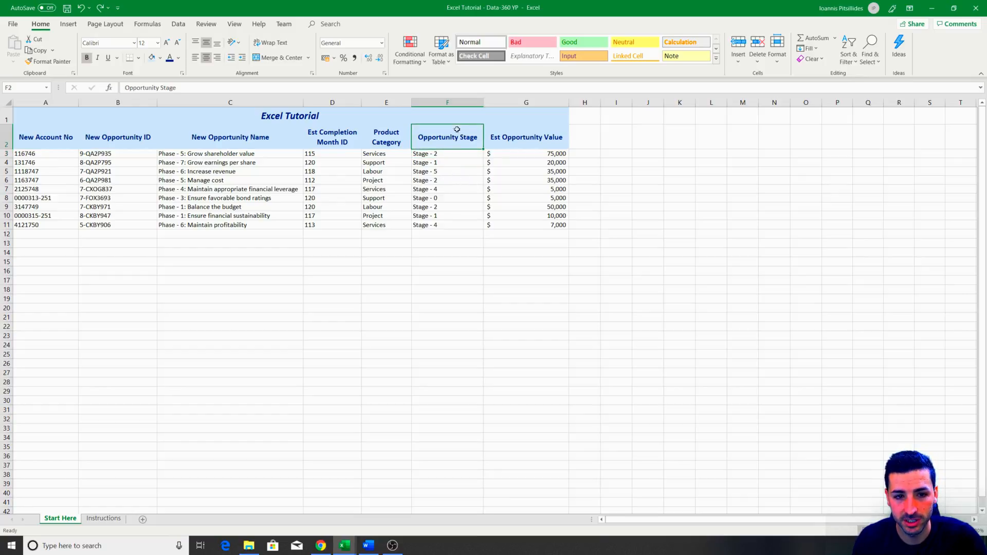
left_click(465, 198)
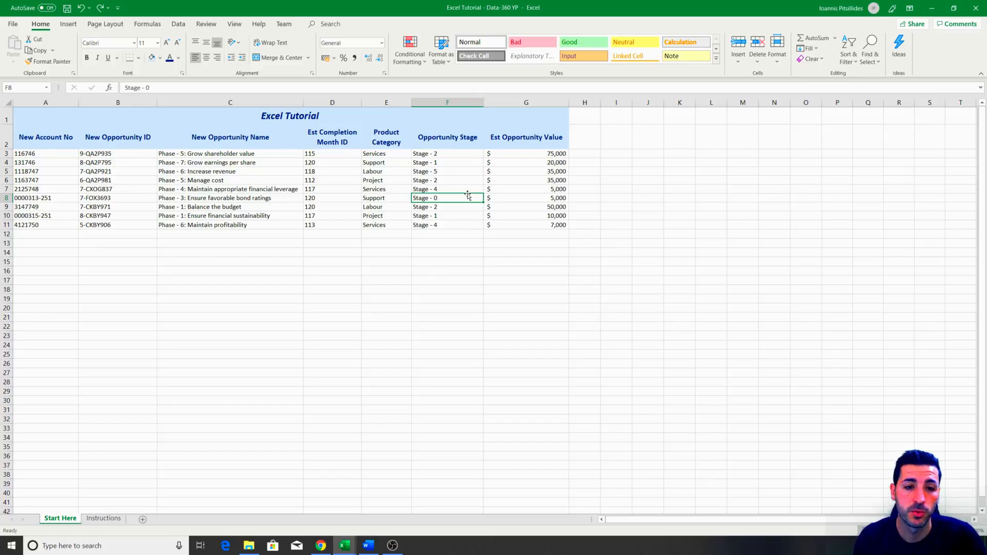
- Set up an Equal To conditional formatting rule on the whole Opportunity Stage column for the value Stage - 0
left_click(462, 102)
left_click(416, 62)
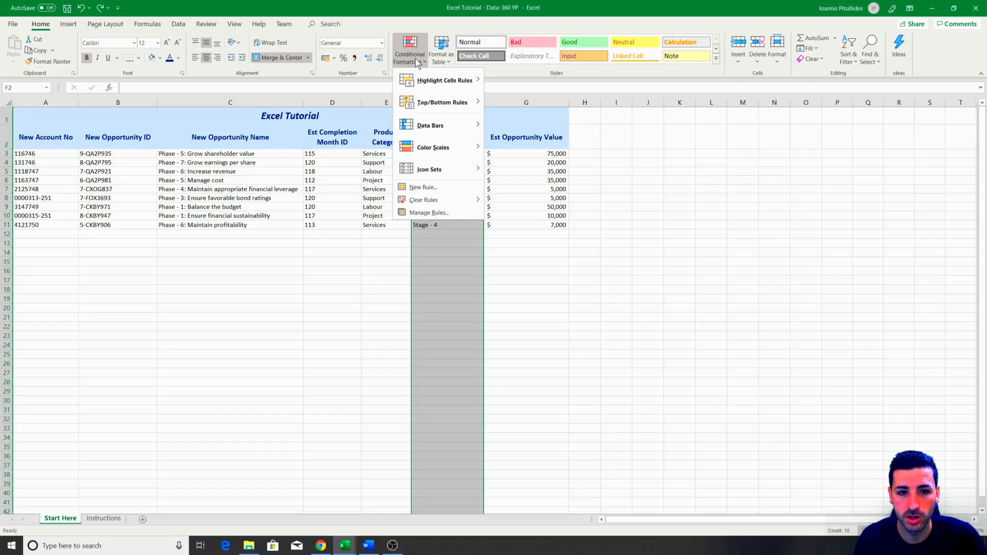
mouse_move(452, 88)
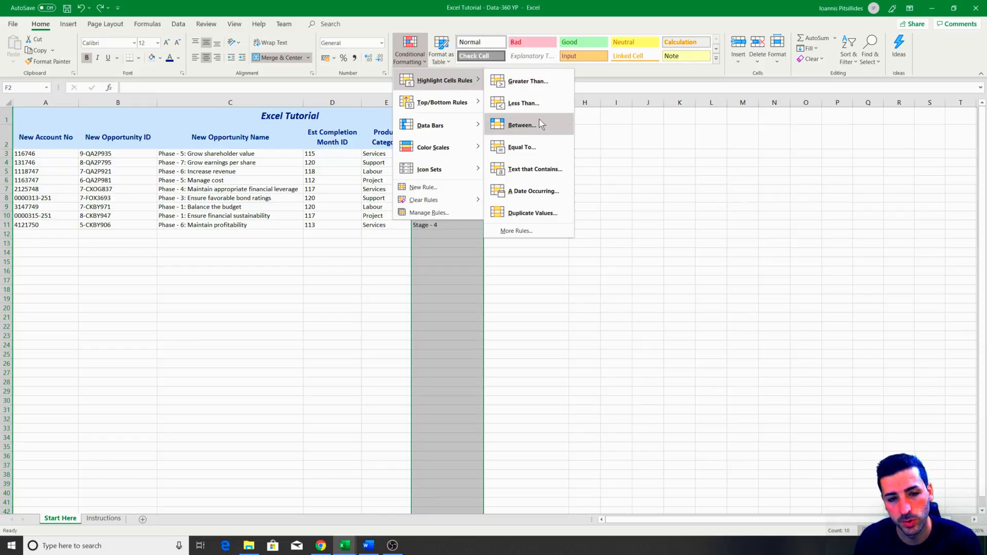
left_click(532, 149)
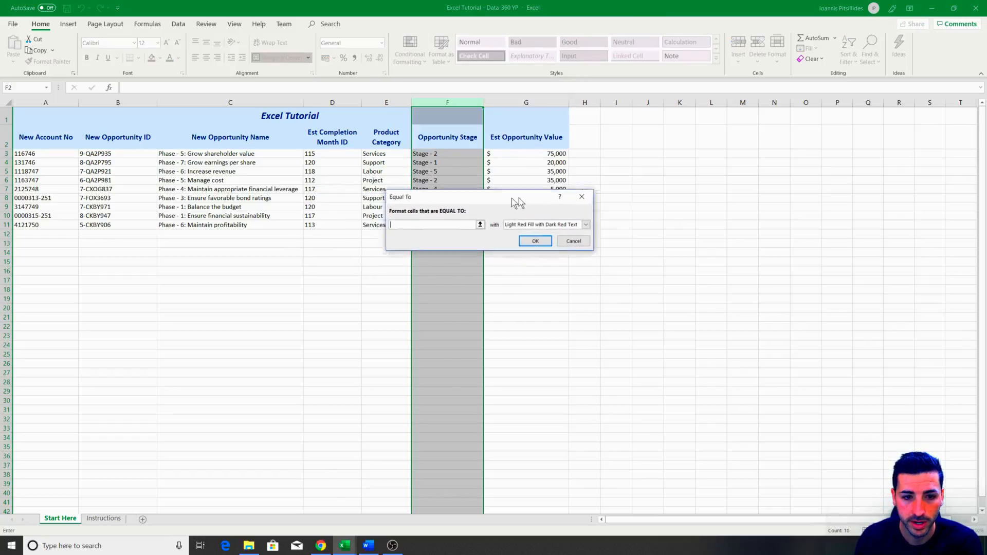
left_click_drag(489, 205, 749, 186)
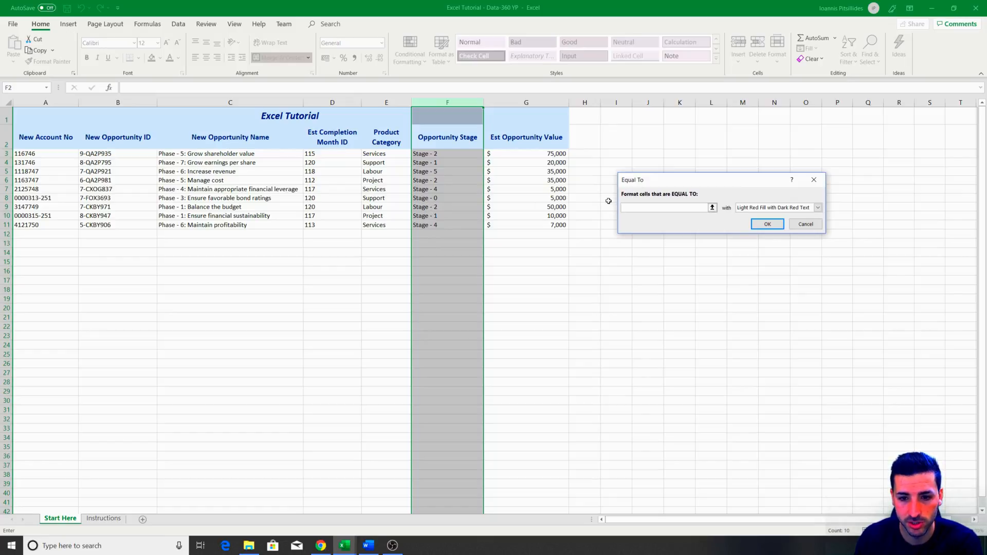
type("Sta")
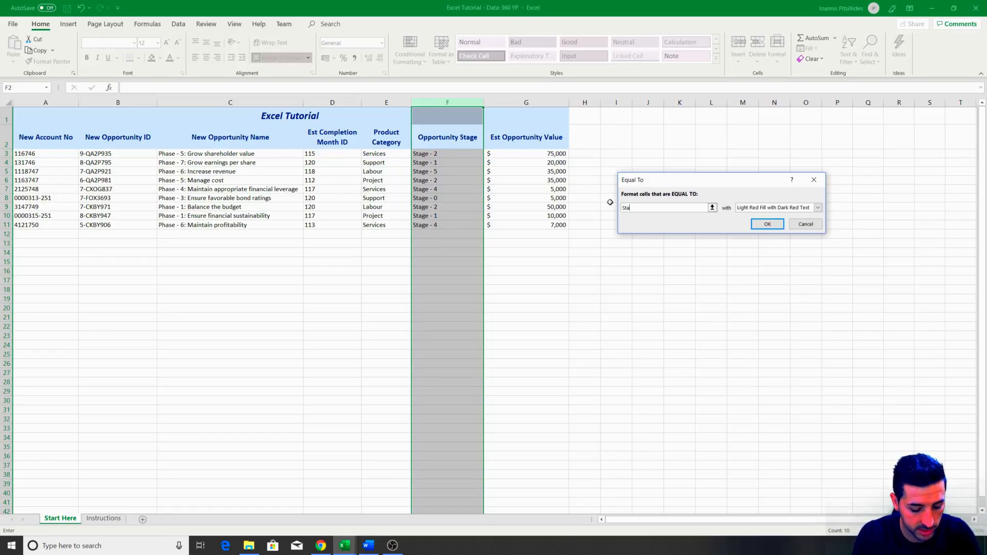
type("ge - 0")
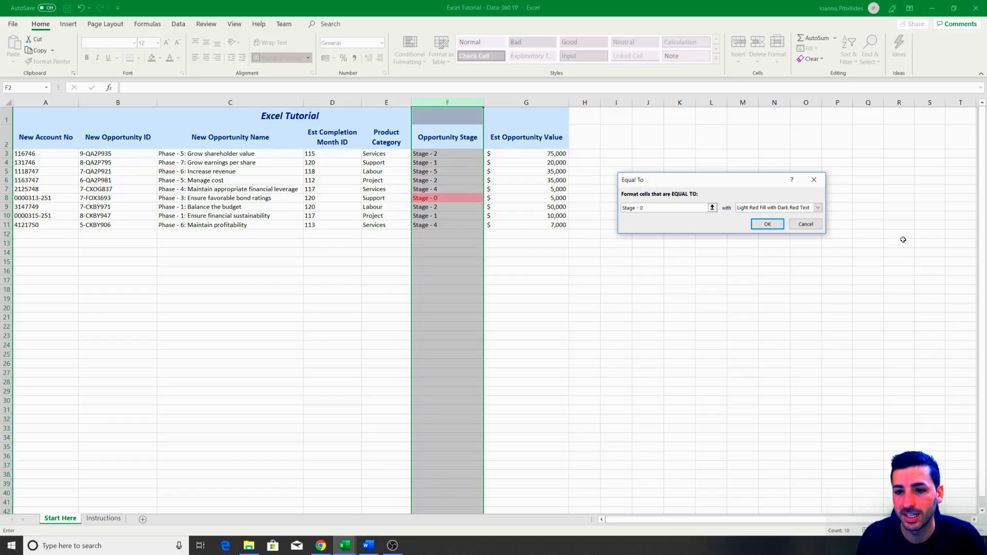
- Preview the rule with Yellow Fill with Dark Yellow Text, Green Fill with Dark Green Text and Red Text
left_click(801, 211)
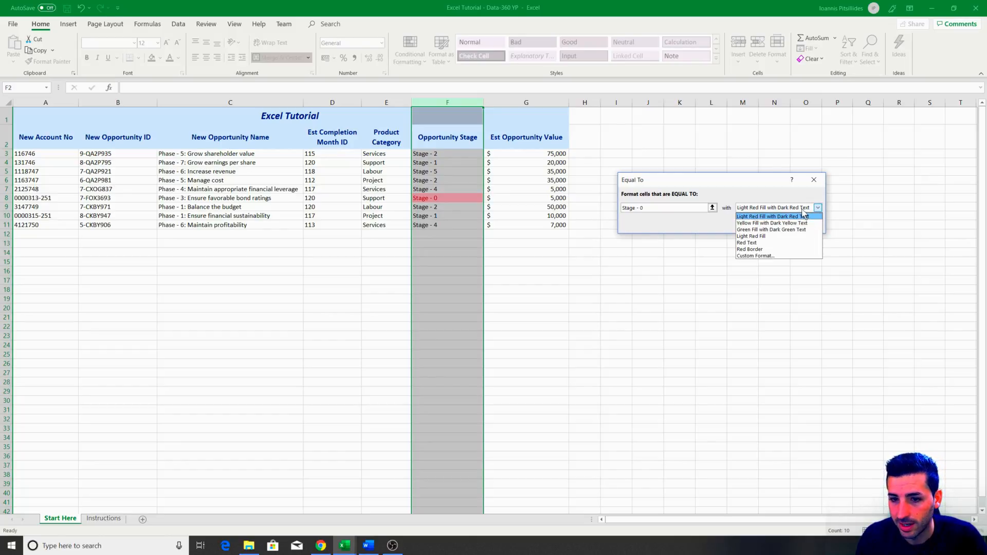
left_click(762, 224)
left_click(762, 209)
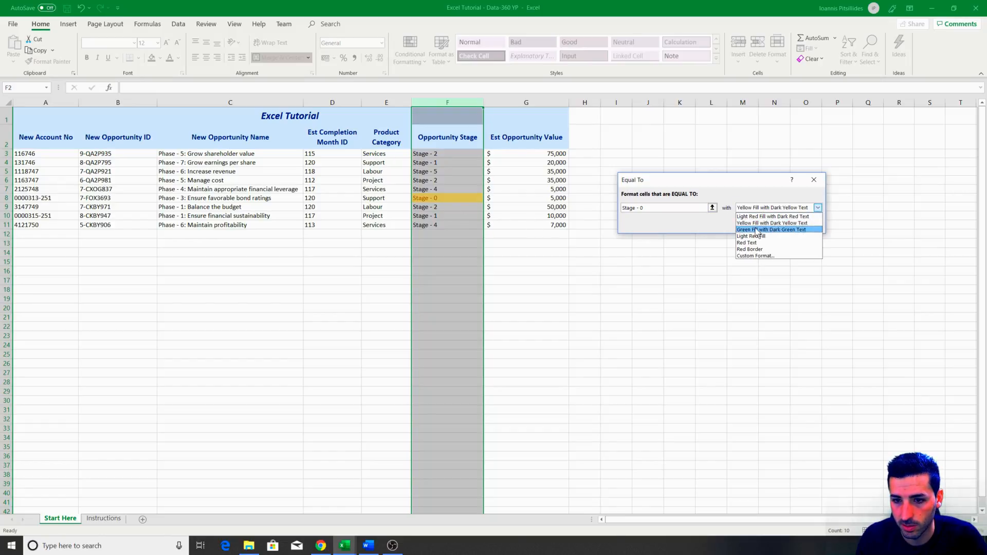
left_click(766, 230)
left_click(794, 208)
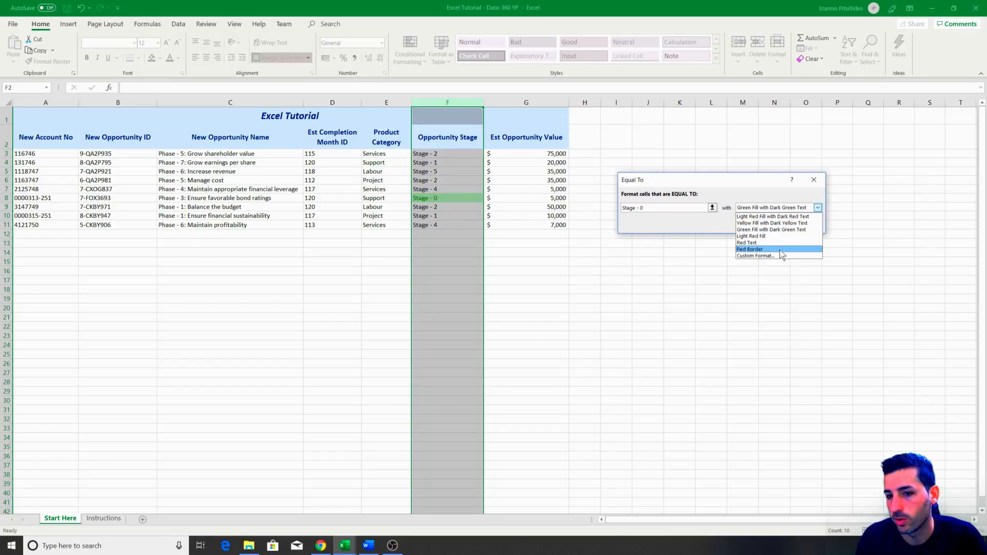
left_click(771, 242)
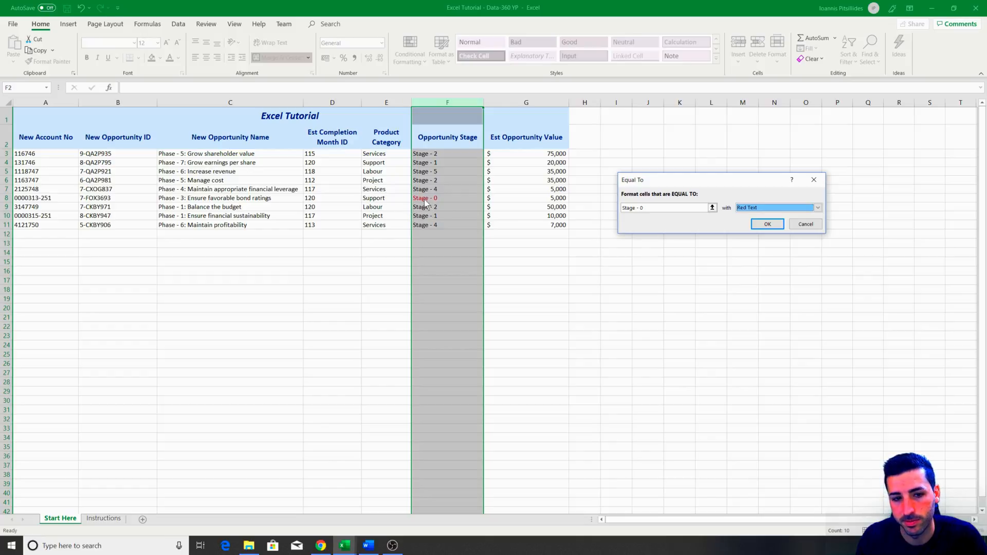
- Set the Stage - 0 rule's format to Light Red Fill with Dark Red Text and apply it
left_click(817, 207)
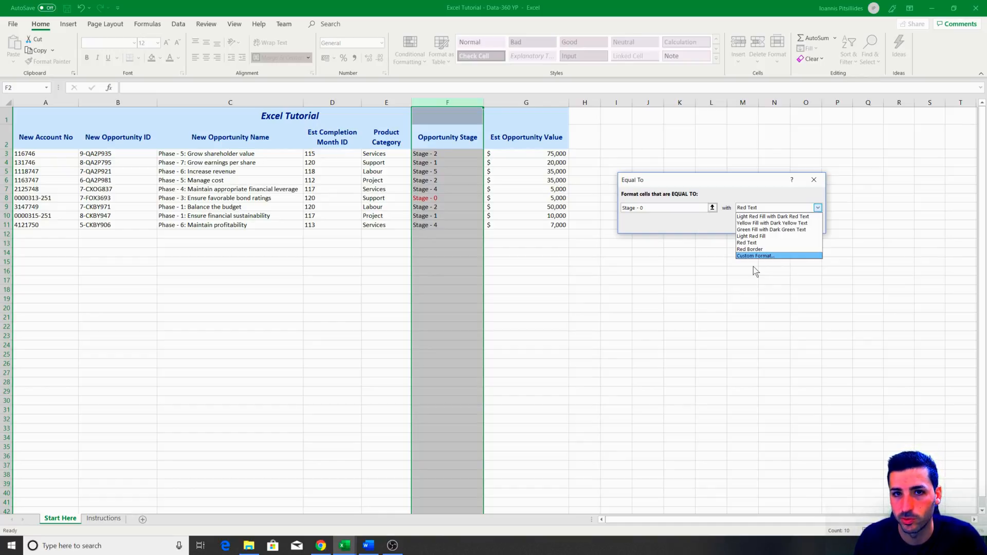
left_click(789, 220)
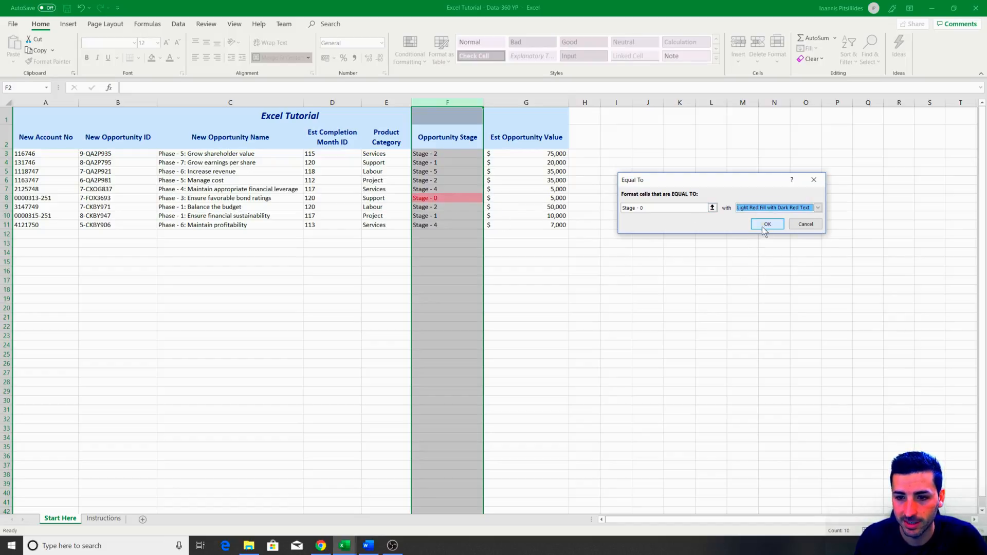
left_click(766, 225)
left_click(453, 252)
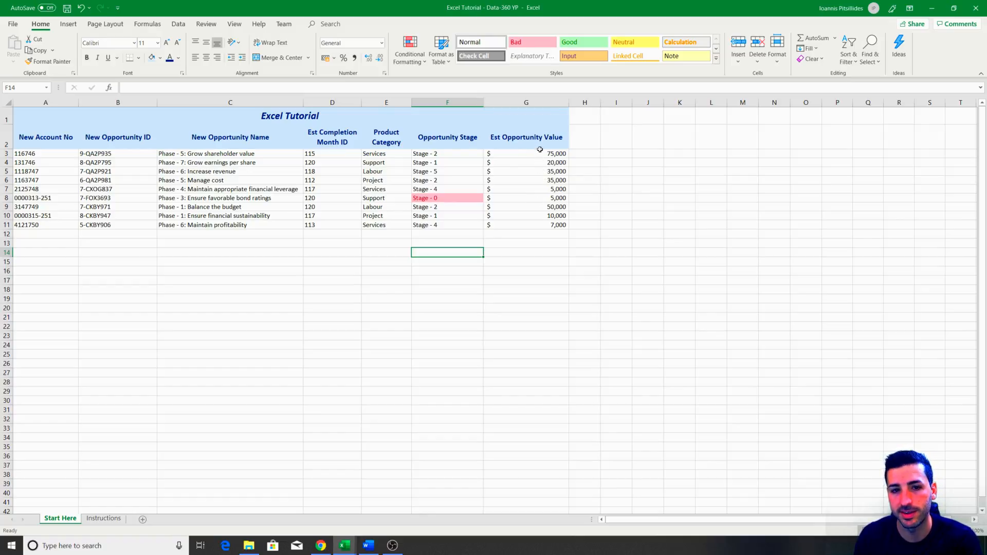
- Try a Greater Than $50,000 rule with Green Fill with Dark Green Text on the whole Est Opportunity Value column and undo it
left_click_drag(543, 154, 540, 233)
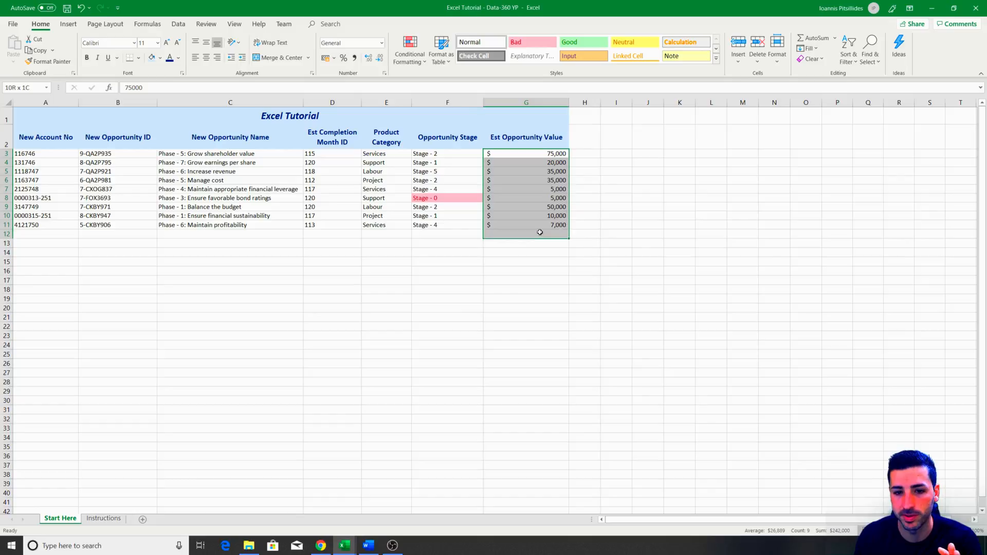
left_click(521, 103)
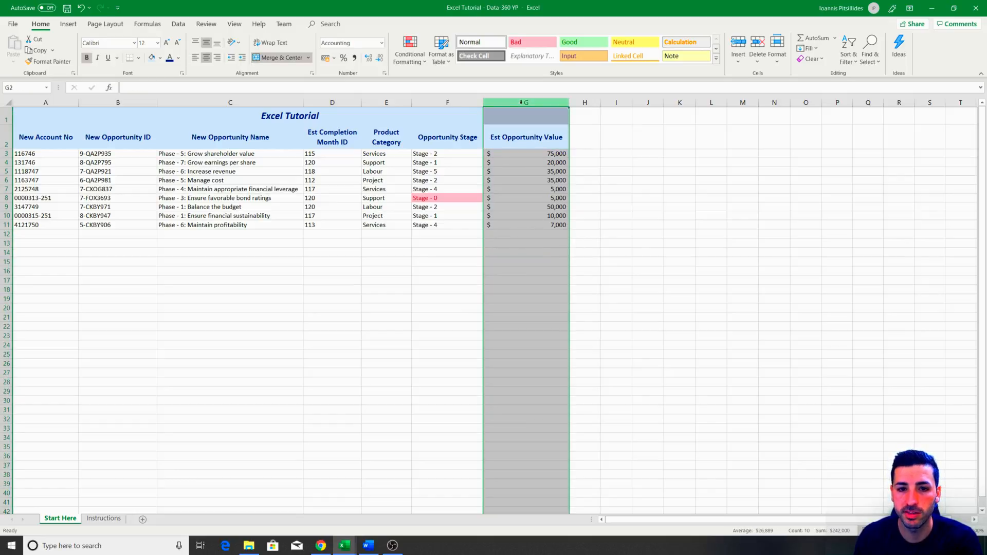
left_click(421, 61)
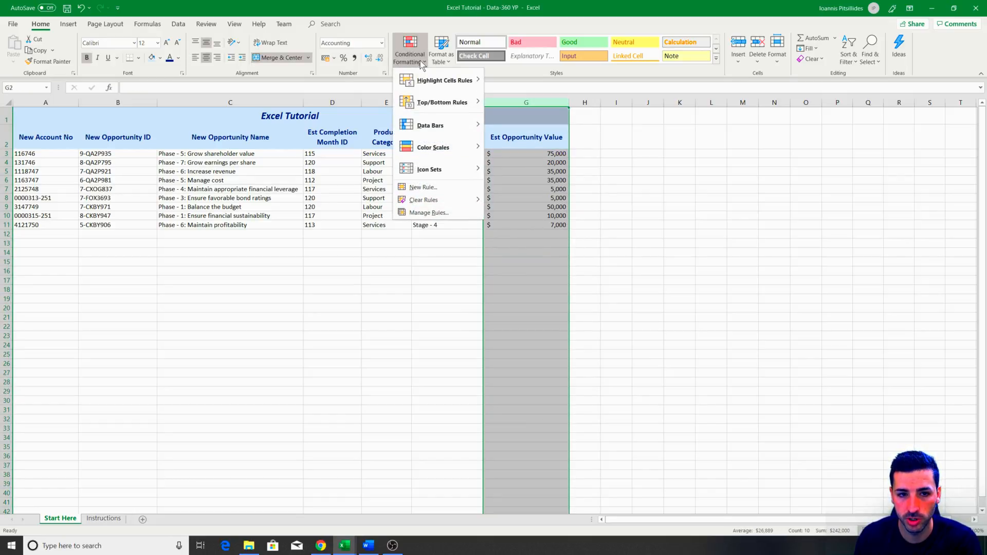
mouse_move(427, 83)
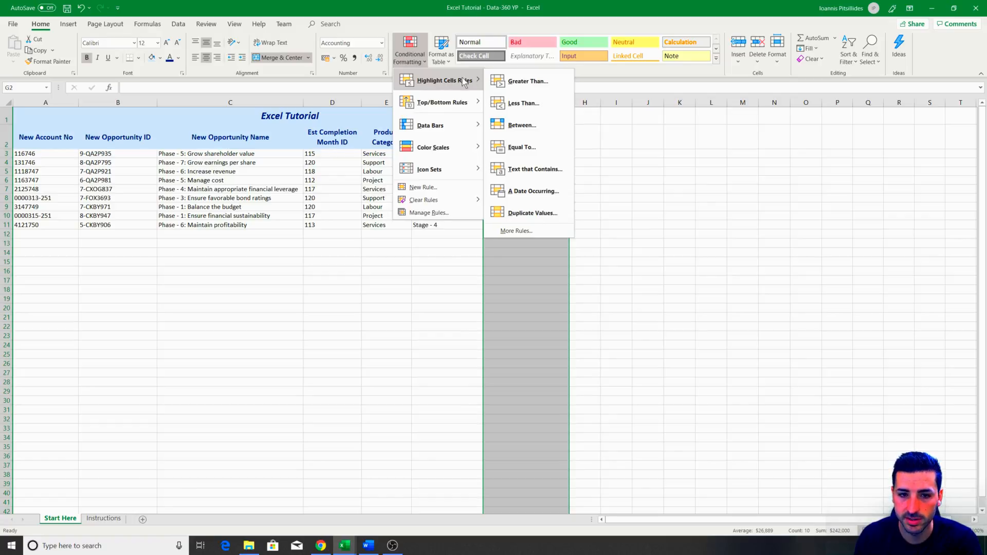
left_click(559, 86)
left_click(634, 210)
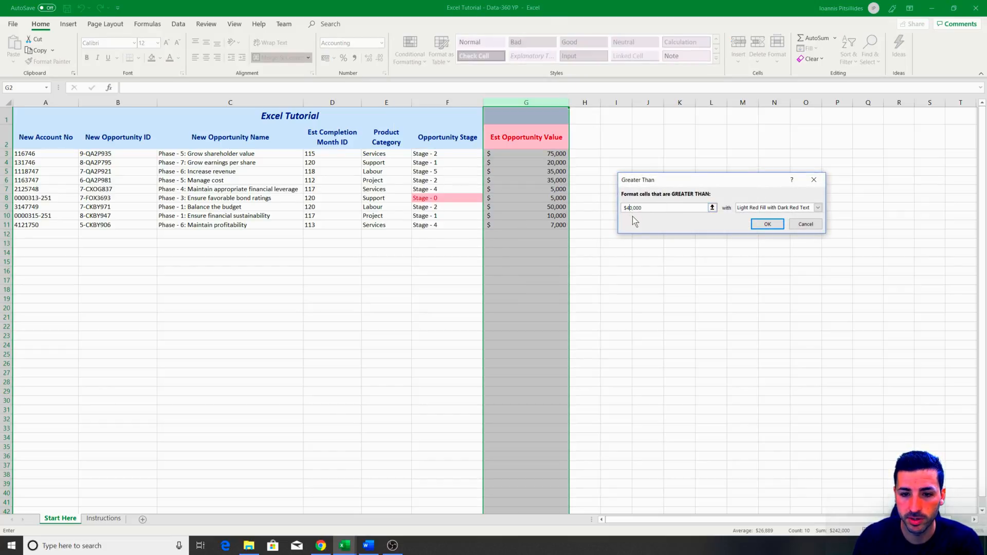
key("BackSpace")
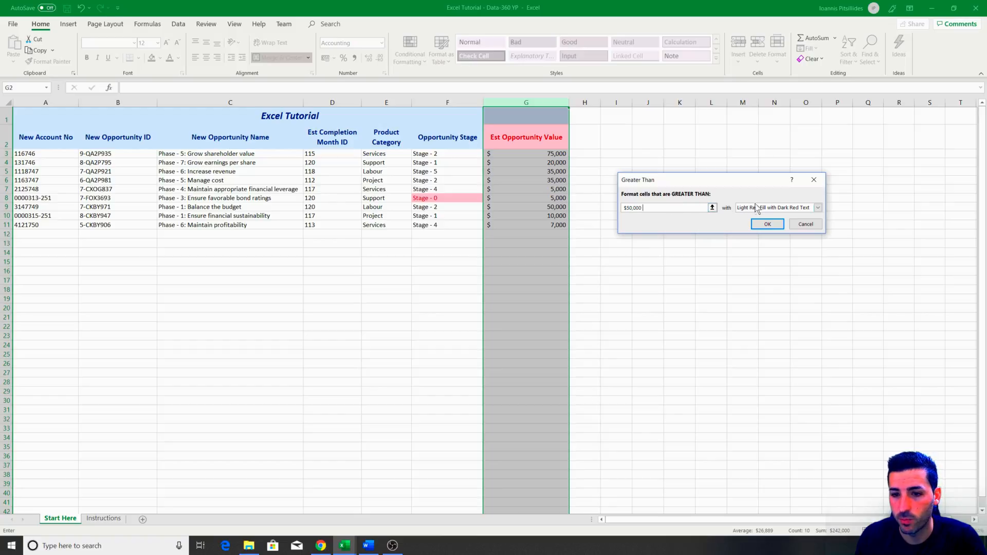
left_click(802, 209)
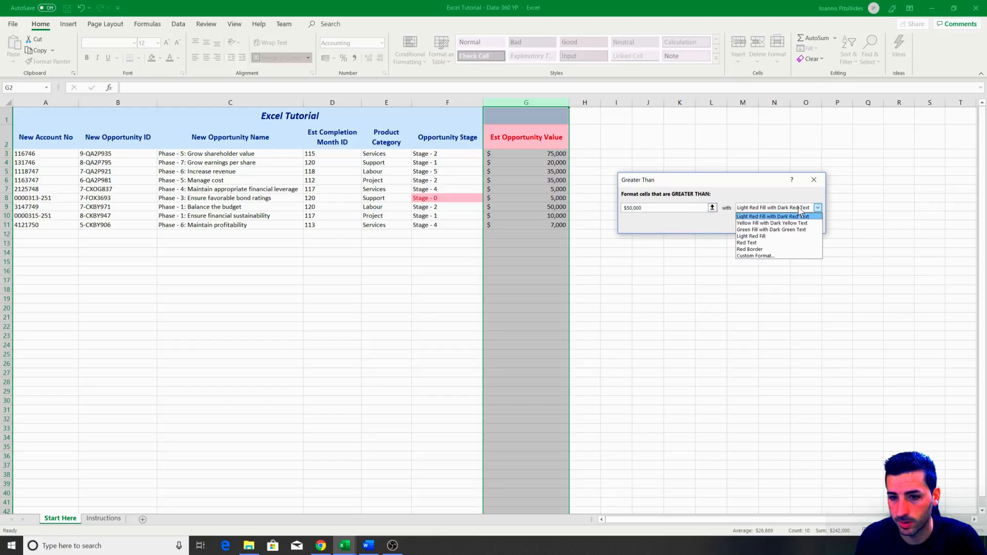
left_click(776, 230)
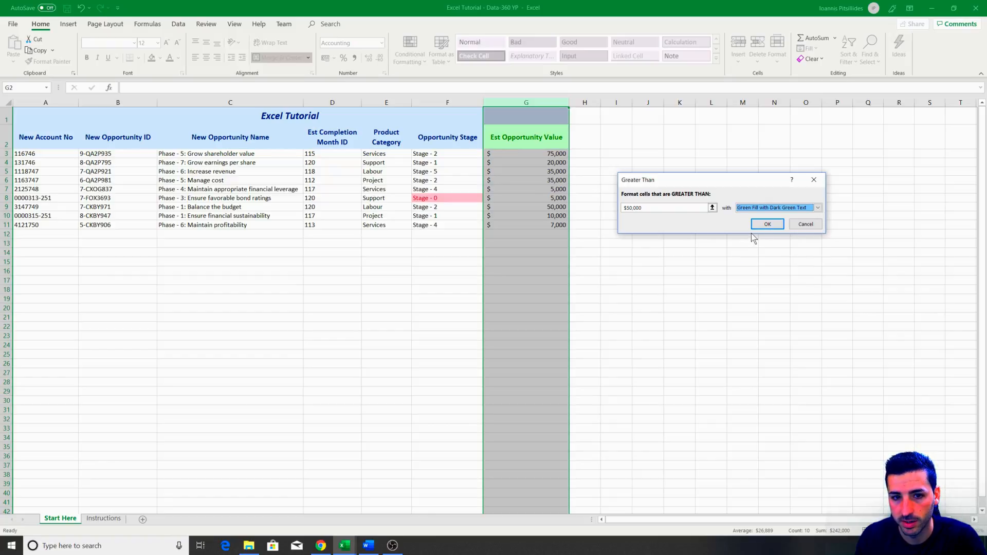
left_click(767, 225)
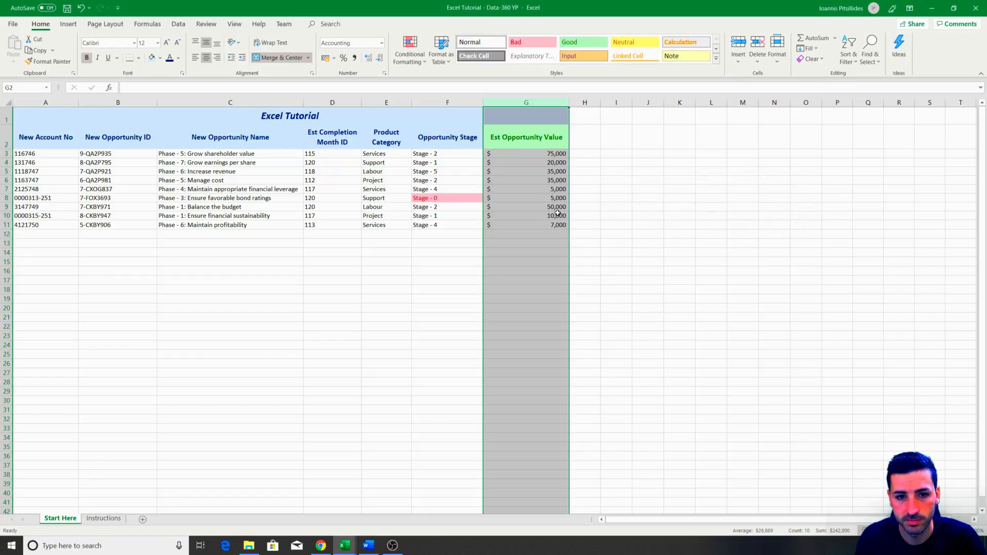
left_click(82, 9)
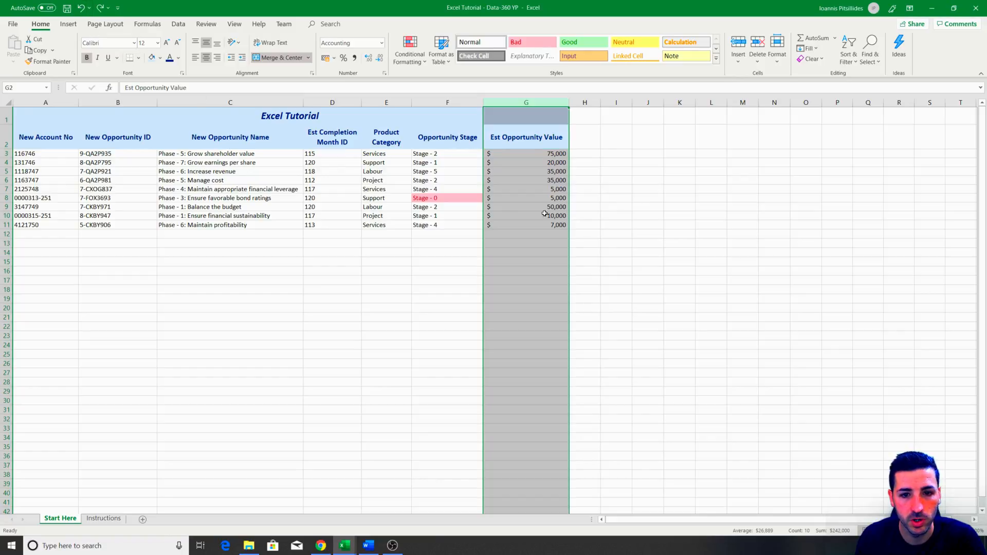
- Set up a Greater Than conditional formatting rule with the value 50000 on the whole Est Opportunity Value column
left_click(514, 199)
left_click_drag(539, 224, 538, 155)
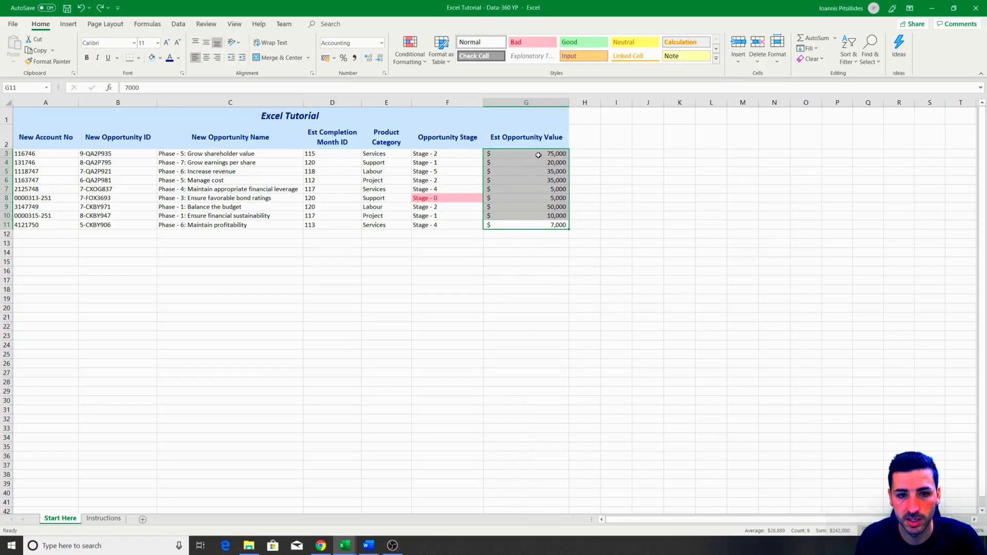
left_click(526, 101)
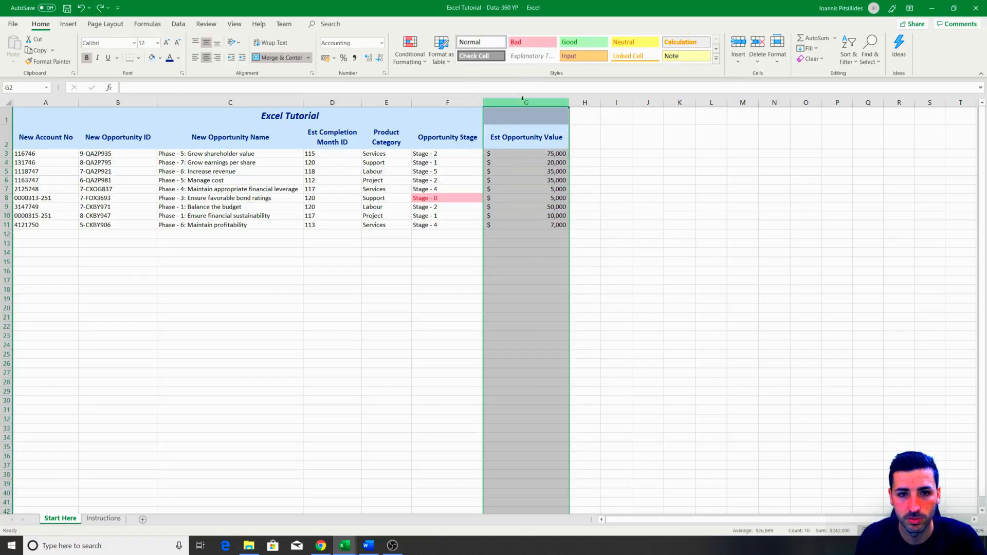
left_click(410, 52)
mouse_move(452, 81)
left_click(533, 88)
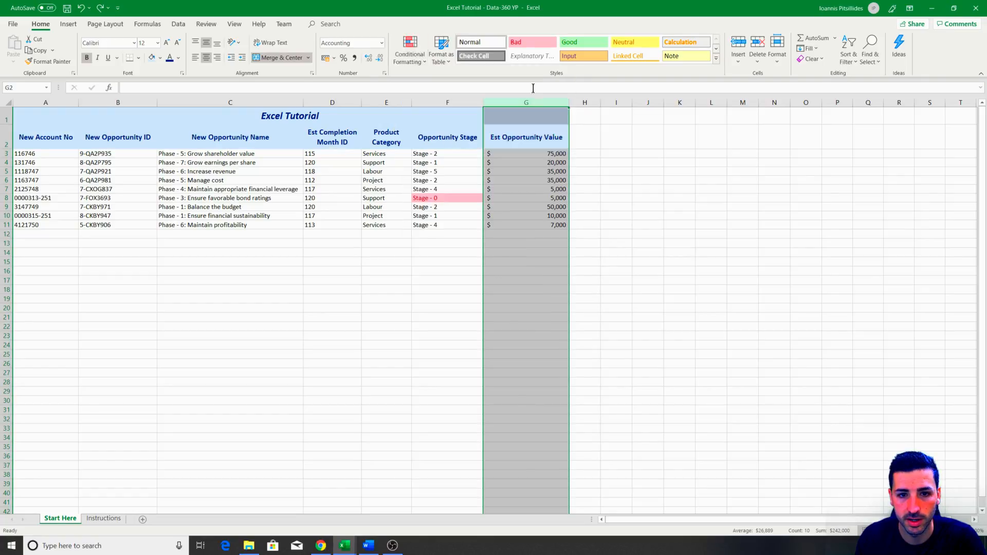
left_click(709, 208)
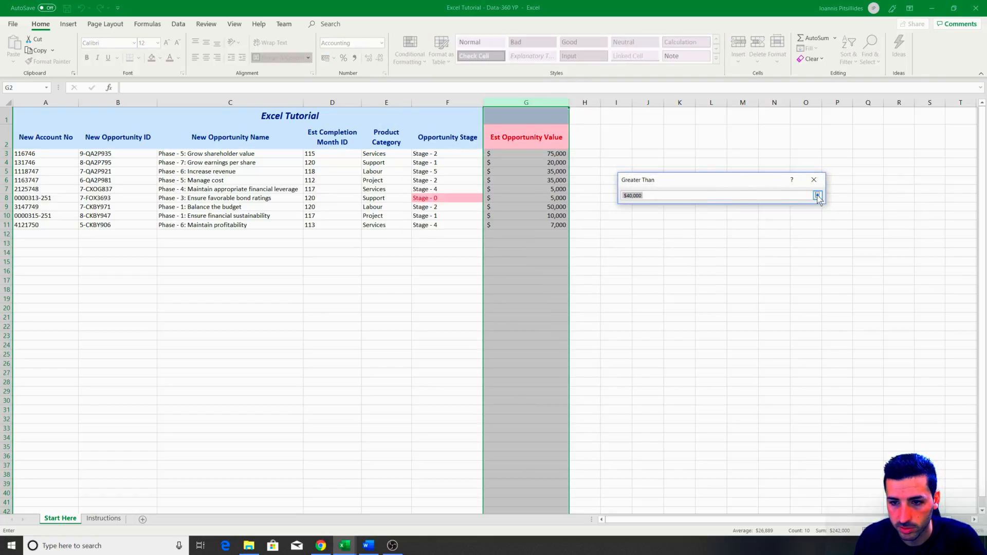
left_click(814, 179)
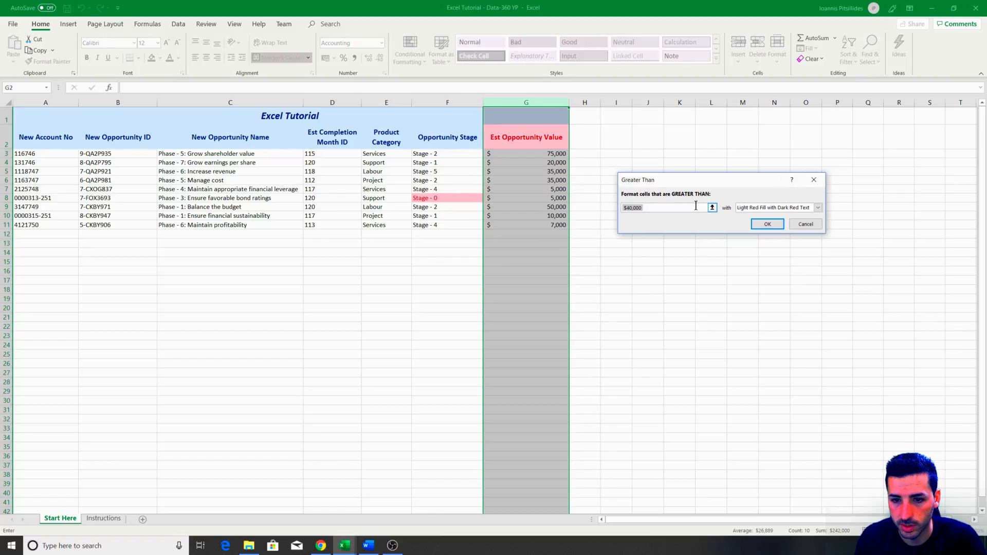
type("50000")
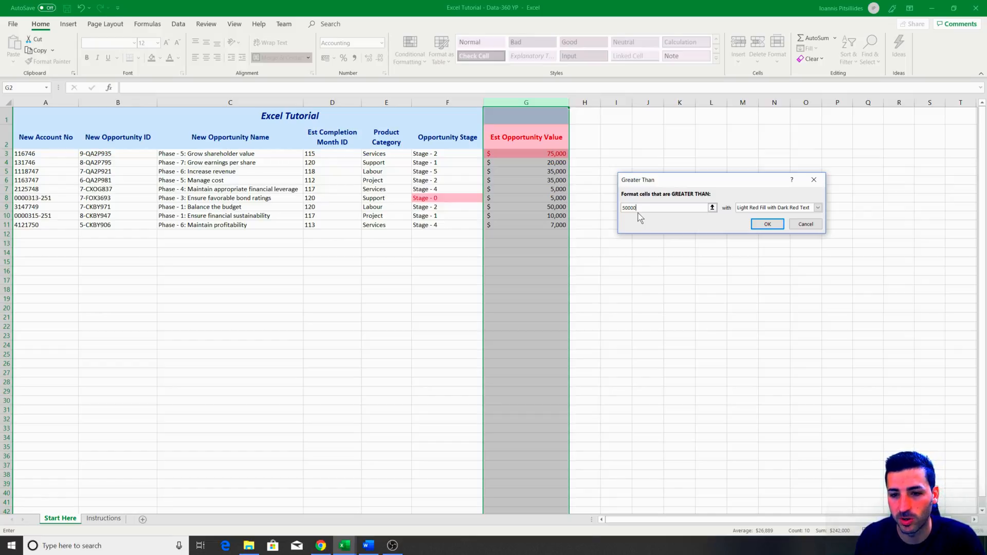
- Apply the Greater Than rule with Green Fill with Dark Green Text, check the column header, and undo the rule
left_click(739, 209)
left_click(751, 230)
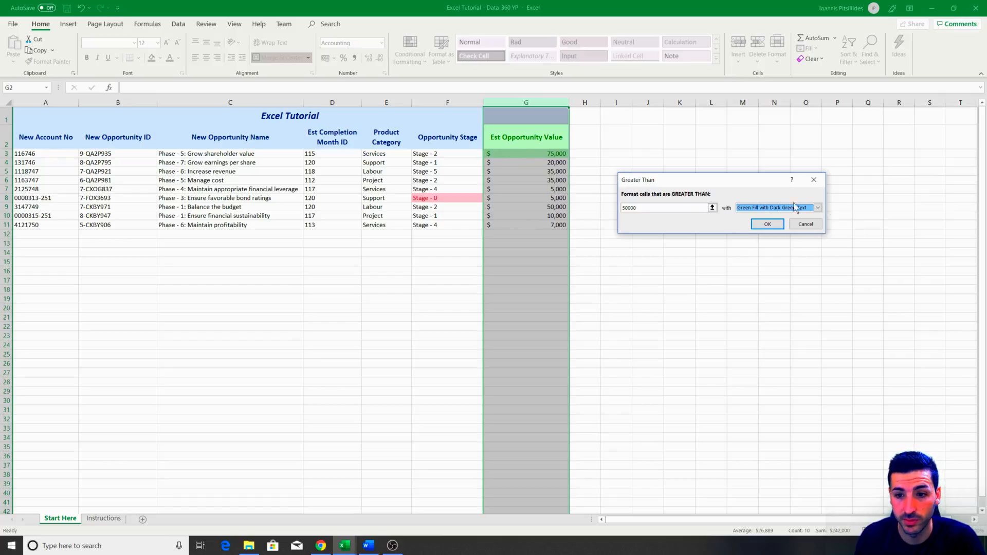
left_click(768, 224)
left_click(648, 215)
left_click(522, 141)
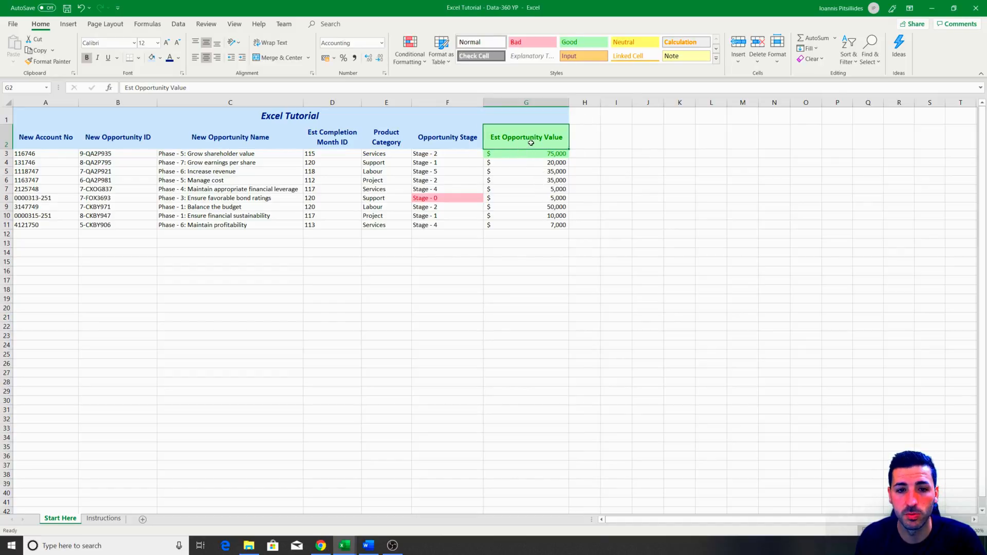
left_click(81, 8)
- Highlight values greater than 50000 in G3:G11, excluding the header, using Green Fill with Dark Green Text
left_click_drag(549, 155, 543, 227)
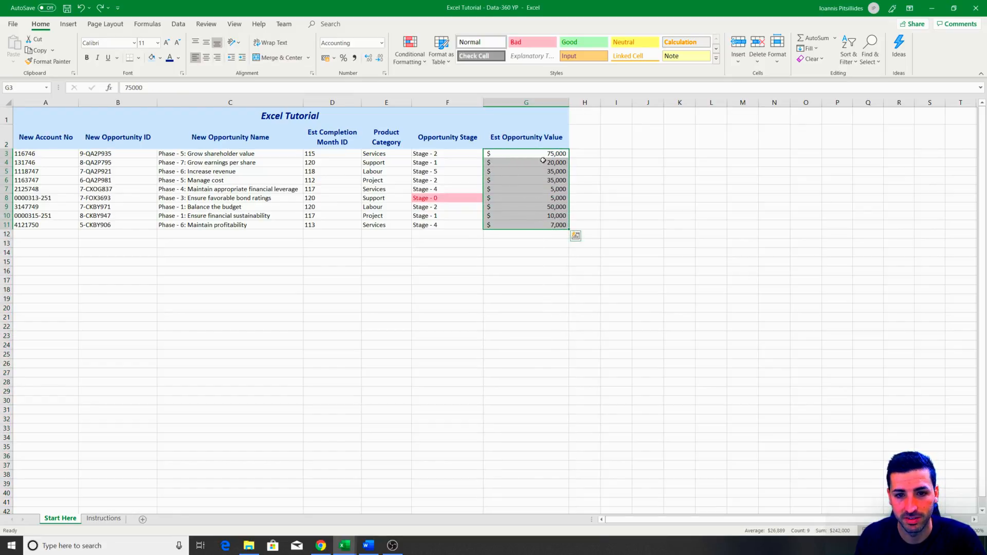
left_click(410, 50)
mouse_move(453, 82)
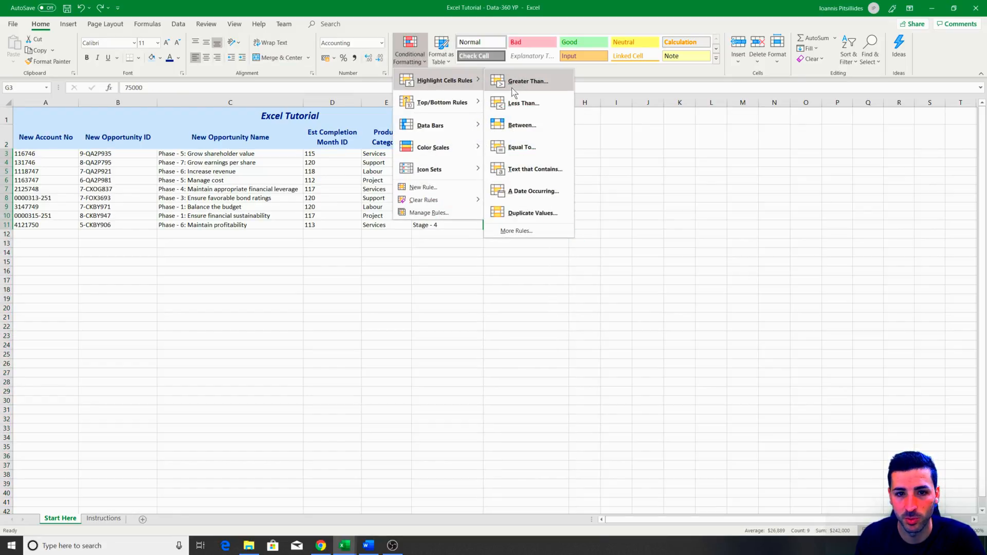
left_click(528, 81)
type("50000")
left_click(750, 208)
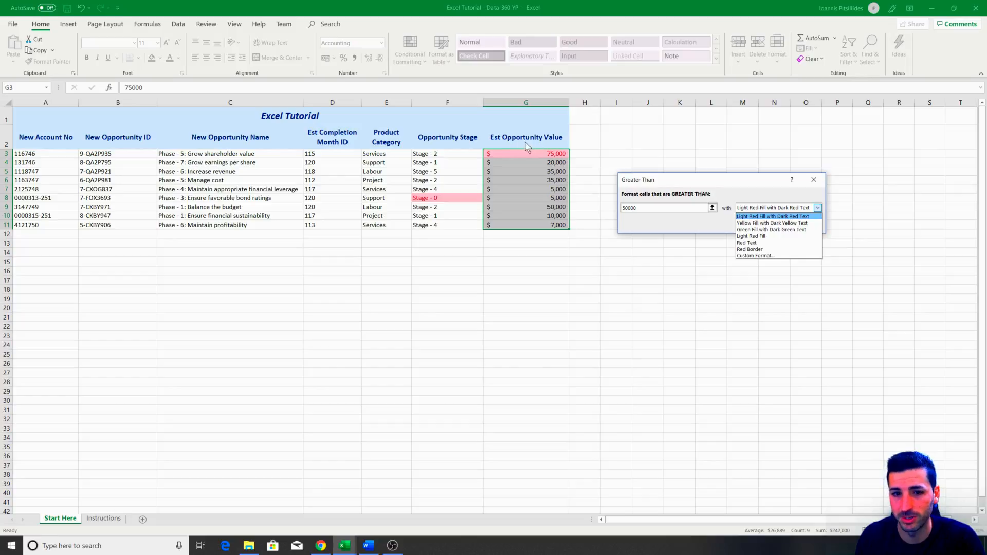
left_click(792, 231)
left_click(765, 223)
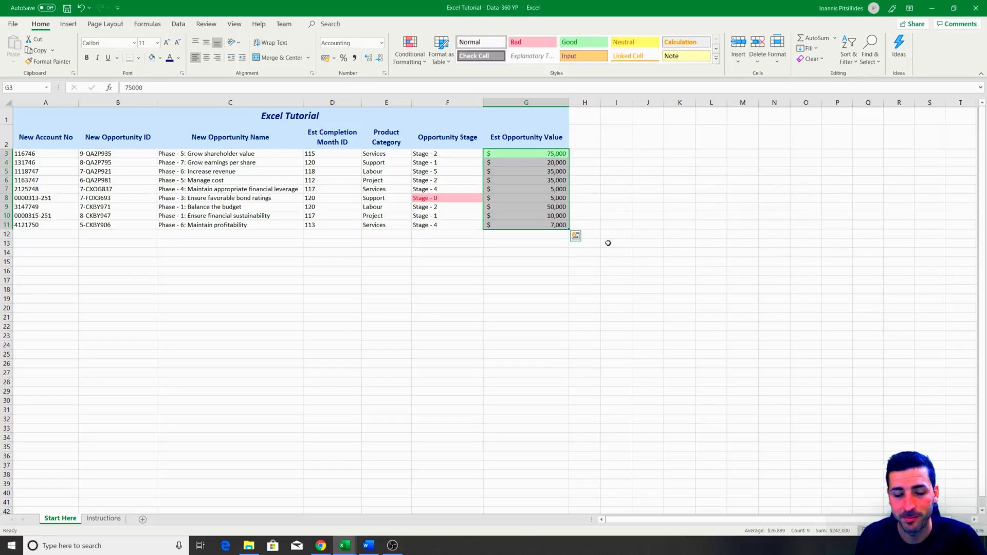
left_click(605, 243)
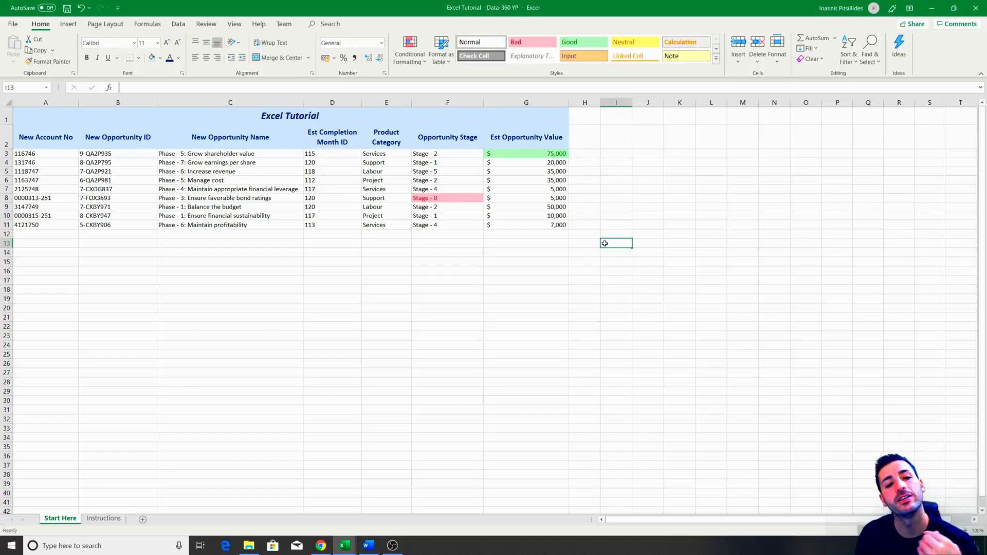
- Select the Opportunity Stage values in F3:F11 without the header
left_click_drag(453, 154, 463, 225)
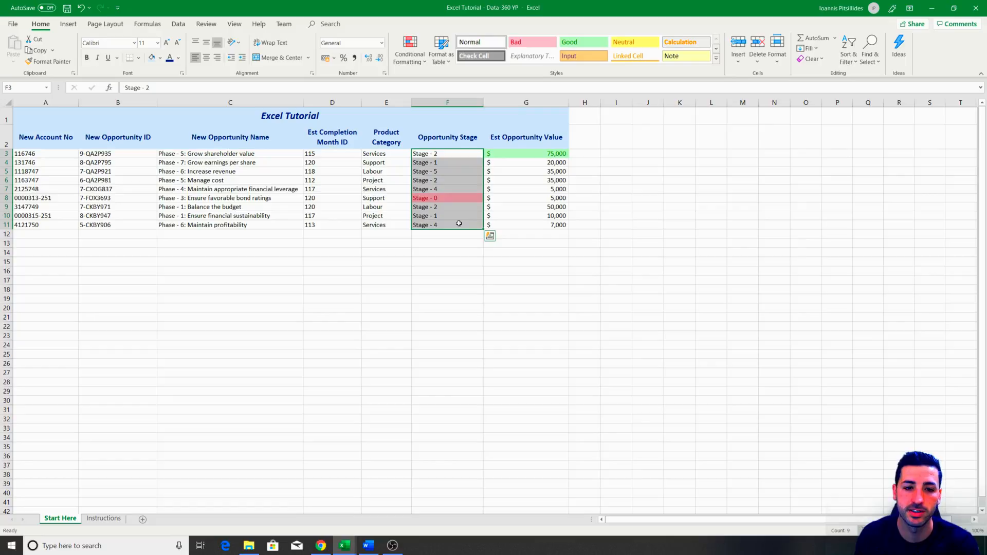
left_click_drag(520, 153, 534, 227)
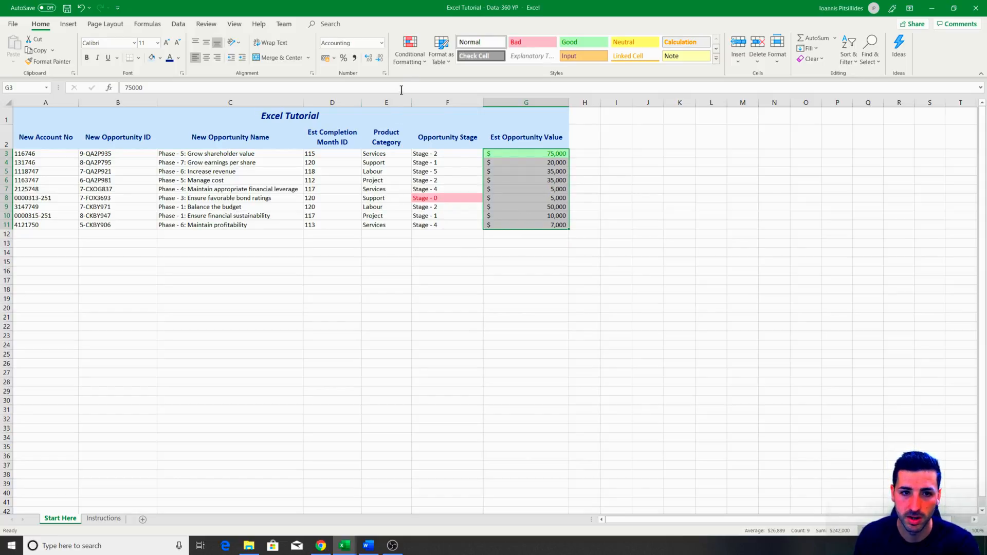
left_click(412, 65)
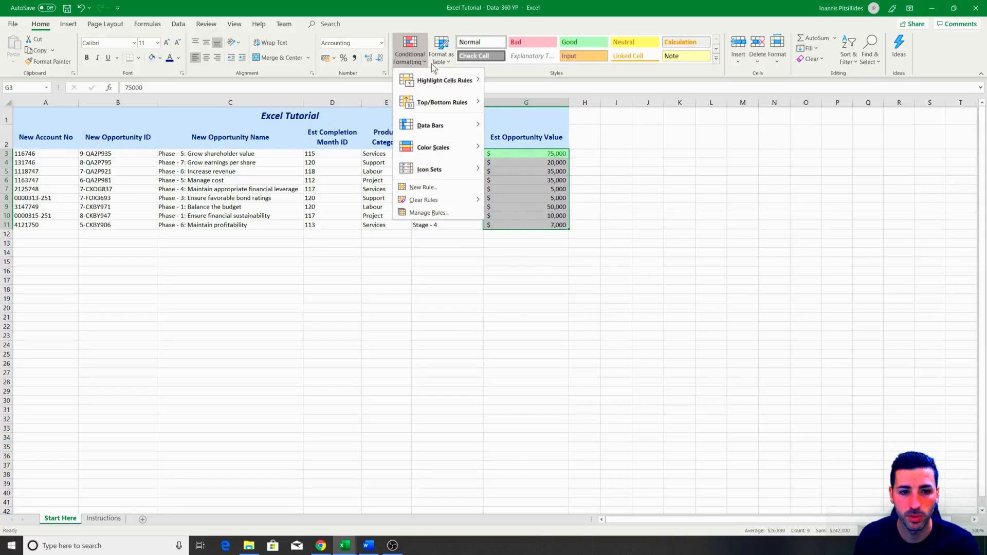
mouse_move(466, 82)
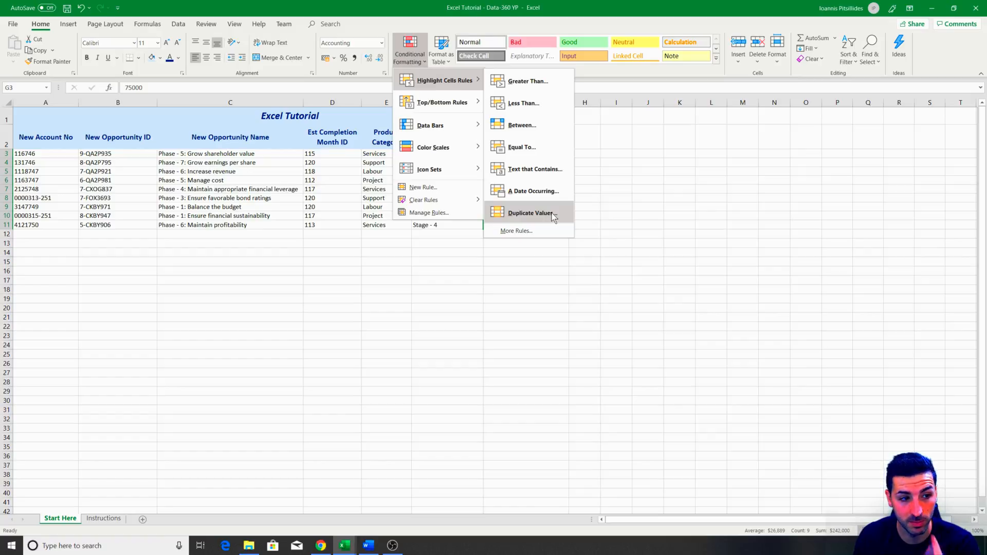
left_click(249, 343)
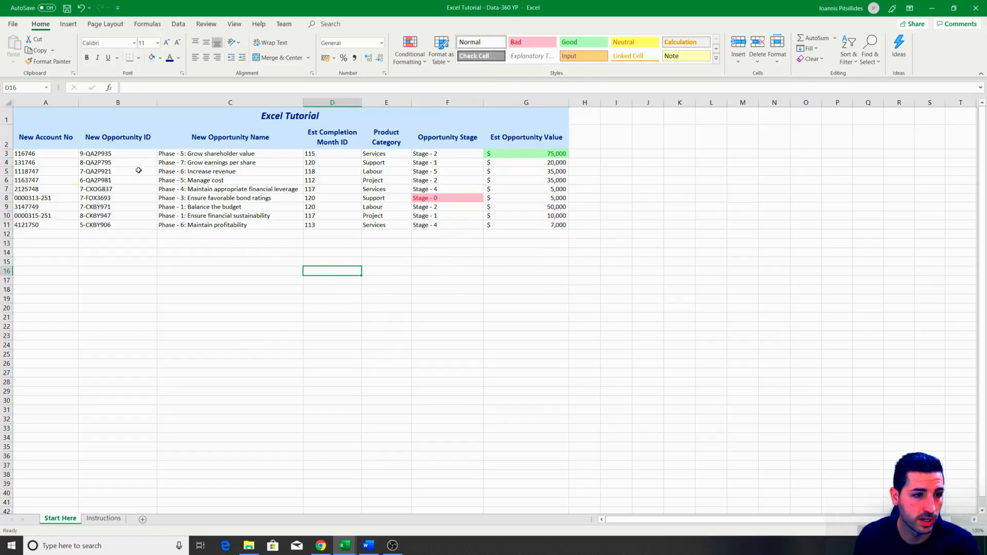
- Copy the first New Opportunity ID from cell B3 into the empty cell B12 below the list
left_click_drag(130, 154, 130, 225)
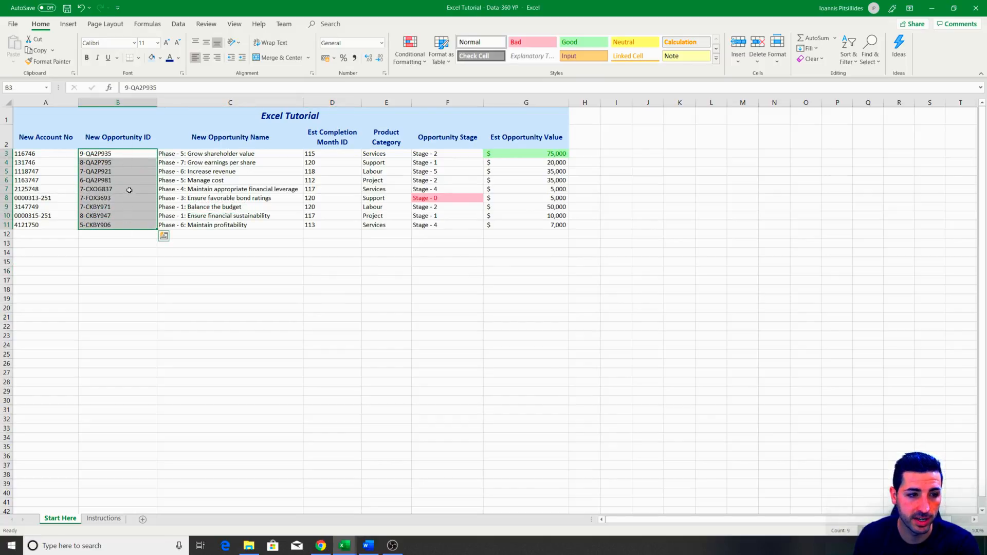
left_click(127, 157)
key("ctrl+c")
left_click(117, 233)
key("ctrl+v")
left_click(117, 326)
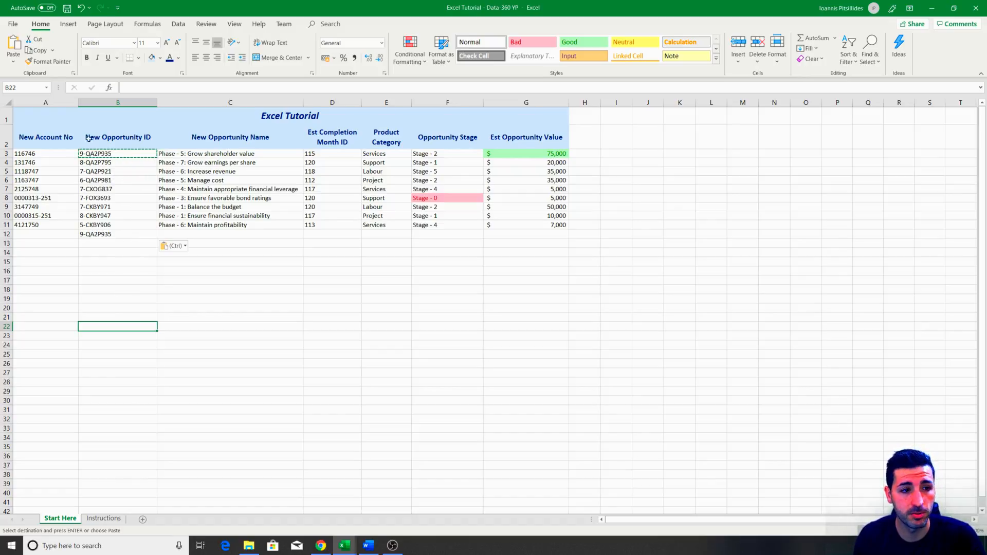
- Highlight duplicate values in the entire New Opportunity ID column B with Light Red Fill with Dark Red Text
left_click(139, 171)
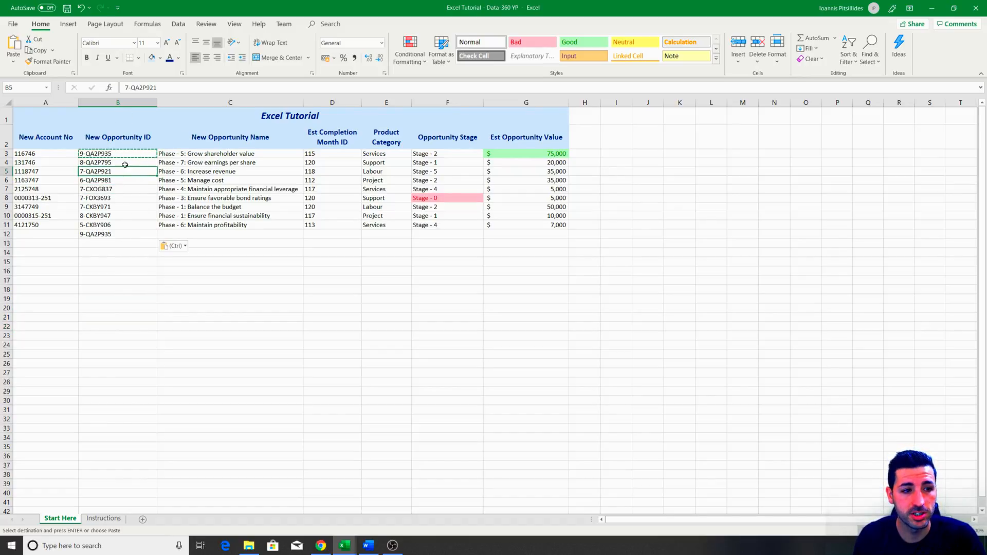
left_click(116, 103)
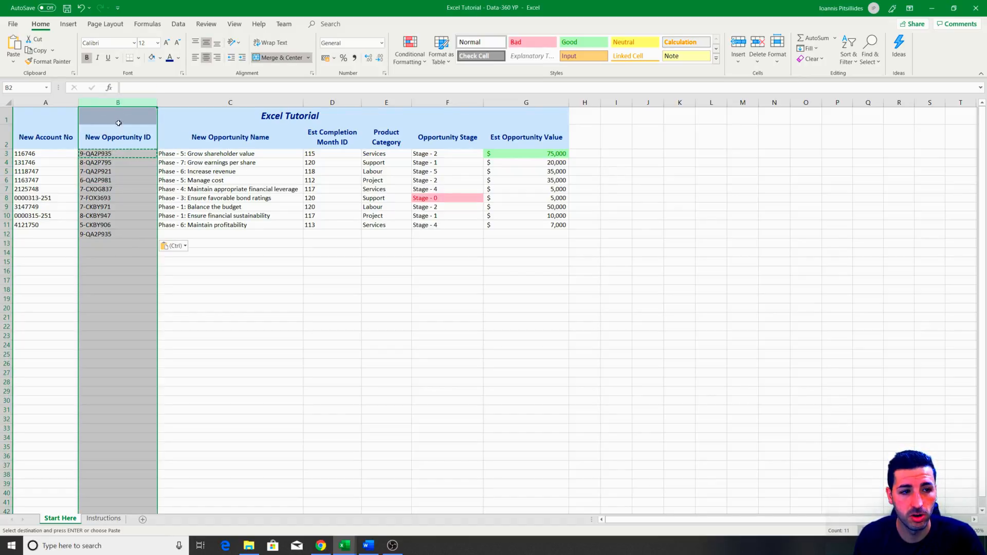
left_click(411, 61)
mouse_move(482, 82)
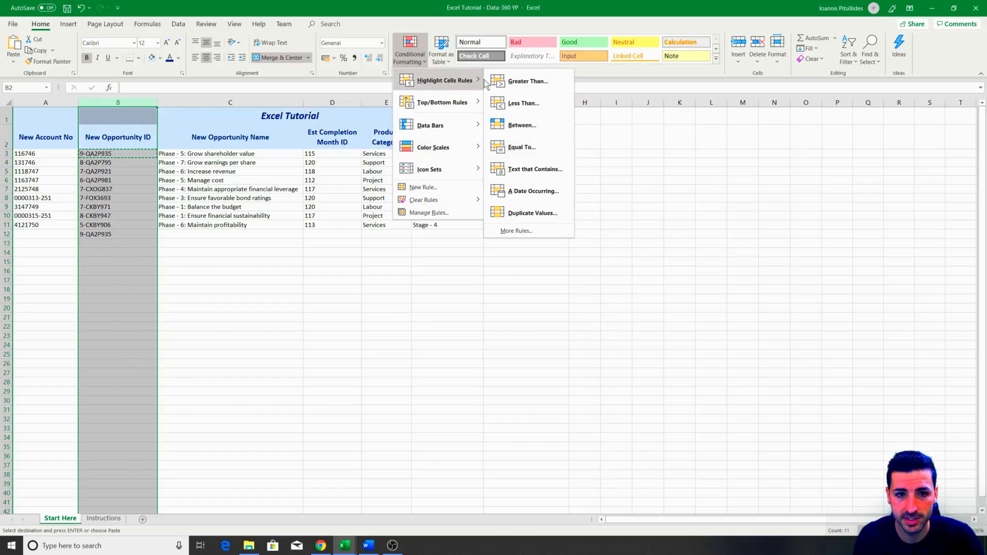
left_click(524, 213)
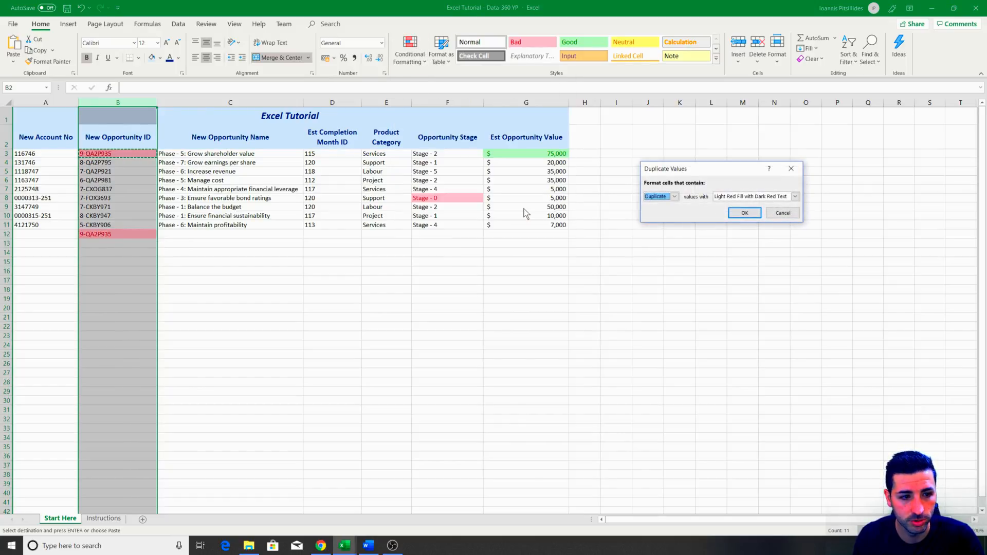
left_click(725, 197)
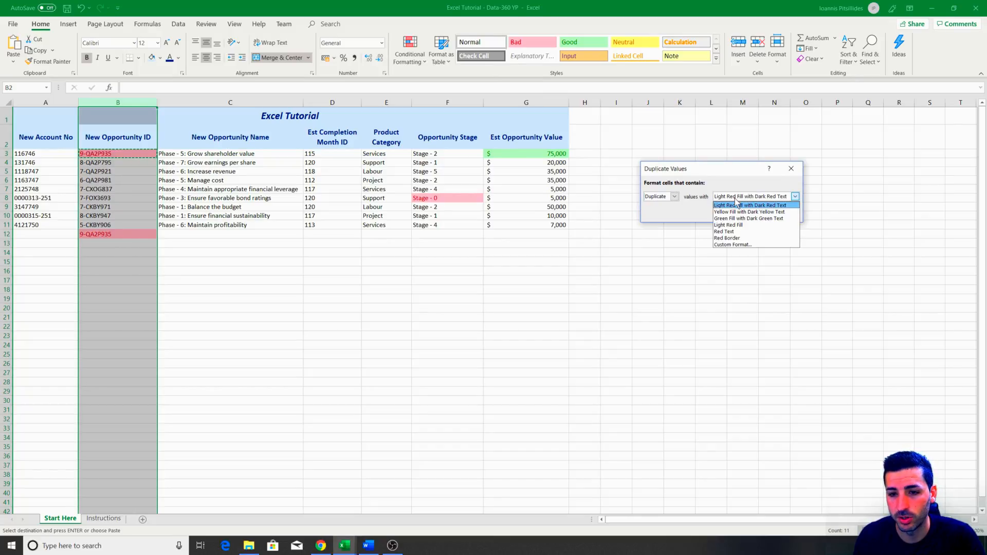
left_click(729, 205)
left_click(746, 211)
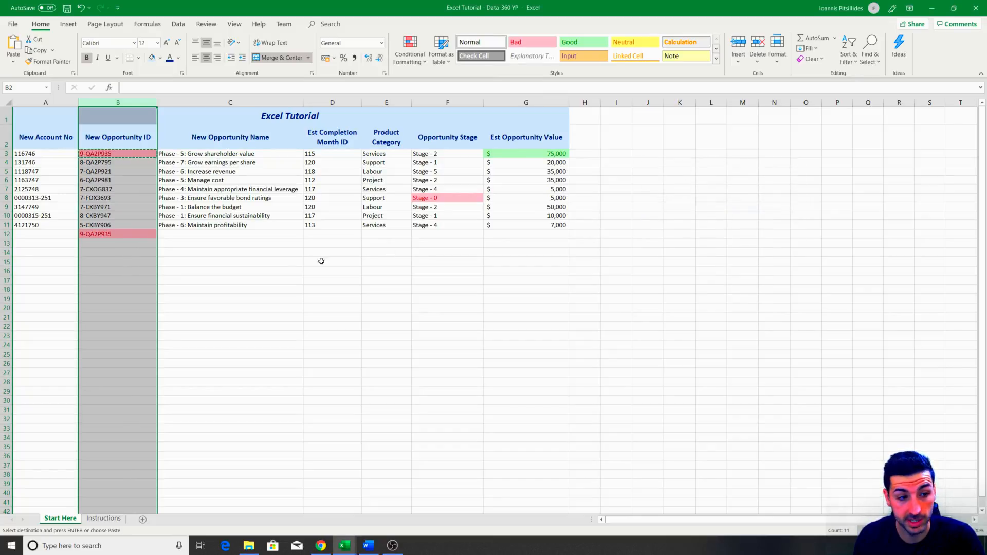
- Compare the highlighted IDs in B3 and B12, and clear the duplicate from B12
left_click(243, 286)
left_click(127, 235)
left_click(126, 163)
left_click(138, 242)
left_click(133, 154)
left_click(146, 234)
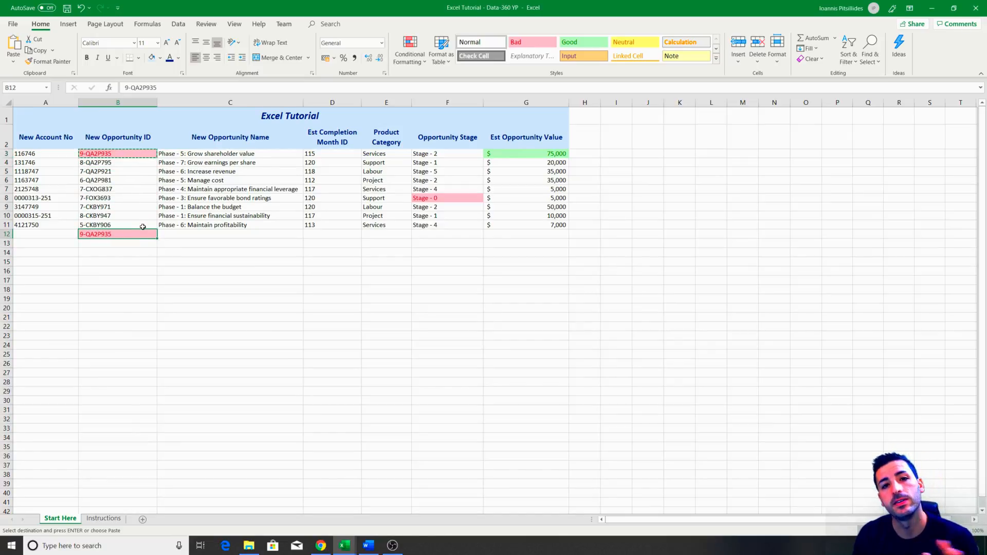
left_click(120, 154)
left_click(139, 234)
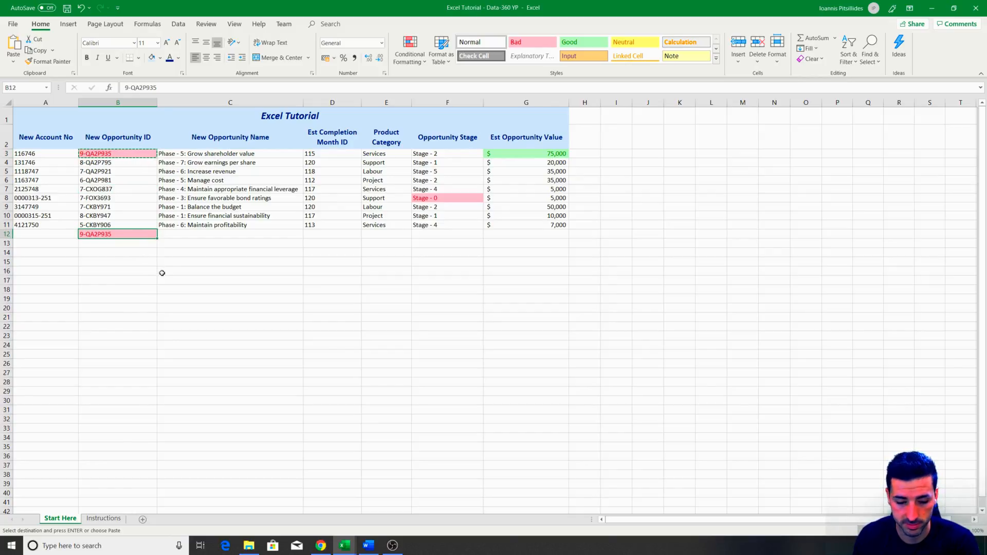
key("ctrl+z")
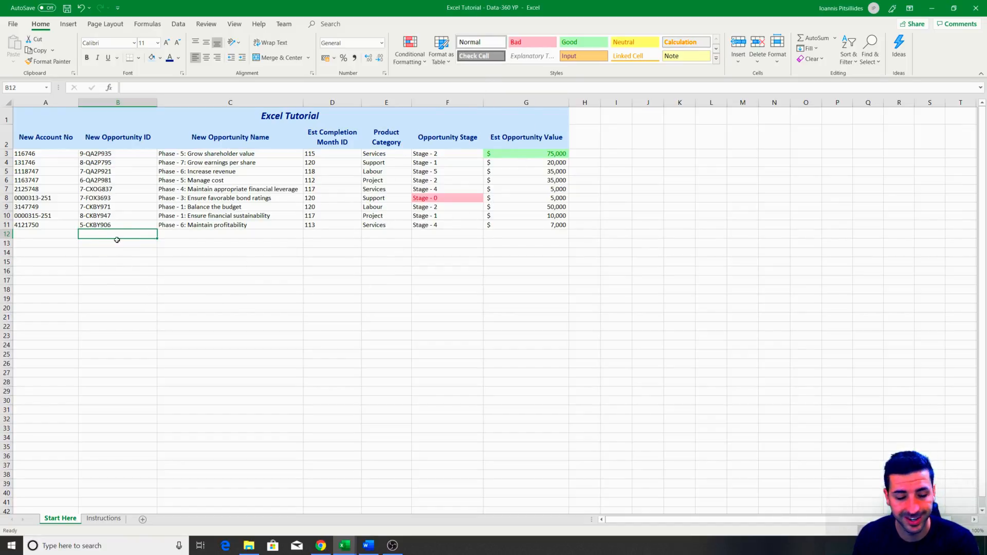
left_click(526, 207)
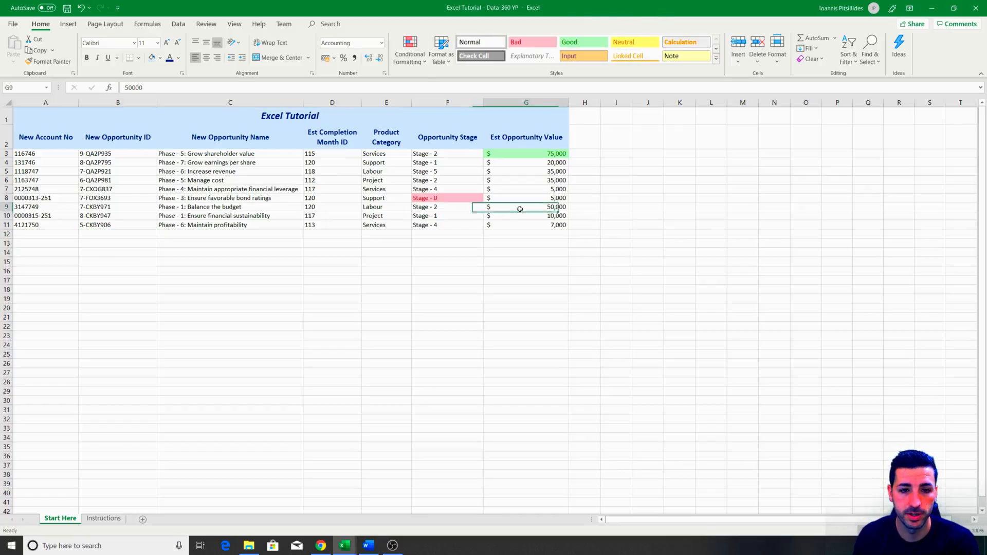
left_click(403, 60)
mouse_move(452, 85)
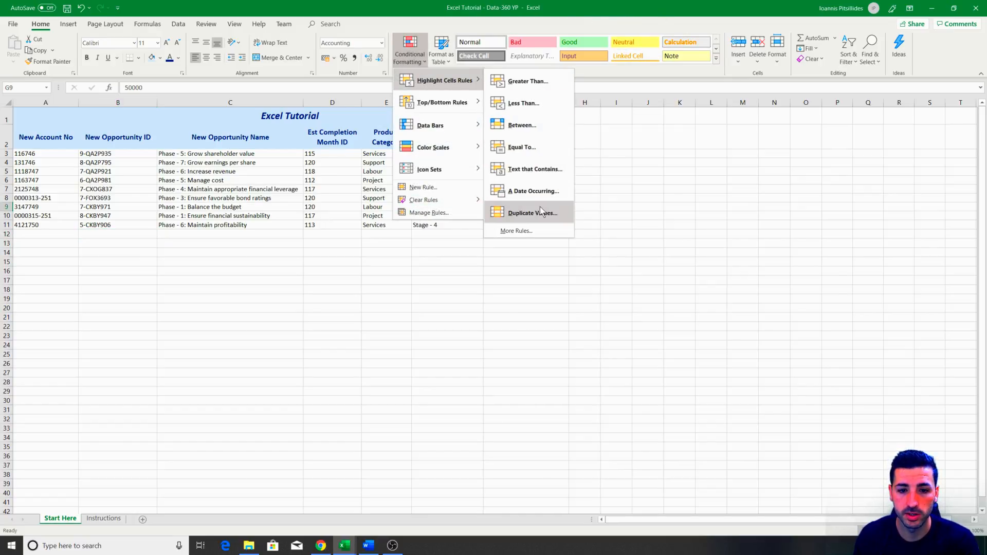
mouse_move(458, 104)
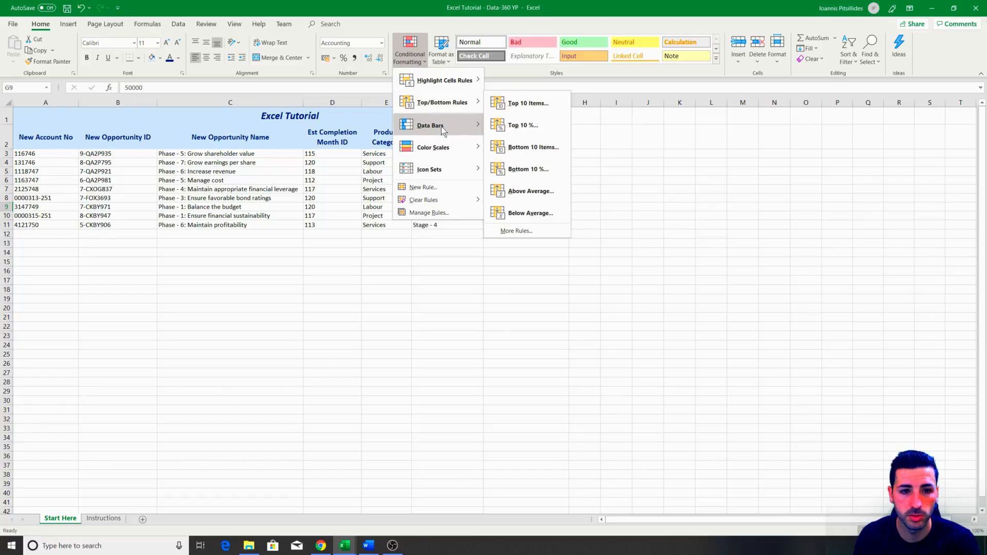
mouse_move(443, 130)
left_click(656, 136)
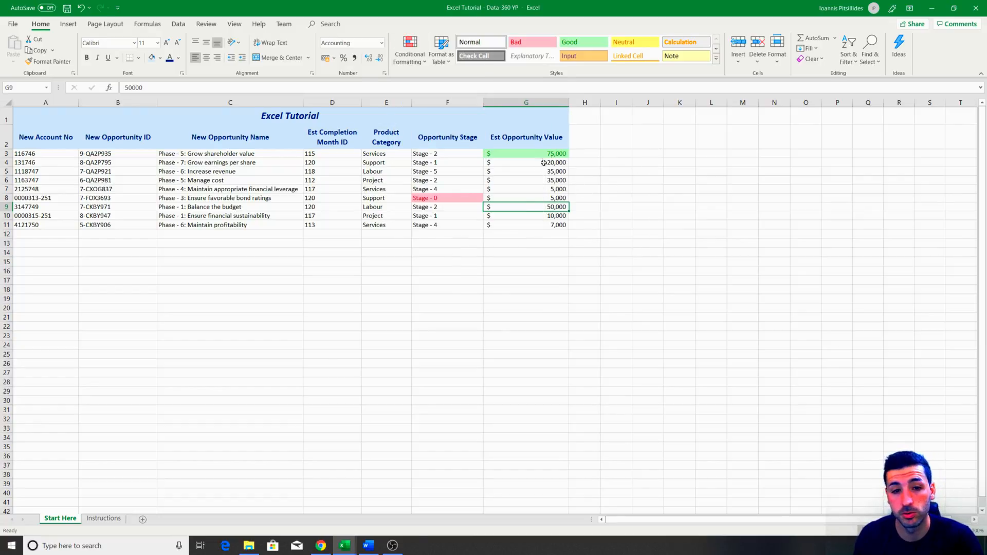
- Add blue gradient-fill data bars to the Est Opportunity Value cells G3:G11
left_click_drag(546, 153, 545, 225)
left_click(412, 56)
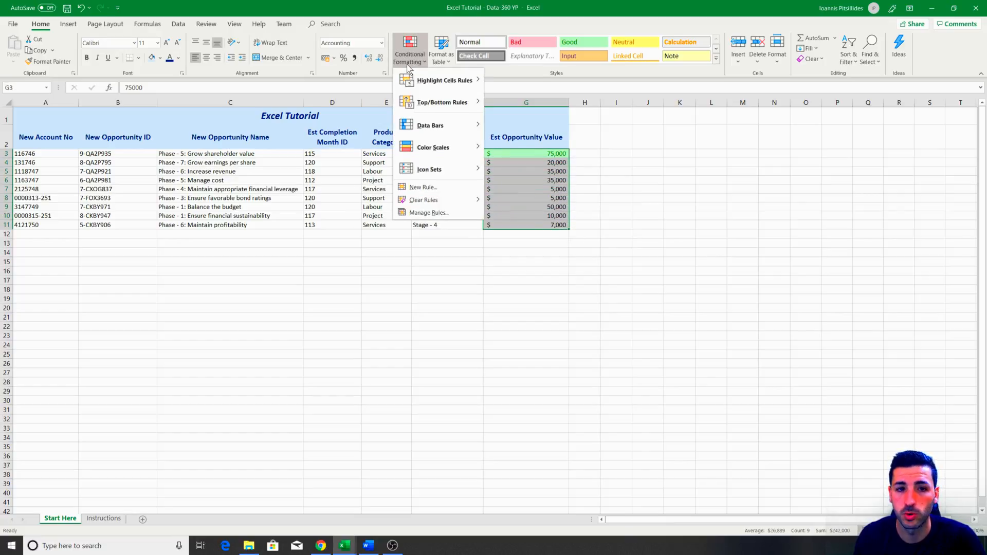
mouse_move(461, 131)
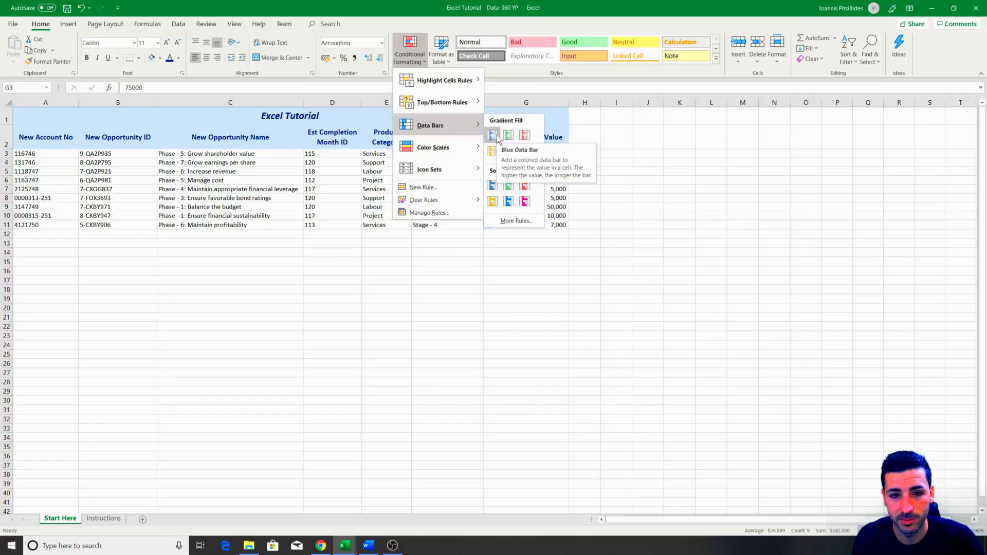
left_click(497, 137)
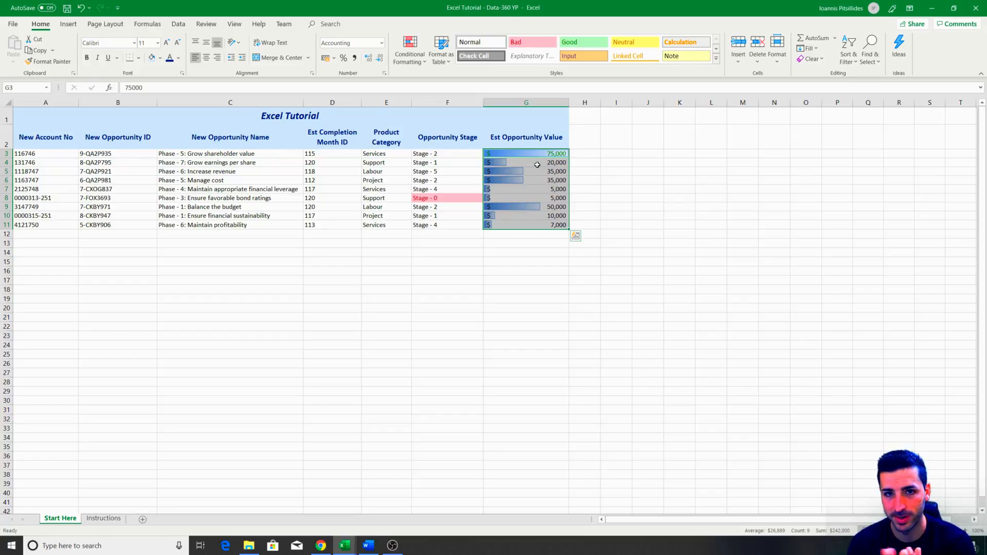
- Try green gradient-fill data bars on G3:G11, and replace them with green solid-fill bars
left_click(419, 60)
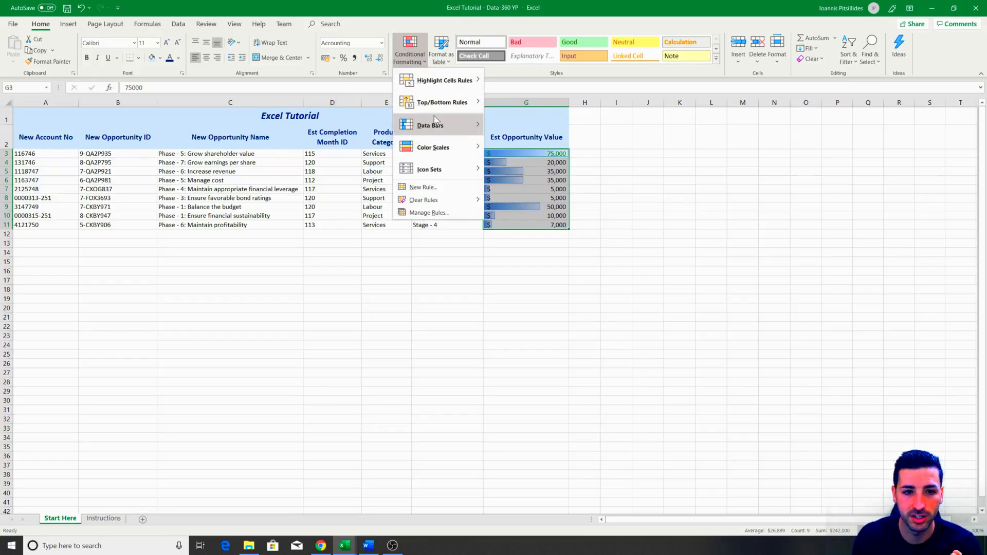
mouse_move(442, 126)
left_click(511, 136)
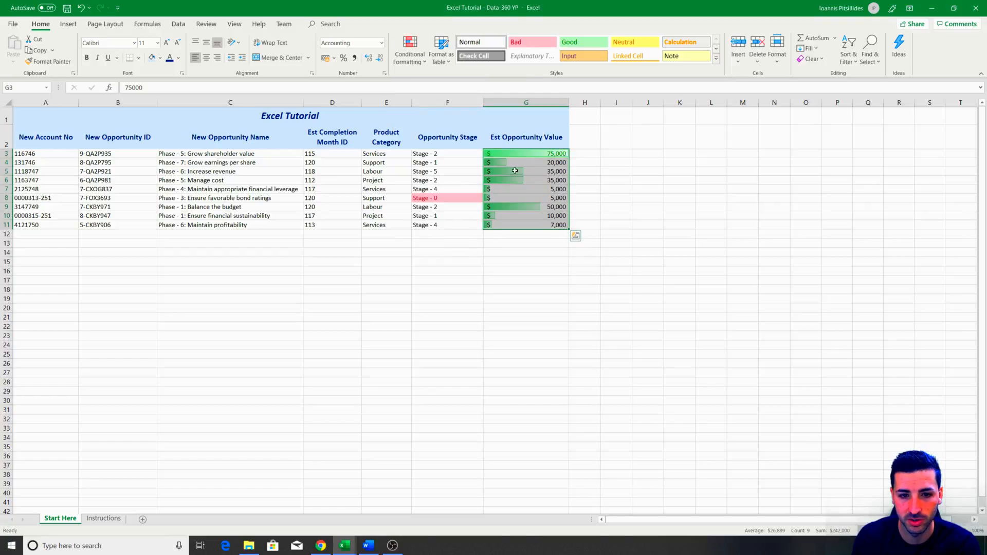
left_click(412, 60)
mouse_move(441, 132)
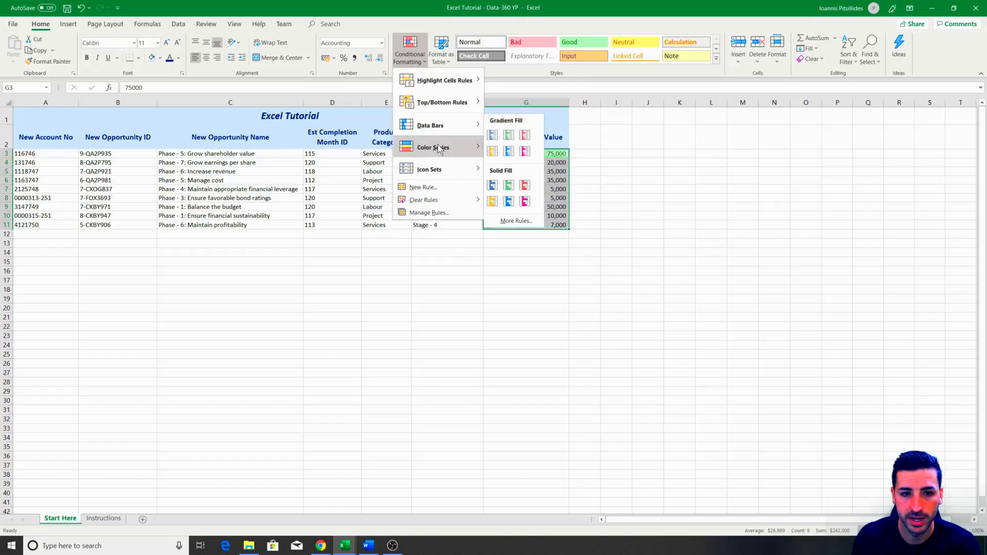
left_click(509, 185)
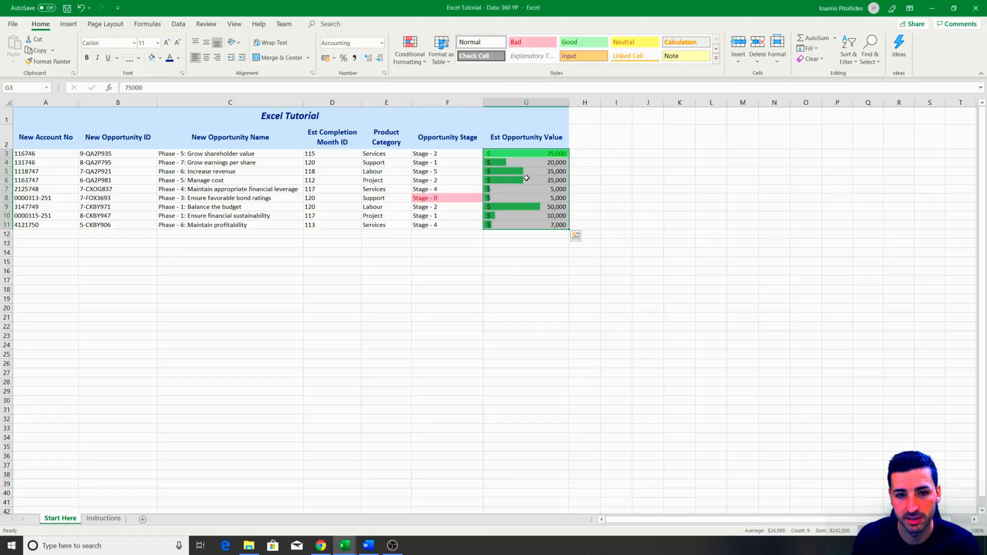
- Add a green-yellow-red color scale on top of the data bars in G3:G11
left_click(419, 66)
mouse_move(442, 153)
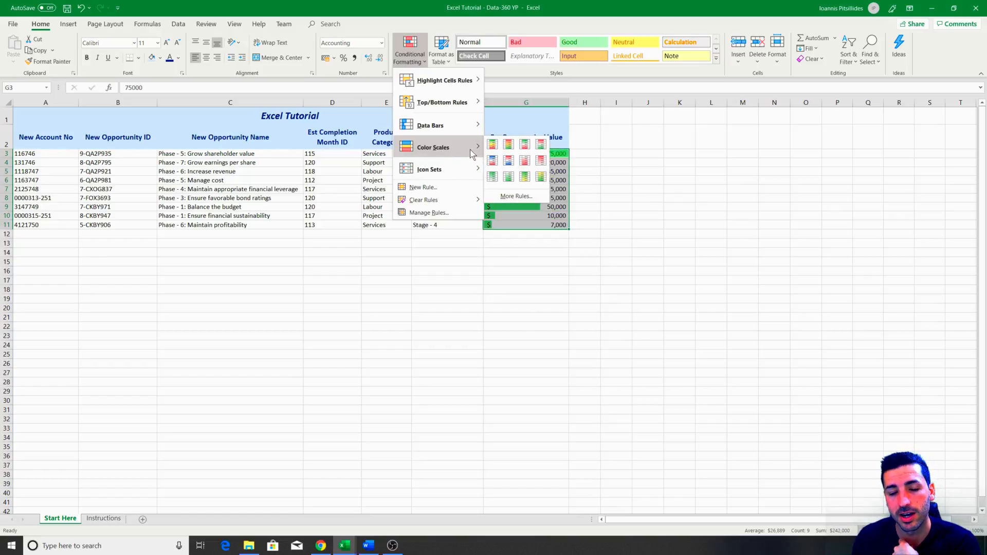
left_click(492, 144)
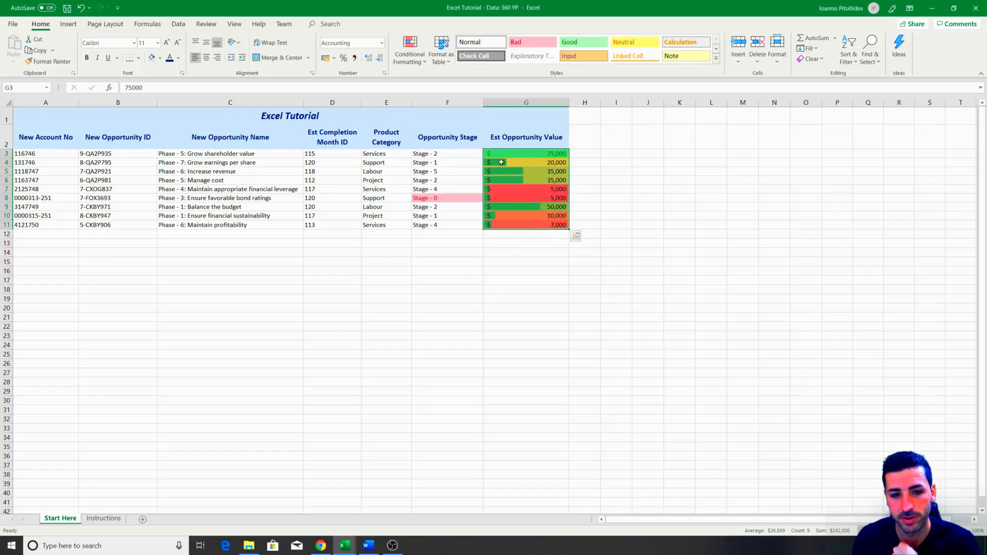
left_click(631, 190)
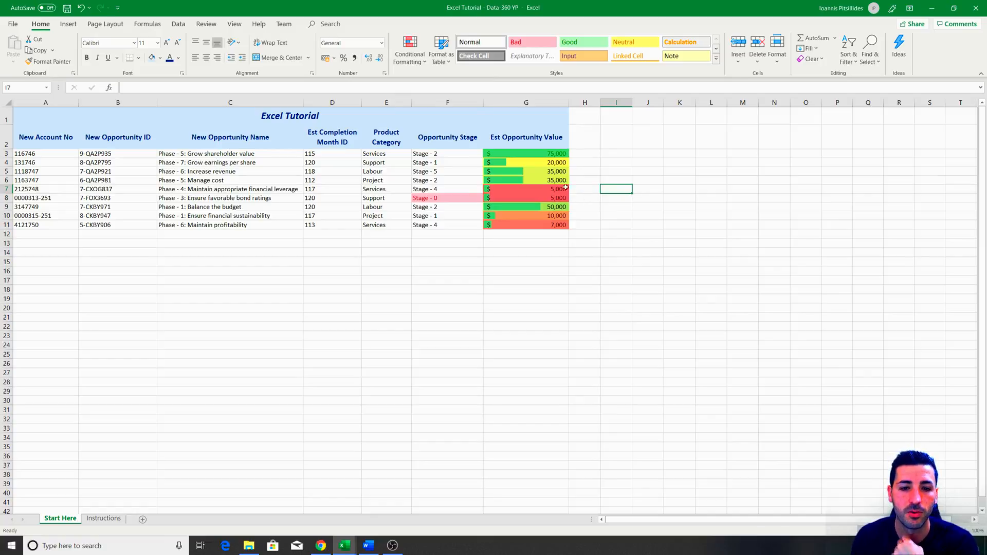
- Undo the color scale and all data bars in G3:G11, and clear the duplicate opportunity ID from B12
left_click(80, 9)
left_click(80, 8)
left_click(79, 8)
left_click(79, 8)
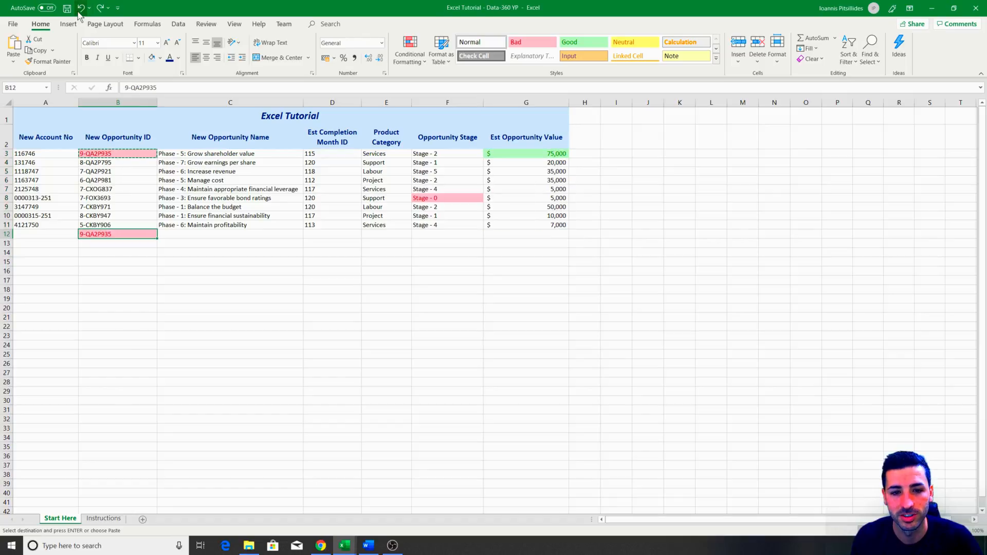
key("Delete")
left_click(557, 245)
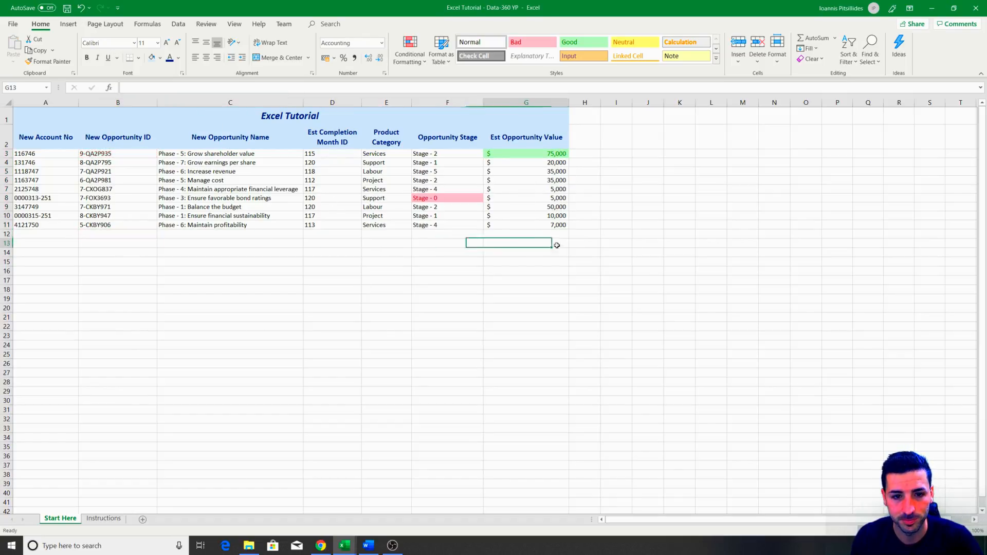
- Apply a green-yellow-red color scale without data bars to the Est Opportunity Value cells G3:G11
left_click_drag(542, 155, 542, 226)
left_click(417, 64)
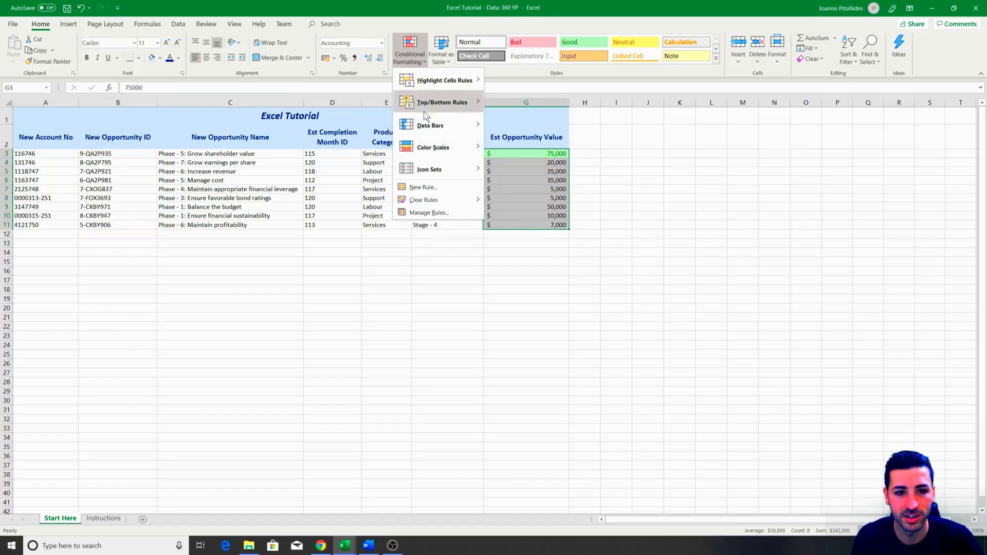
mouse_move(431, 149)
left_click(493, 145)
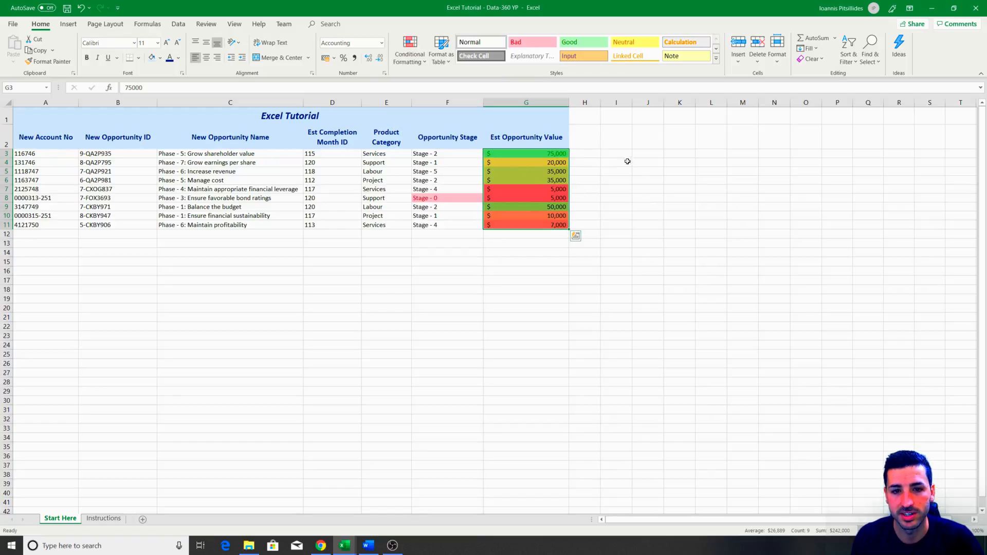
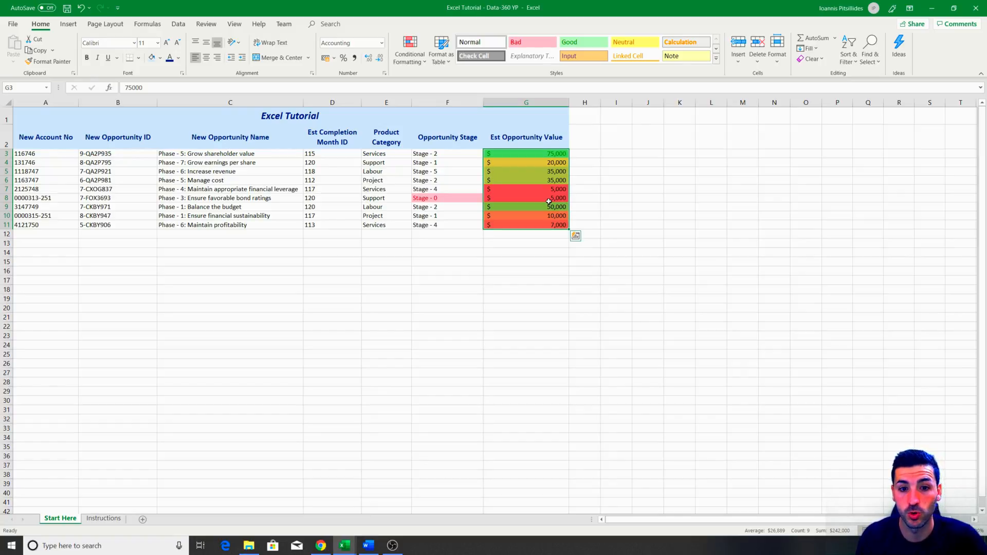
- Preview other color scales and icon sets on G3:G11, and undo the applied green-yellow-red color scale
left_click(410, 51)
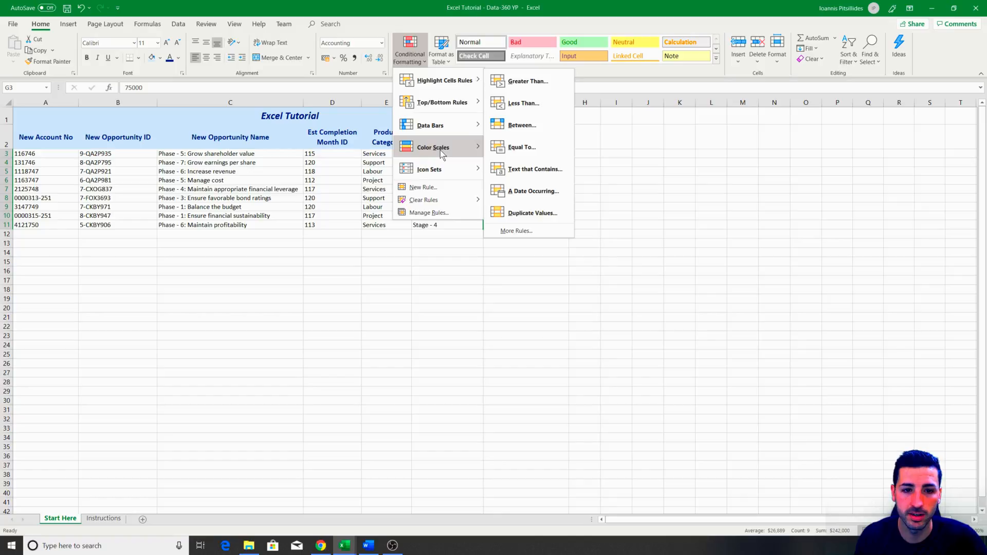
mouse_move(440, 150)
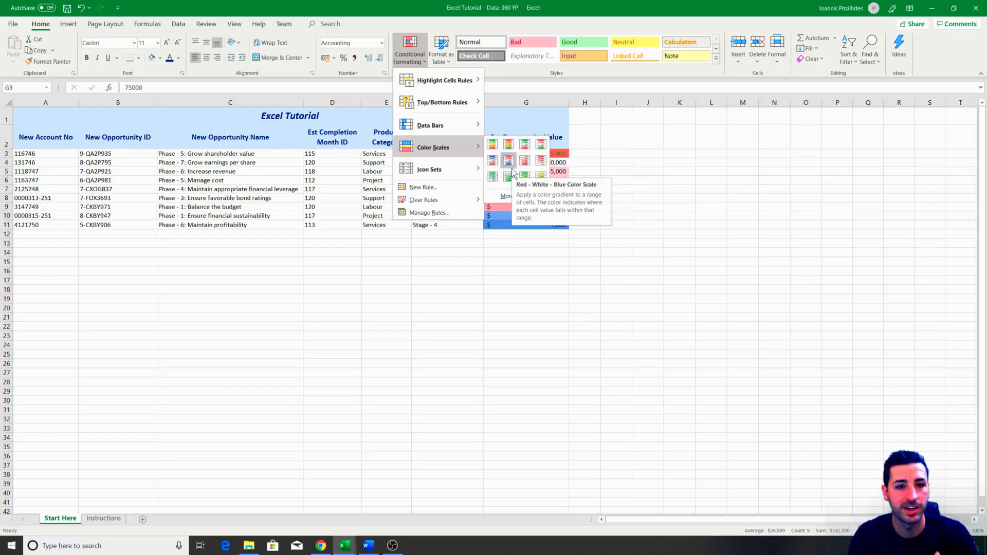
mouse_move(458, 171)
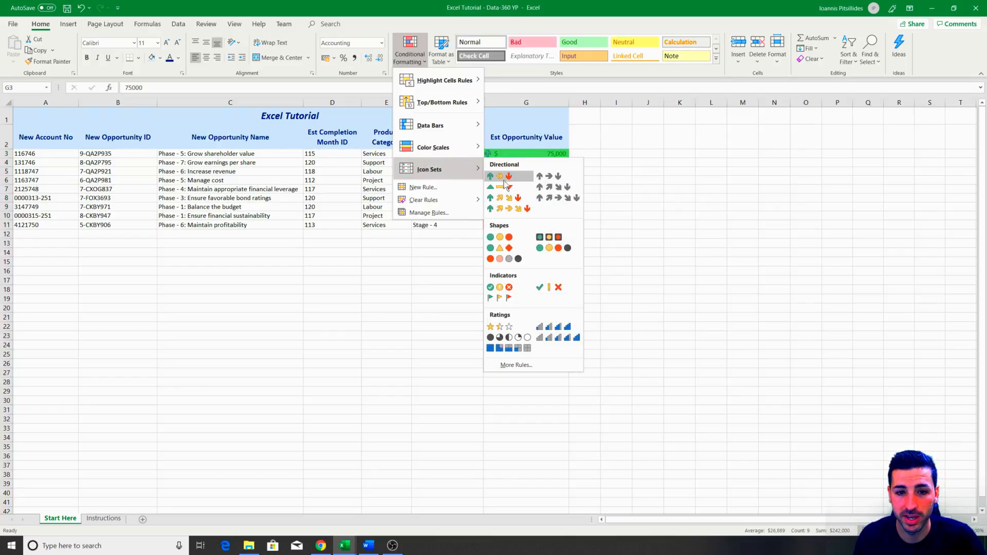
left_click(588, 191)
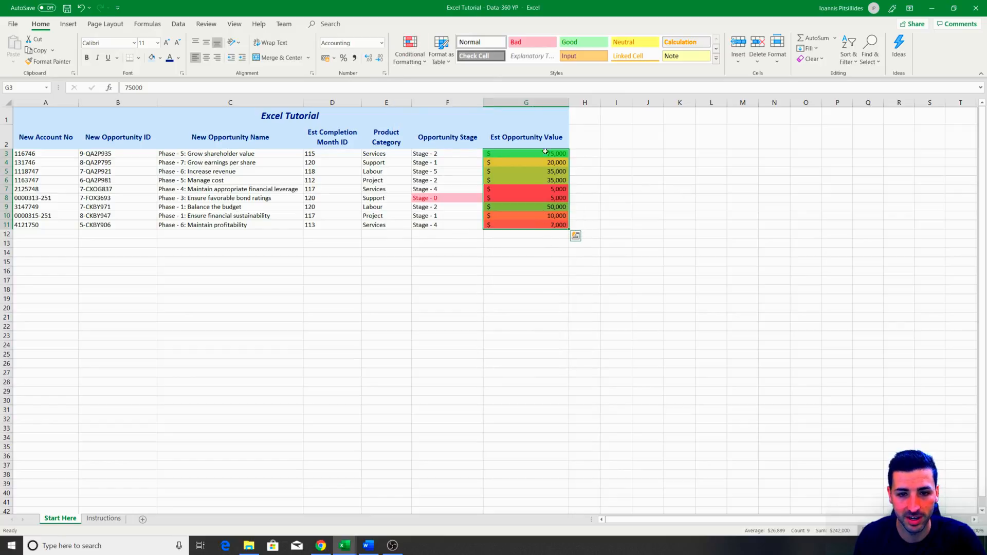
left_click(81, 8)
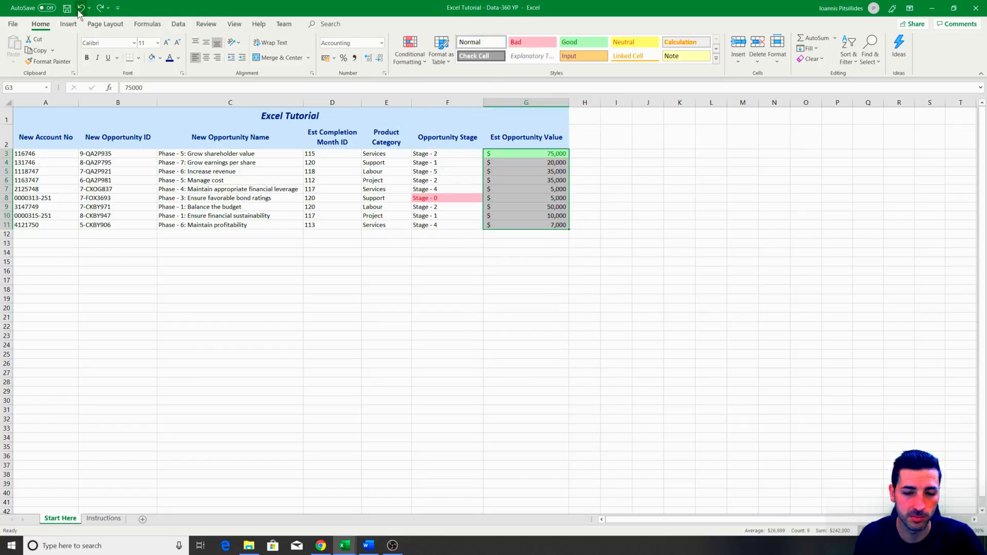
left_click(524, 220)
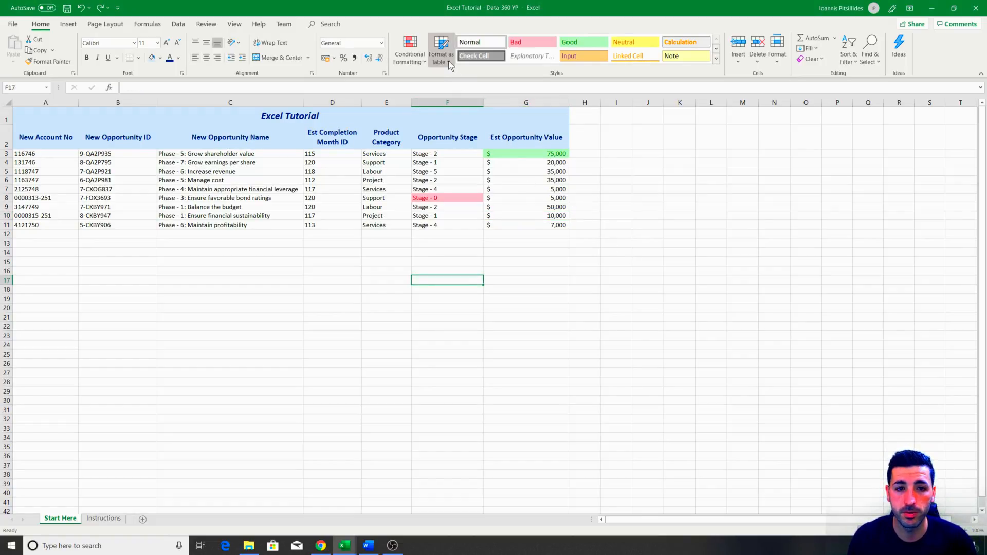
- Format A2:G11 as a table with headers, using the light blue banded style
left_click(448, 61)
left_click(324, 189)
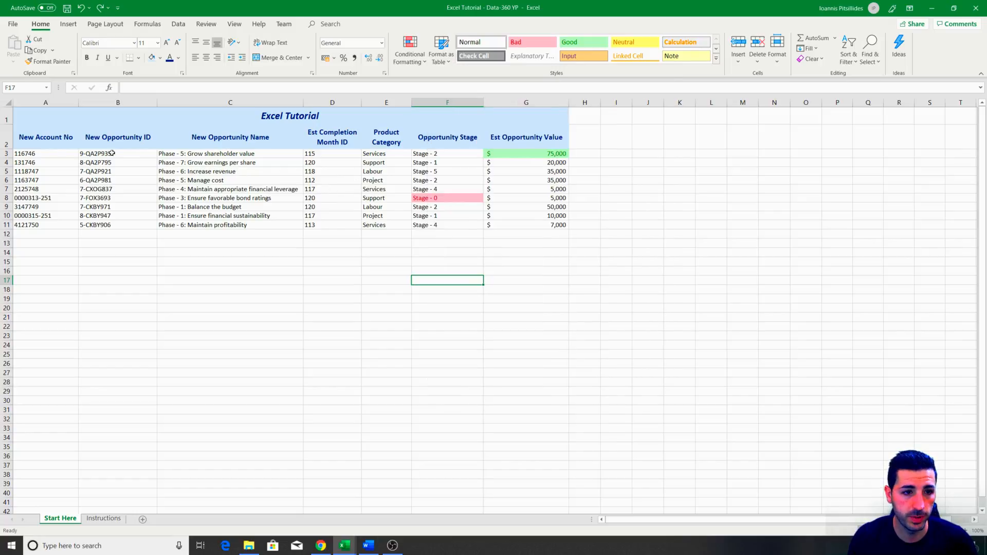
left_click_drag(28, 135, 538, 229)
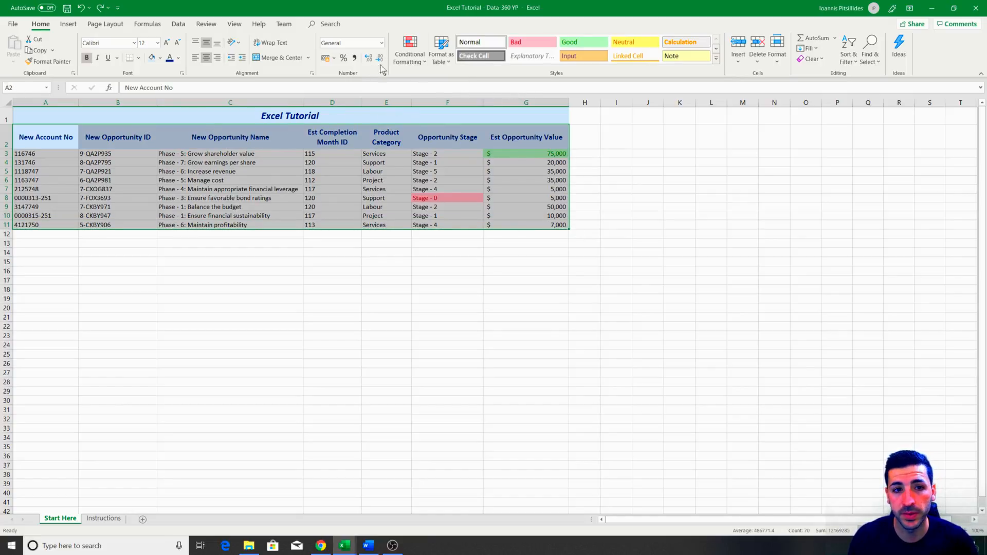
left_click(445, 58)
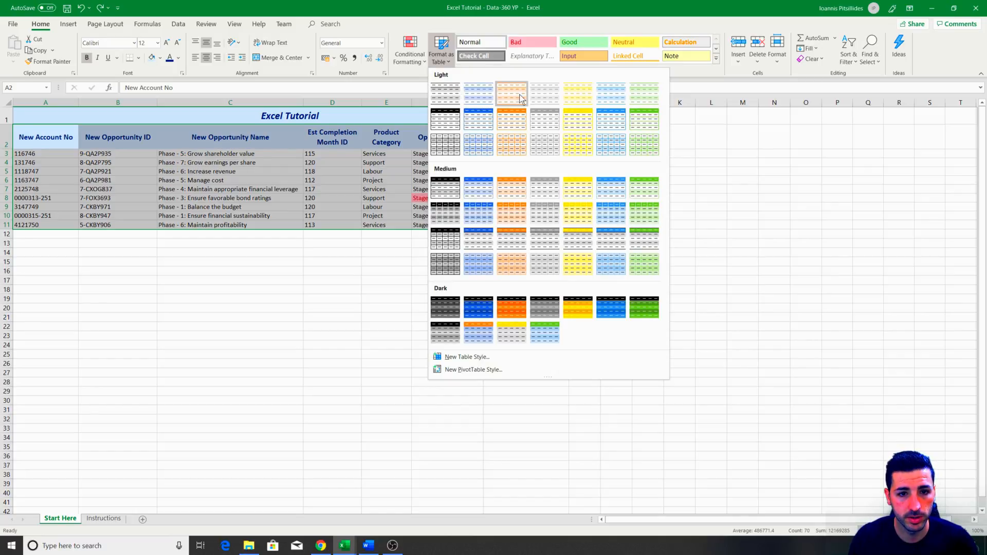
left_click(476, 105)
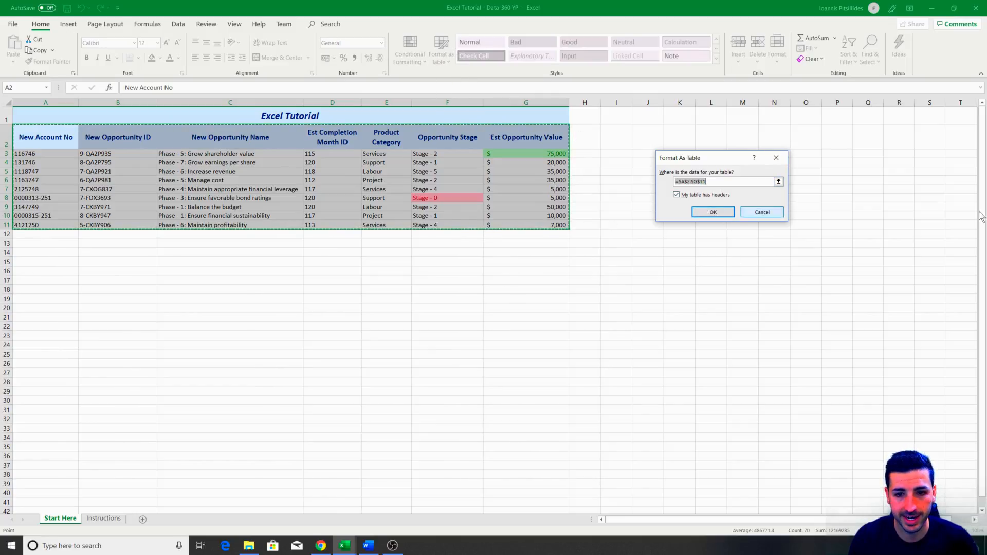
left_click(720, 212)
left_click(341, 278)
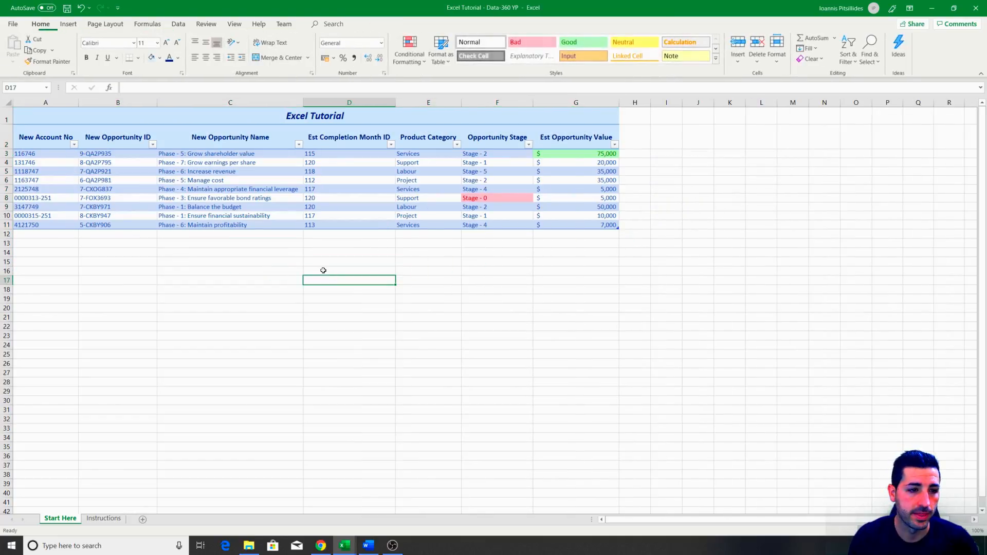
- Examine the table's banded rows and the filter lists of the New Account No, New Opportunity ID and New Opportunity Name columns
left_click_drag(37, 140, 568, 225)
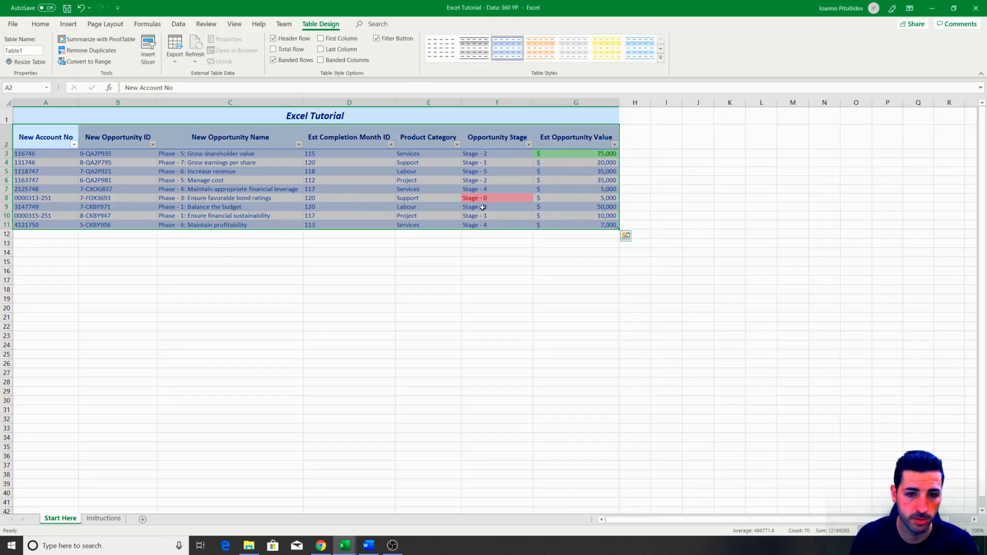
left_click(371, 156)
left_click(366, 163)
left_click(357, 172)
left_click(352, 189)
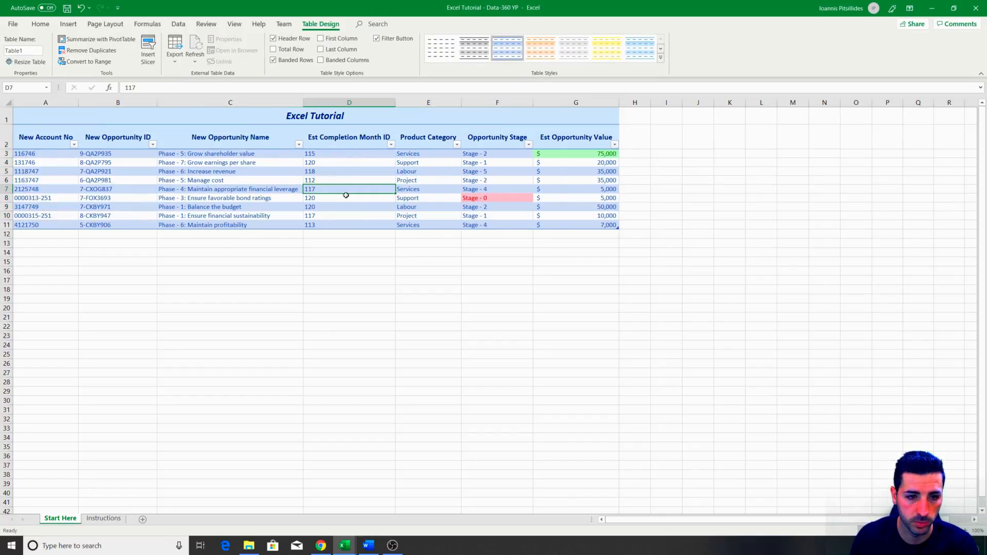
left_click(74, 145)
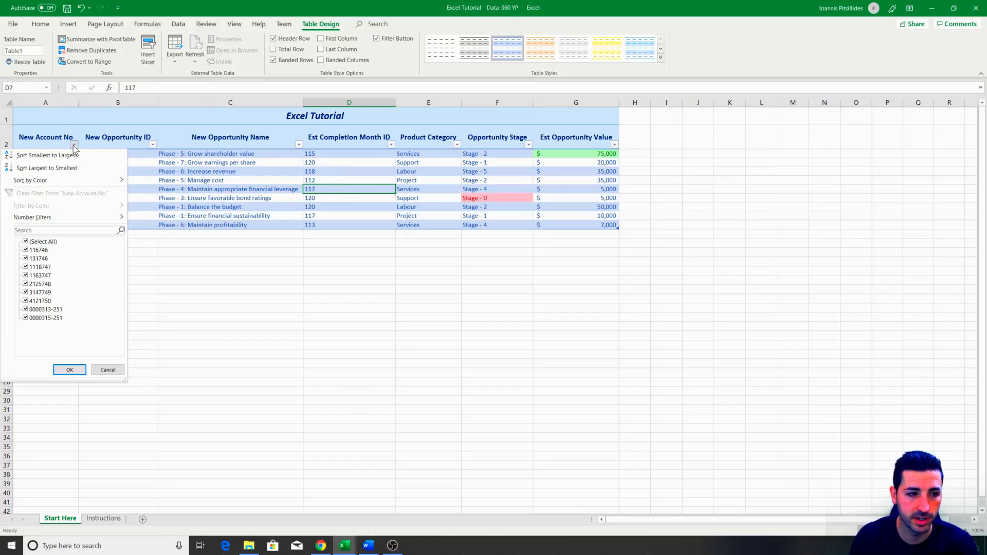
left_click(152, 145)
left_click(153, 145)
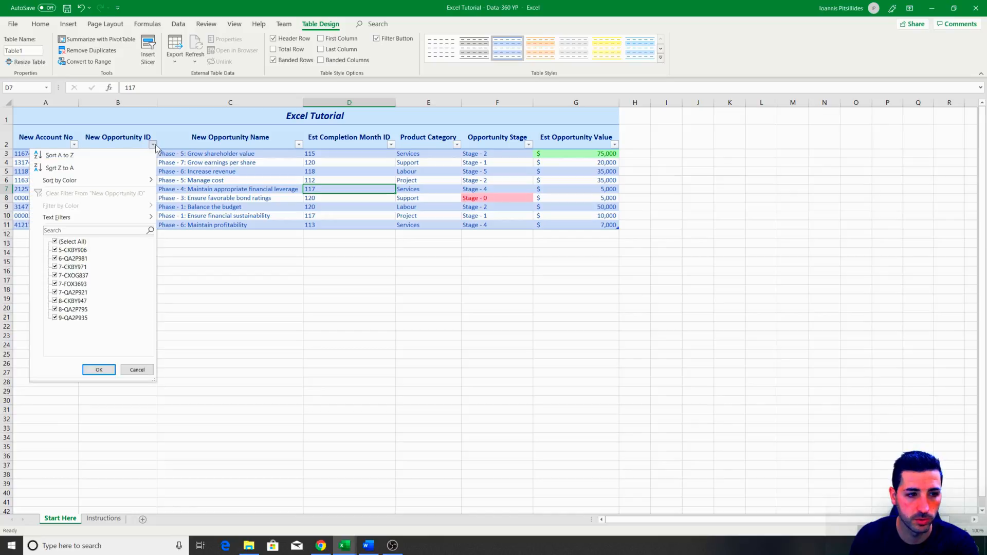
left_click(299, 145)
left_click(298, 144)
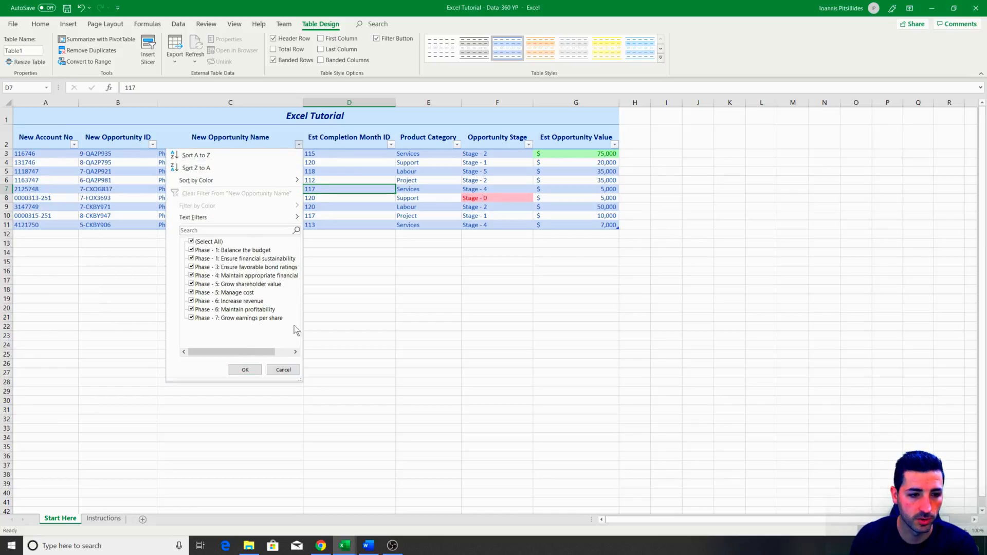
left_click(246, 370)
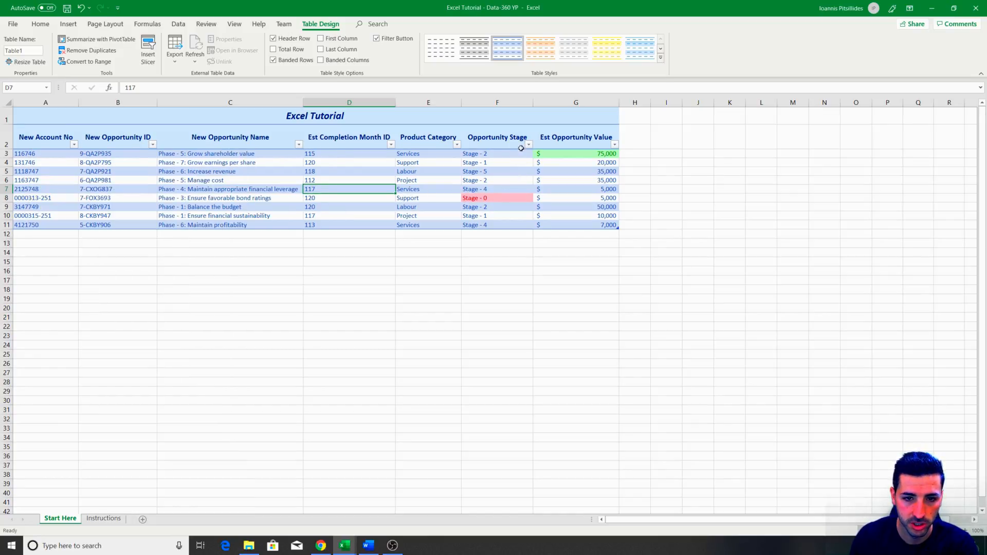
- Filter the Opportunity Stage column by searching for 0, and select the filtered record
left_click(528, 145)
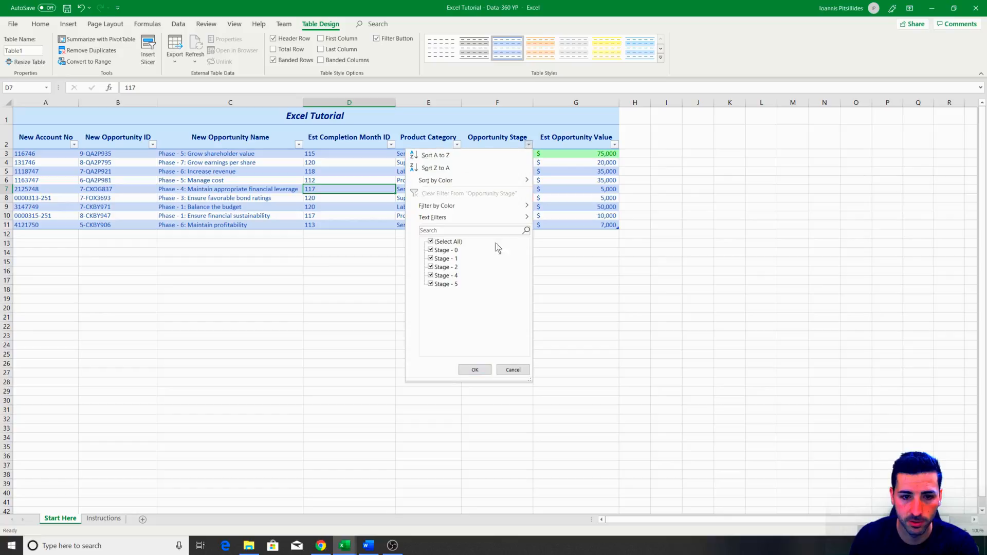
left_click(463, 230)
type("0")
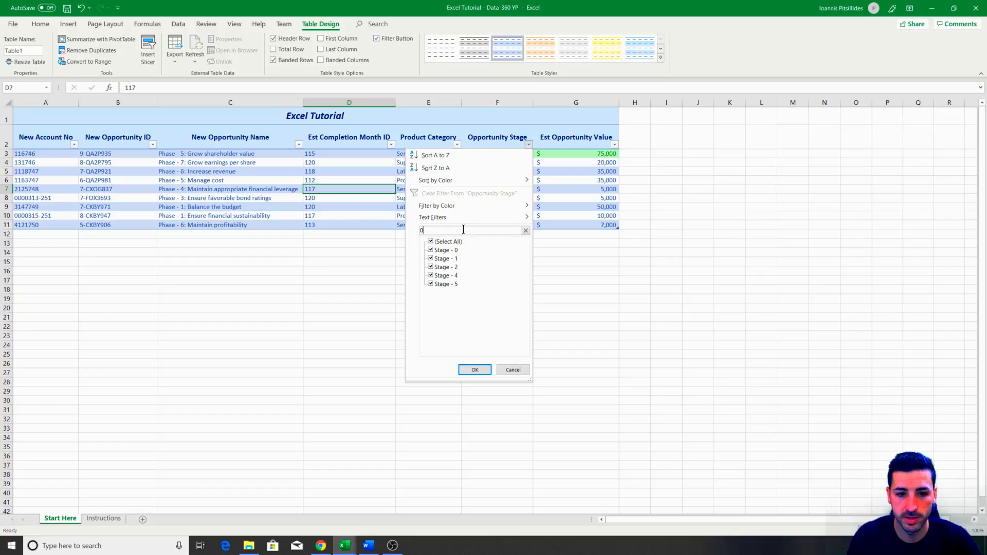
left_click(474, 370)
left_click_drag(469, 147, 566, 159)
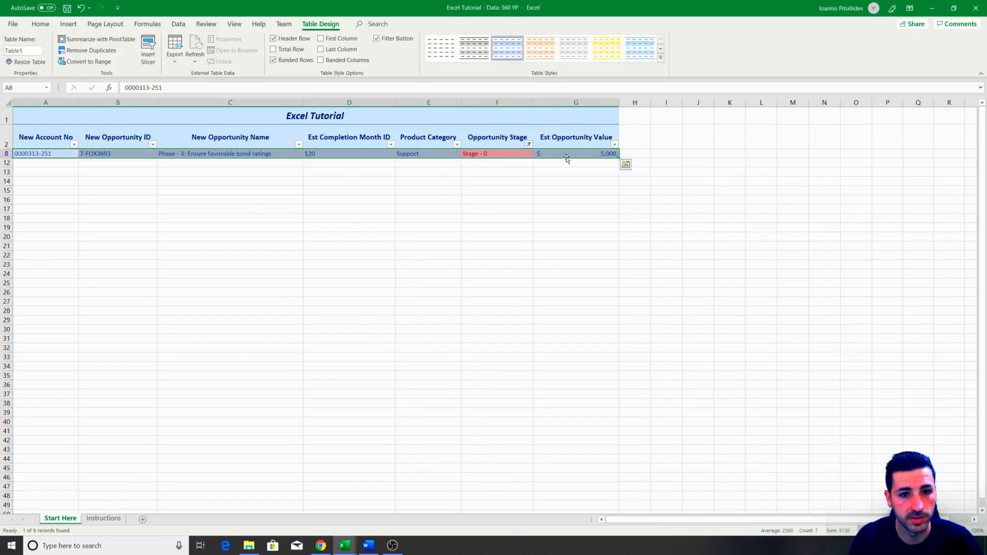
- Reselect all Opportunity Stage values to show every record in the table
left_click(529, 145)
left_click(431, 250)
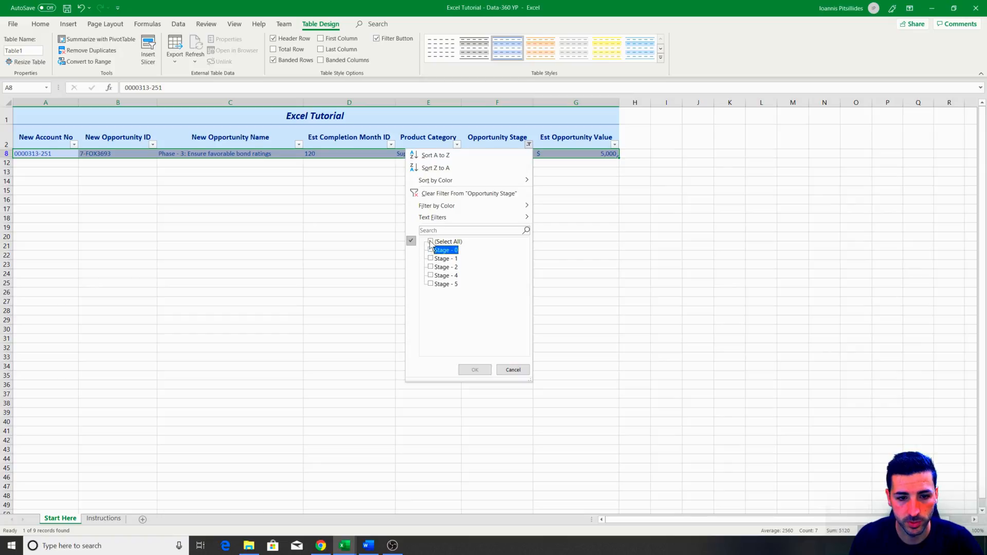
left_click(431, 241)
left_click(475, 369)
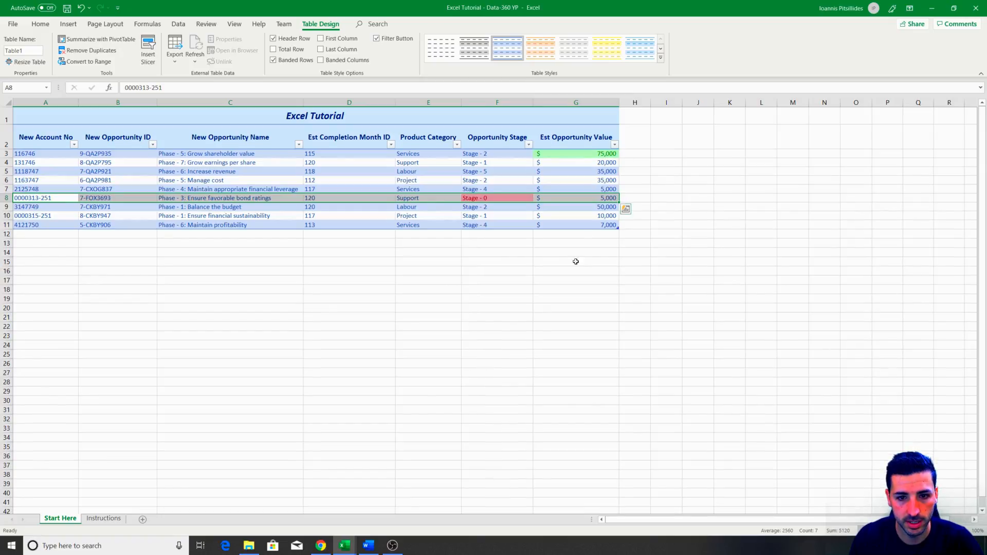
- Try the light orange banded table style, switch to the lighter blue banded style, and preview the other table styles
left_click(576, 180)
left_click(531, 56)
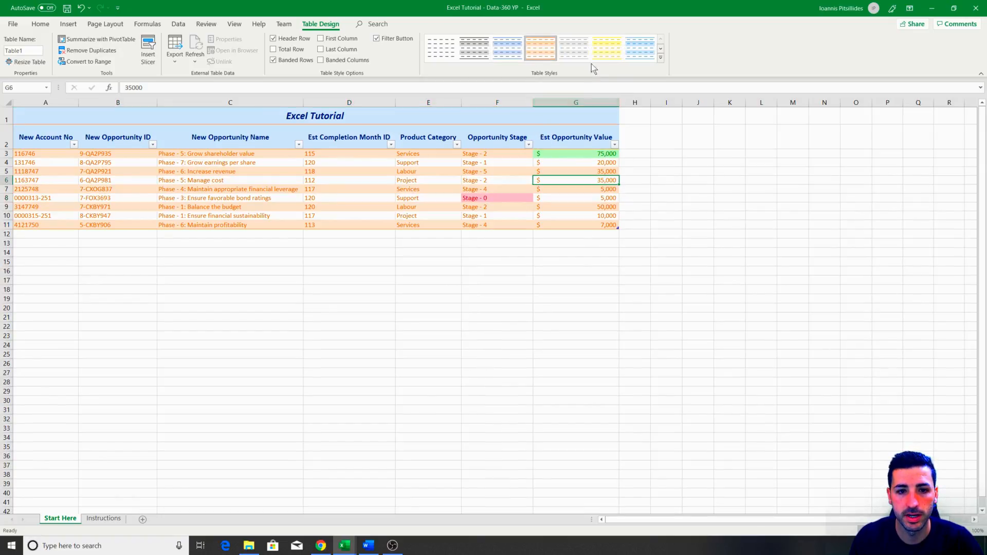
left_click(451, 138)
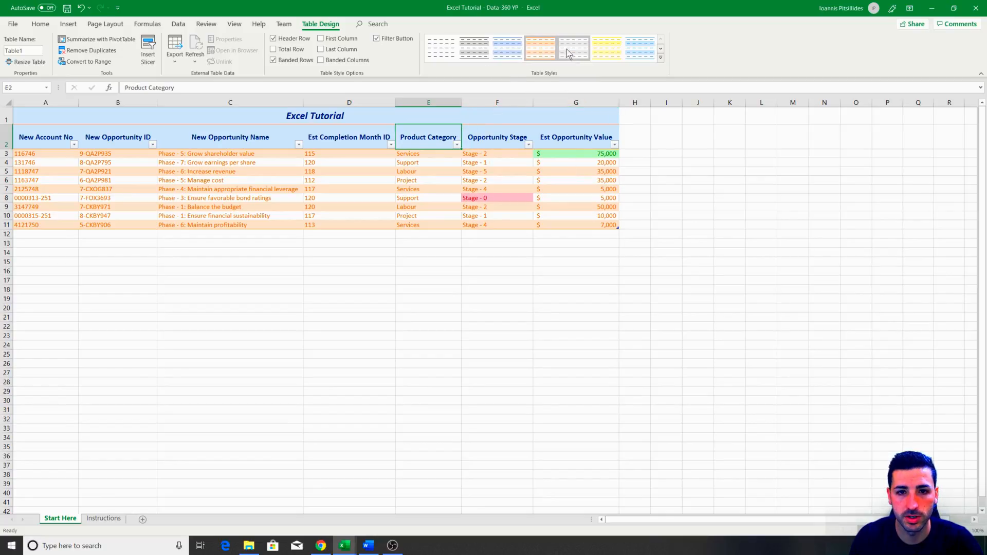
left_click(644, 51)
left_click(661, 58)
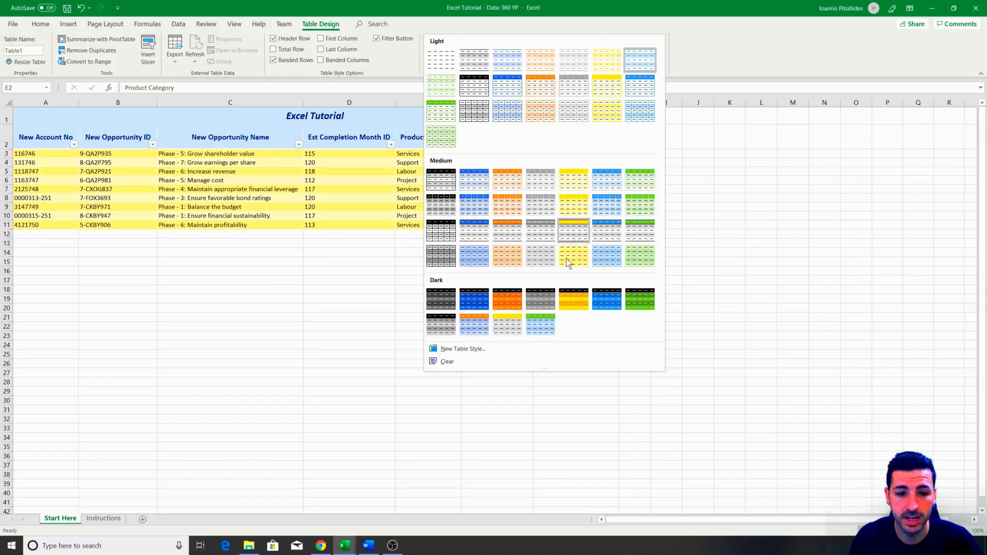
left_click(715, 137)
left_click(557, 147)
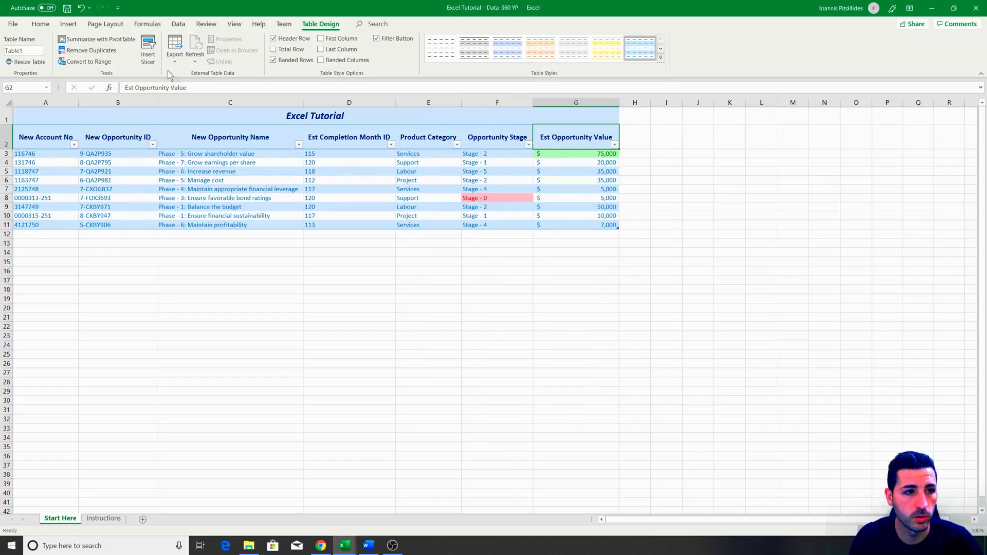
- Undo the table style changes, the stage filtering and the table conversion, restoring the plain range
left_click(80, 9)
left_click(81, 9)
left_click(81, 8)
left_click(80, 9)
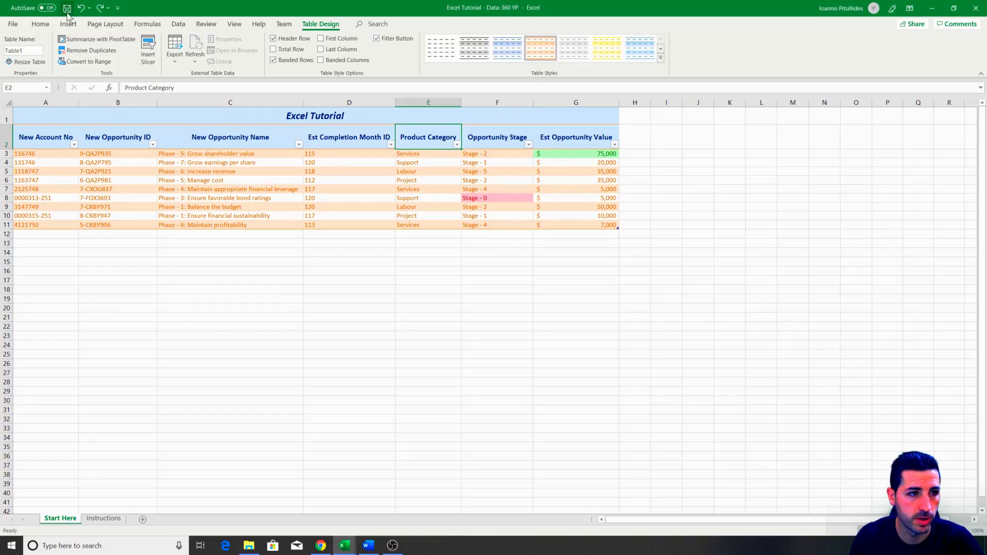
left_click(80, 9)
left_click(81, 9)
left_click(81, 9)
left_click(80, 9)
left_click(81, 9)
left_click(527, 188)
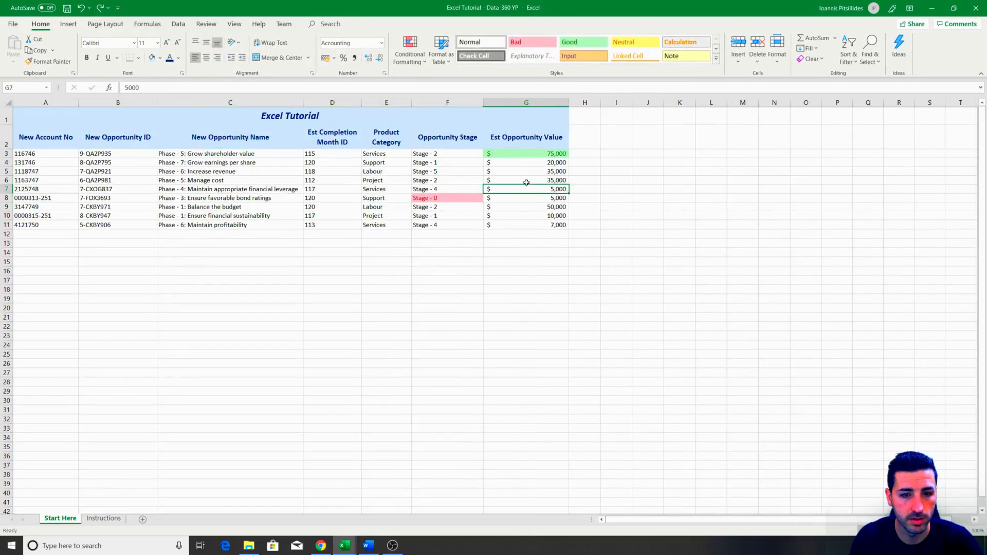
- Add filters to the header row A2:G2, and view the filter lists for New Account No and New Opportunity ID
left_click_drag(27, 141, 506, 148)
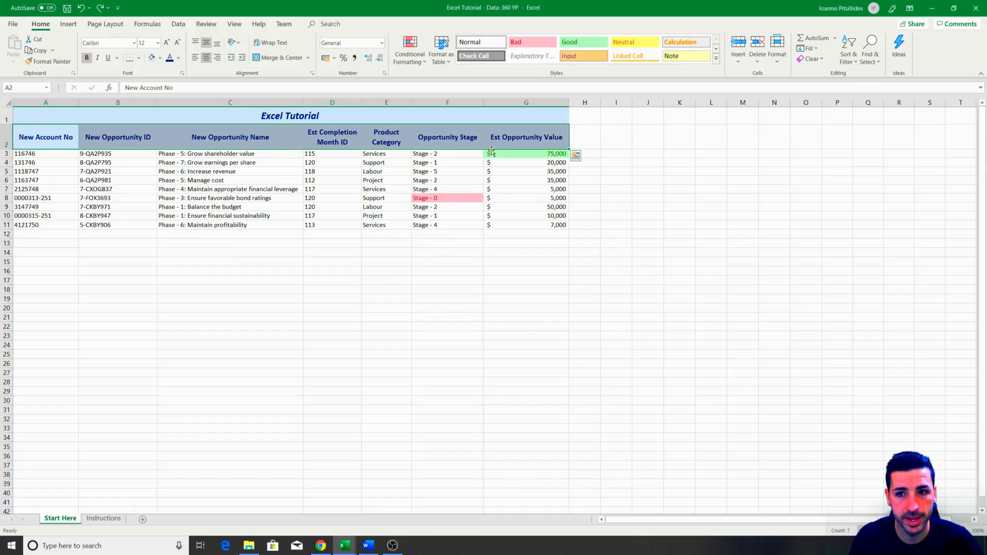
left_click(855, 64)
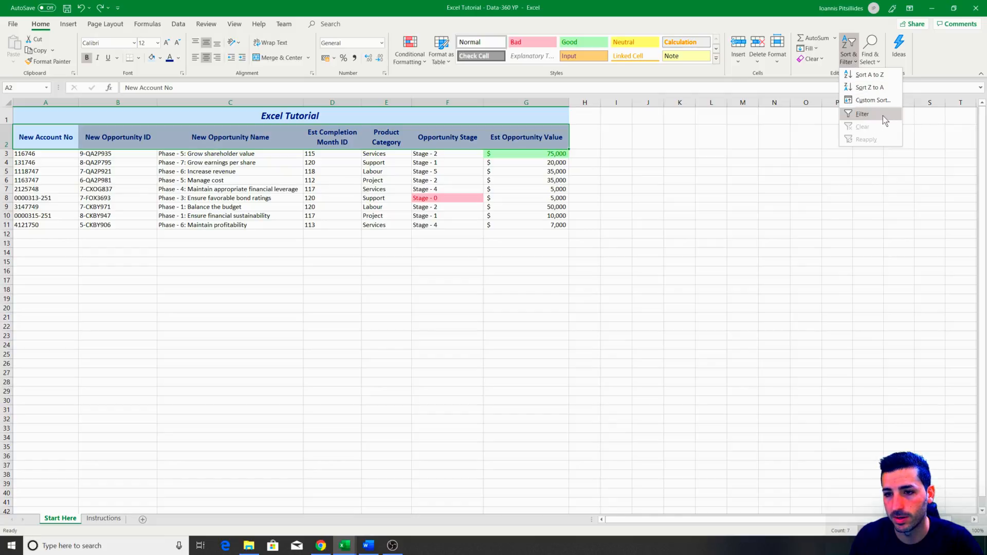
left_click(863, 115)
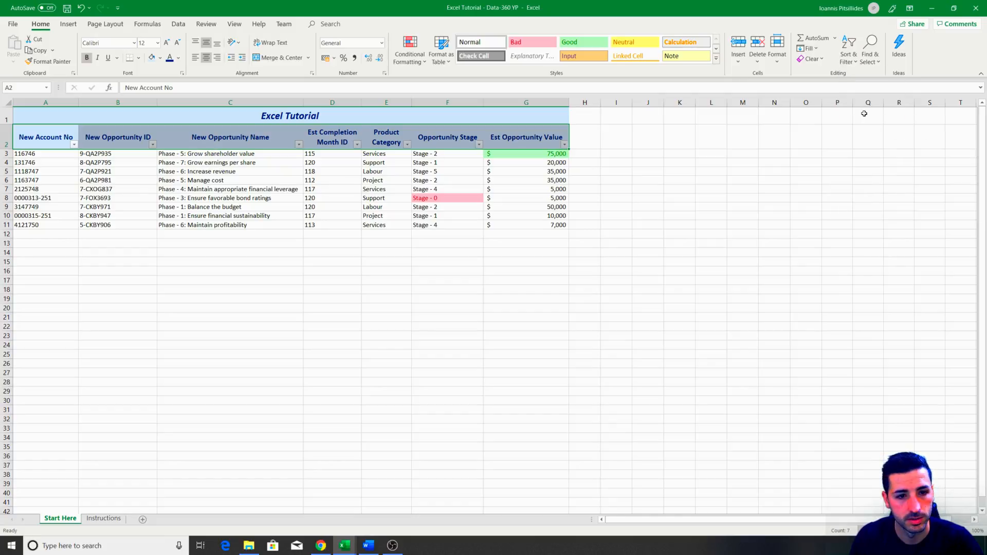
left_click(322, 216)
left_click(74, 145)
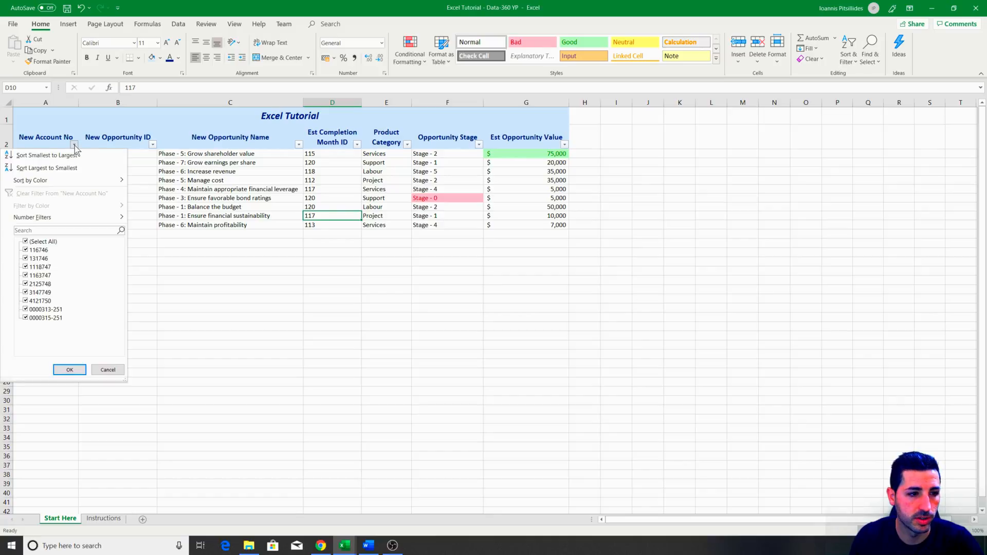
left_click(152, 144)
left_click(153, 145)
left_click(260, 145)
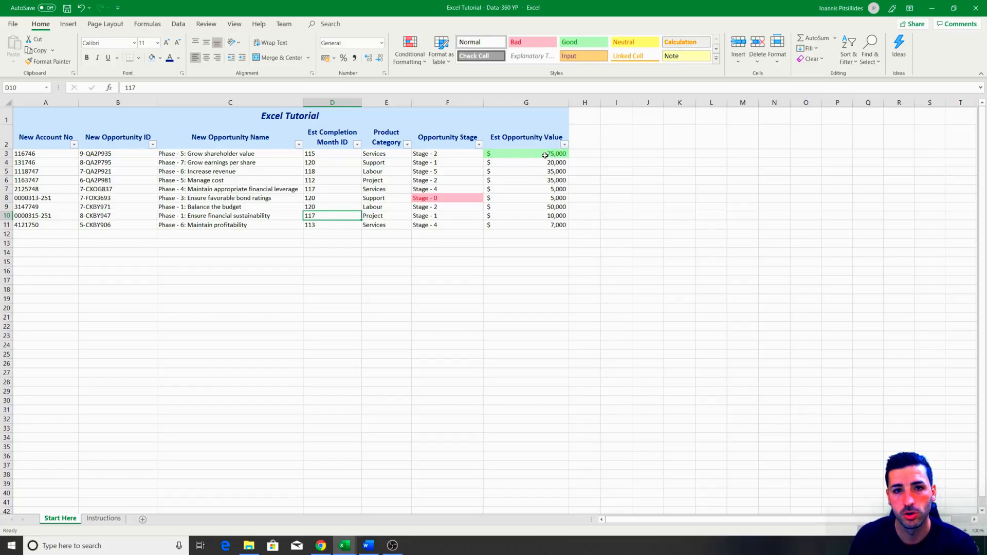
- Sort the records by Est Opportunity Value from largest to smallest, expanding the selection to the adjacent columns
left_click_drag(542, 152, 541, 225)
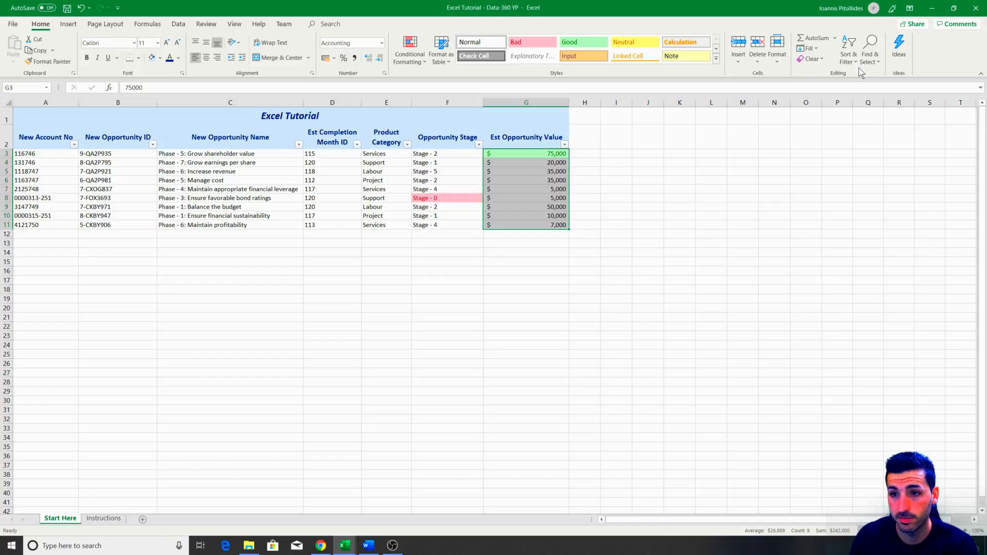
left_click(850, 58)
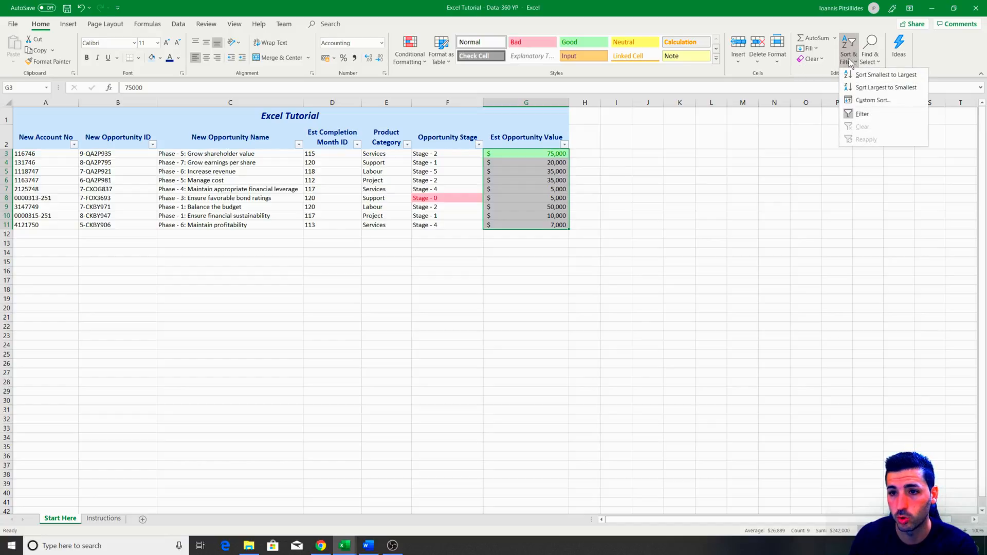
left_click(879, 89)
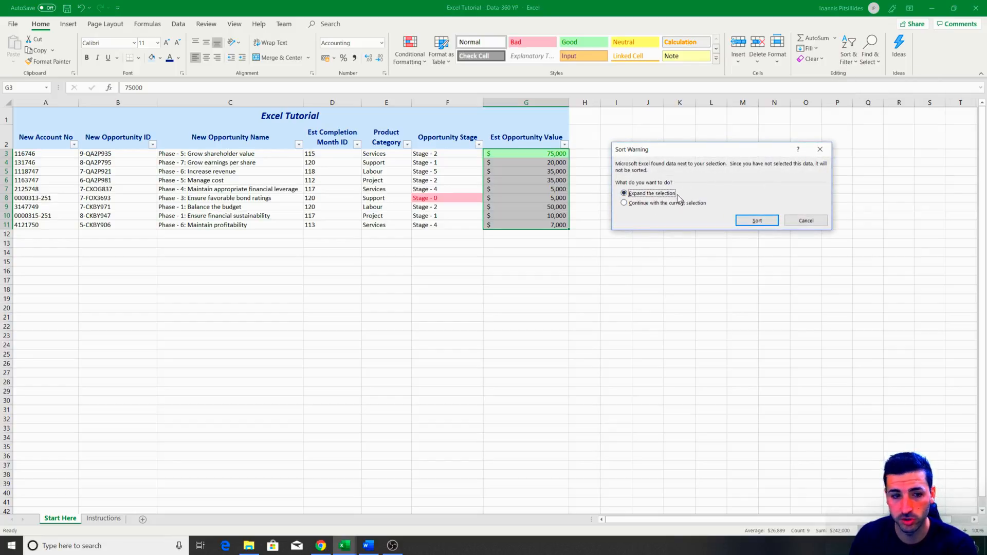
left_click(758, 221)
left_click_drag(538, 155, 36, 161)
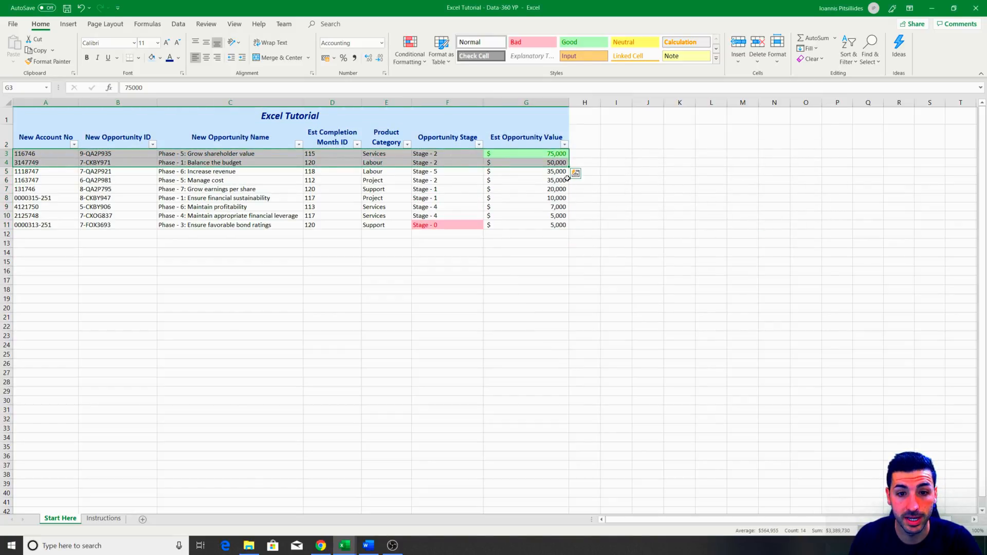
left_click(547, 156)
left_click(553, 163)
left_click(552, 171)
- Add green gradient data bars to the Est Opportunity Value cells G3:G11
left_click_drag(551, 225, 548, 153)
left_click(410, 57)
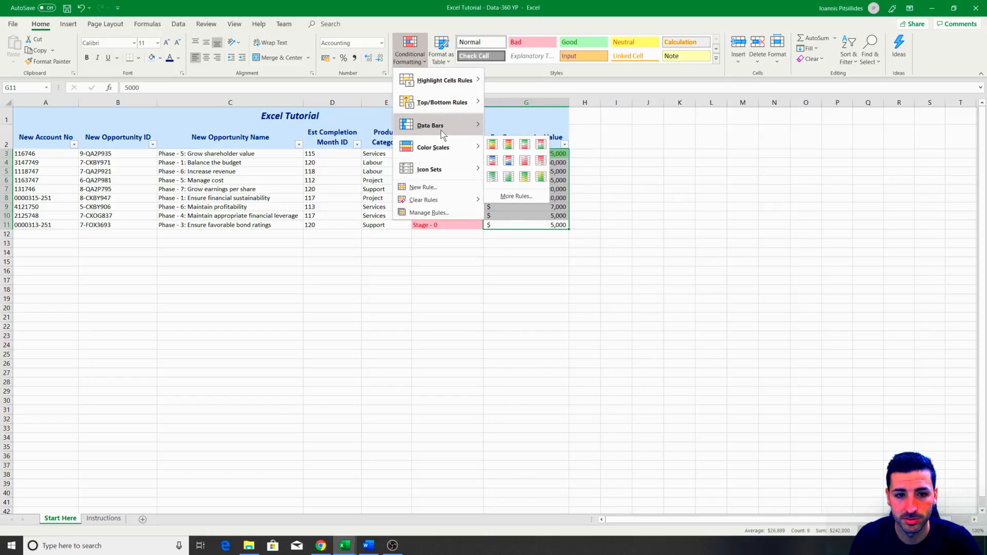
mouse_move(440, 129)
left_click(509, 136)
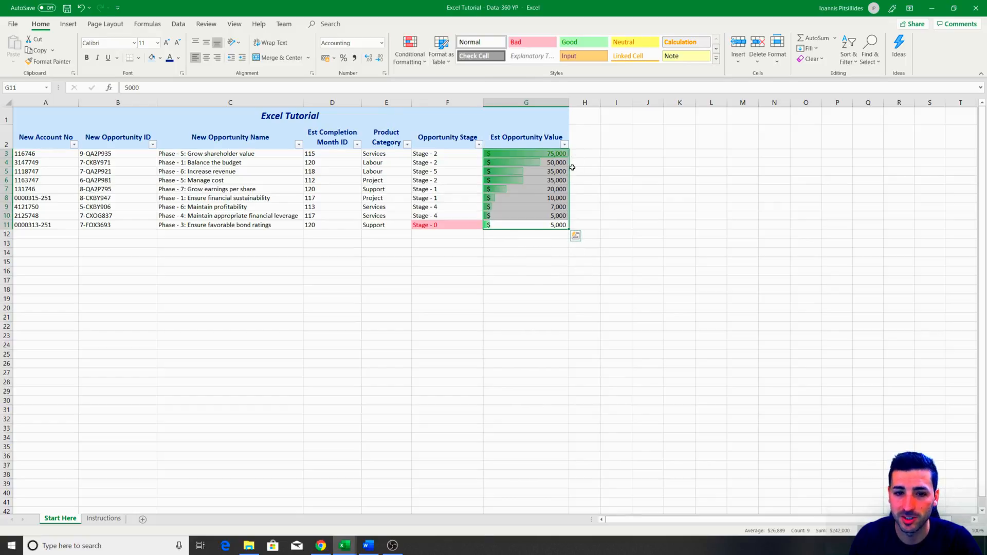
left_click(671, 196)
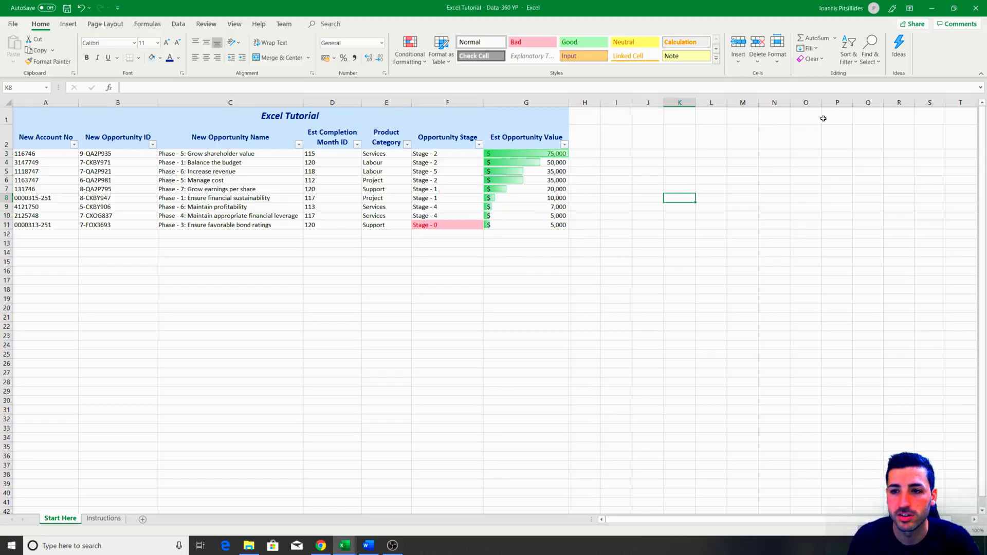
- View the sort options for the Product Category cells E3:E11 and the gallery of table styles without applying any
left_click(856, 60)
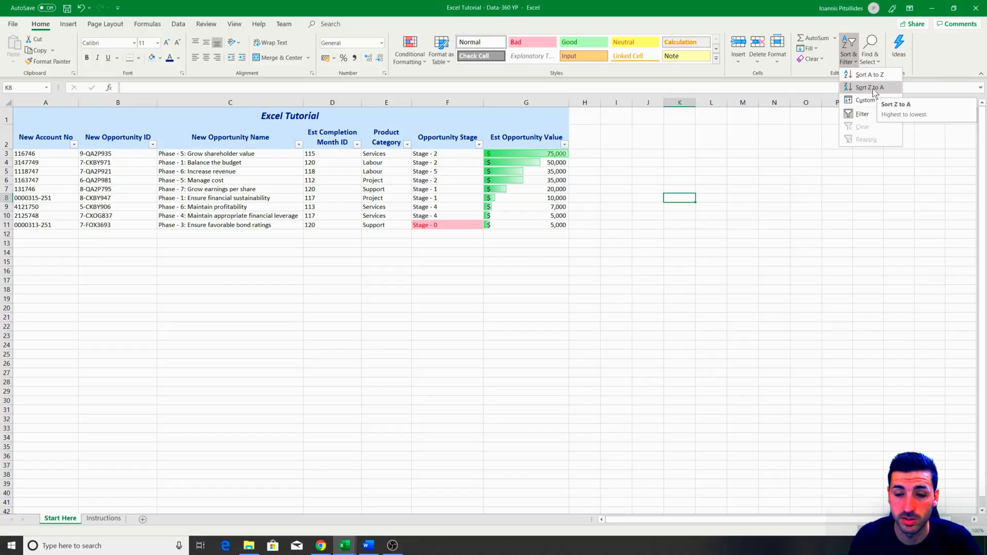
left_click(223, 193)
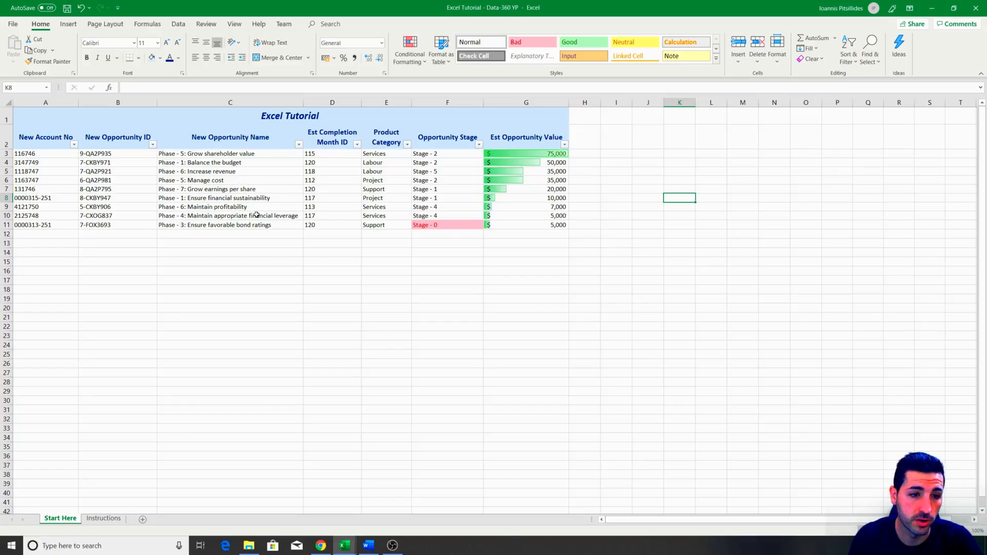
left_click(379, 211)
left_click_drag(376, 153, 391, 224)
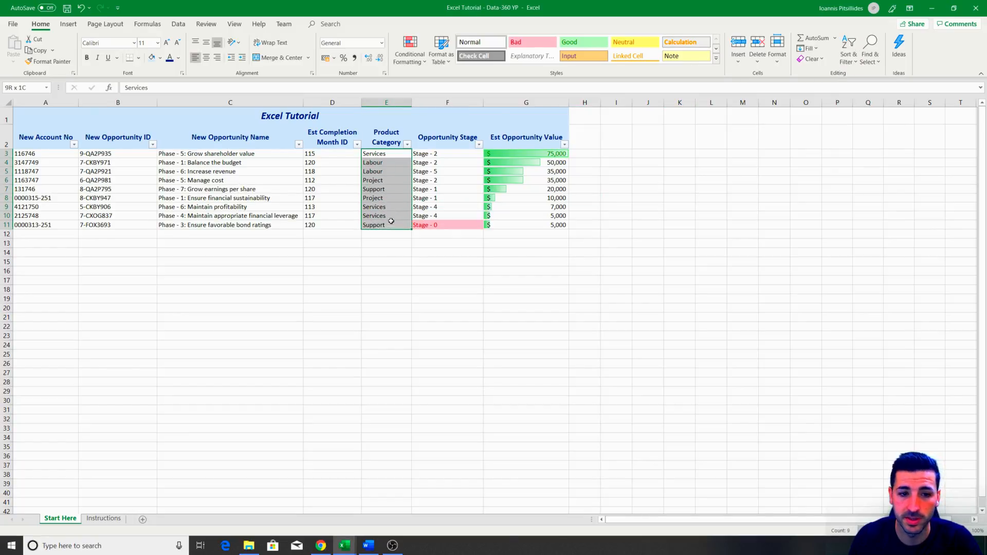
left_click(856, 63)
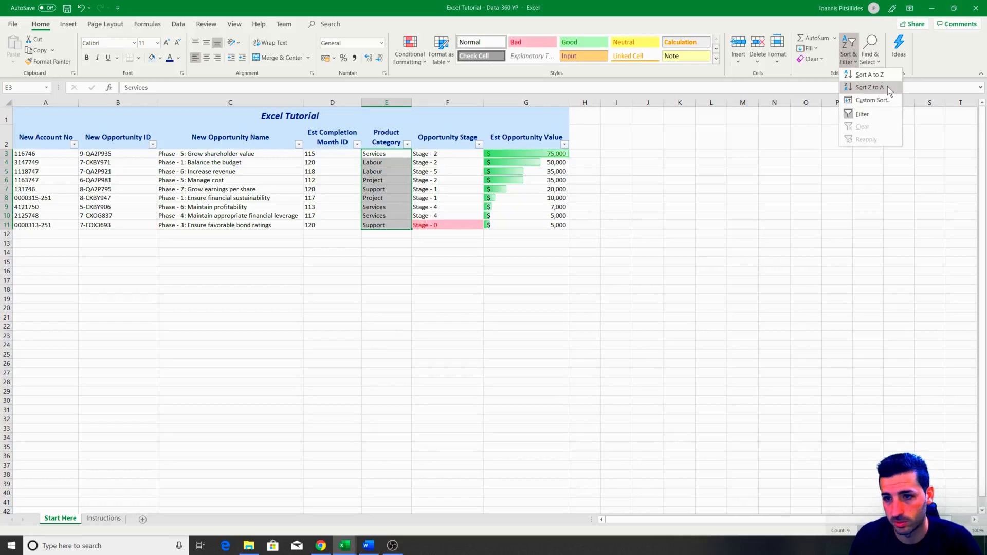
key("Escape")
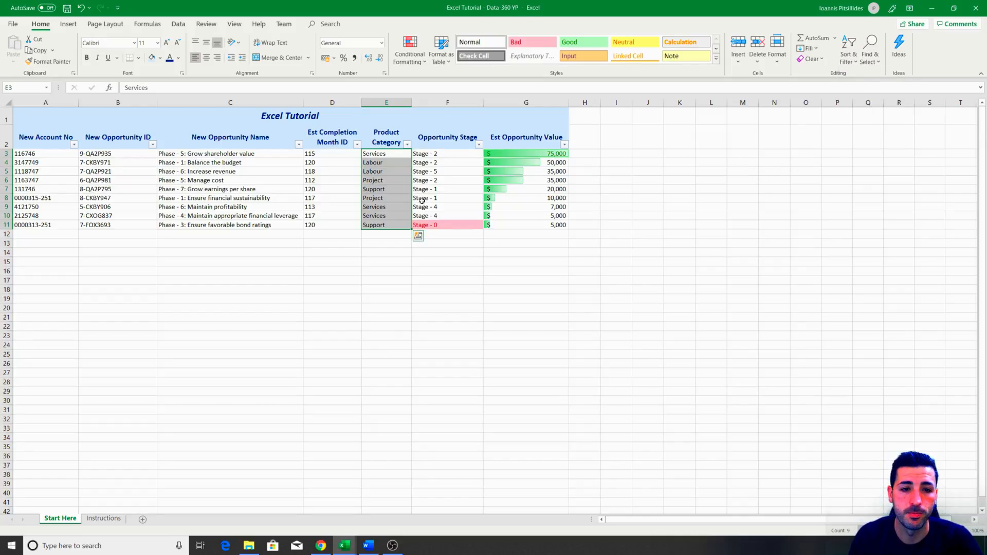
left_click(442, 58)
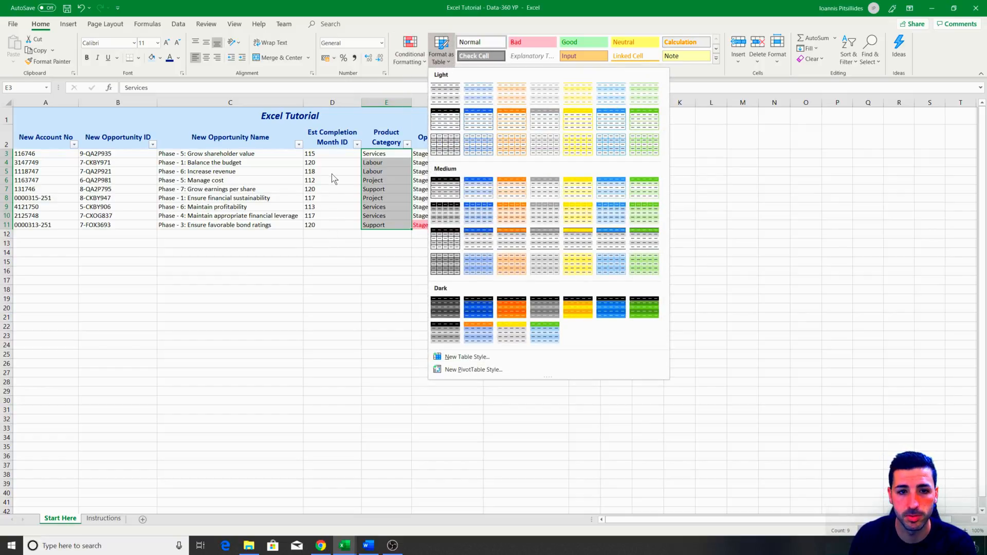
key("Escape")
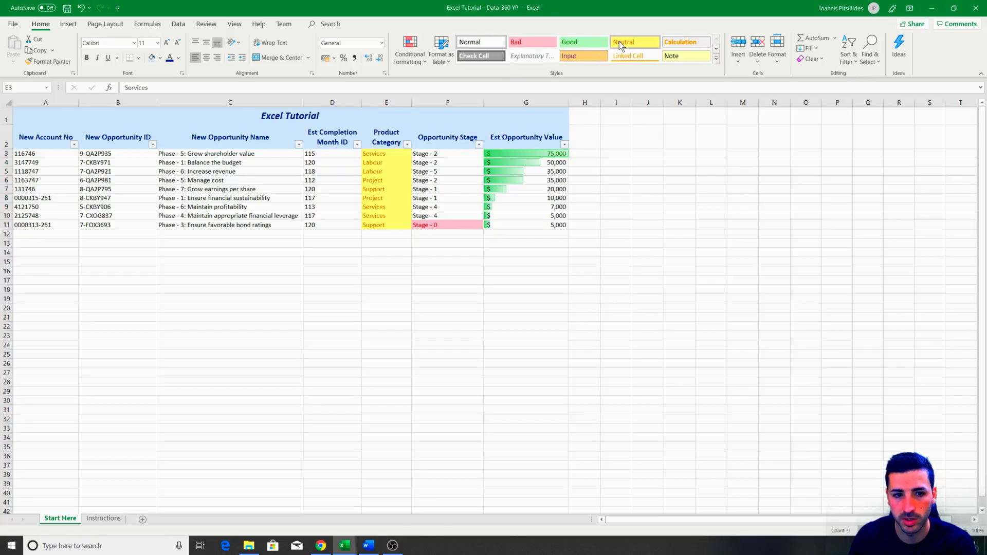
- Try the Good cell style on the Labour cell E4, and undo it
left_click(391, 164)
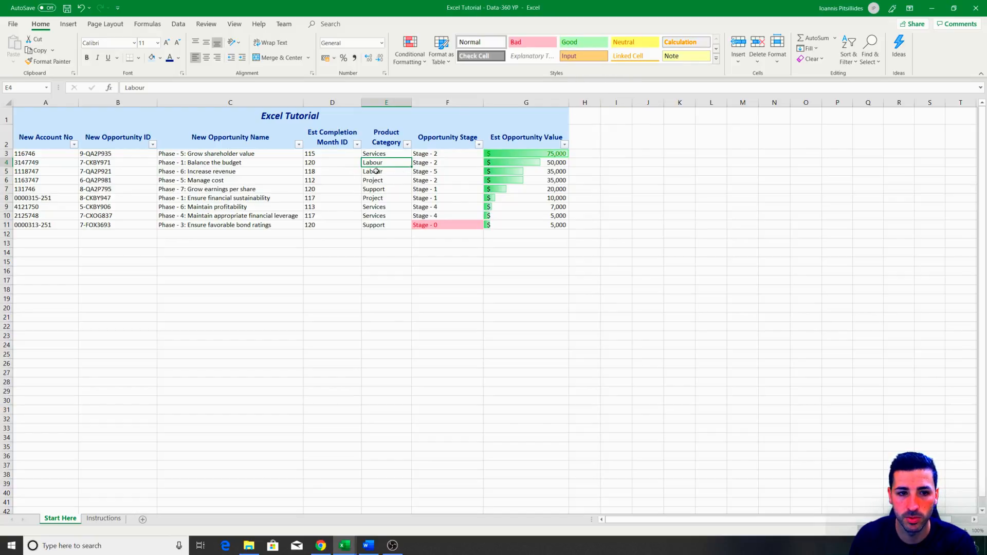
left_click(577, 41)
left_click(394, 191)
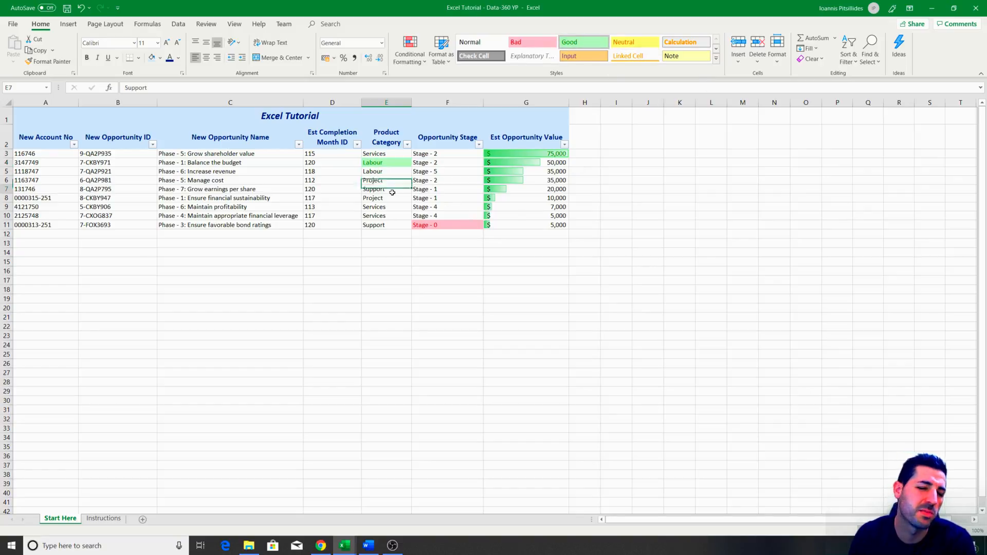
left_click(397, 162)
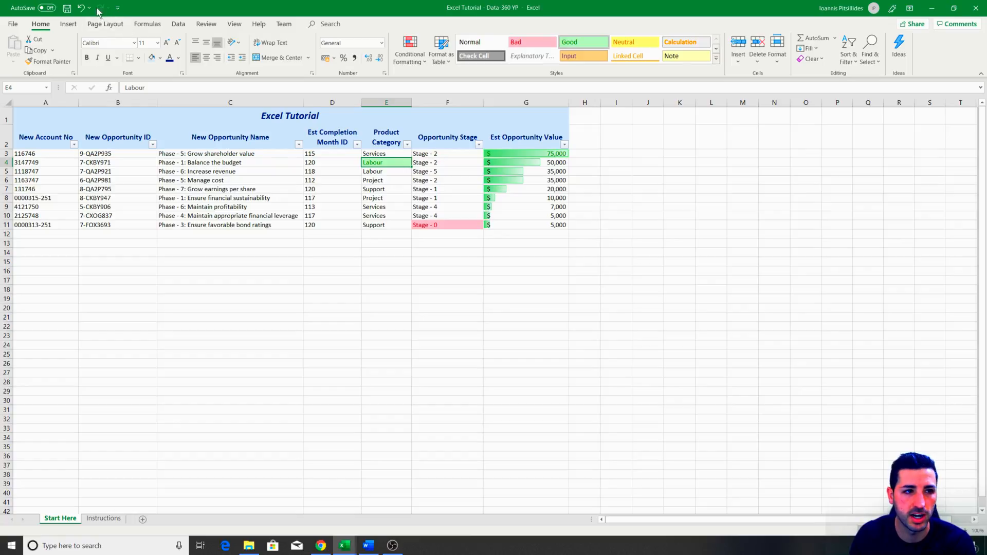
left_click(81, 8)
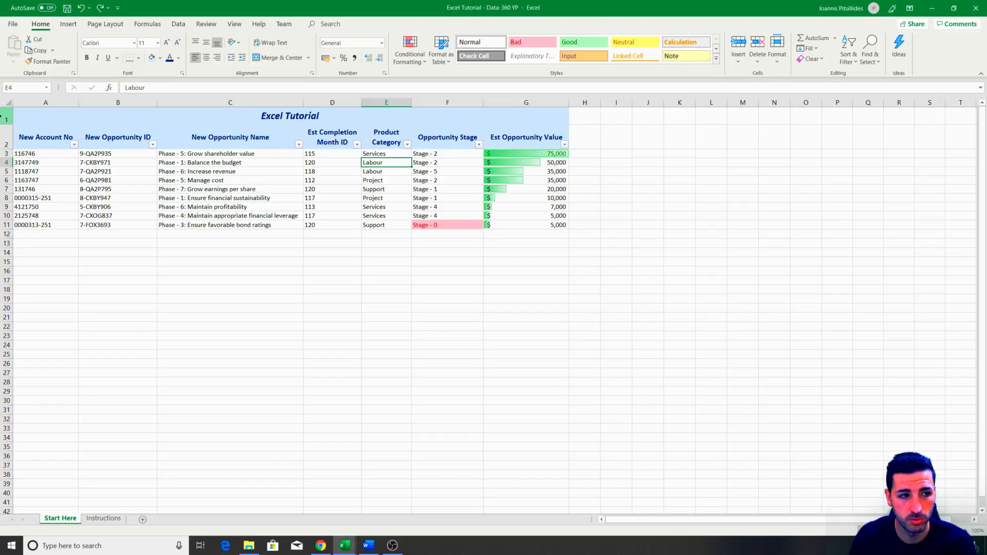
- View the row options for header row 2, and insert a blank column before Product Category
right_click(8, 140)
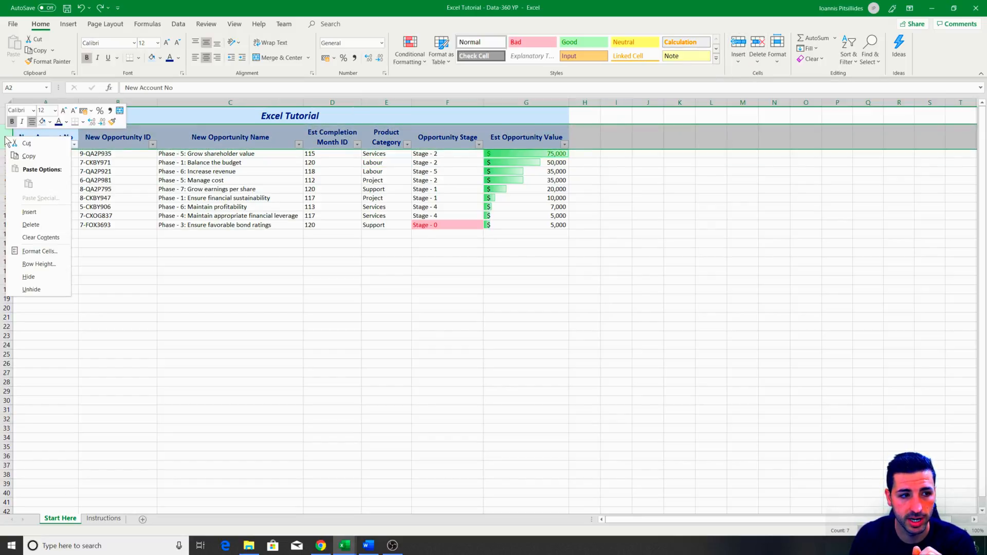
left_click(222, 253)
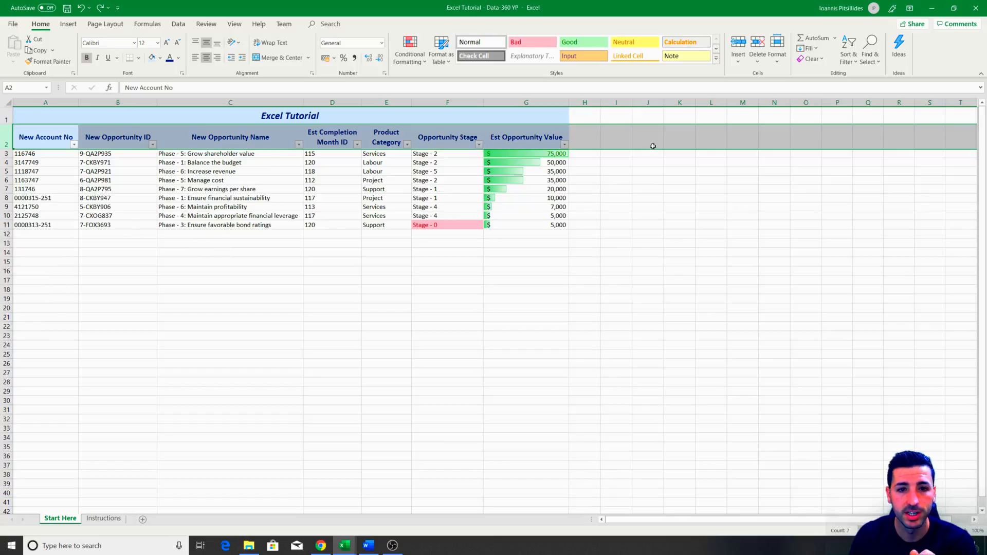
left_click(385, 102)
right_click(396, 102)
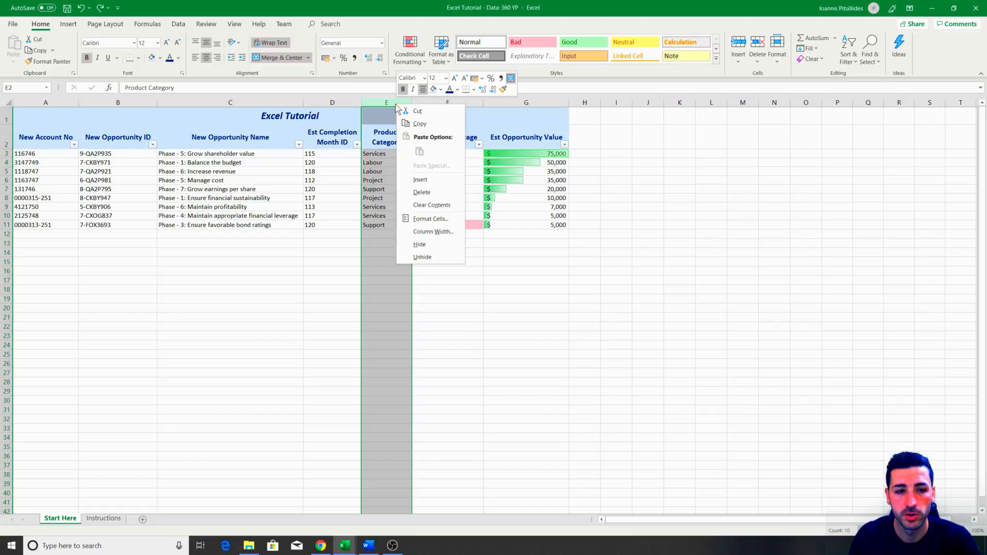
left_click(432, 176)
left_click(402, 281)
- Check the inserted column E within the table, and undo the column insertion
left_click_drag(395, 309, 382, 119)
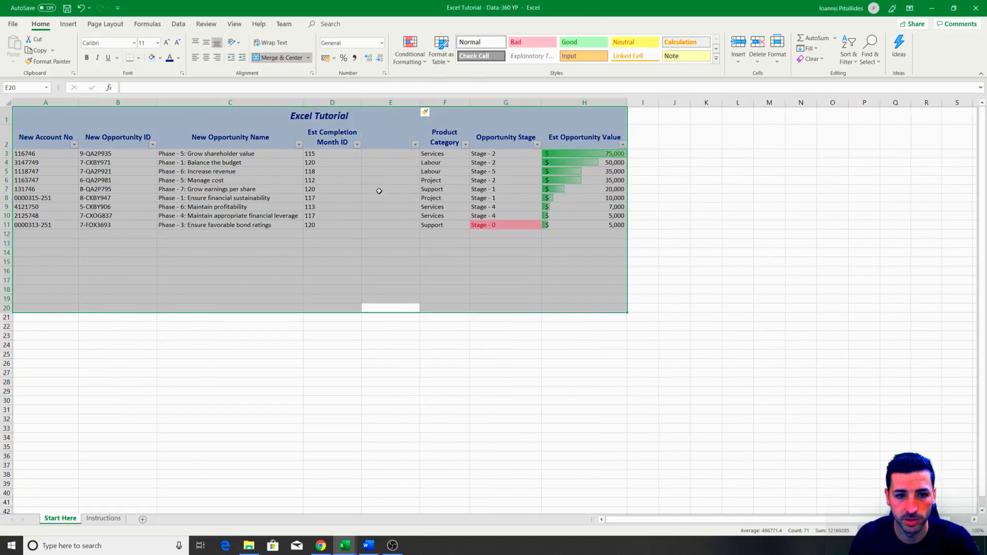
left_click(382, 216)
left_click(394, 145)
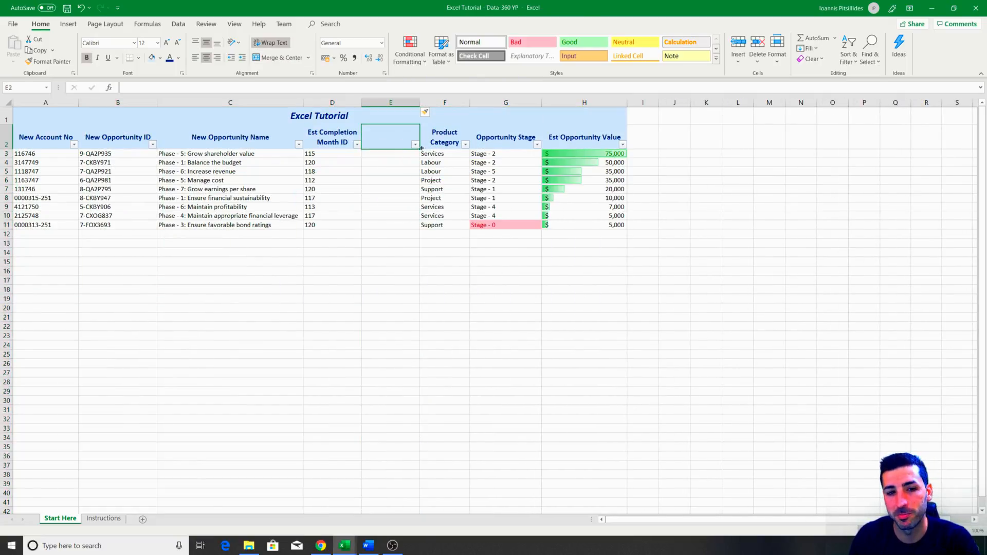
left_click_drag(57, 137, 603, 225)
left_click_drag(447, 288, 441, 281)
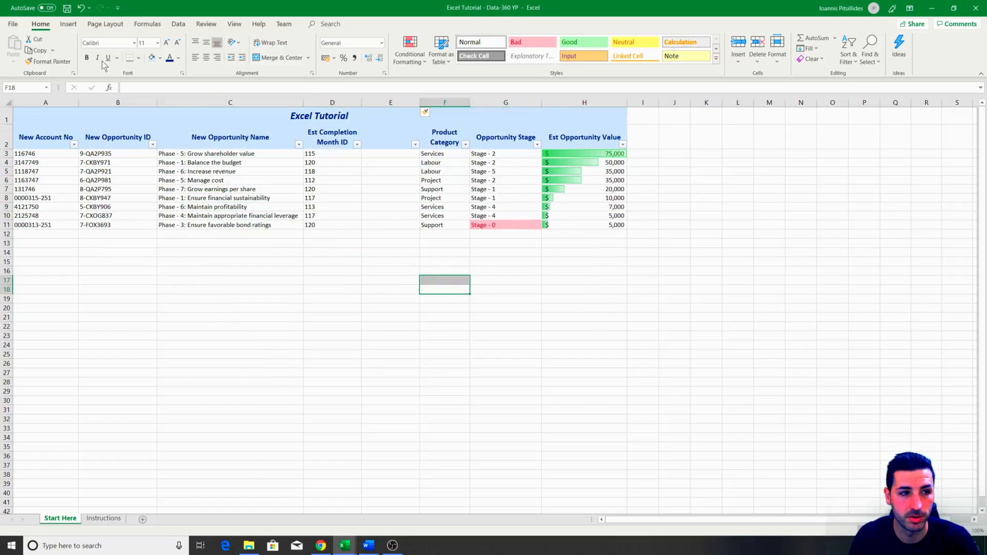
left_click(80, 8)
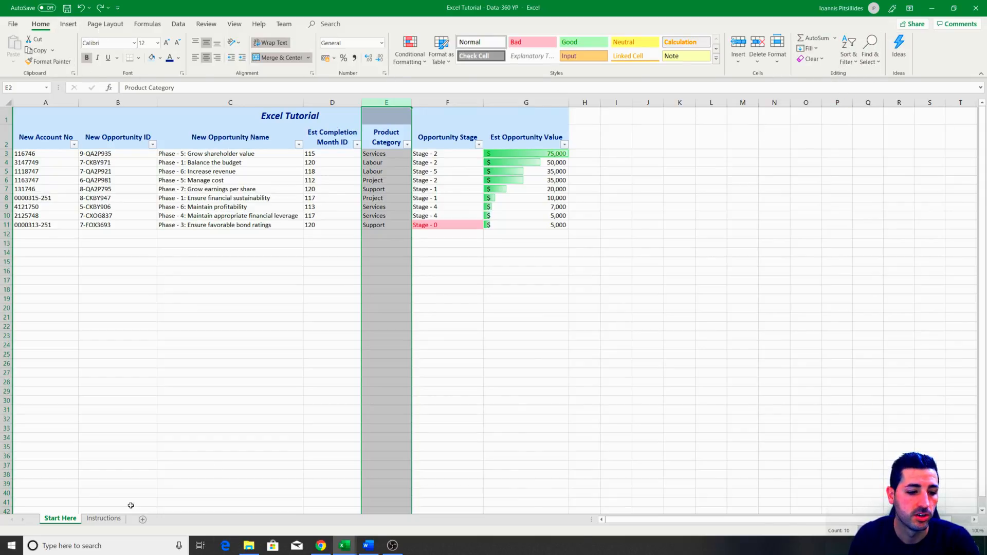
- Review the Part 1 topics up to "Go over the graphs" on the Instructions sheet, and return to the Start Here sheet
left_click(104, 519)
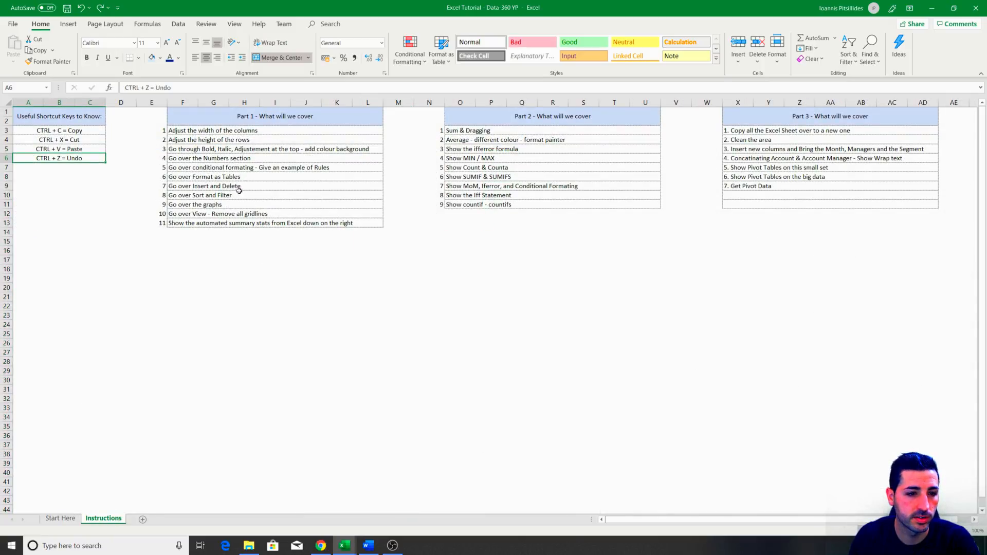
left_click_drag(220, 196, 228, 178)
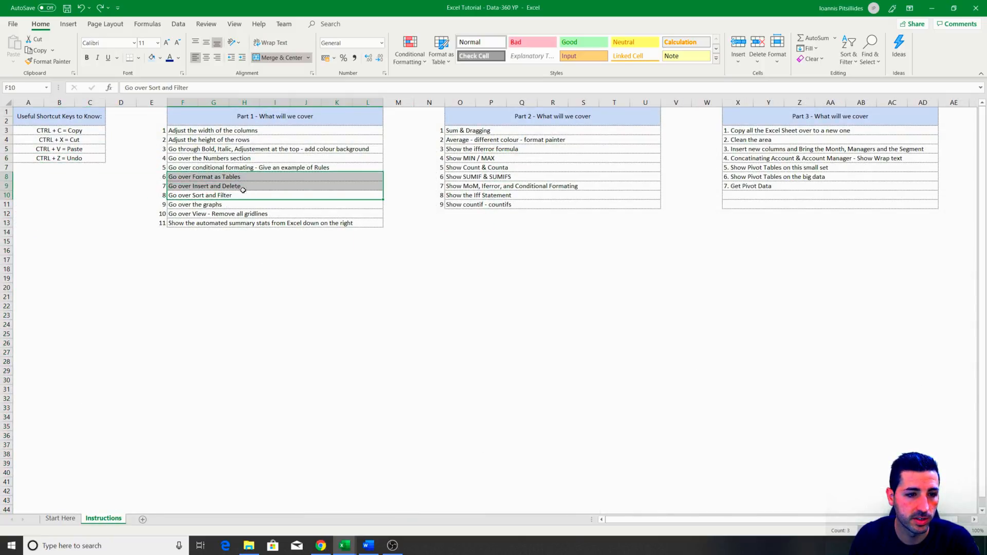
left_click(222, 205)
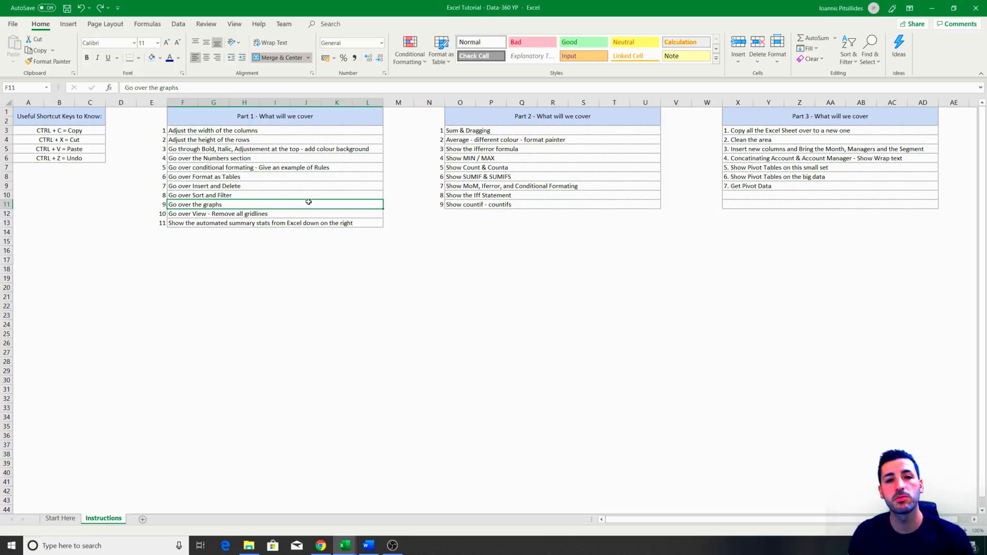
left_click(55, 519)
left_click_drag(470, 327, 468, 320)
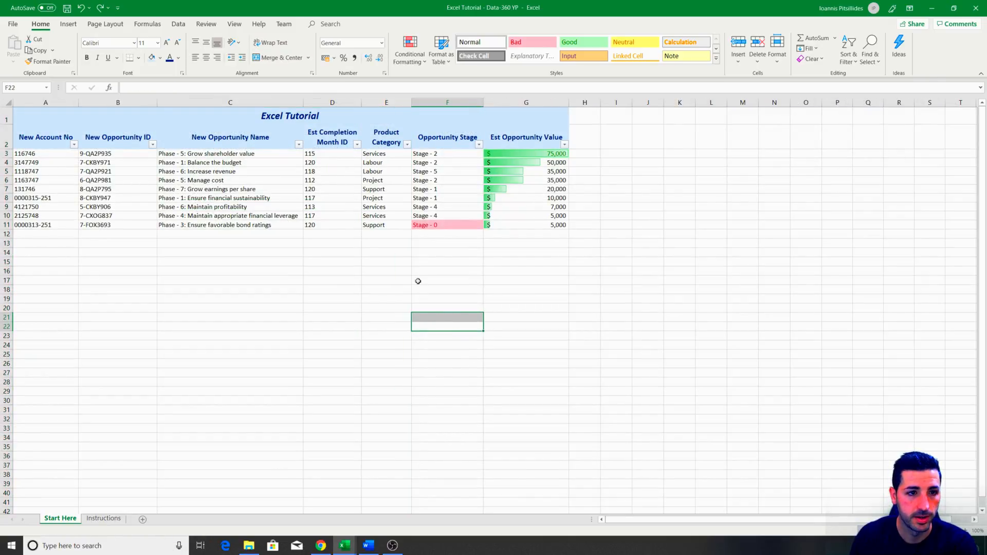
left_click(117, 189)
left_click(45, 171)
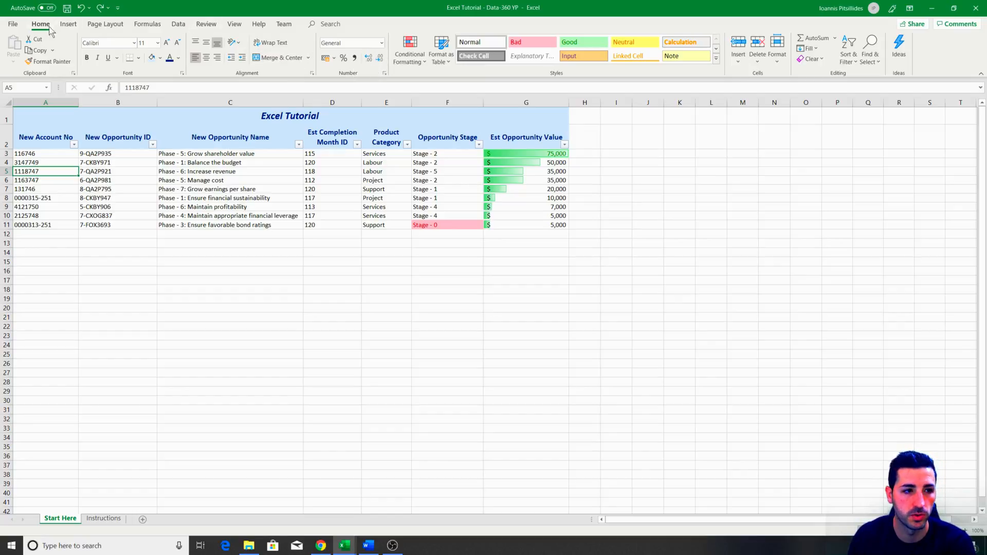
- Open the recommended charts for the opportunity stages and values in F3:G11, and move the chart dialog clear of the table
left_click(68, 24)
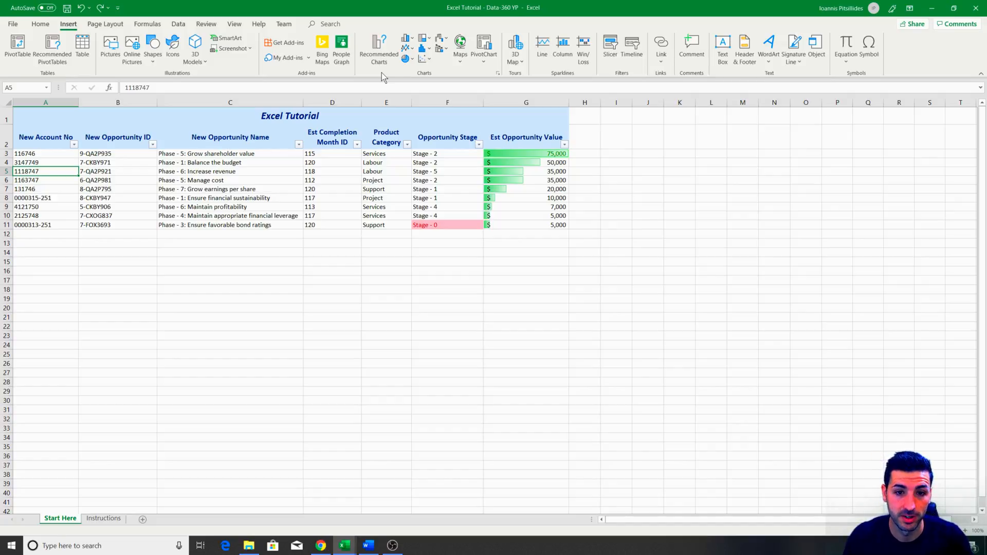
left_click(436, 154)
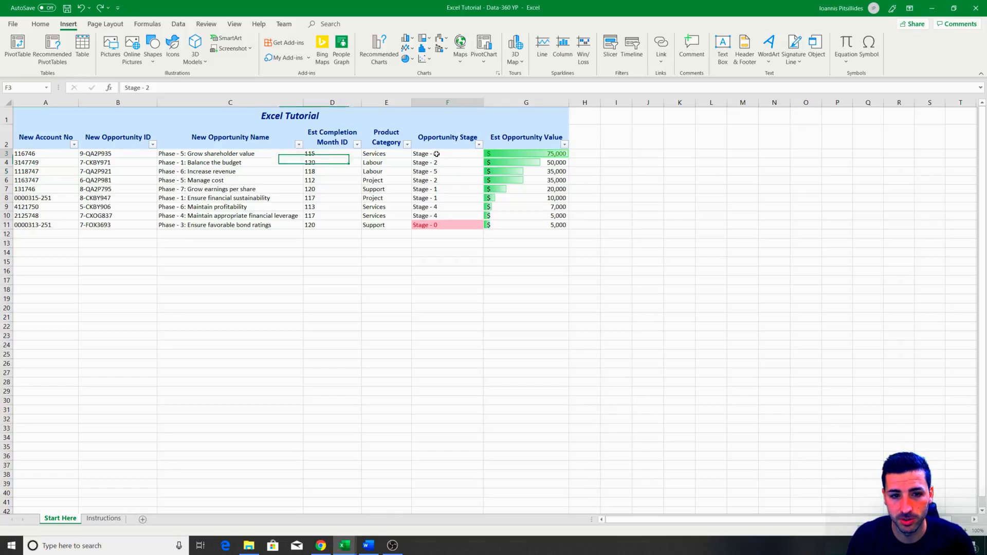
mouse_move(455, 145)
left_mouse_down()
mouse_move(513, 176)
mouse_move(517, 216)
mouse_move(538, 226)
mouse_move(502, 190)
mouse_move(443, 159)
left_mouse_up()
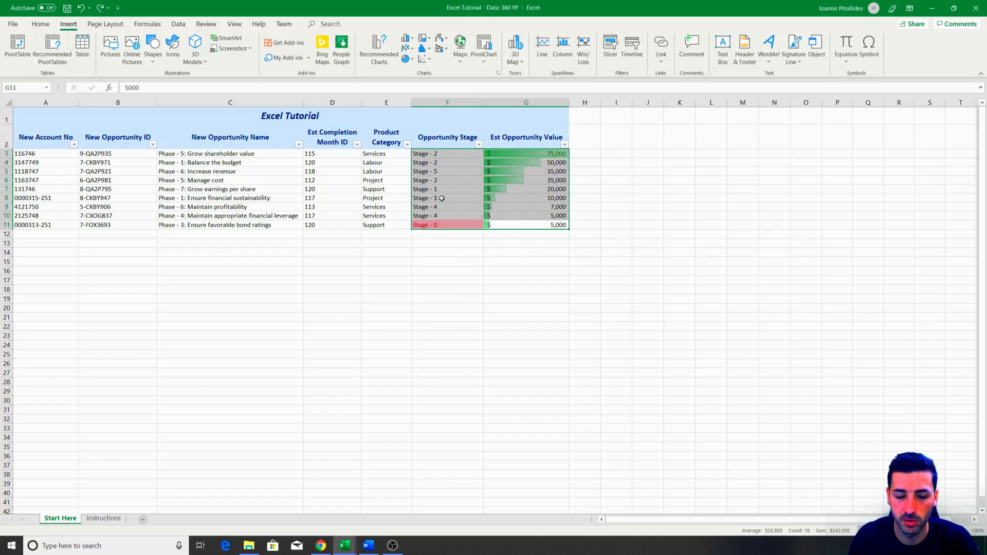
left_click(385, 62)
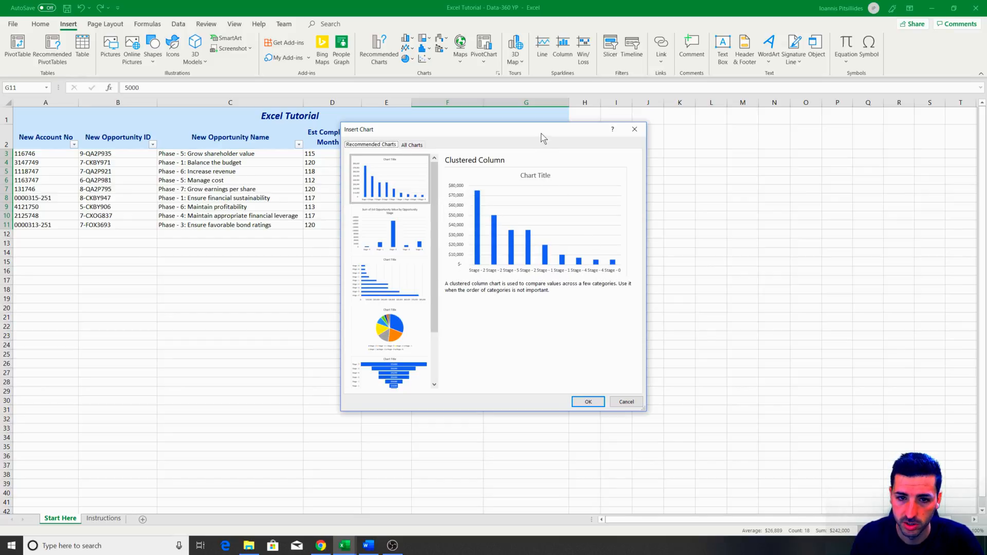
left_click_drag(545, 138, 836, 145)
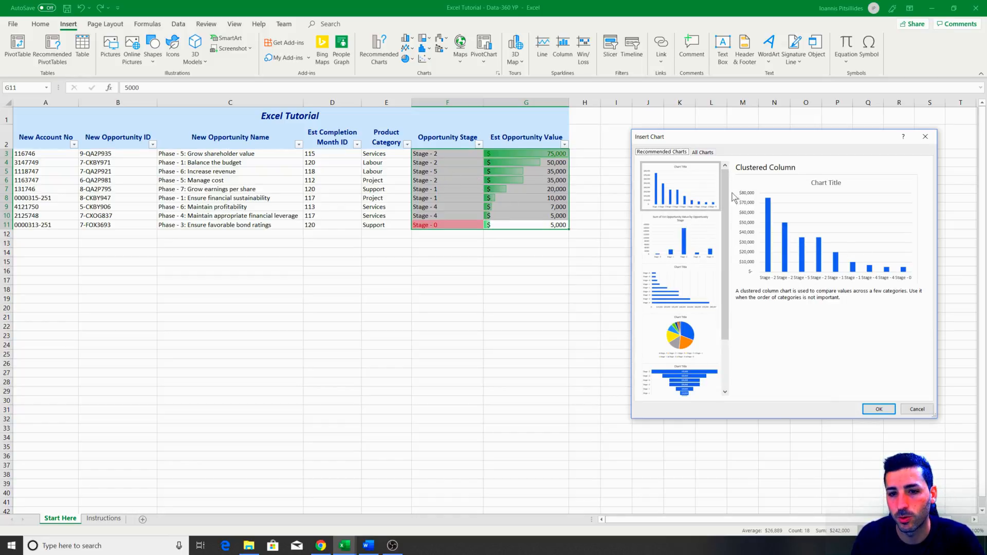
- Preview the recommended Funnel and Pie charts for the selected stages and values
scroll(689, 226, "down", 2)
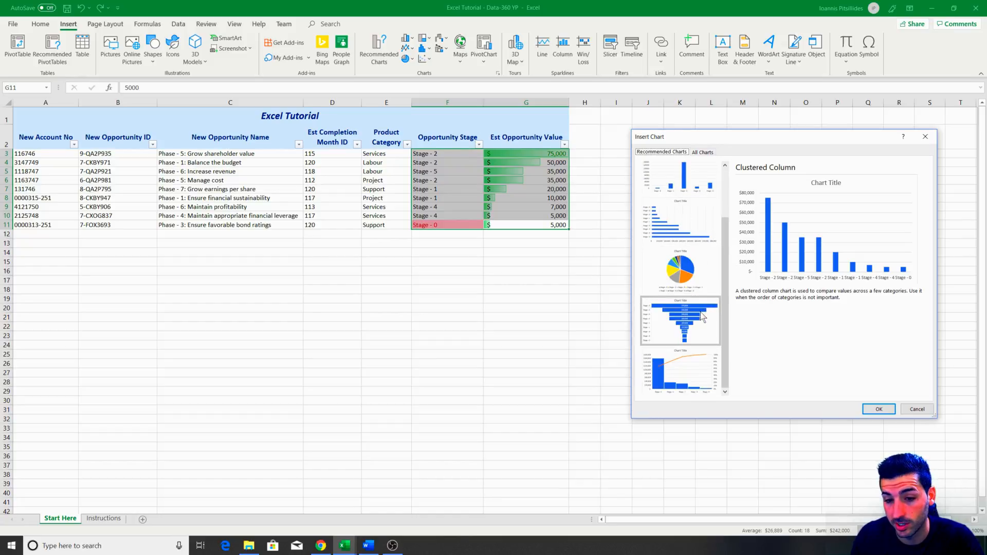
left_click(686, 333)
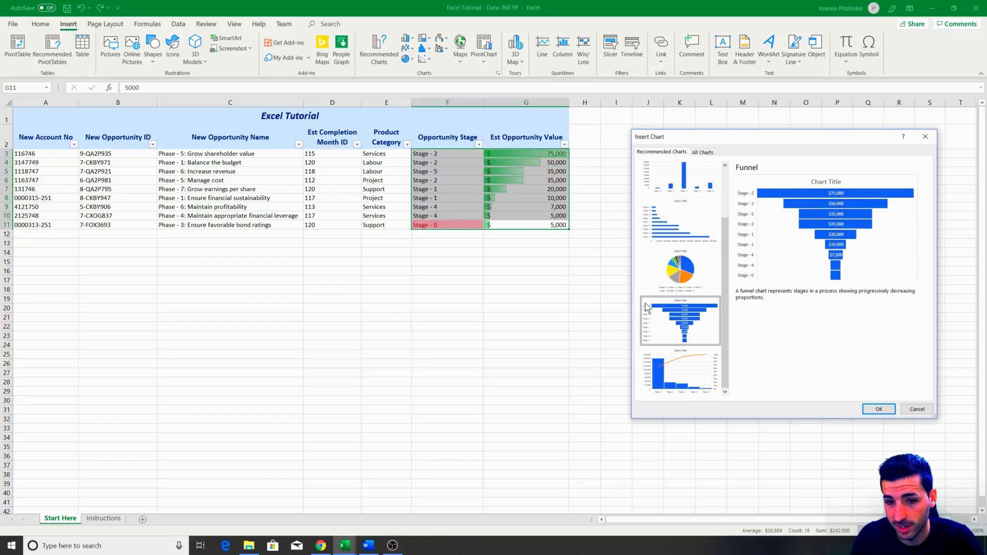
left_click(689, 275)
left_click_drag(736, 142, 503, 121)
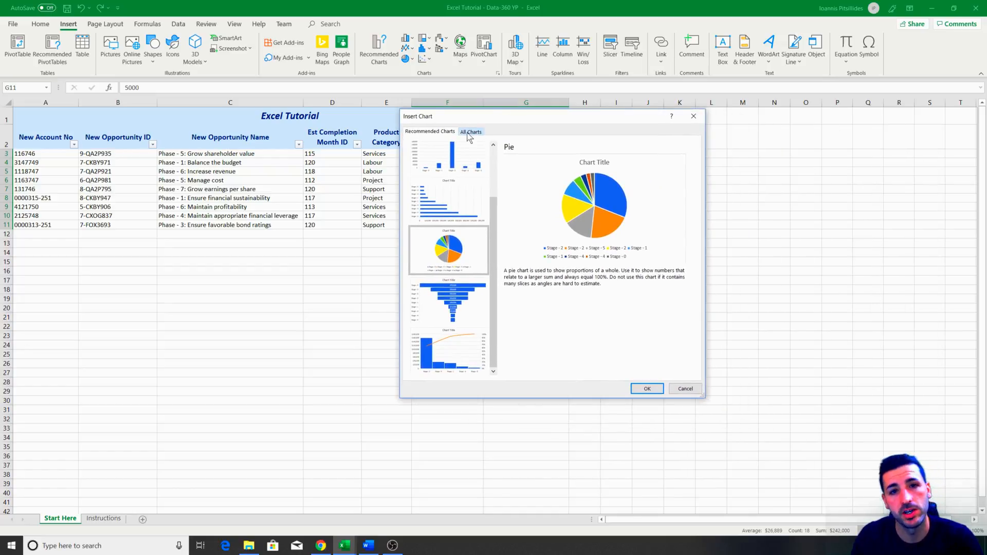
- Browse all available chart types, comparing the Line, Pie, Bar and Column options
left_click(470, 132)
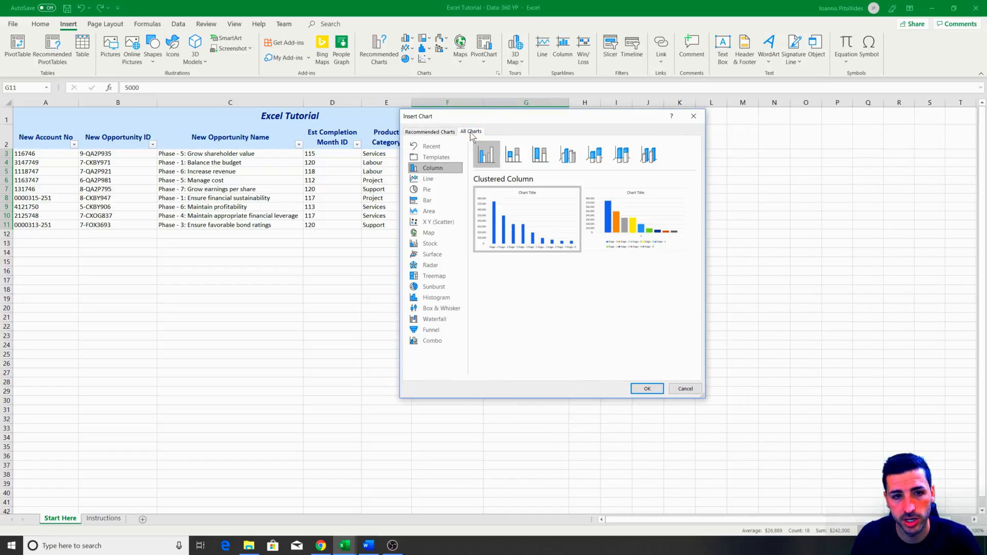
left_click(442, 179)
left_click(426, 190)
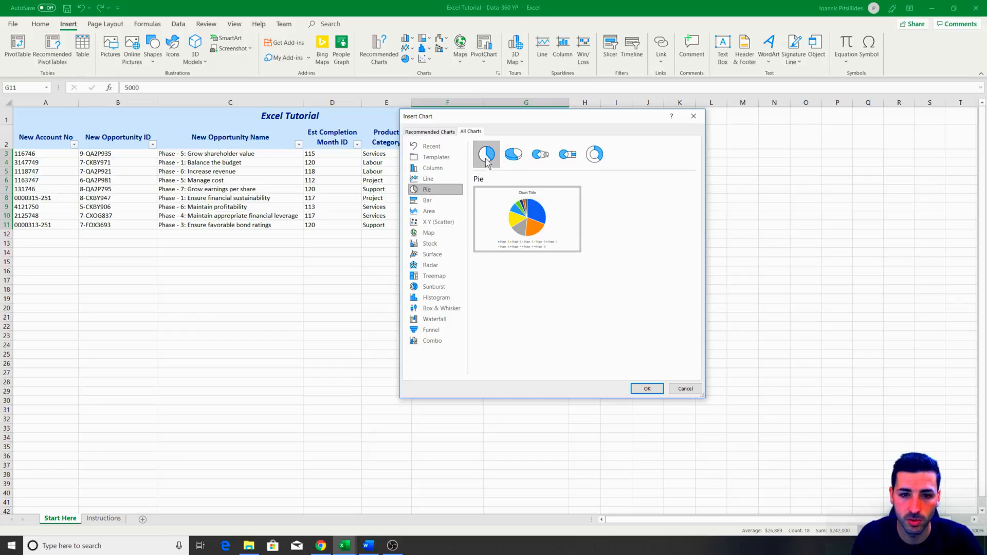
left_click(432, 201)
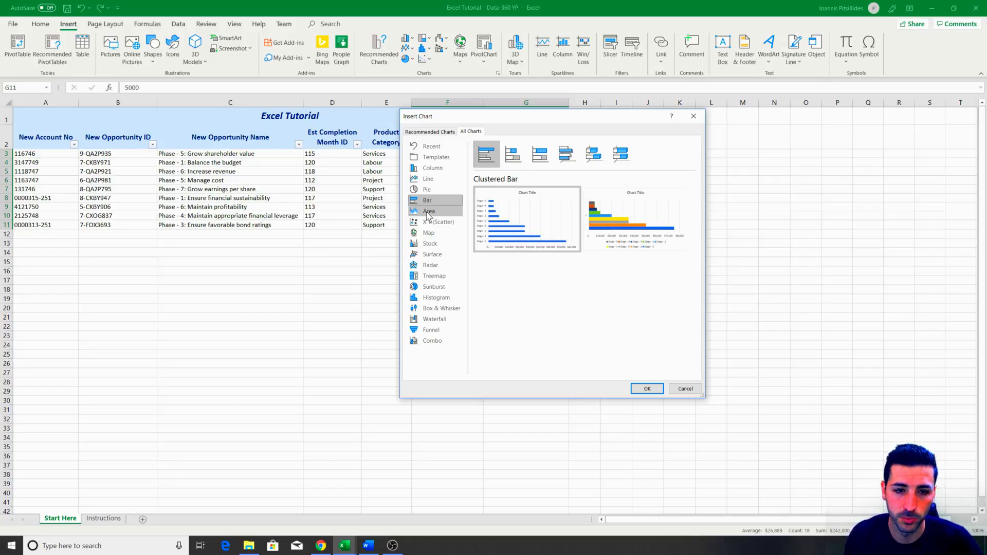
left_click(428, 189)
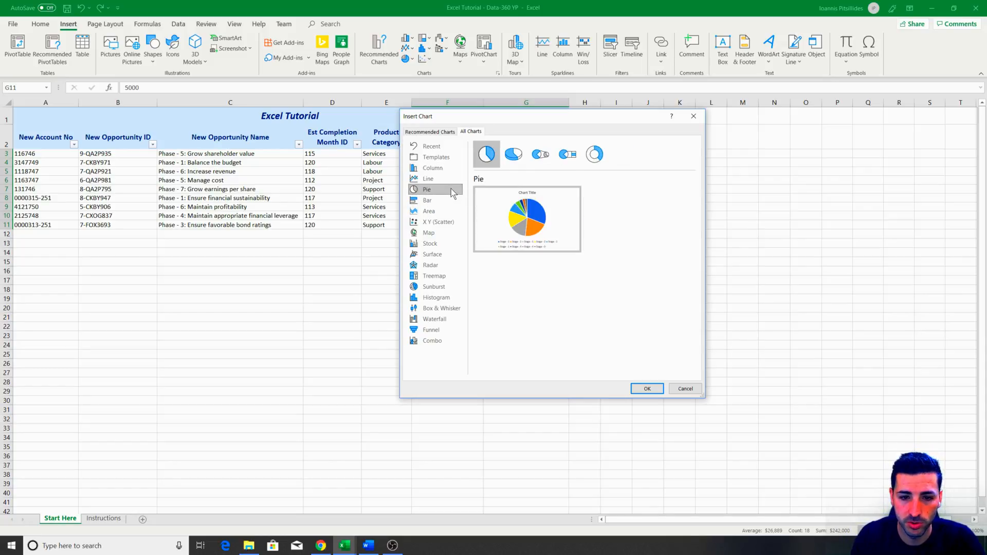
left_click(442, 168)
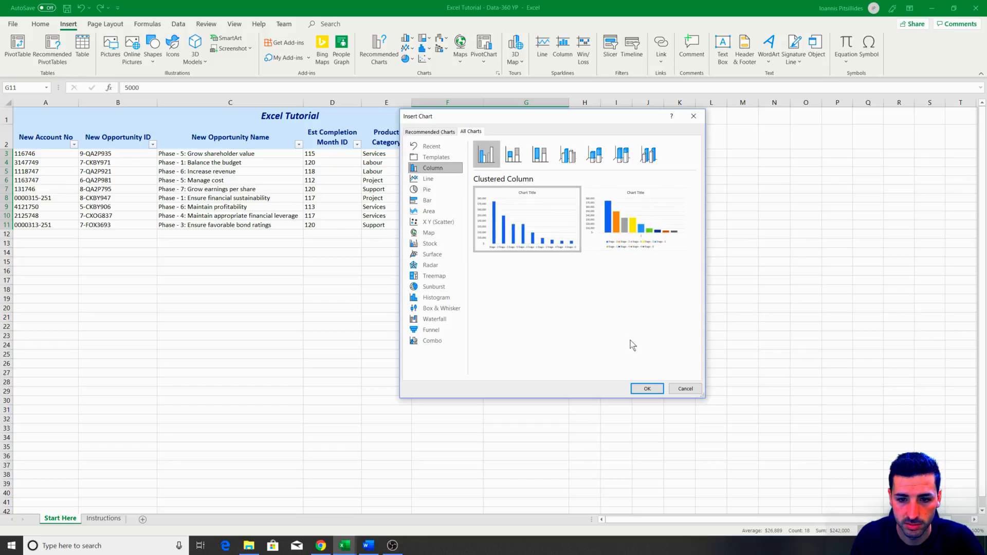
- Insert a Funnel chart of the opportunity stages and values, and place it just below the table
left_click(431, 329)
mouse_move(549, 238)
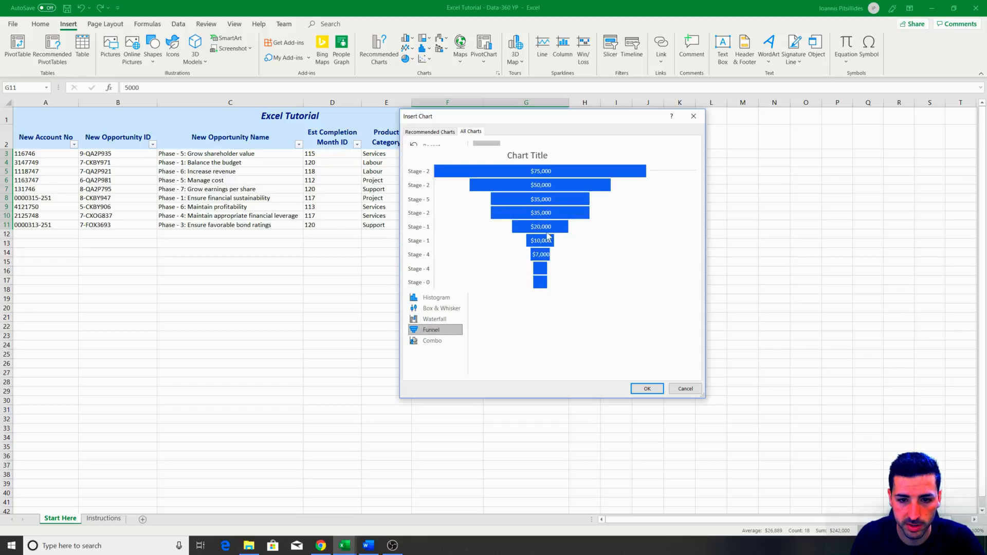
left_click(648, 389)
left_click_drag(542, 247, 501, 236)
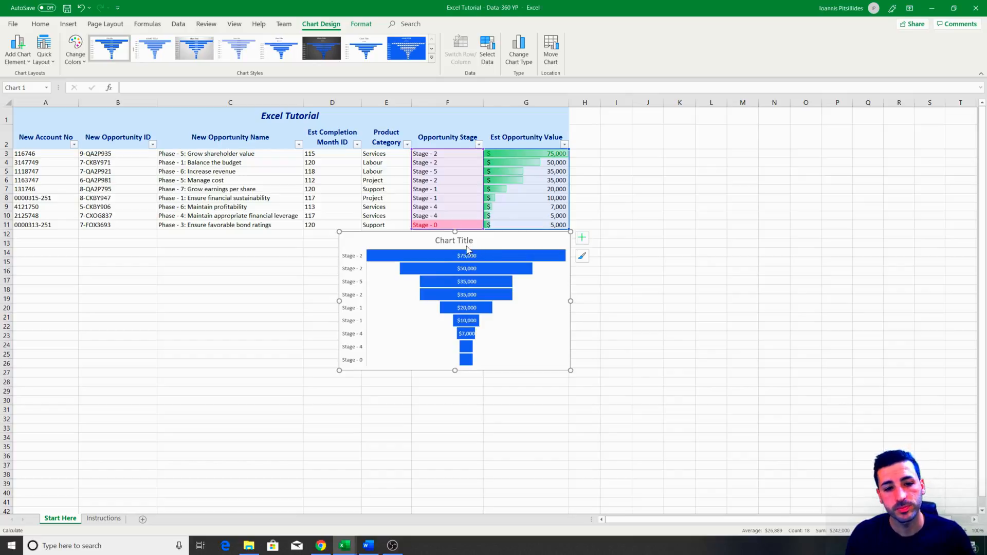
- Change the funnel chart's title to "Funnel Chart for Opps Stages"
left_click(467, 240)
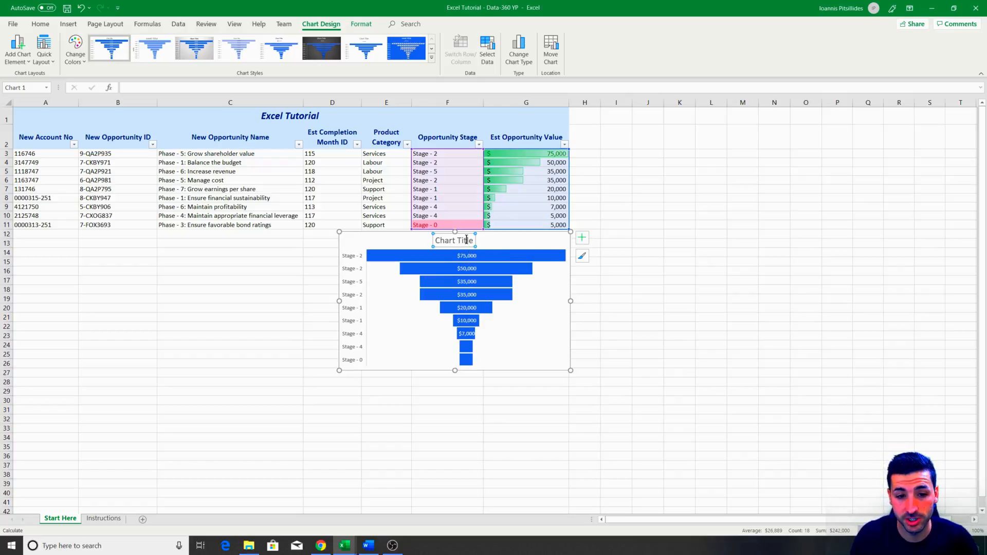
triple_click(437, 240)
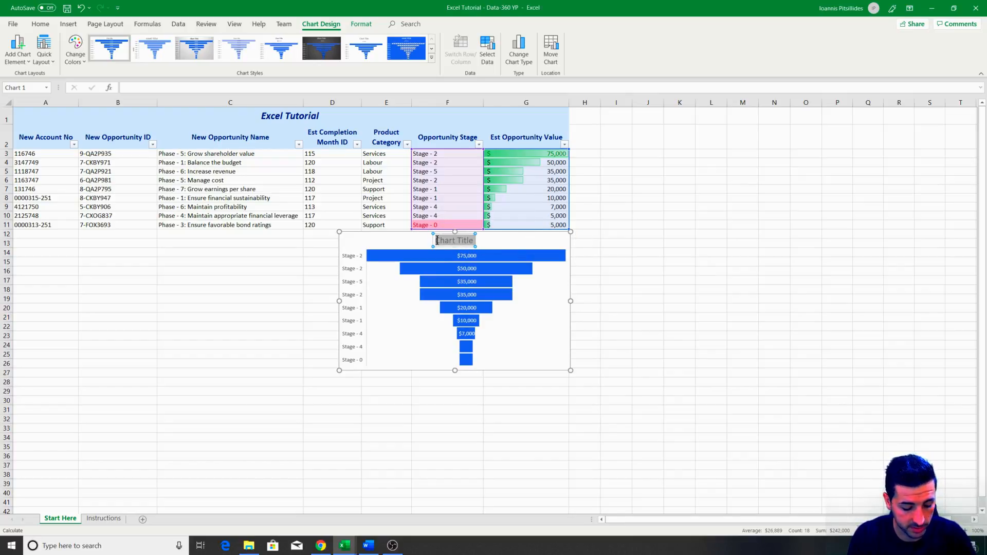
type("Funnel")
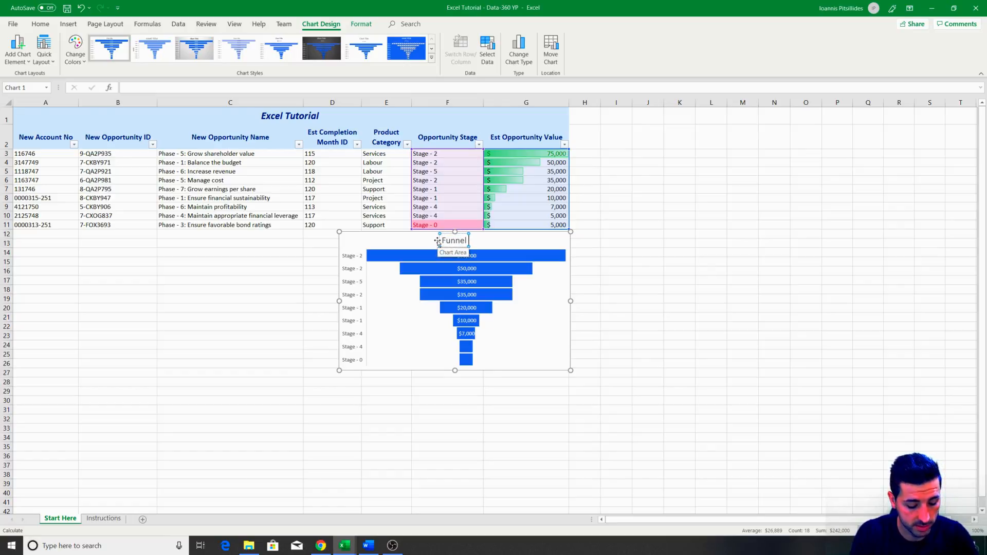
type(" Chart for Op")
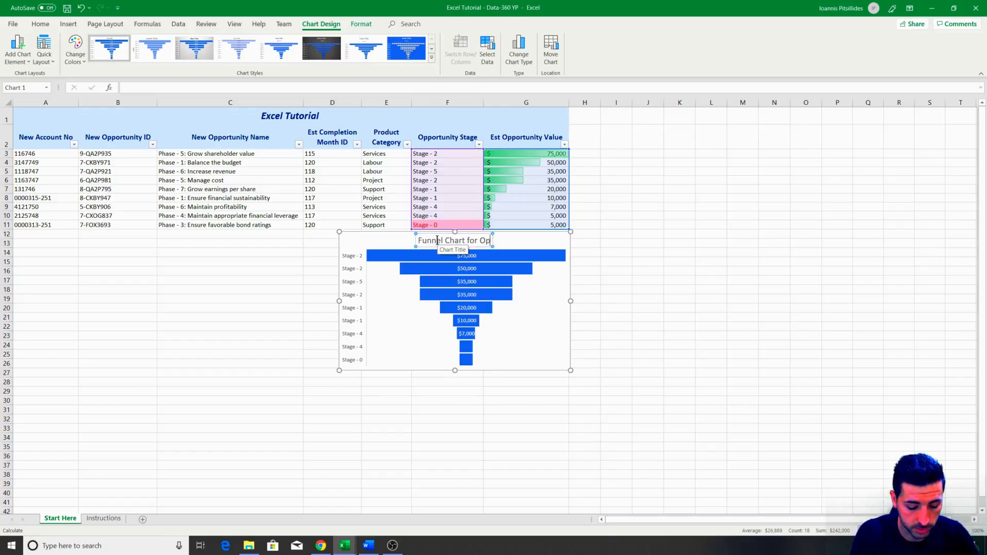
type("ps Stages")
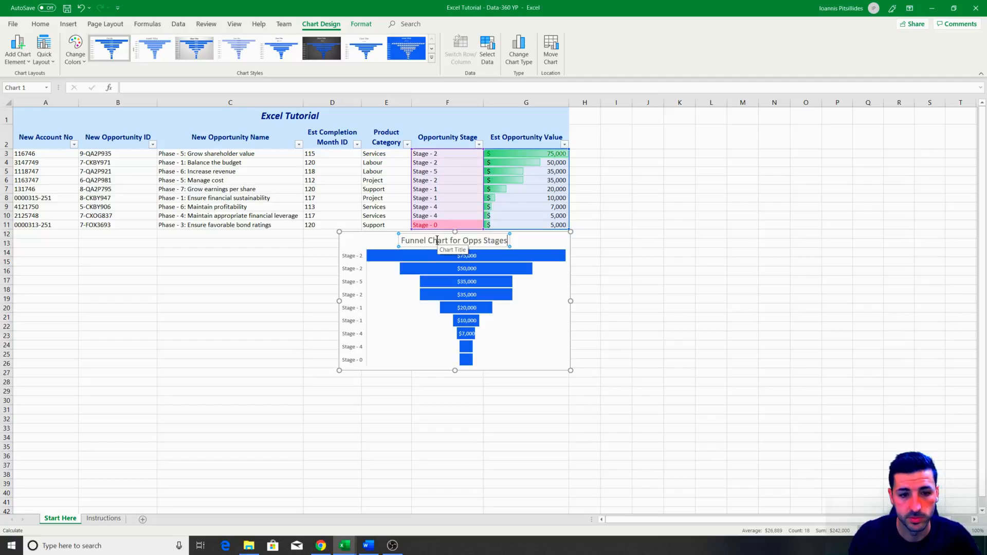
left_click(674, 282)
left_click(648, 326)
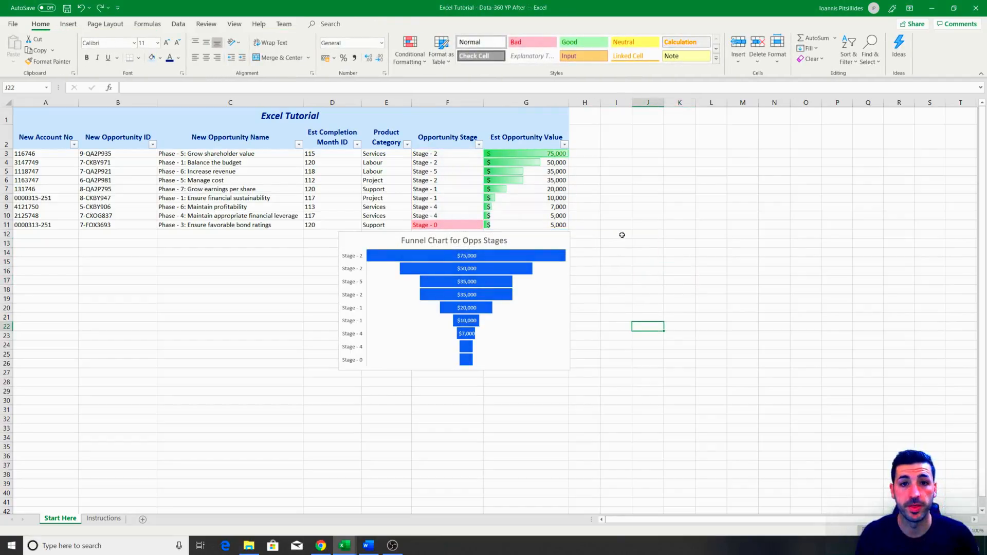
- Fill the funnel chart's bars with a light green theme color
left_click(555, 237)
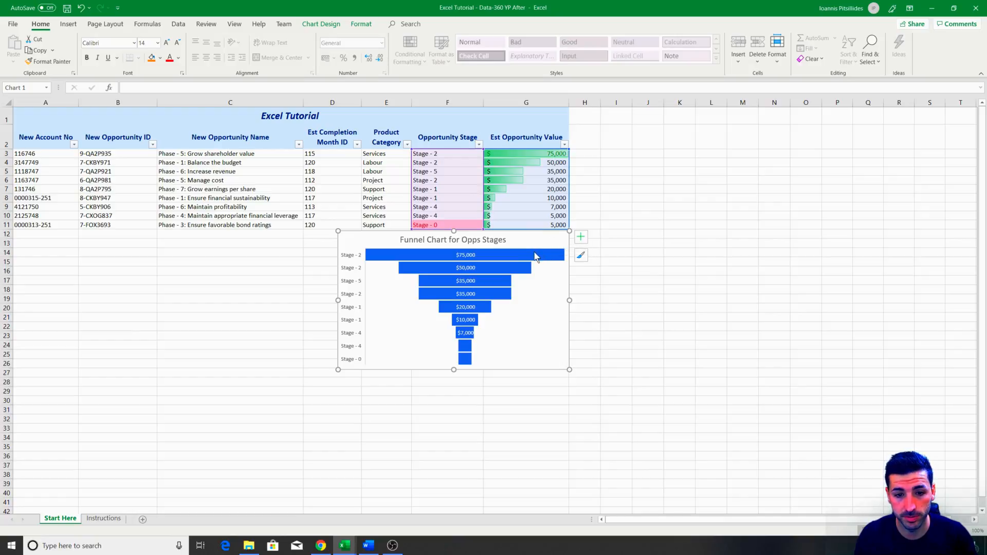
right_click(534, 253)
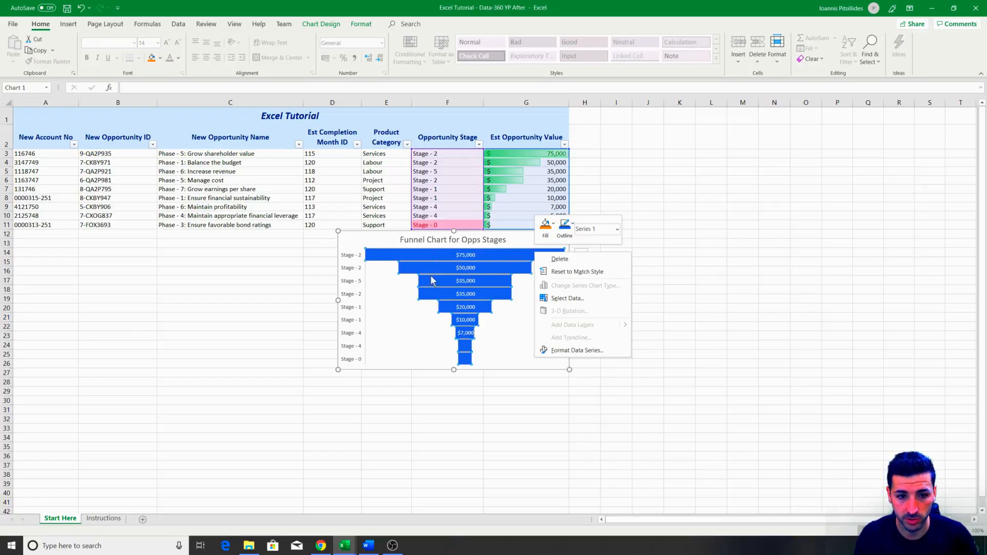
left_click(551, 229)
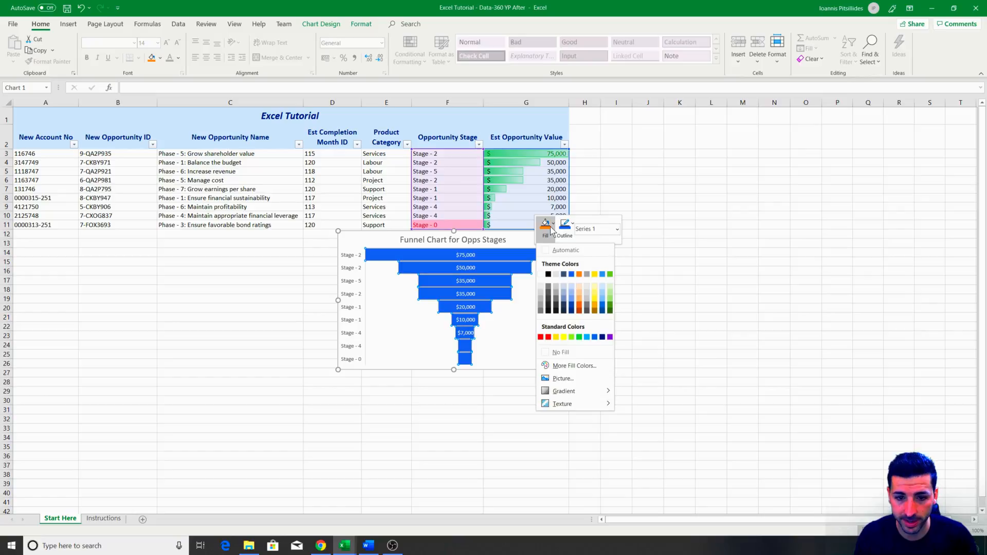
left_click(610, 286)
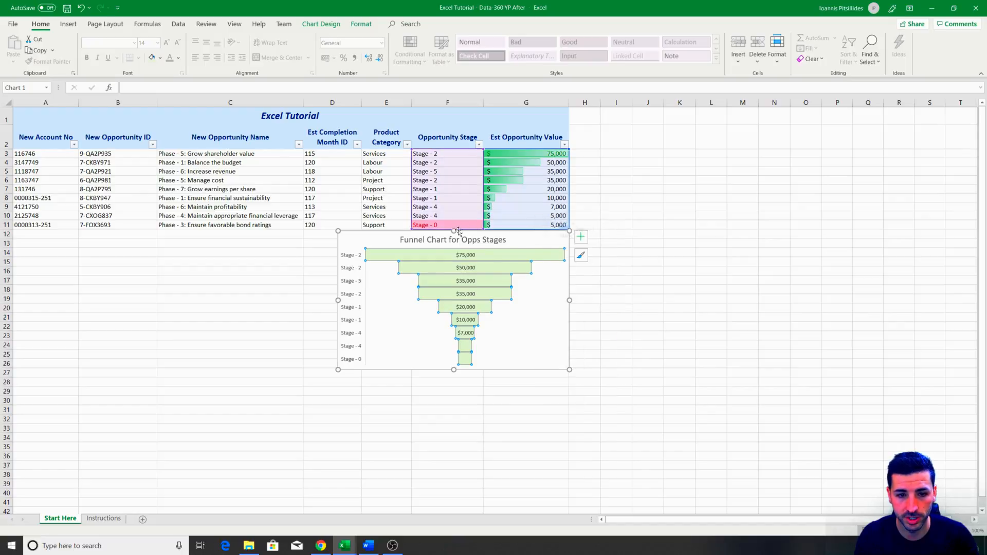
- Format the funnel chart's value labels as dark blue, bold, size 10 text
left_click(469, 260)
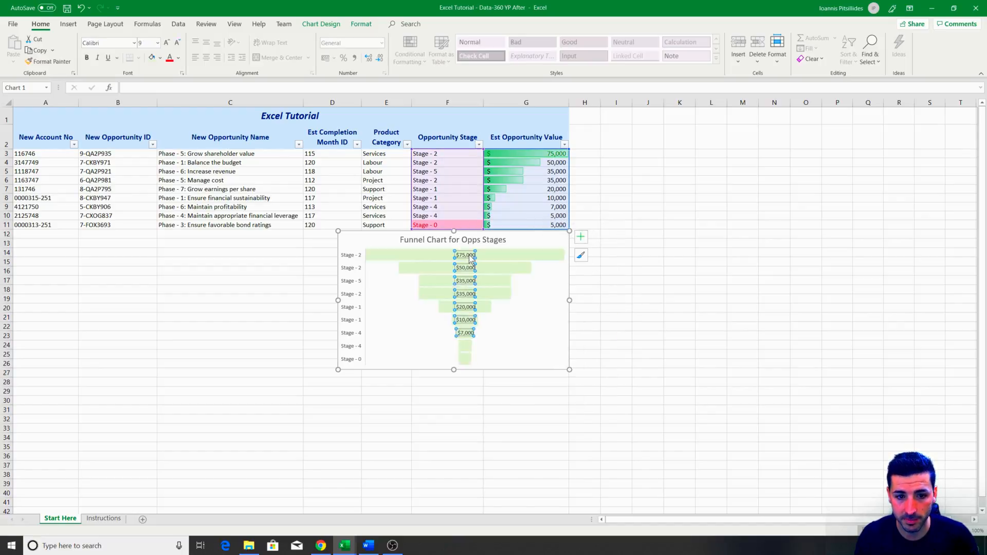
right_click(470, 258)
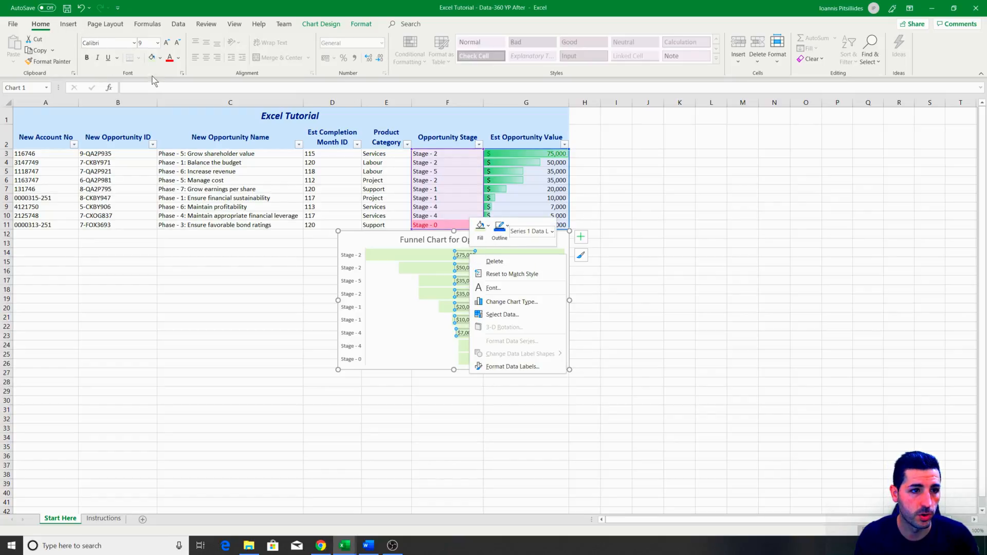
left_click(178, 57)
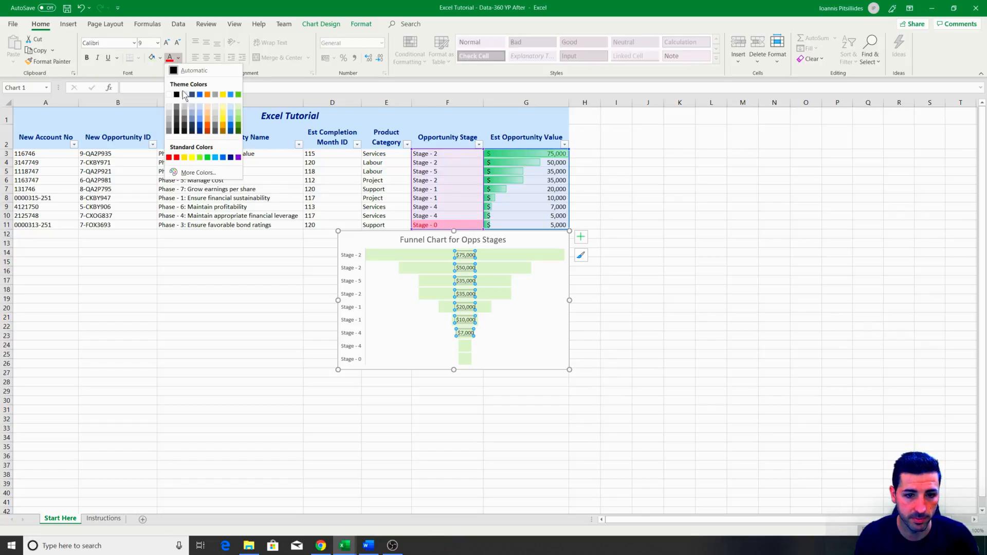
left_click(230, 129)
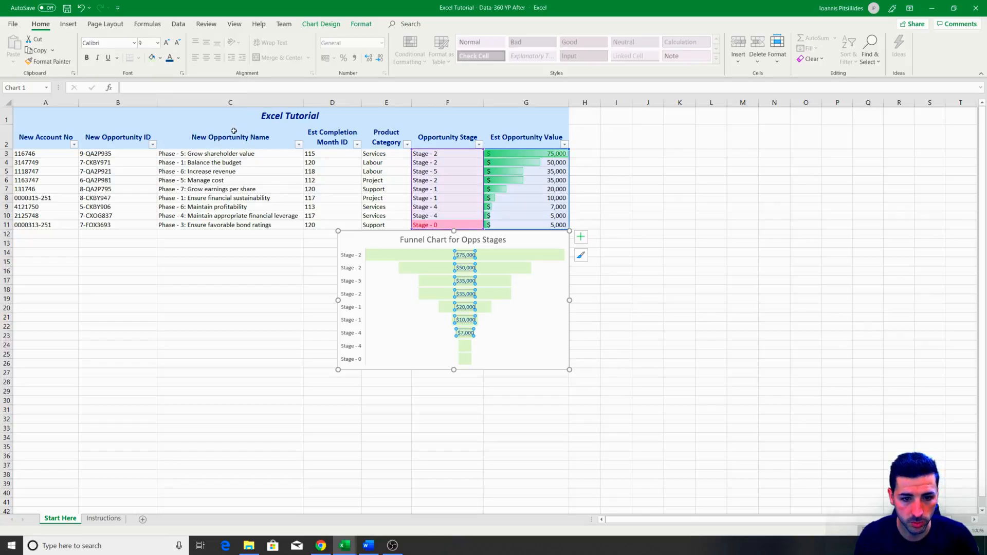
left_click(87, 57)
left_click(167, 42)
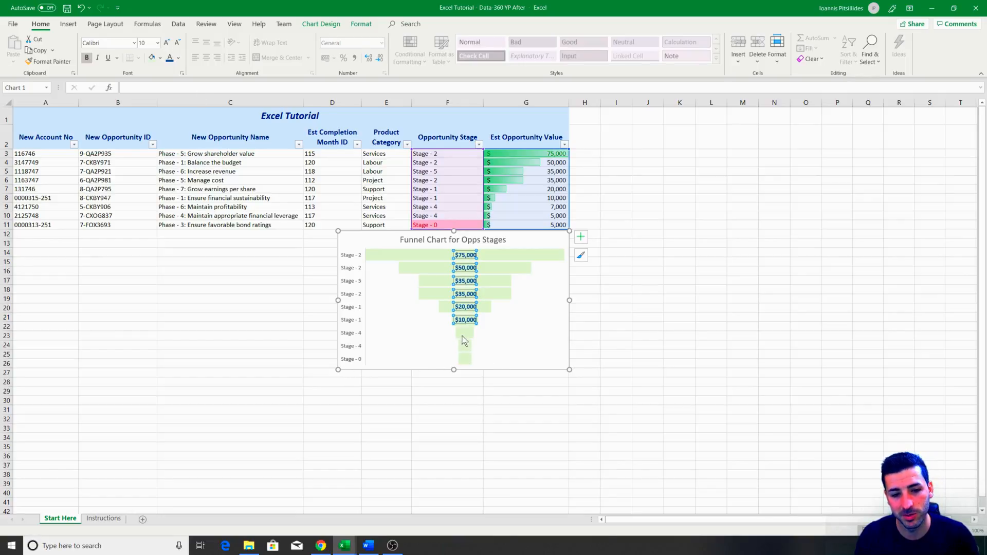
- Make the funnel chart slightly taller, and reduce its value labels' font by one size
mouse_move(569, 371)
left_mouse_down()
mouse_move(672, 407)
mouse_move(606, 360)
mouse_move(570, 379)
left_mouse_up()
left_click(646, 345)
left_click(469, 257)
left_click(178, 44)
left_click(711, 298)
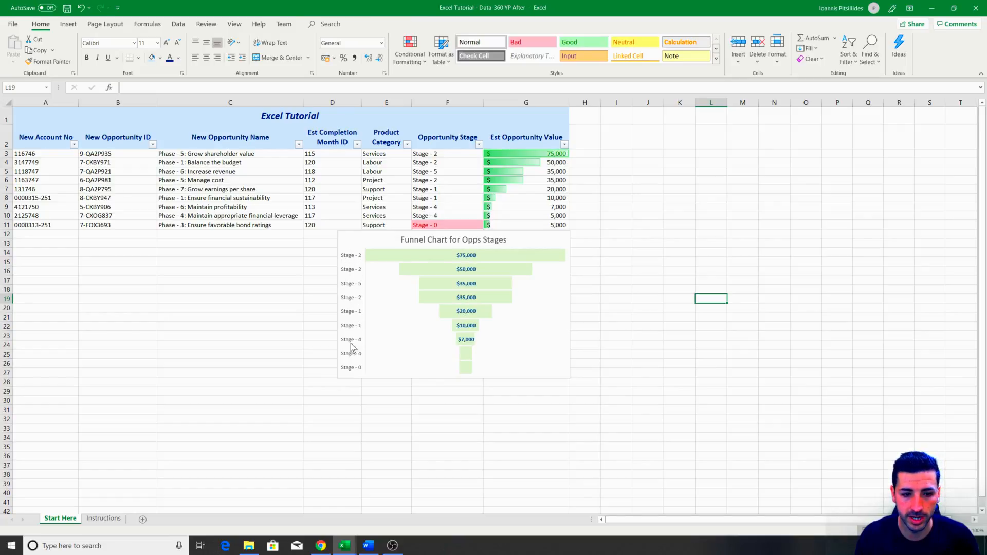
- Set the funnel chart's stage axis labels to the automatic black font color and size 10
left_click(350, 259)
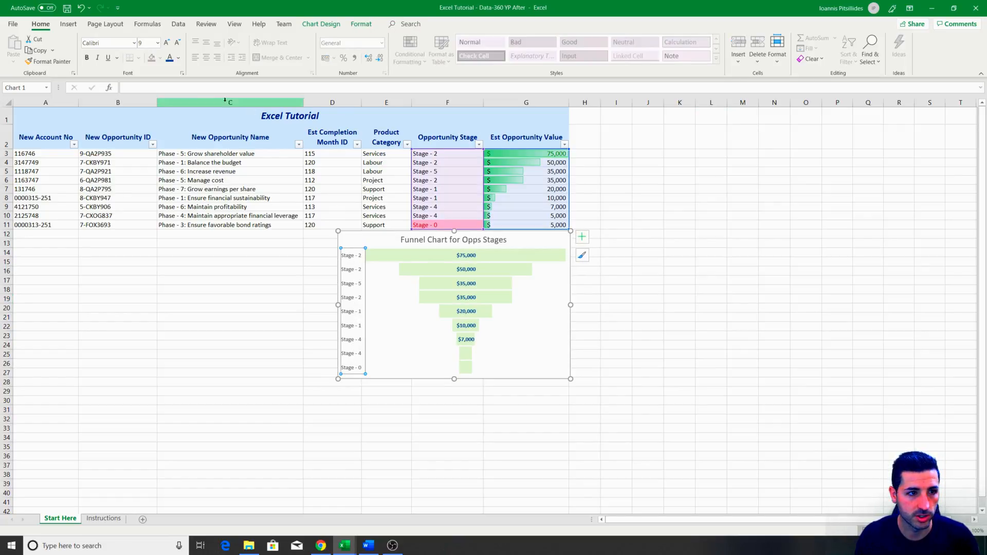
left_click(179, 57)
left_click(177, 71)
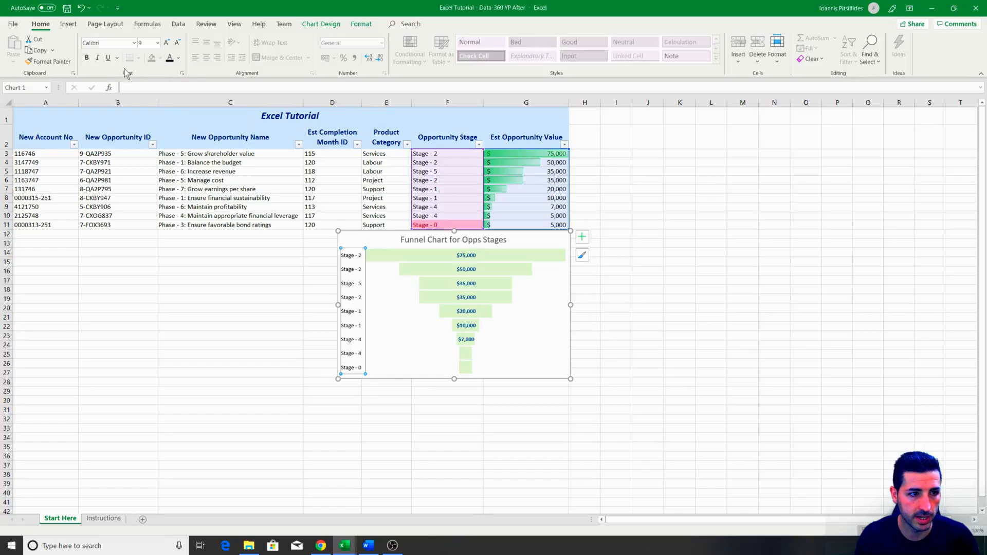
left_click(166, 43)
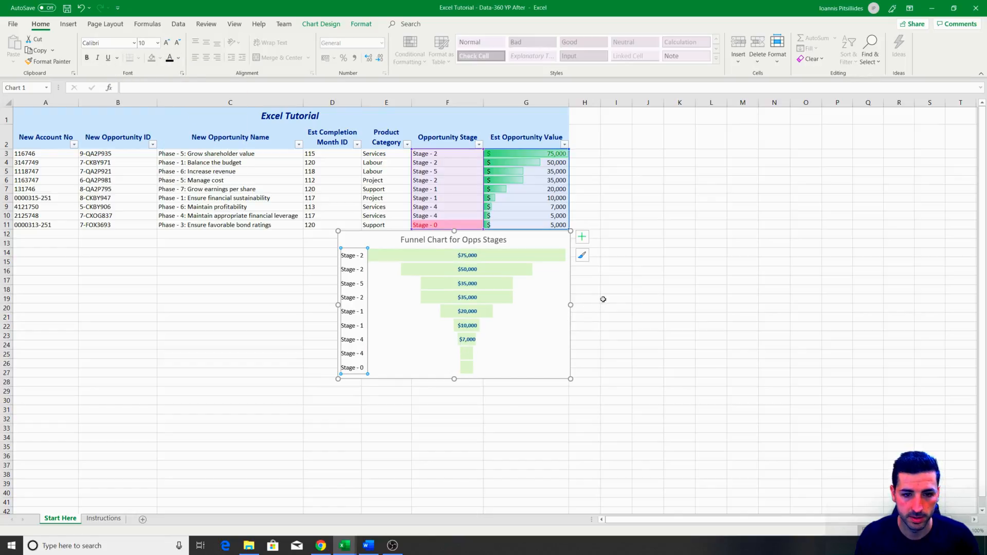
- Set the funnel chart title's font color to dark blue
left_click(492, 243)
triple_click(475, 242)
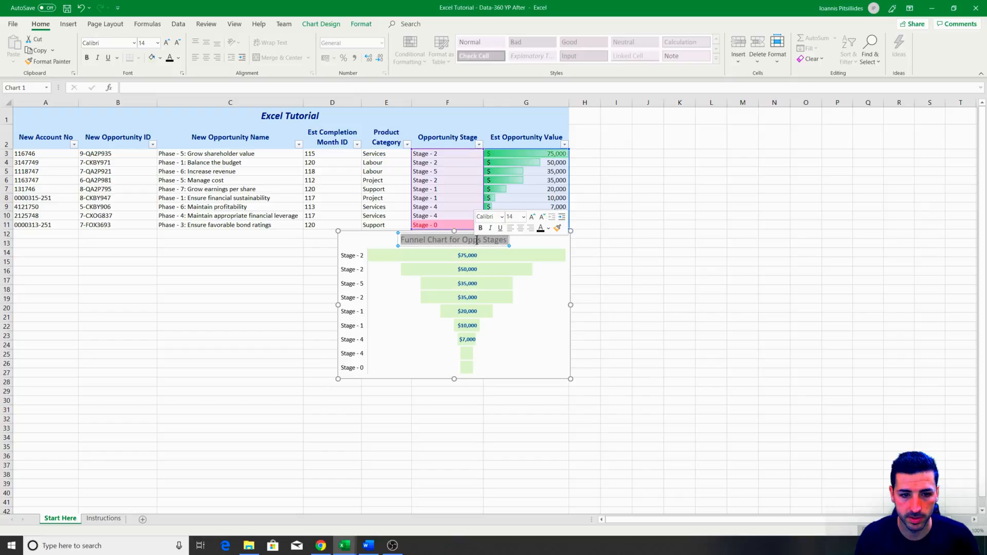
left_click(549, 237)
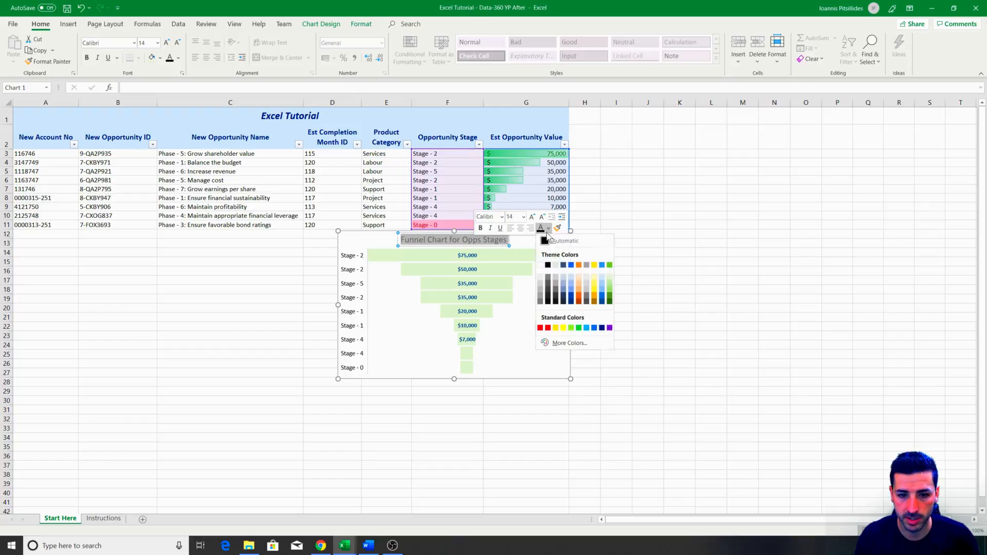
left_click(605, 308)
left_click(617, 298)
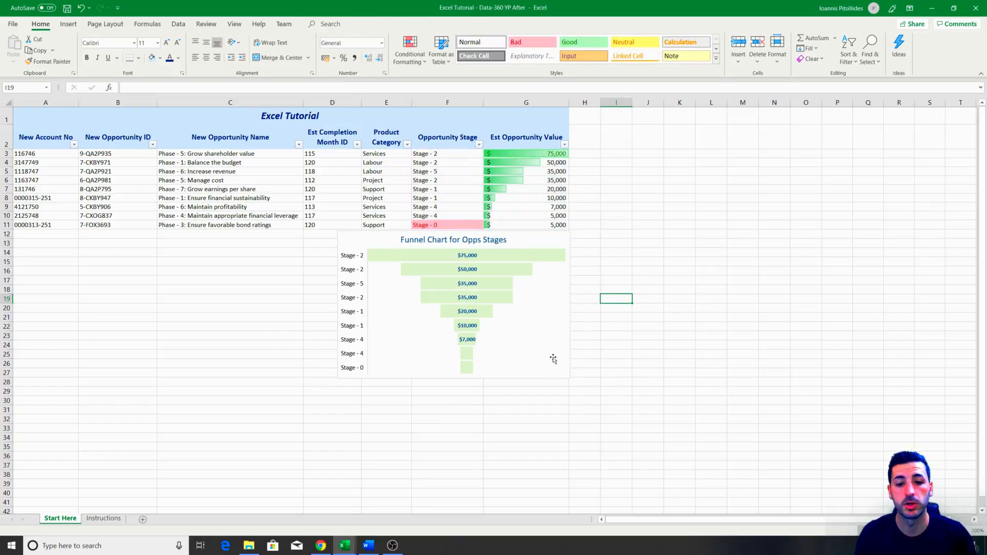
- Give the funnel chart area a gray theme color outline with a dashed line style
left_click(564, 308)
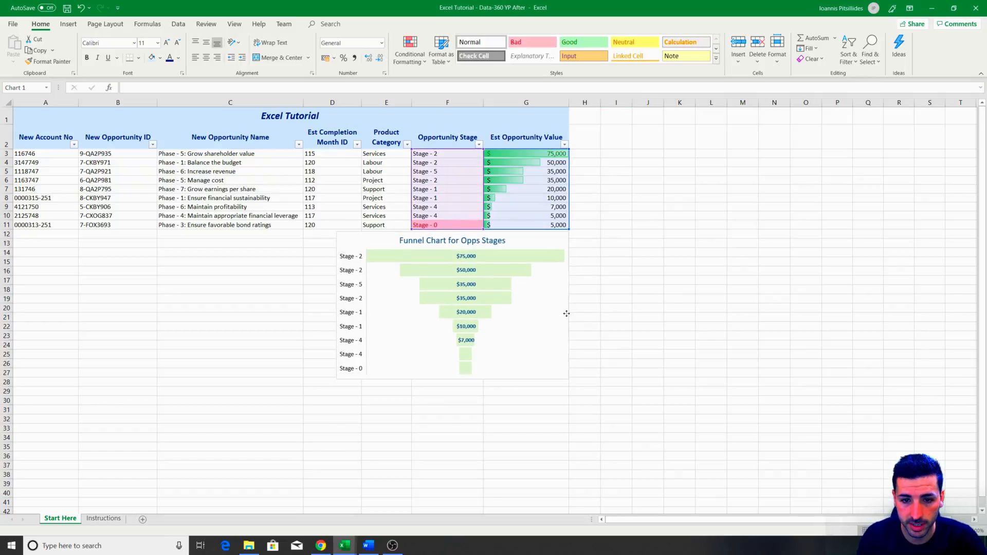
right_click(570, 287)
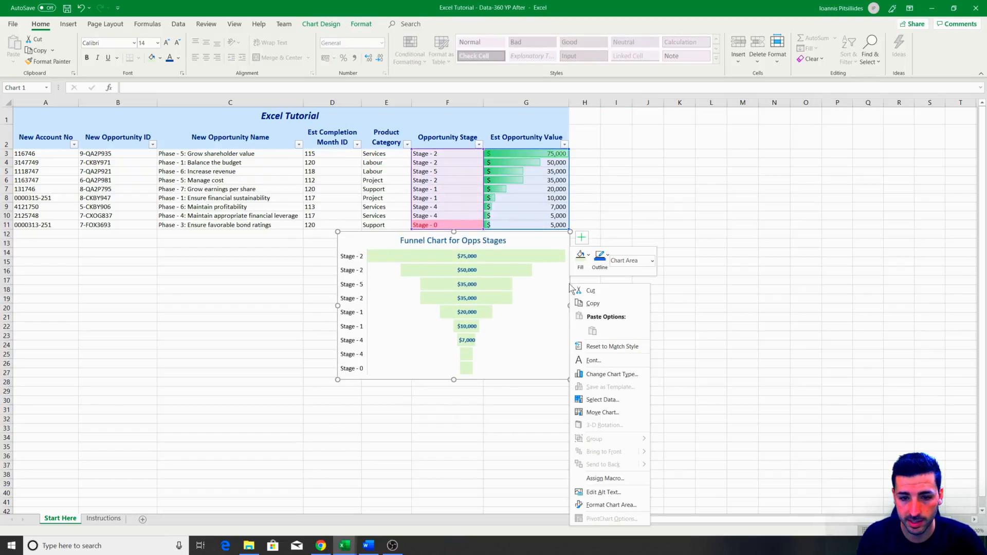
left_click(596, 268)
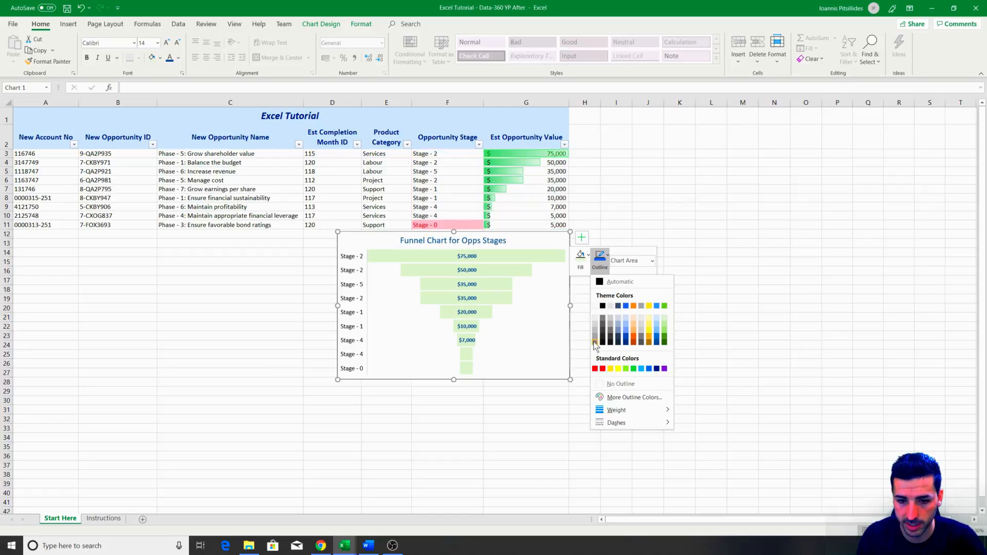
left_click(595, 330)
left_click(597, 264)
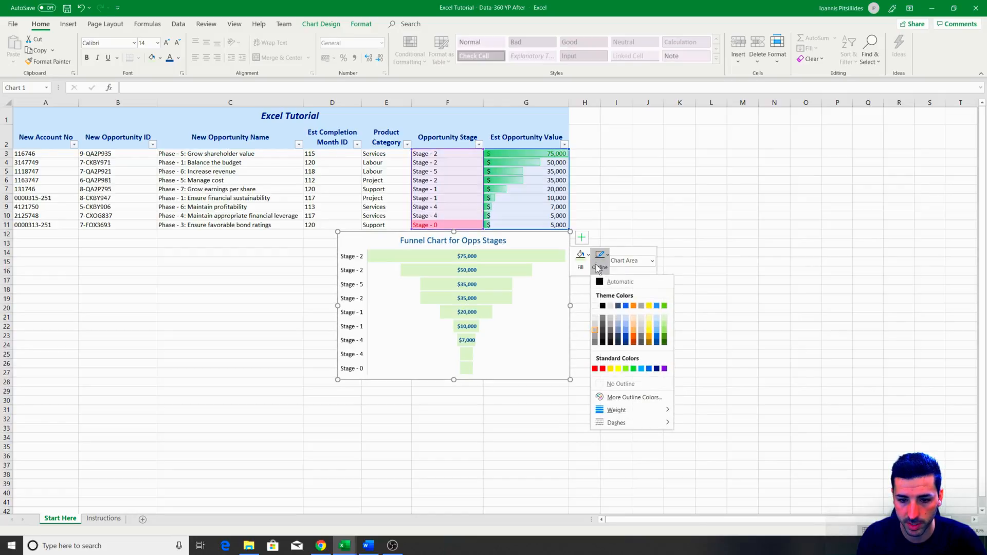
mouse_move(637, 423)
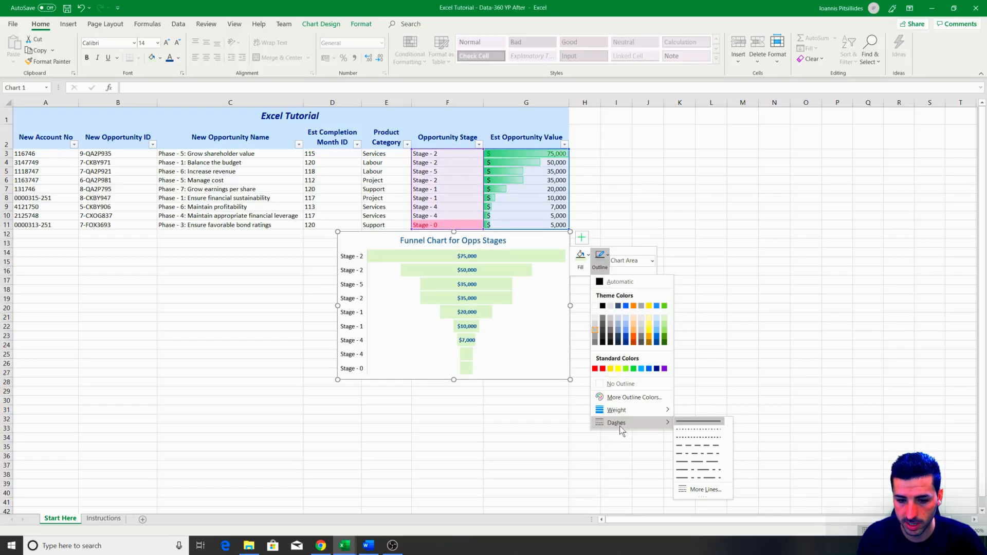
left_click(703, 445)
left_click(648, 373)
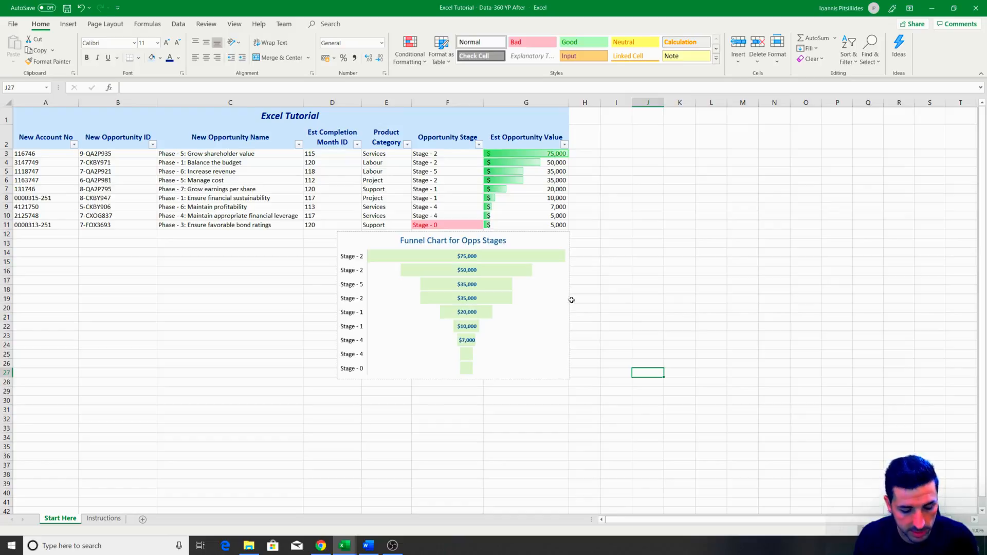
scroll(571, 300, "up", 3)
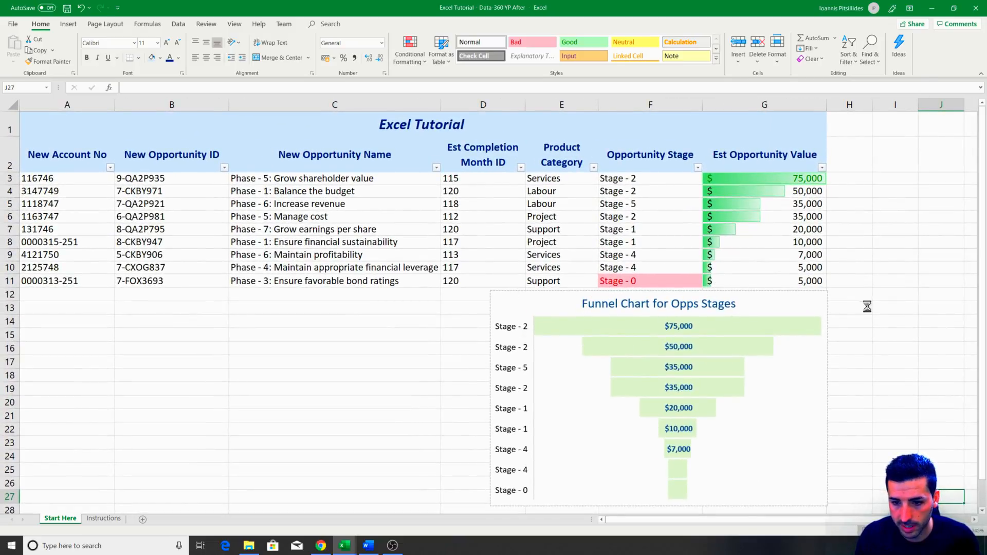
scroll(754, 303, "down", 3)
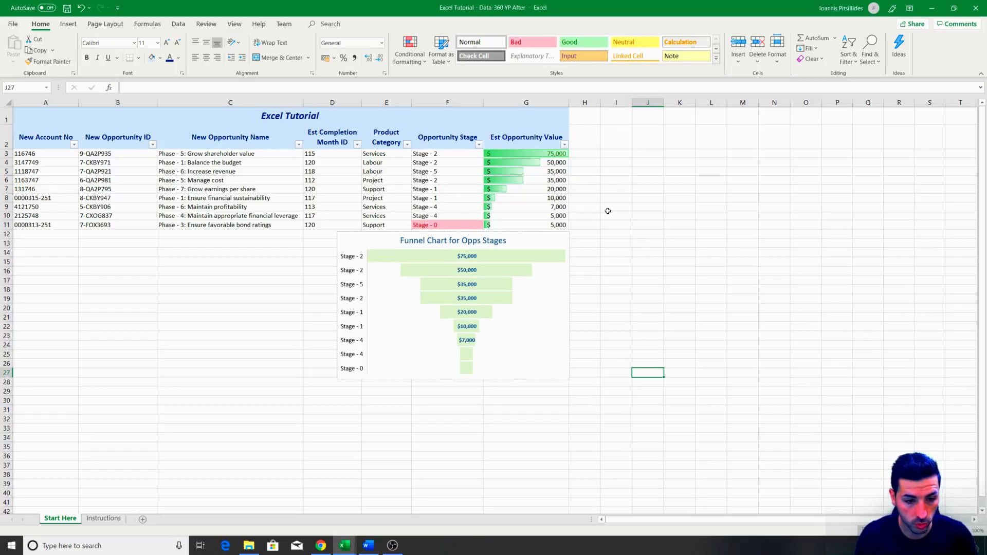
- On the Instructions sheet, copy the "CTRL + Z = Undo" entry down into row 7 of the shortcut list
left_click(103, 518)
left_click(56, 166)
left_click(31, 158)
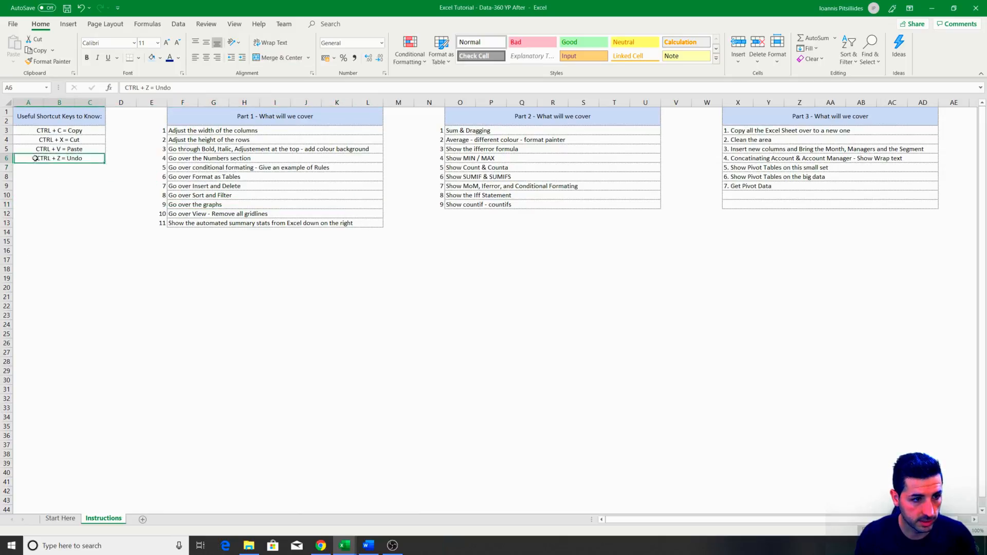
left_click_drag(105, 162, 95, 173)
- Edit the copied row 7 shortcut entry to read "CTRL + Scroll in/Out = Zoon in/out"
double_click(92, 168)
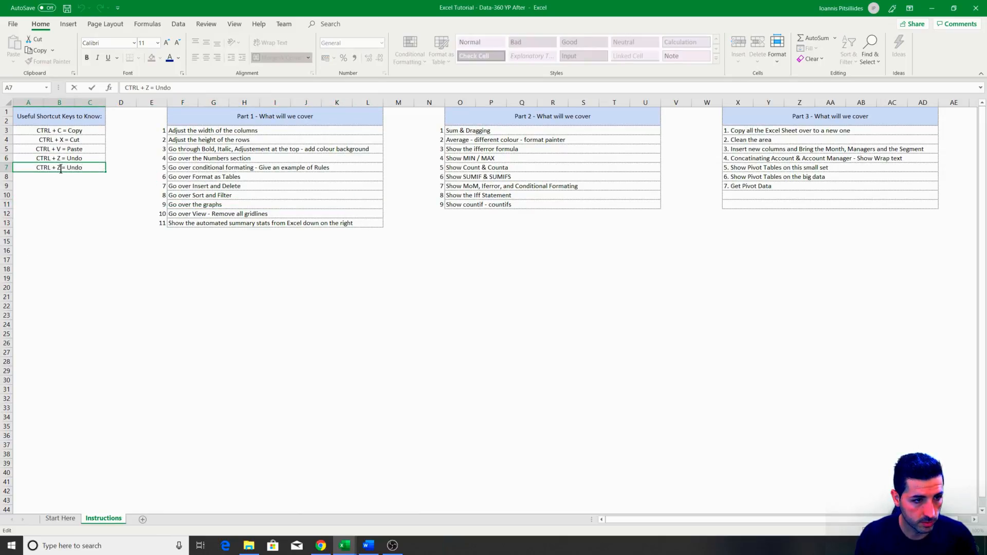
double_click(59, 168)
type("Scroll in")
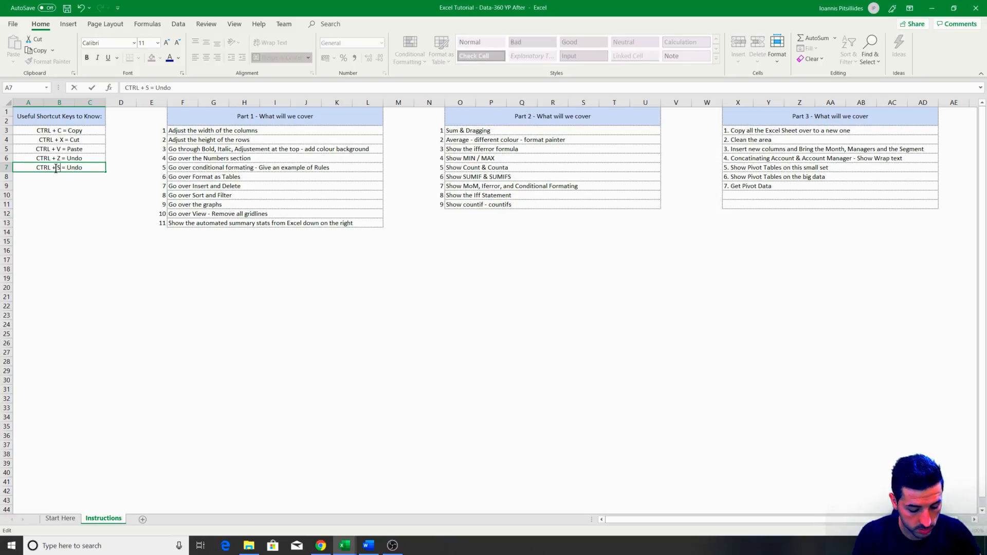
type("/Out")
double_click(93, 168)
type("Zoon")
type(" in")
type("/Out")
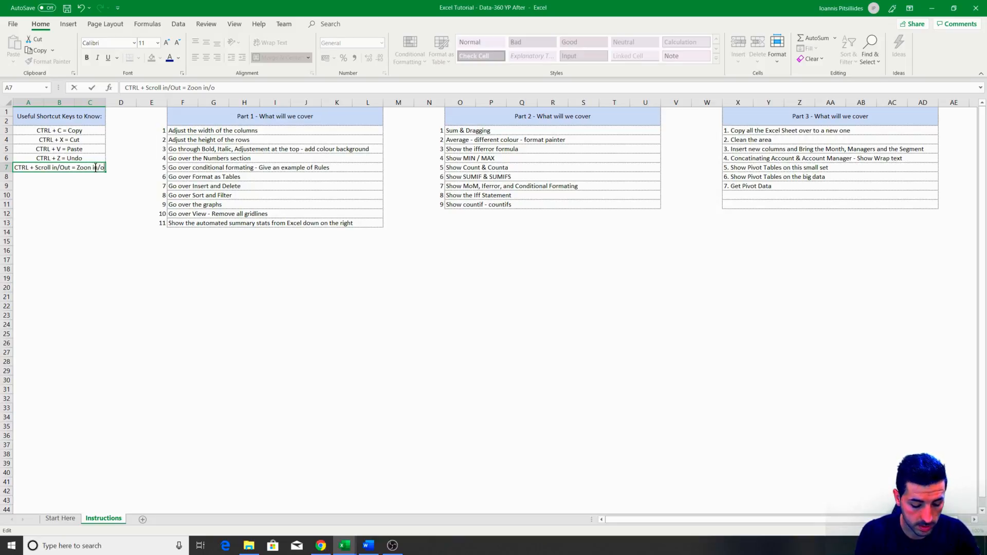
key("Return")
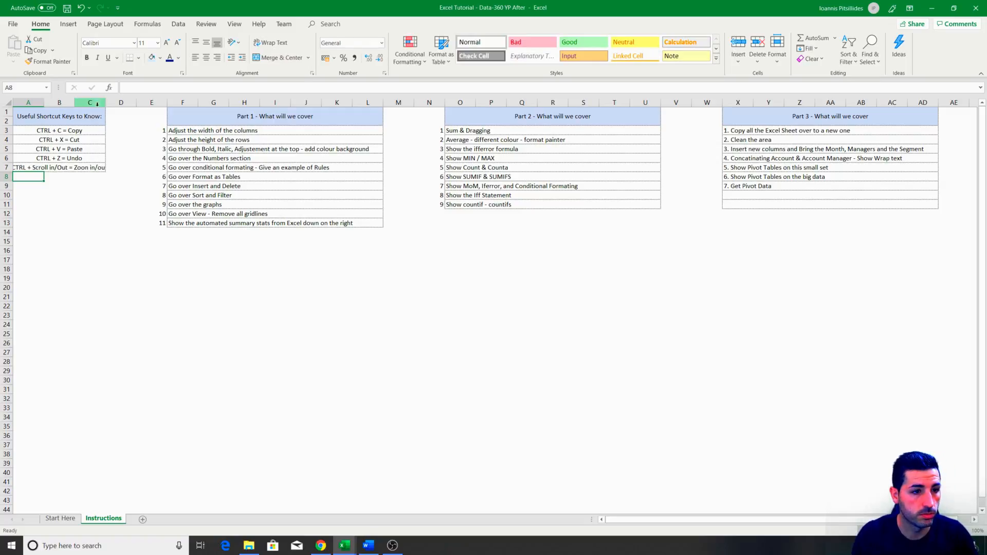
- Widen column C so the zoom shortcut text fits, and save the workbook
double_click(105, 103)
left_click(138, 169)
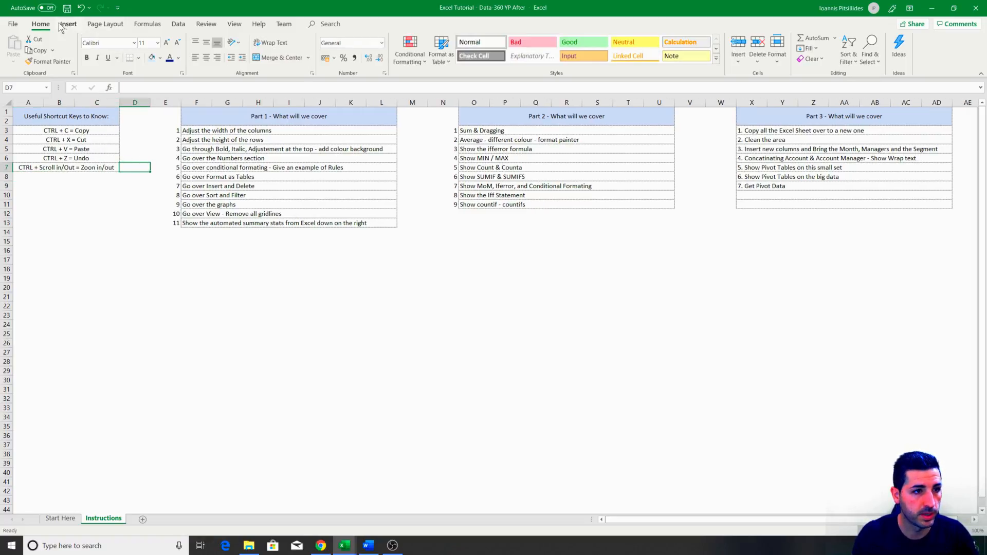
left_click(67, 8)
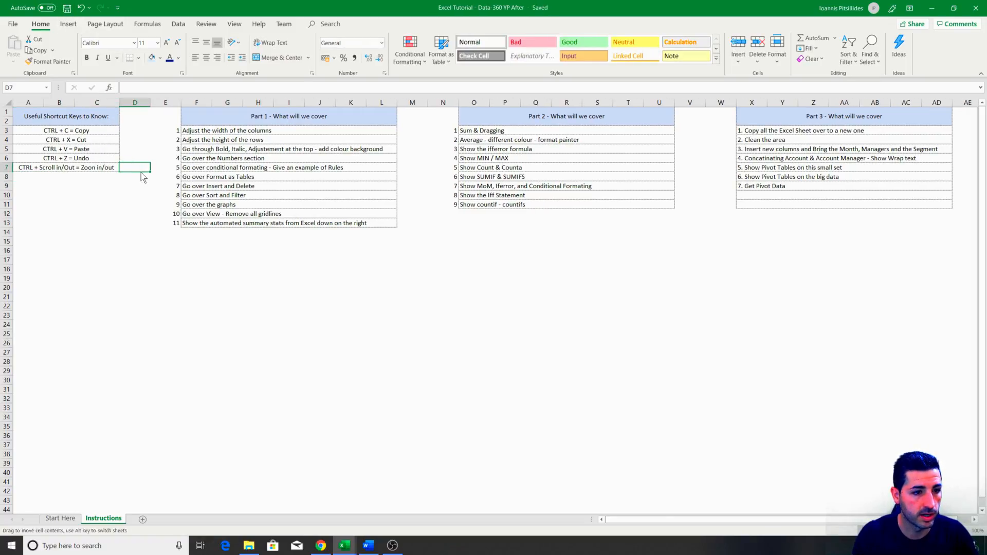
- On the Start Here sheet, insert a clustered bar chart of the New Opportunity Name entries and their Est Opportunity Values
left_click(51, 519)
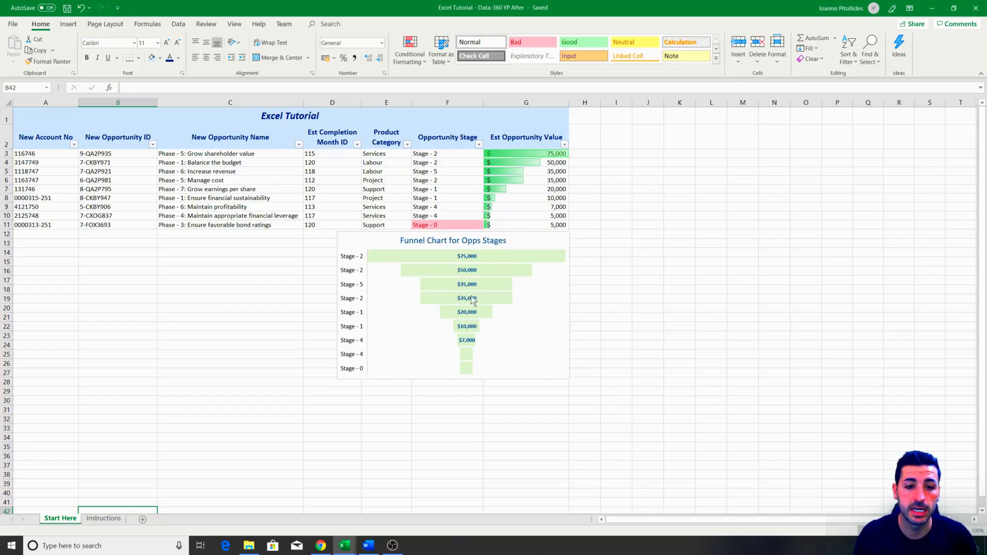
left_click(453, 160)
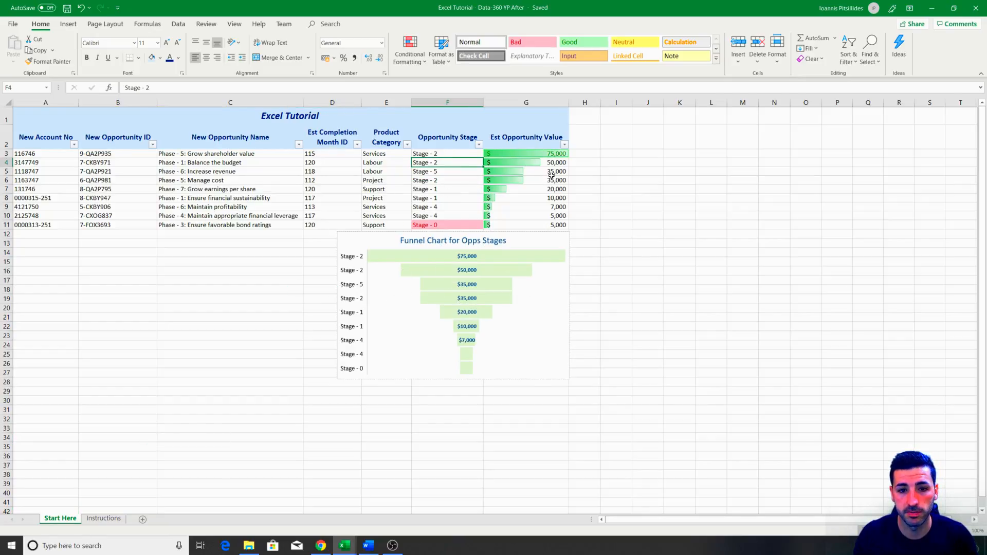
left_click_drag(223, 154, 288, 224)
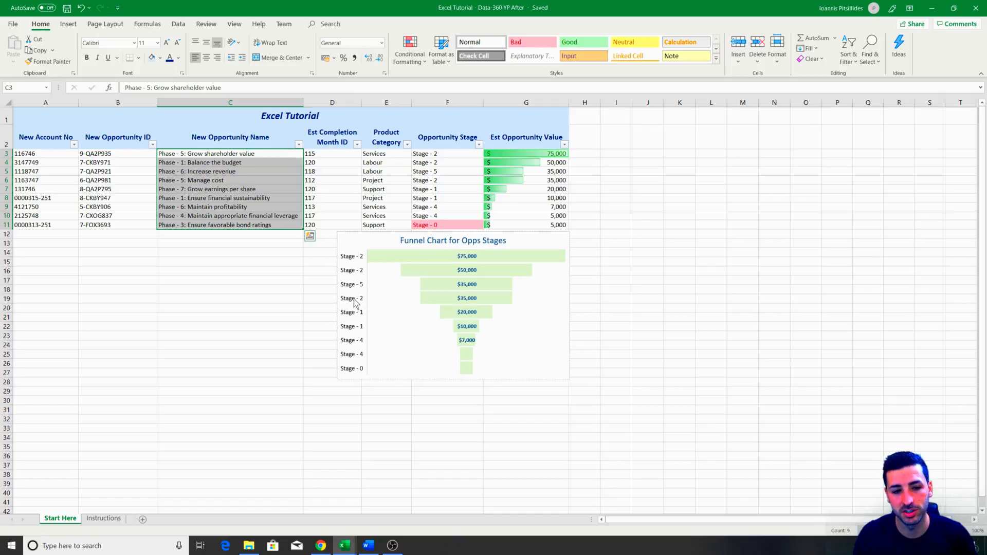
mouse_move(513, 295)
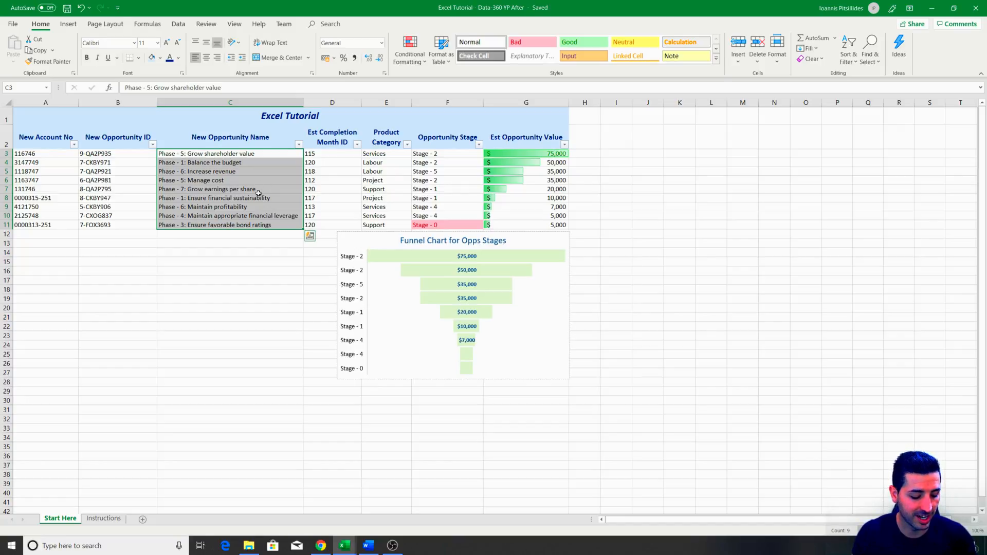
left_click_drag(542, 156, 546, 225)
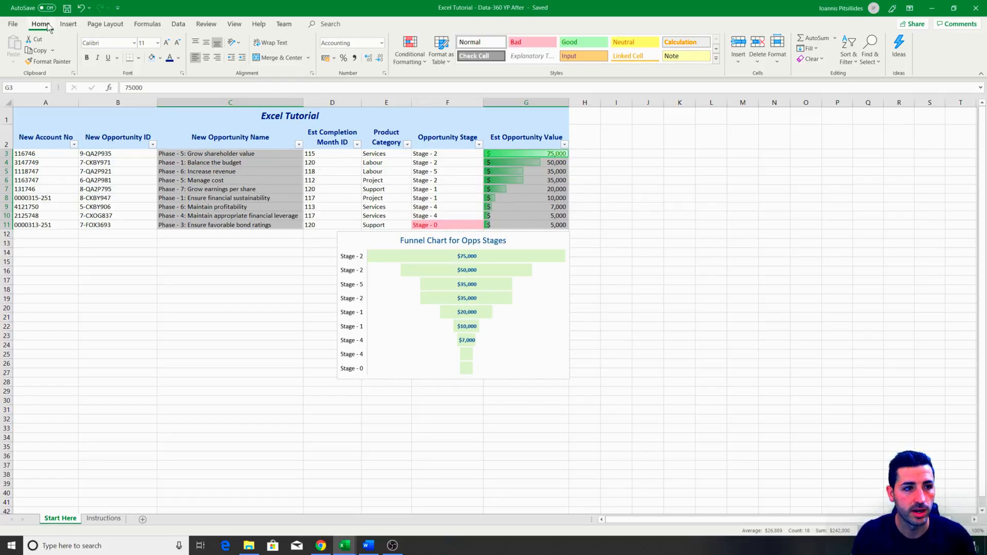
left_click(69, 25)
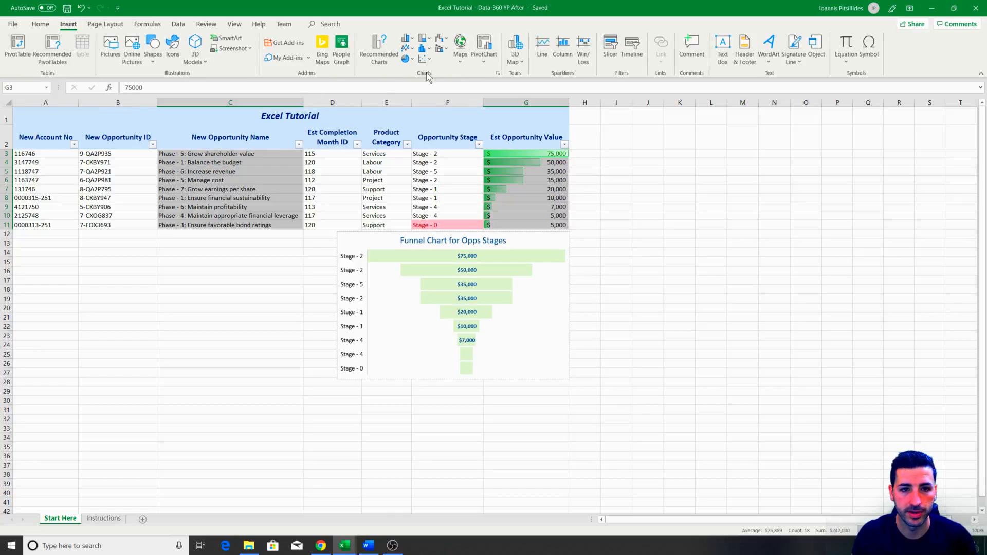
left_click(387, 55)
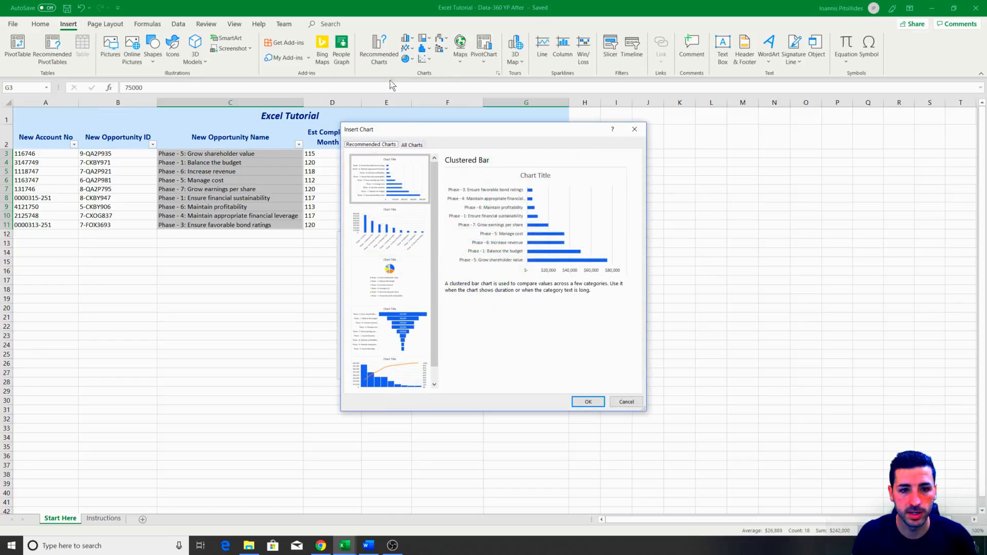
left_click(414, 146)
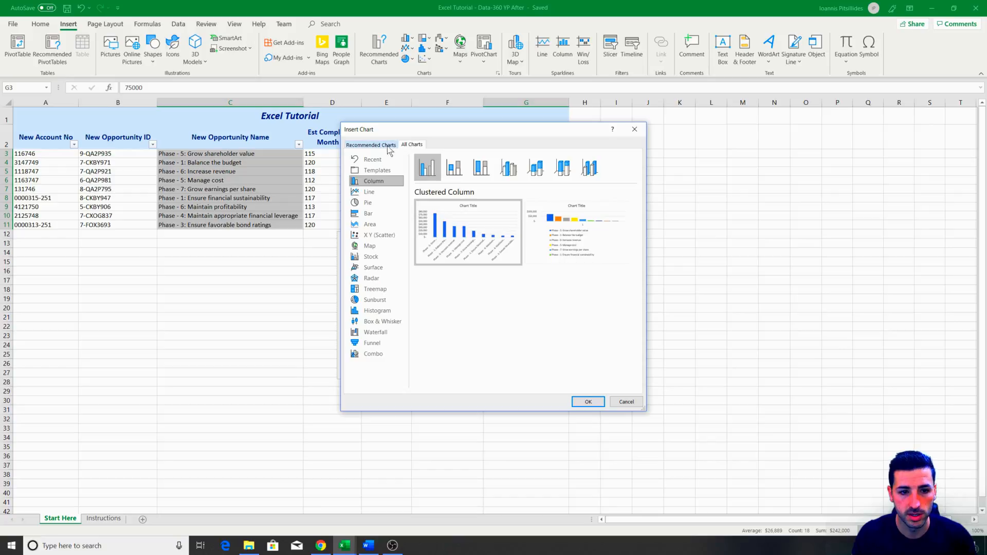
mouse_move(440, 216)
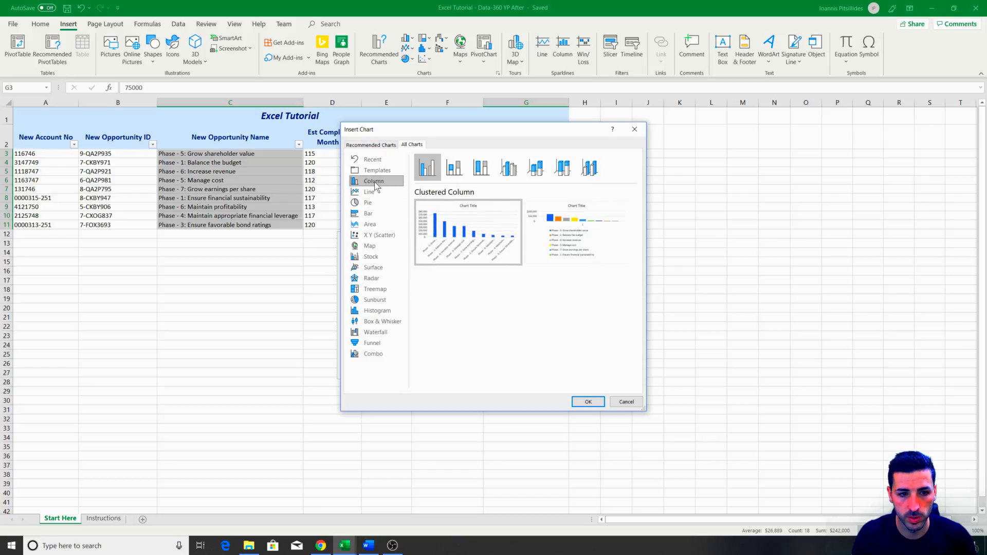
left_click(379, 213)
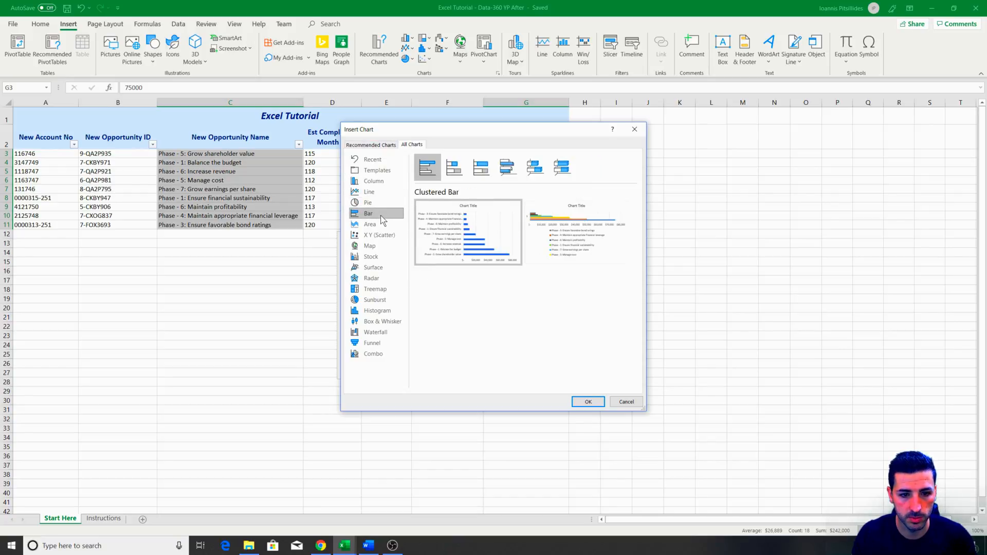
mouse_move(473, 248)
left_click(589, 401)
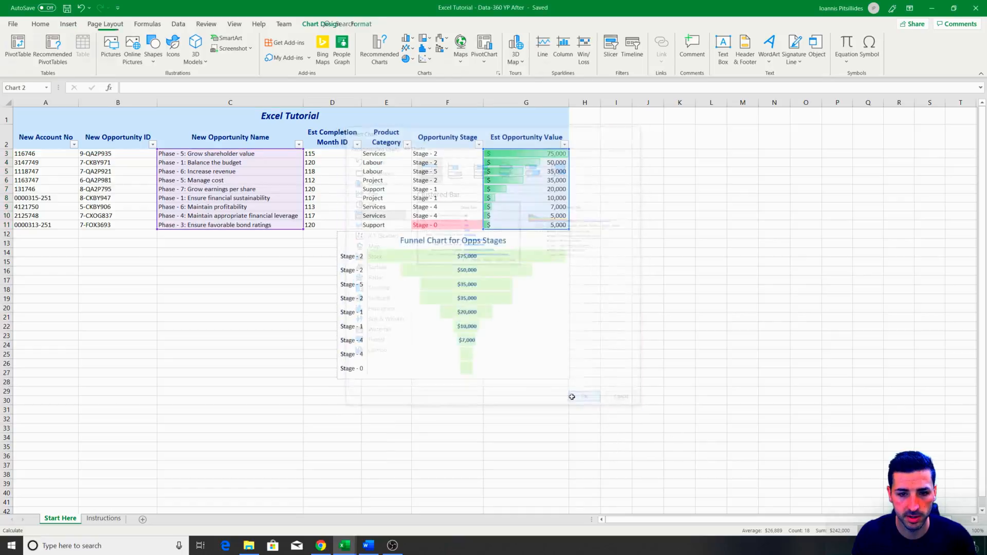
- Place the bar chart below the table across columns A to C, and widen the funnel chart toward it
mouse_move(557, 253)
left_mouse_down()
mouse_move(209, 250)
mouse_move(158, 235)
left_mouse_up()
left_click_drag(245, 371, 293, 380)
left_click(331, 382)
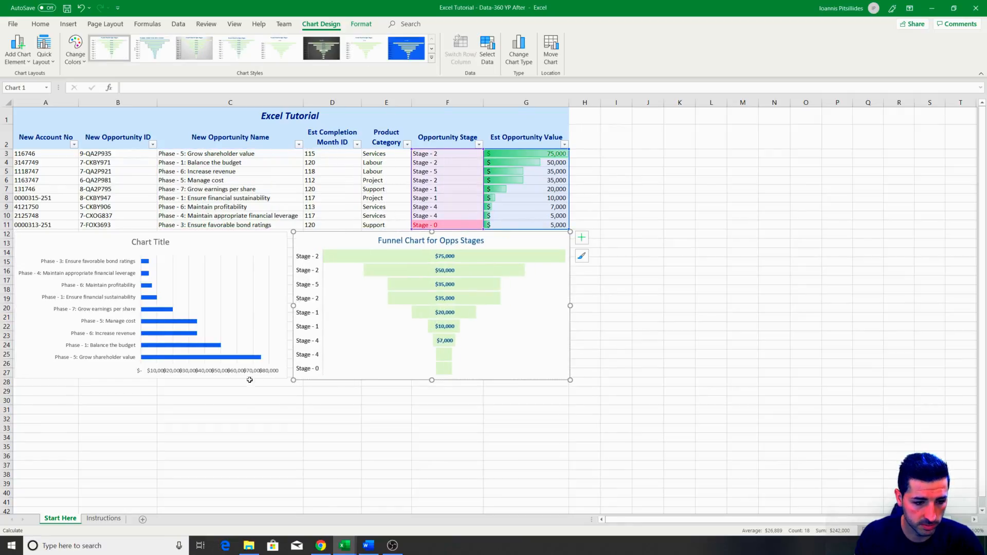
- Open the axis formatting for the bar chart's horizontal value axis and view its number and label position options
left_click(183, 373)
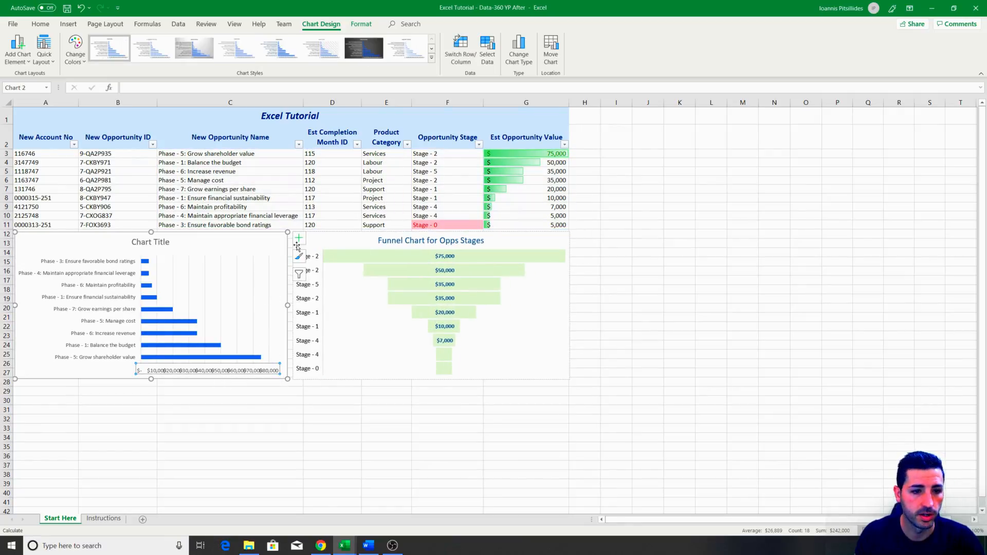
left_click(324, 238)
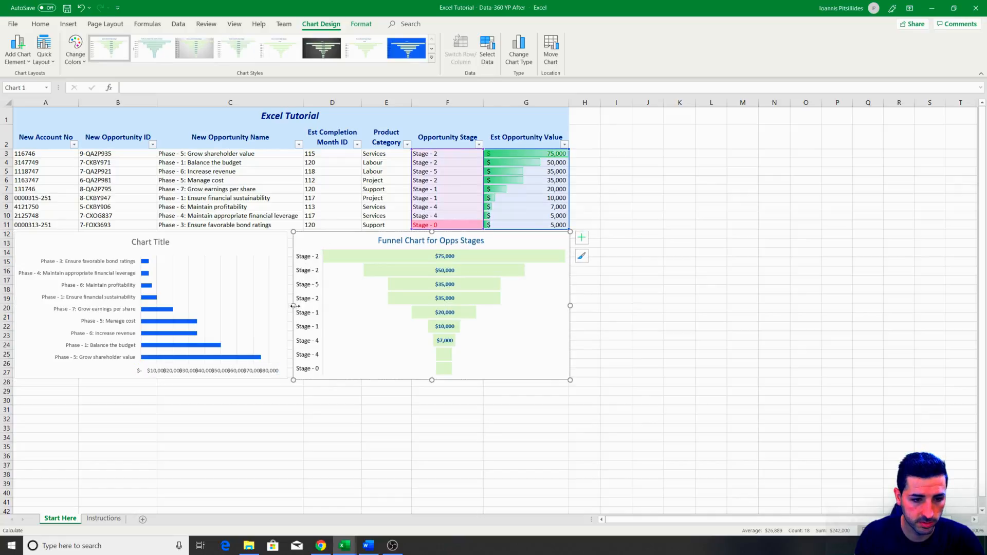
right_click(249, 369)
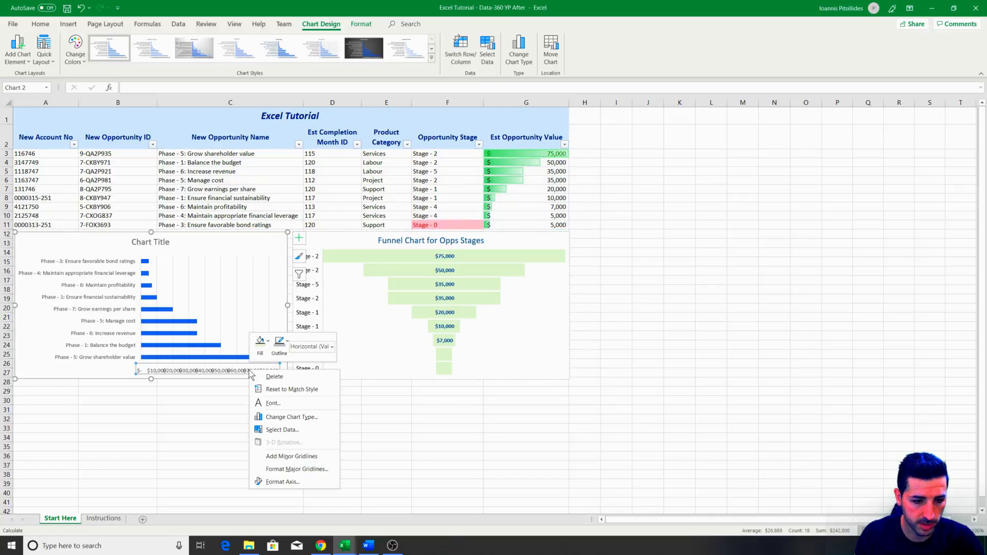
left_click(310, 483)
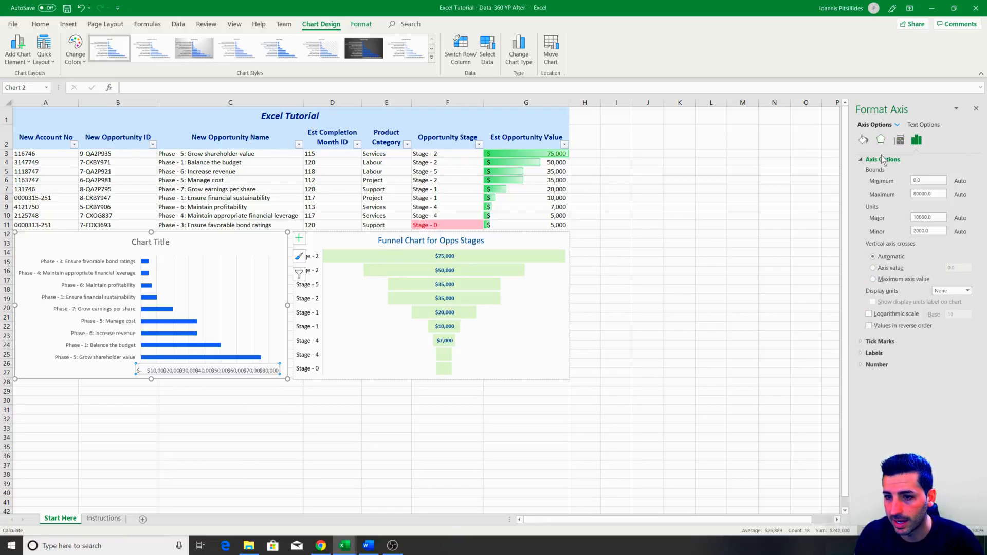
left_click(878, 367)
left_click(875, 353)
left_click(964, 365)
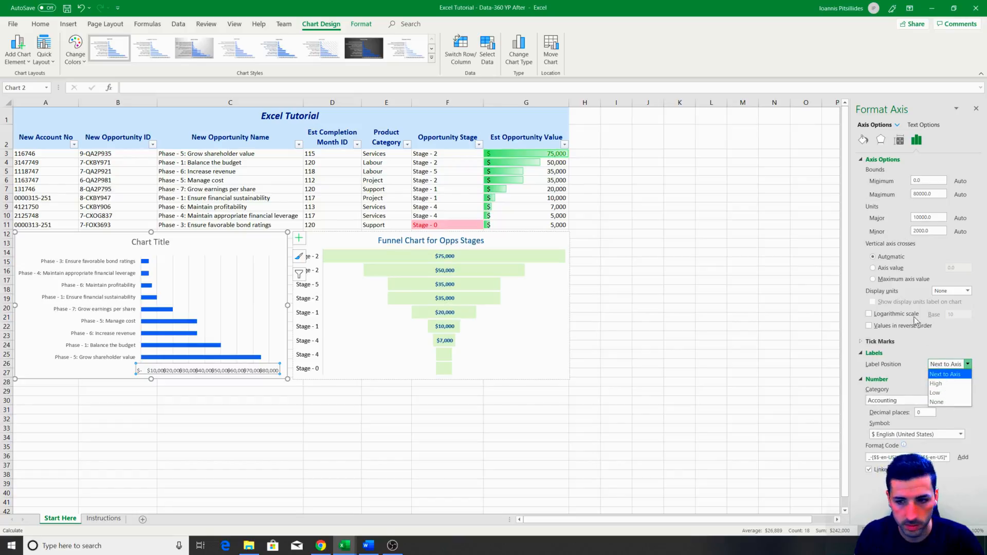
- Set the text direction of the bar chart's value axis labels to rotate all text 270°
left_click(865, 141)
left_click(879, 142)
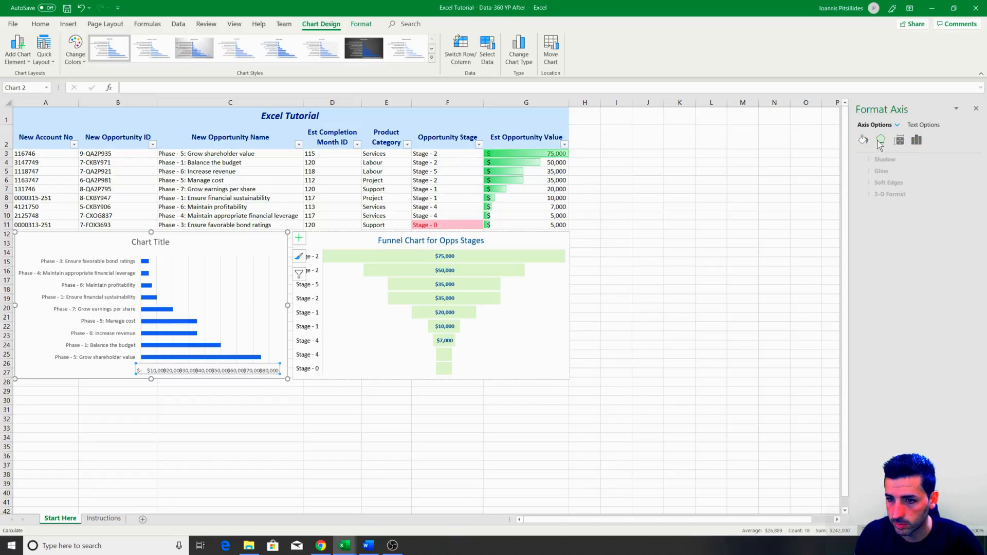
left_click(899, 141)
left_click(915, 141)
left_click(900, 141)
left_click(966, 172)
left_click(967, 172)
left_click(962, 185)
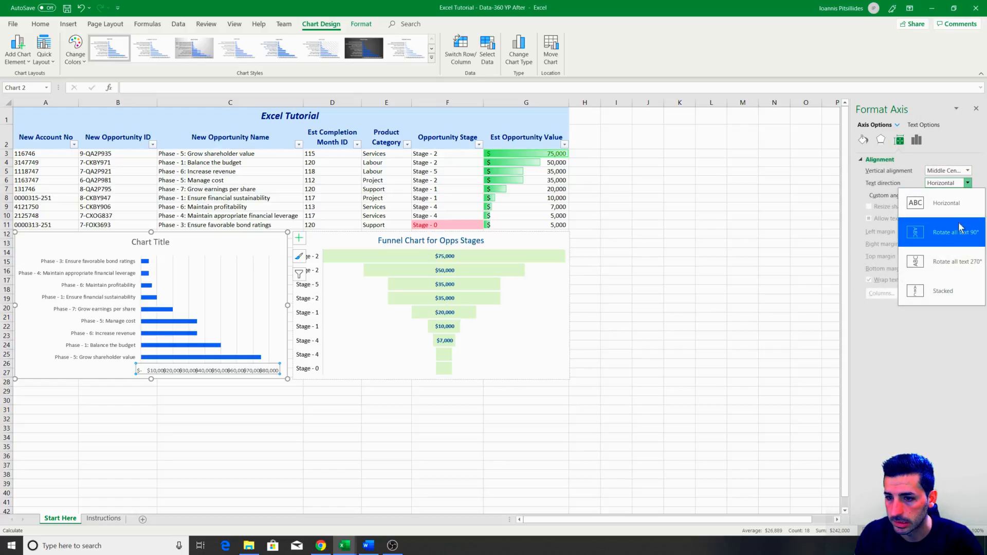
left_click(959, 240)
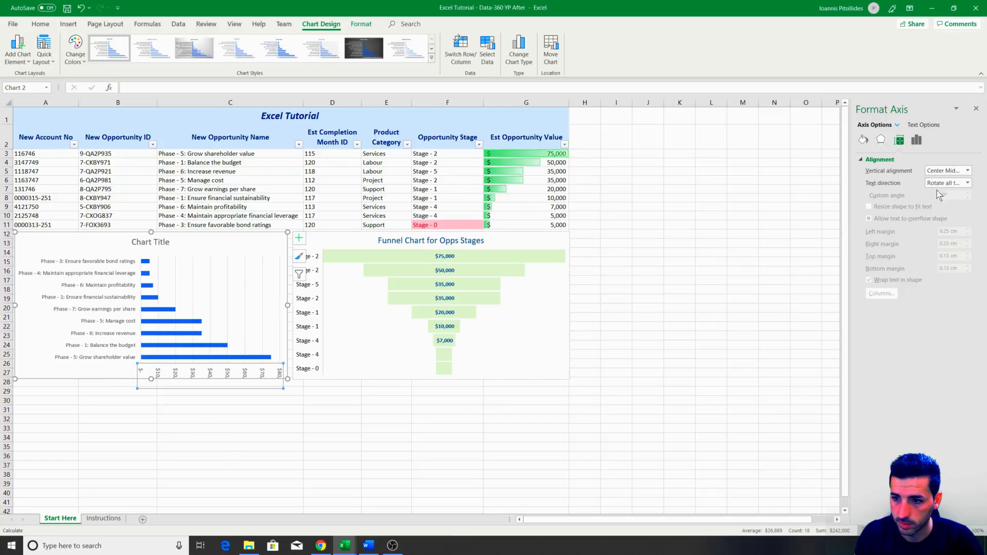
left_click(967, 184)
left_click(941, 262)
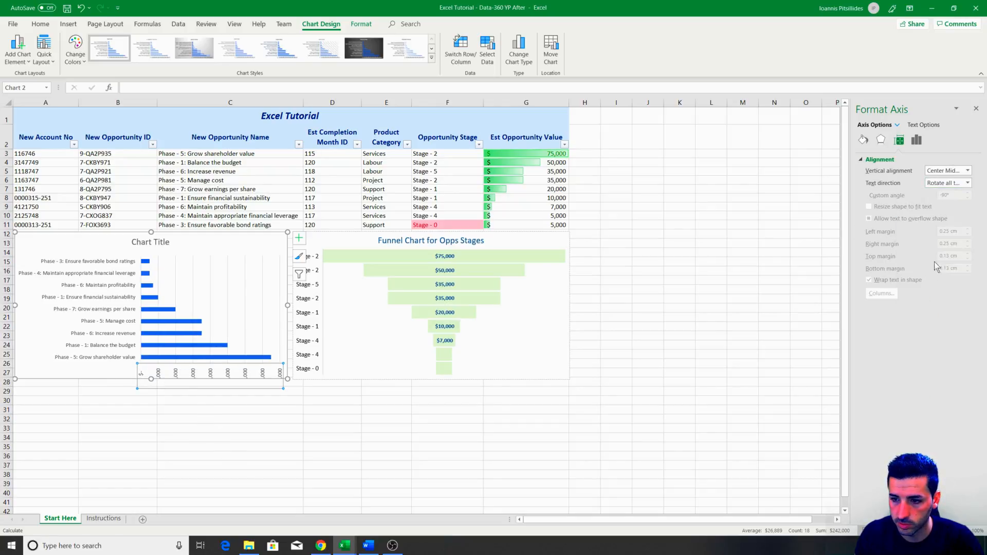
- Shorten the bar chart's plot area to fit the rotated value labels, and end the chart at about row 28
left_click(151, 381)
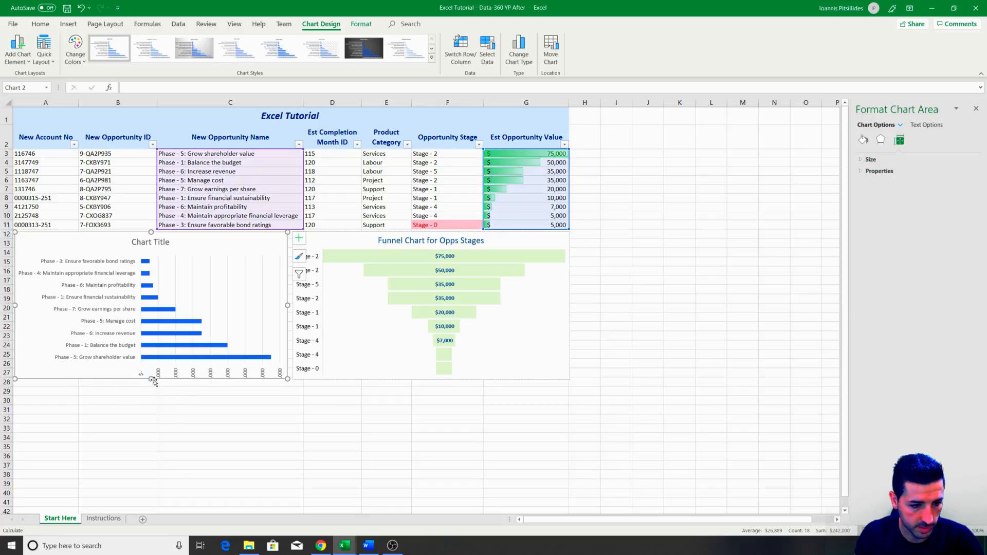
left_click_drag(151, 380, 151, 396)
left_click(218, 343)
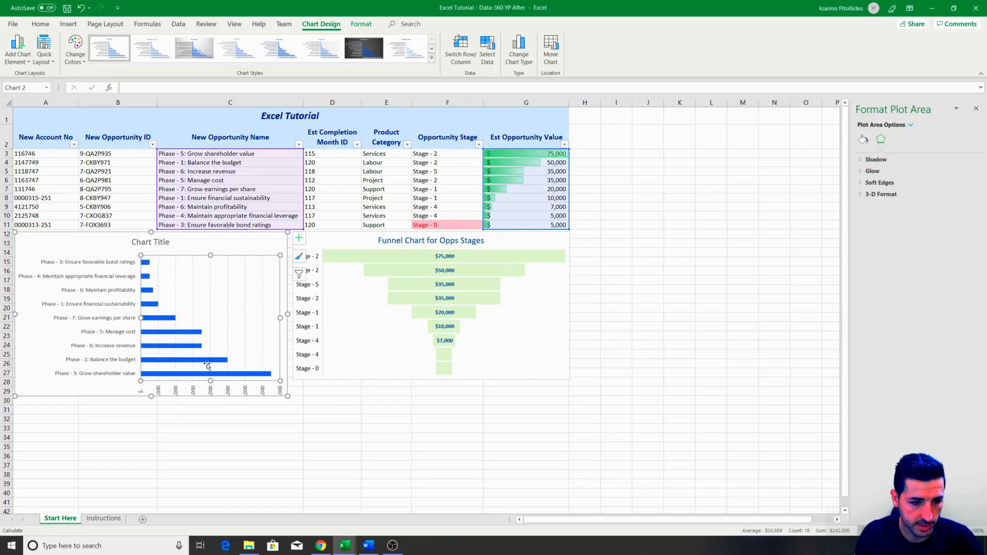
left_click_drag(210, 382, 209, 385)
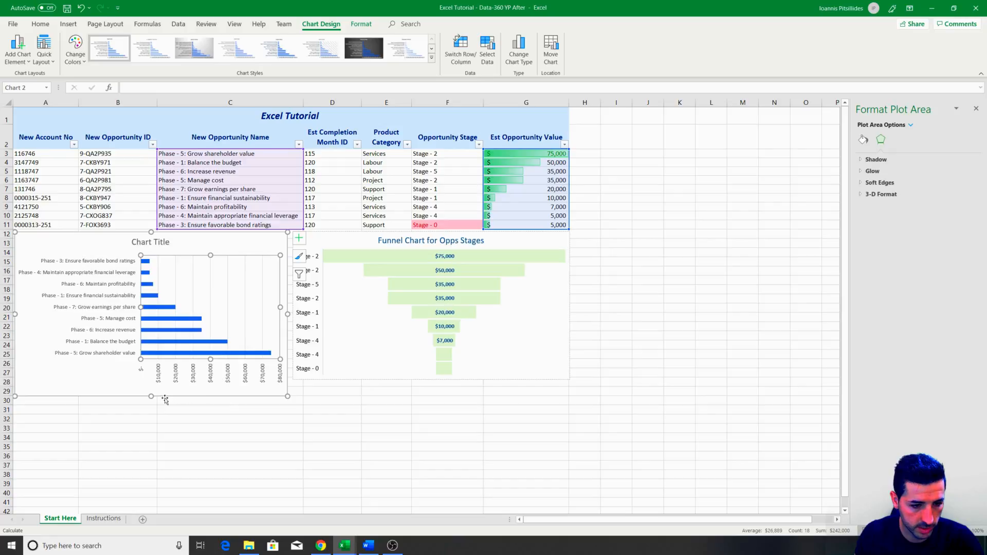
left_click_drag(152, 397, 151, 382)
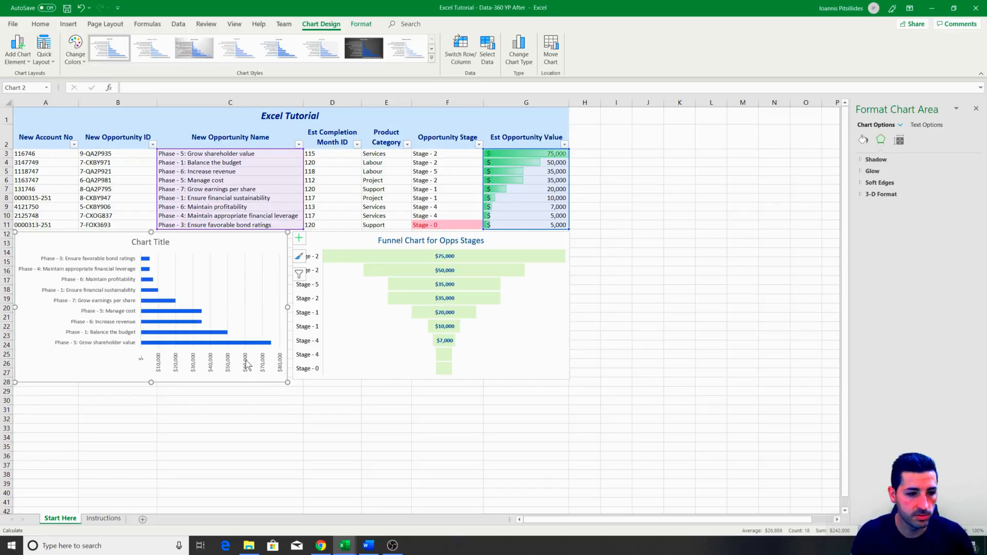
- Fill the bars of the bar chart with a light blue theme colour
left_click(216, 341)
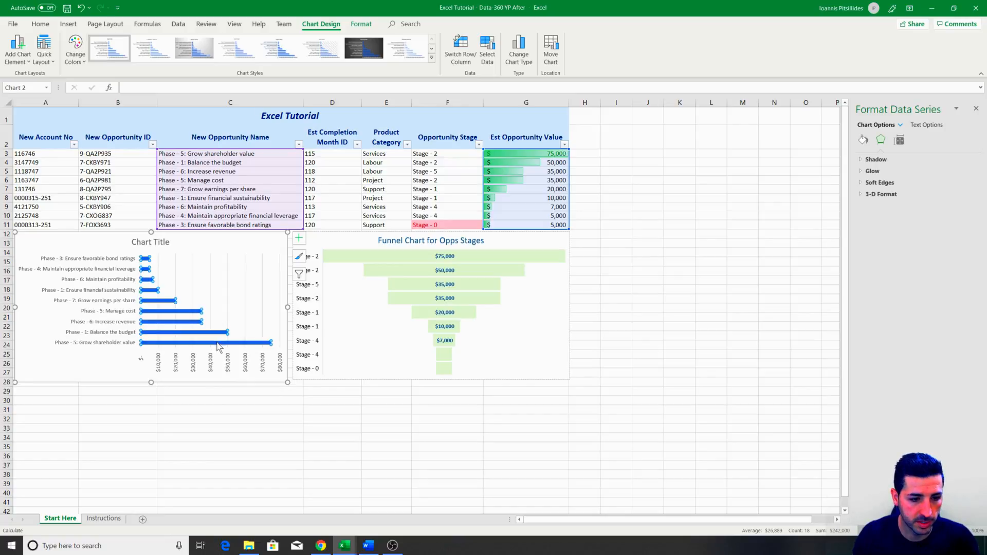
right_click(212, 344)
left_click(229, 329)
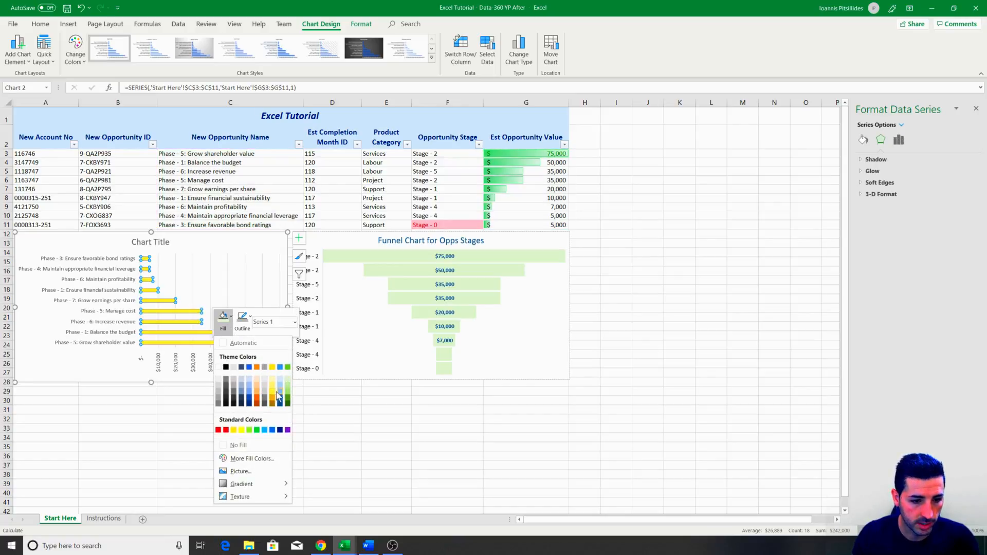
left_click(281, 385)
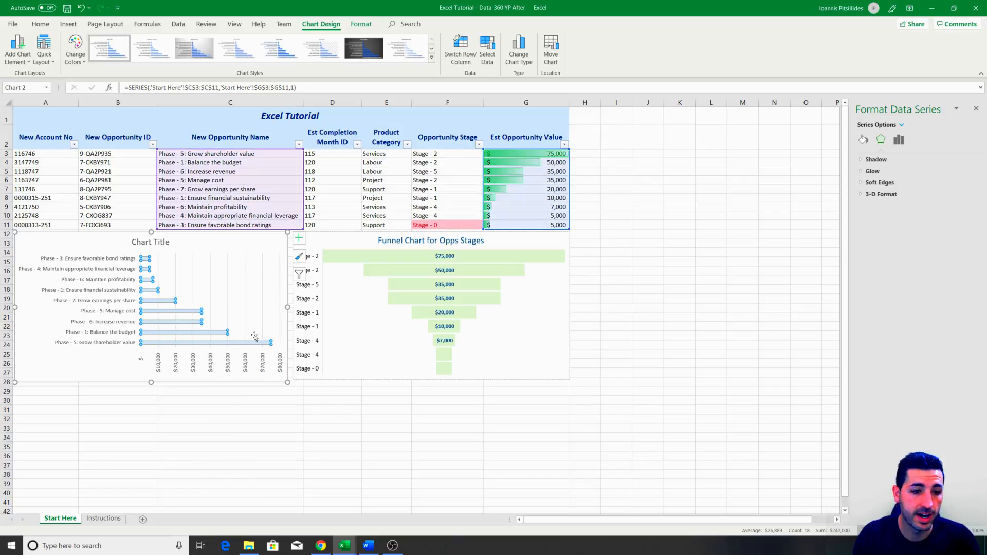
- Add data labels to the bar chart and format them in bold dark blue text
left_click(303, 239)
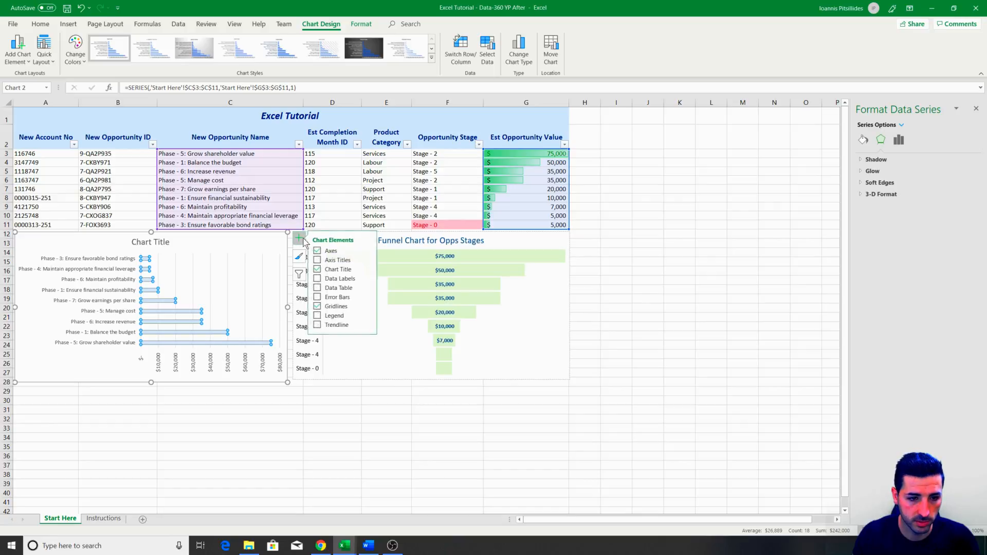
left_click(321, 279)
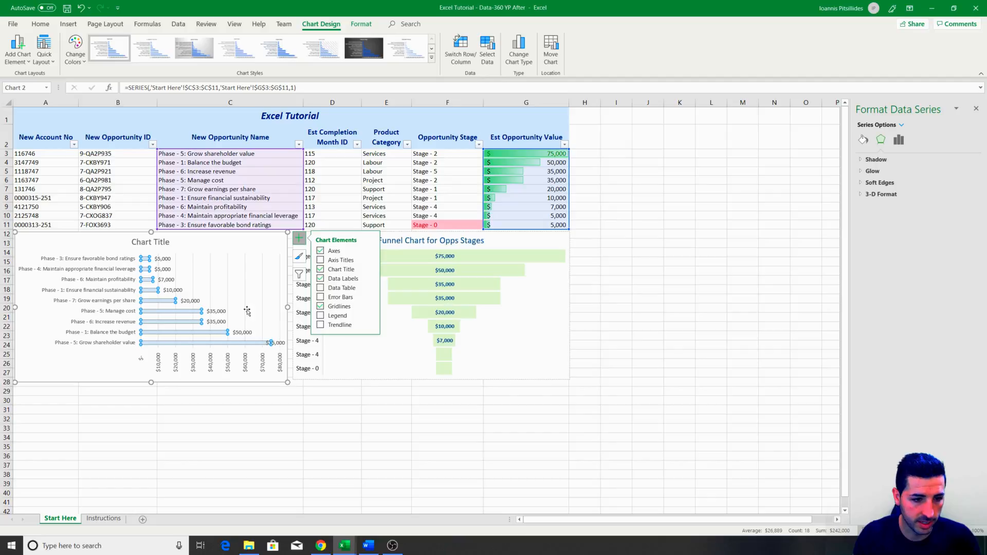
left_click(164, 260)
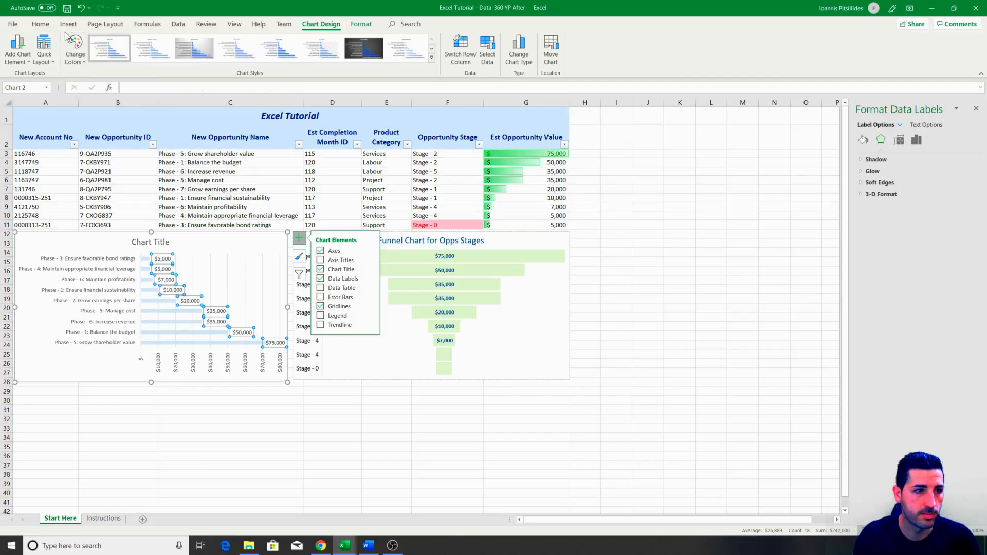
left_click(40, 24)
left_click(178, 57)
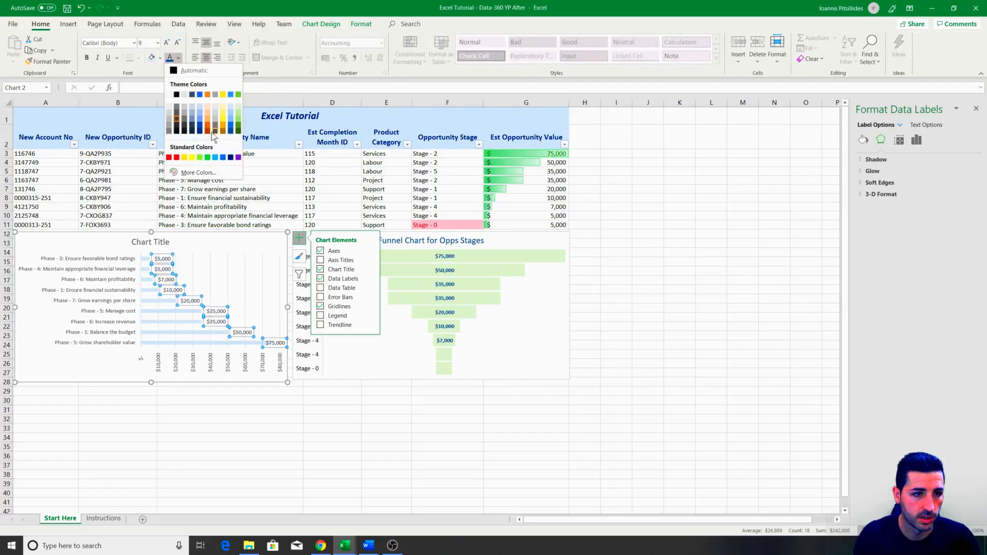
left_click(231, 129)
left_click(86, 57)
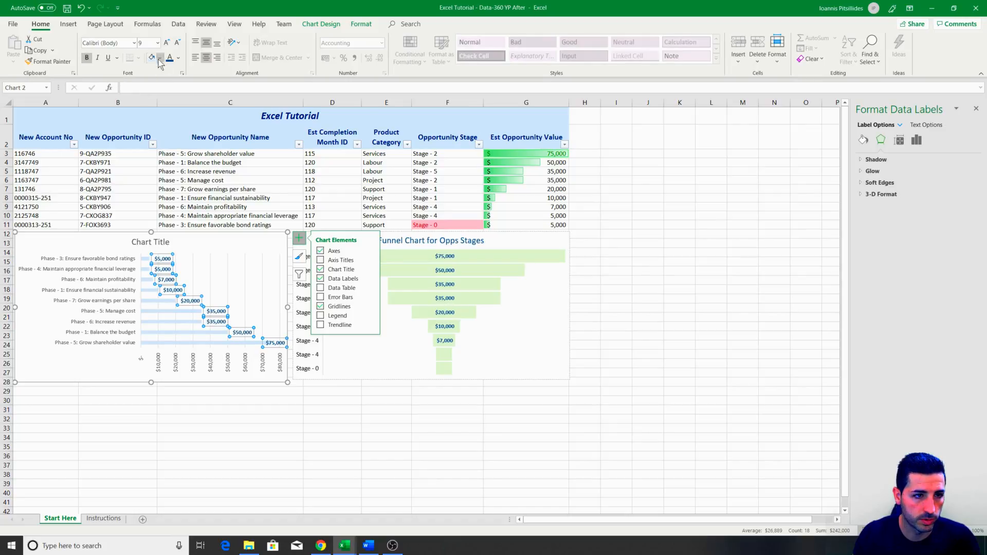
left_click(334, 425)
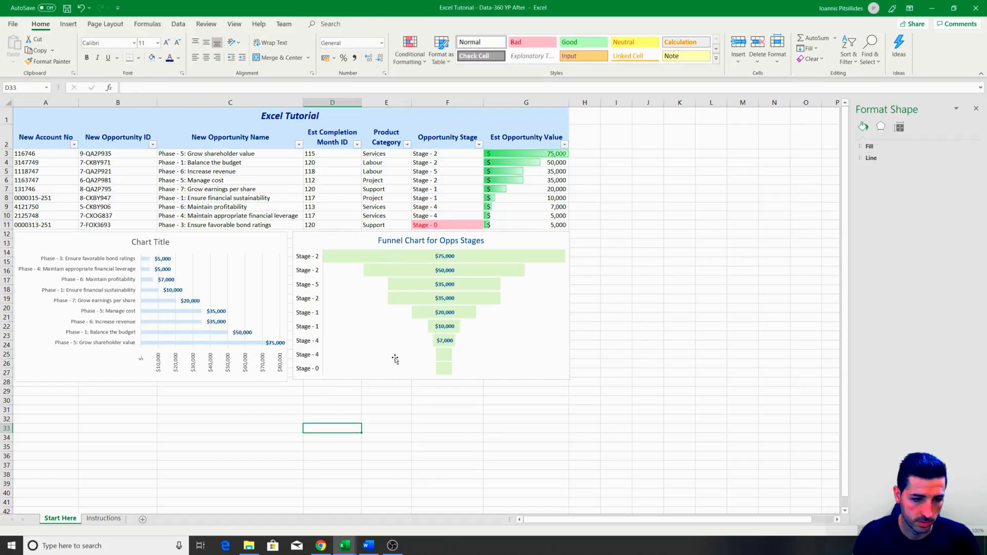
- Replace the bar chart's title with "Est value by Opps Name"
left_click(147, 243)
triple_click(147, 244)
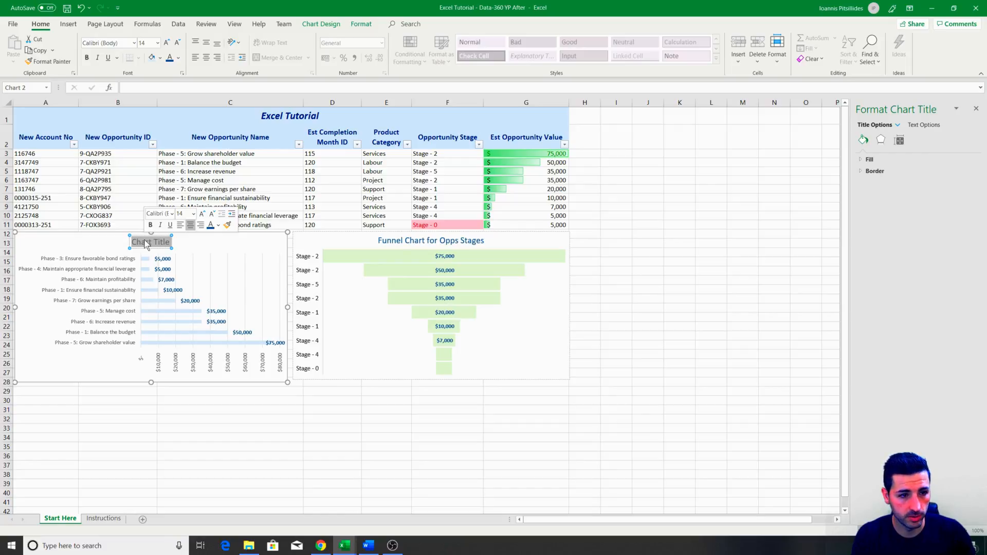
key("BackSpace")
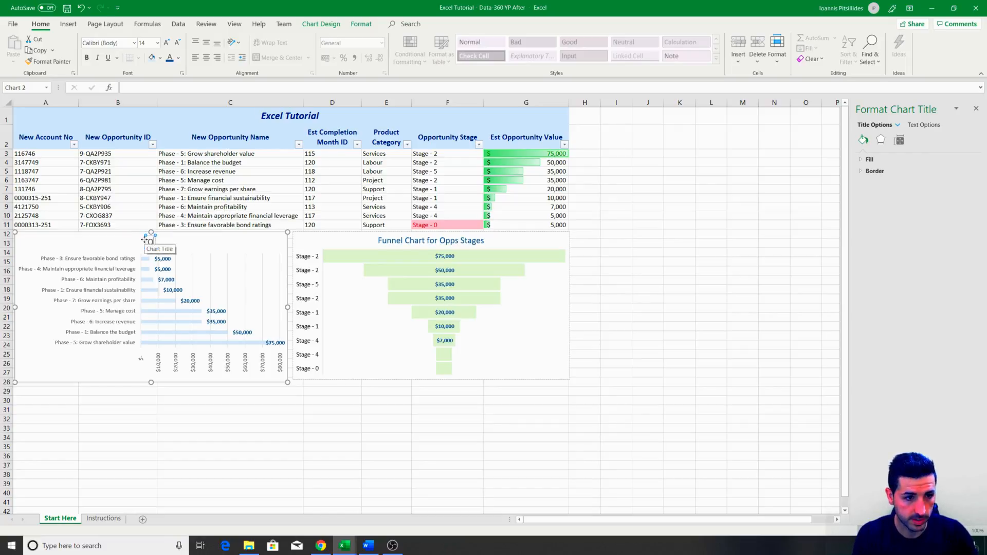
type("Est")
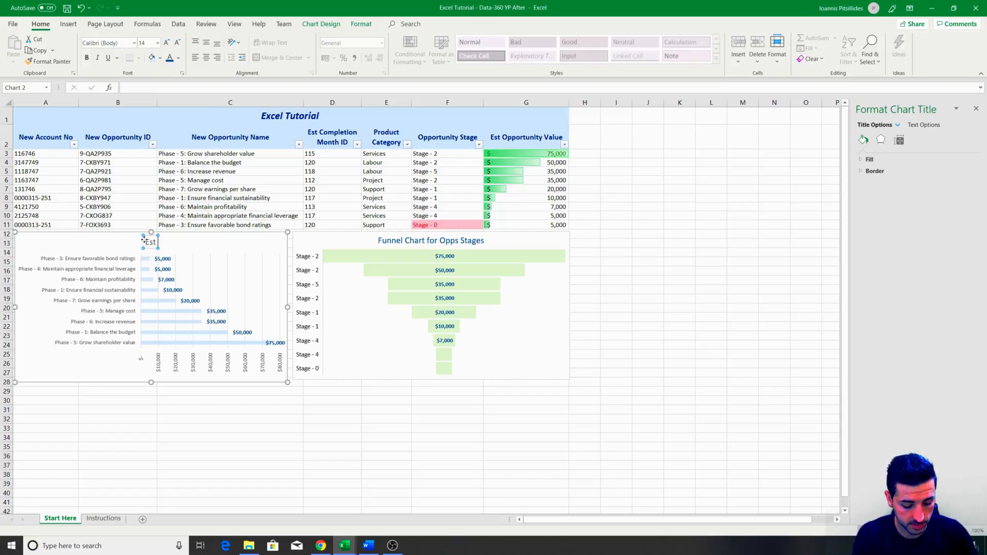
type(" value by Opps Name")
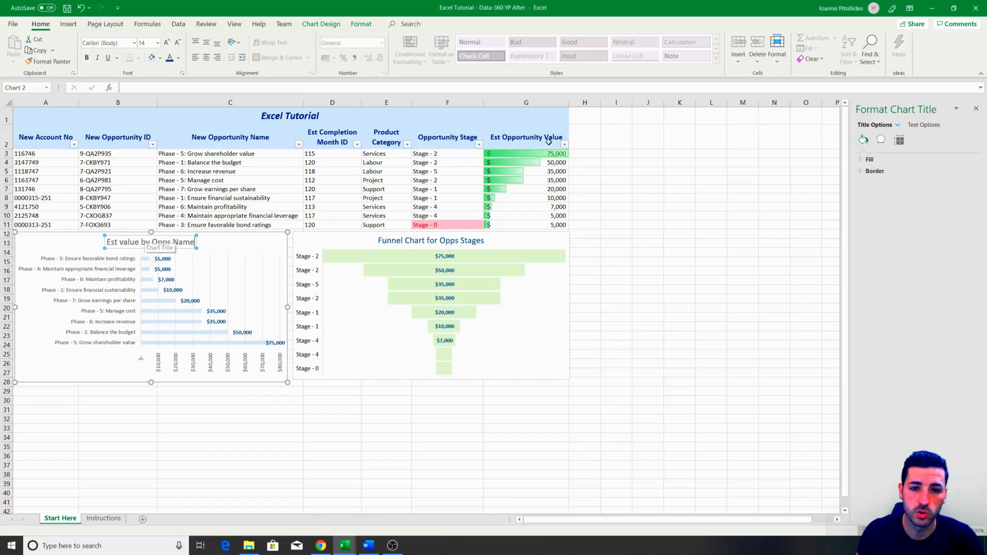
- Colour the bar chart's title text dark blue to match the funnel chart's title
left_click_drag(531, 138, 530, 198)
left_click_drag(229, 132, 227, 180)
left_click(182, 244)
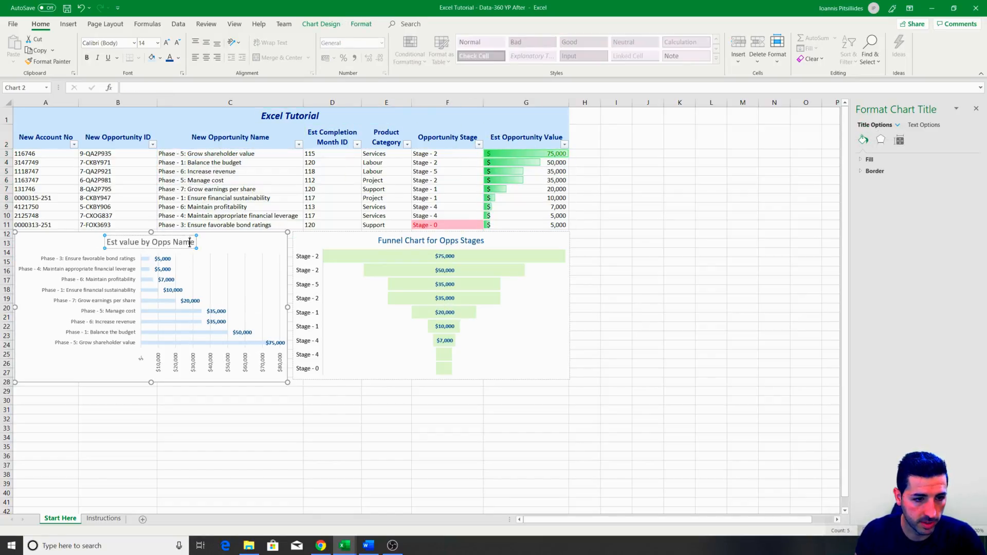
triple_click(190, 244)
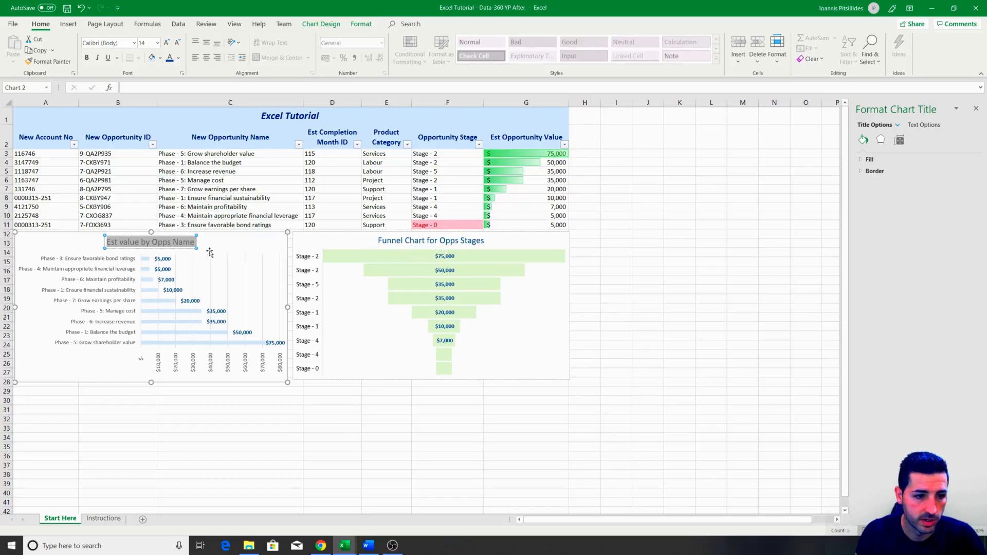
left_click(377, 436)
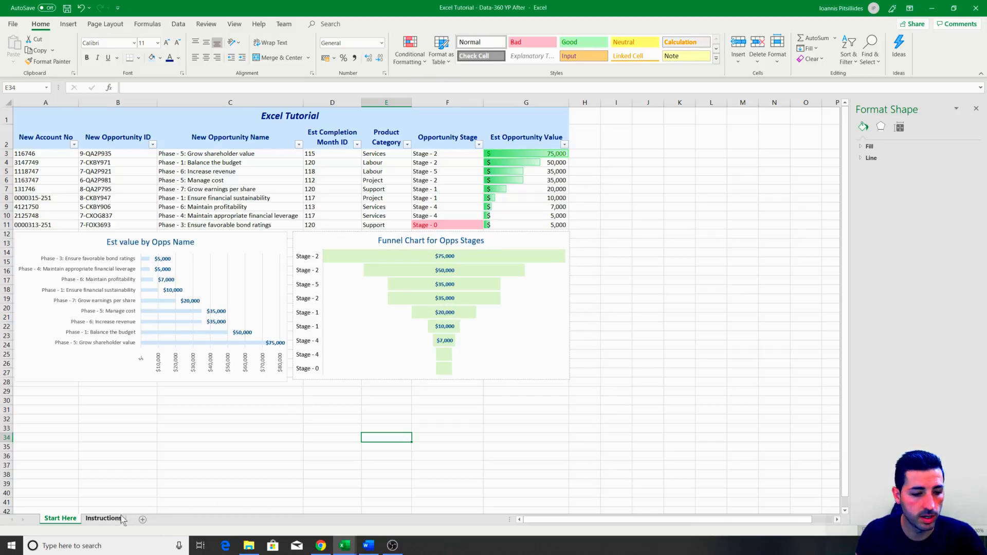
- On the Instructions sheet, check the Part 1 topics on graphs and on removing all gridlines
left_click(103, 519)
left_click(225, 203)
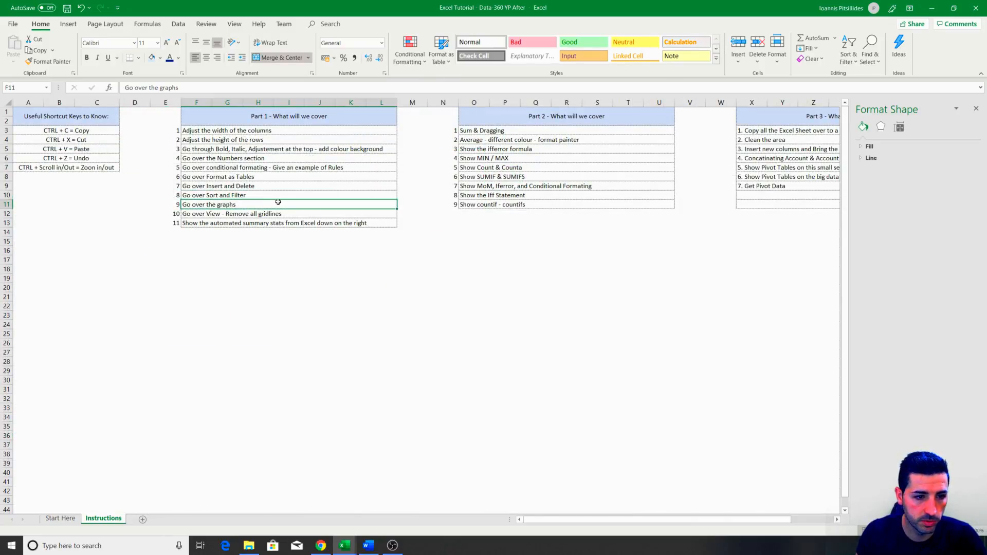
left_click(196, 215)
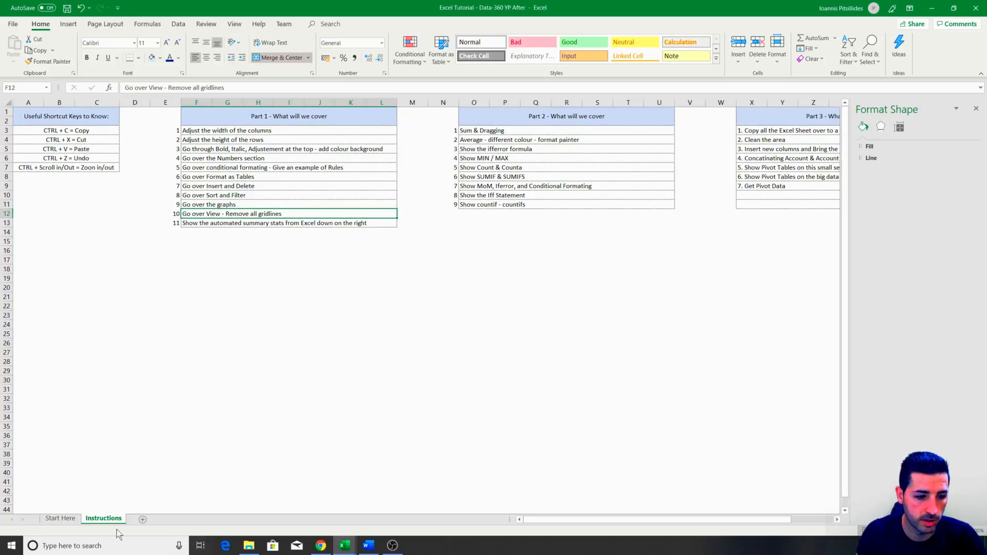
- Return to the Start Here sheet and select blank cell ranges around the table and charts to point out the gridlines
left_click(60, 518)
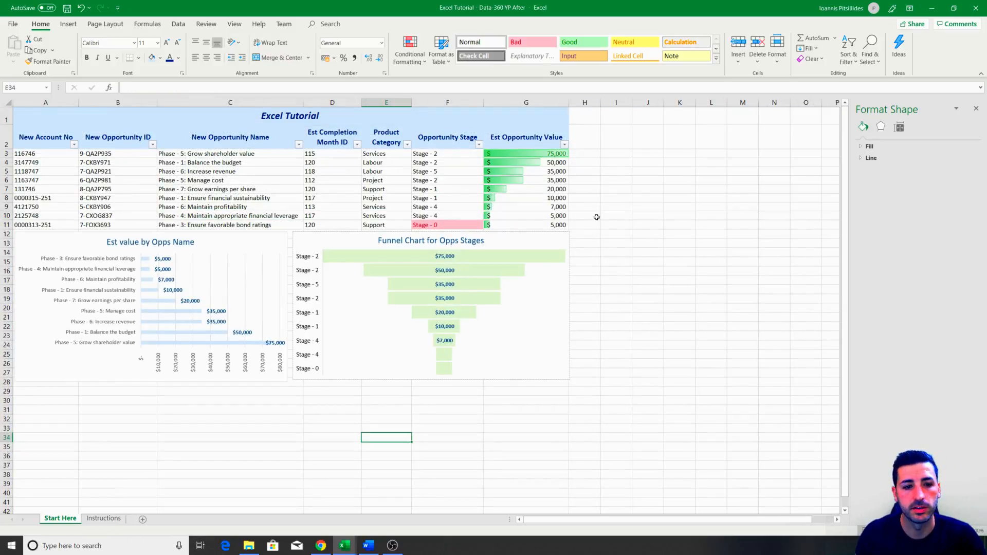
left_click_drag(699, 122, 647, 354)
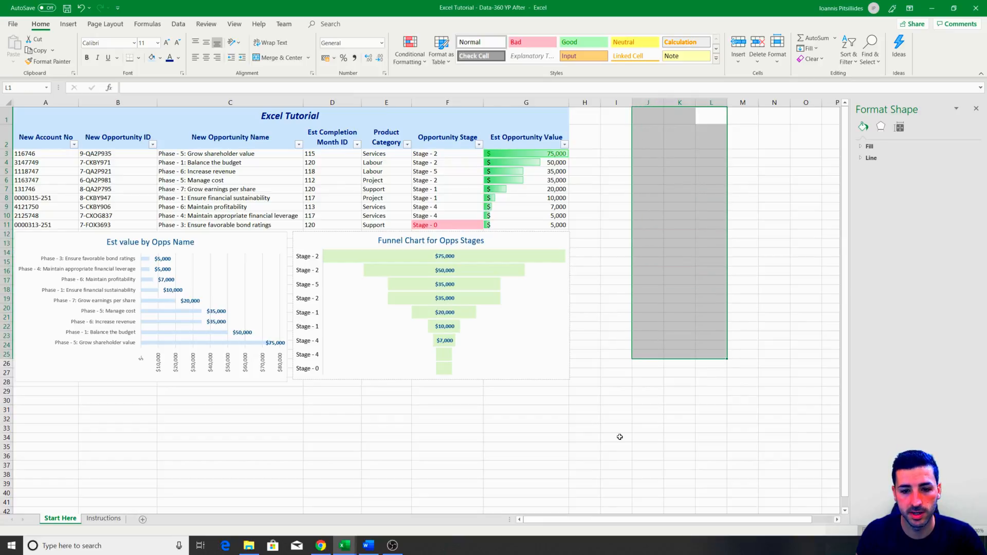
left_click_drag(185, 473, 680, 456)
left_click_drag(677, 199, 803, 400)
left_click_drag(678, 207, 747, 317)
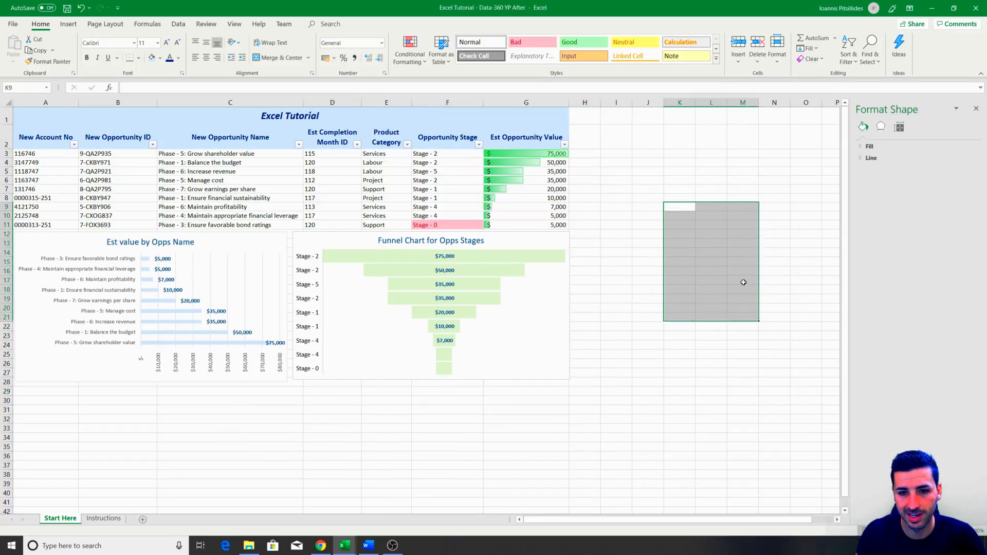
left_click_drag(649, 154, 712, 271)
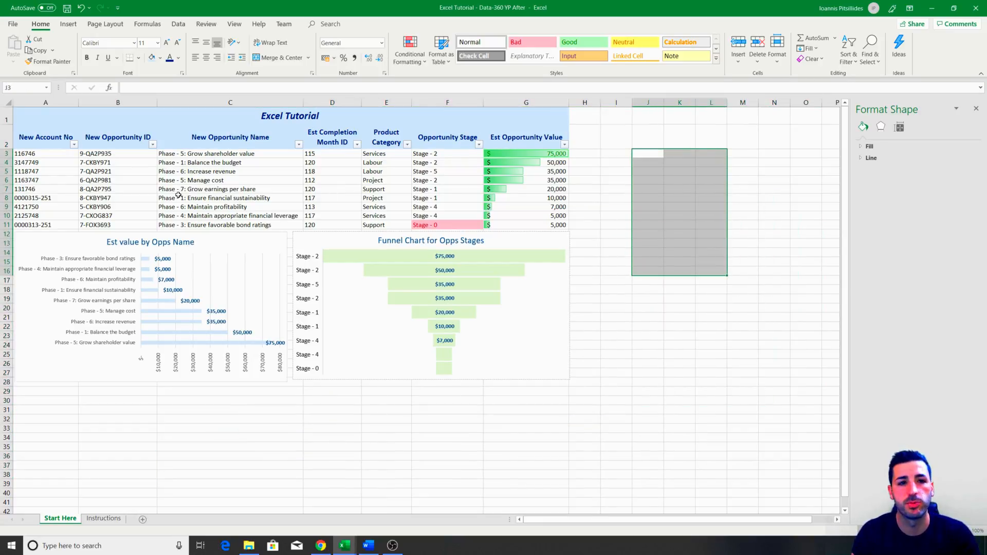
- Turn off the gridlines on the Start Here sheet and select blank cells beside the table to show the clean background
left_click(235, 25)
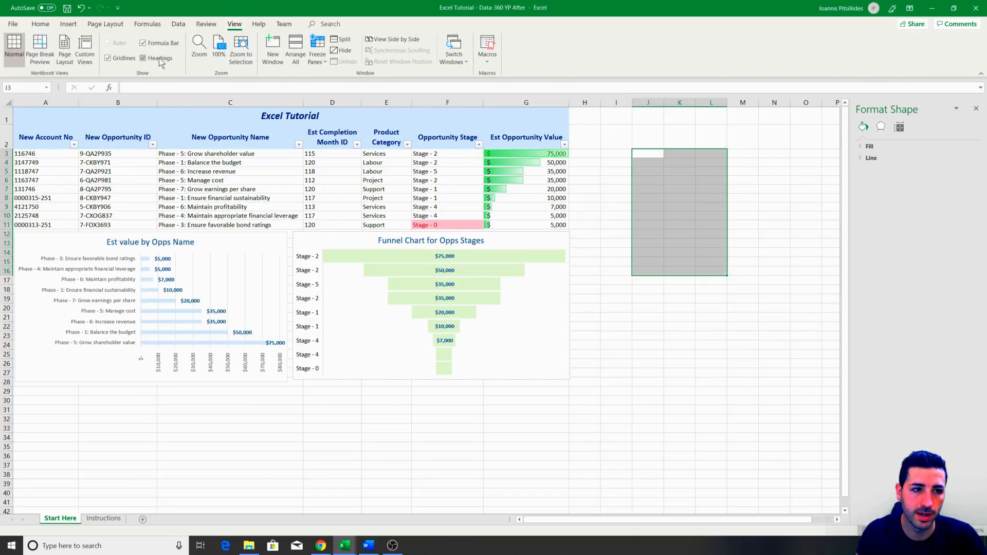
left_click(129, 63)
left_click(648, 345)
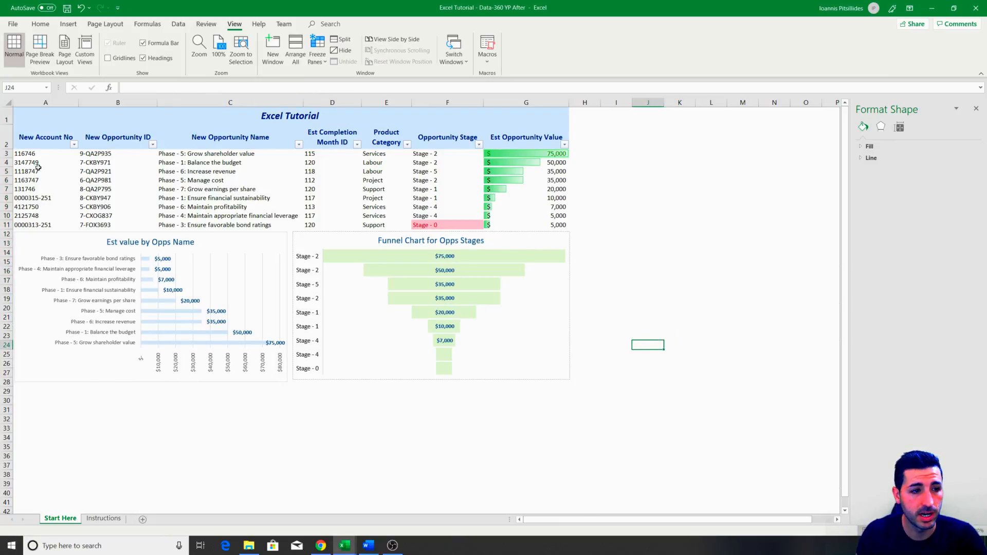
left_click_drag(88, 122, 84, 90)
left_click(677, 172)
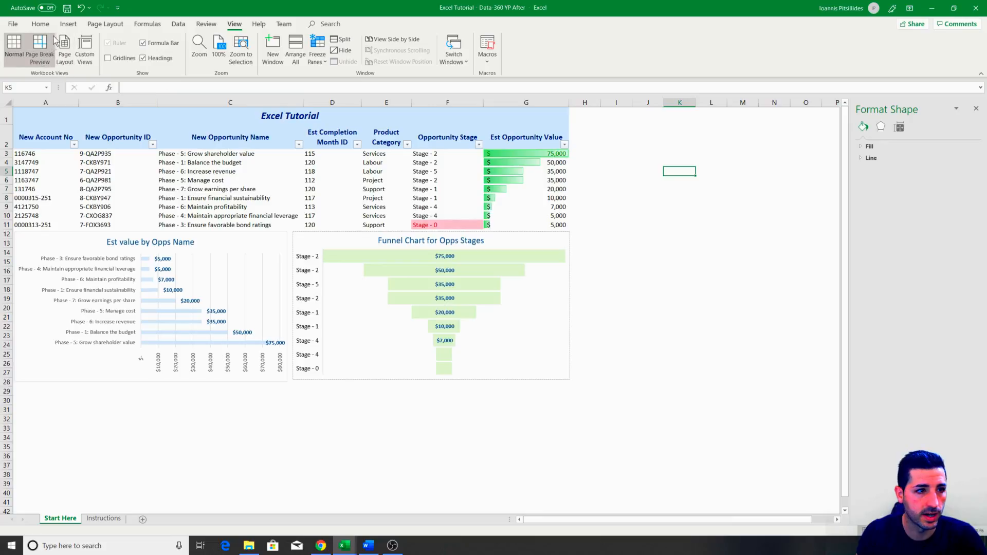
- Draw thin solid borders by hand around cells in rows 4 to 7 of the opportunities table, starting at the New Opportunity Name column
left_click(41, 24)
left_click(68, 25)
left_click(42, 24)
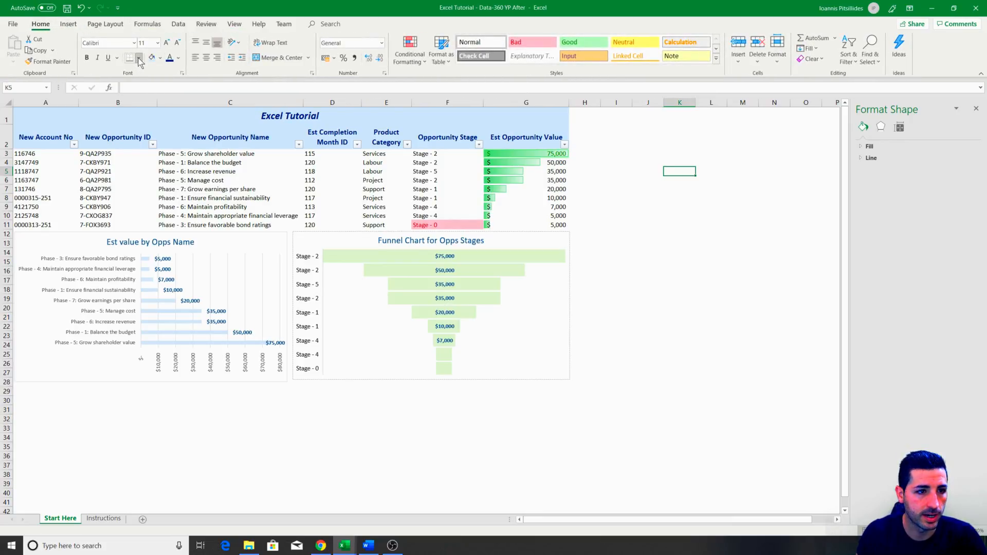
left_click(138, 58)
mouse_move(190, 314)
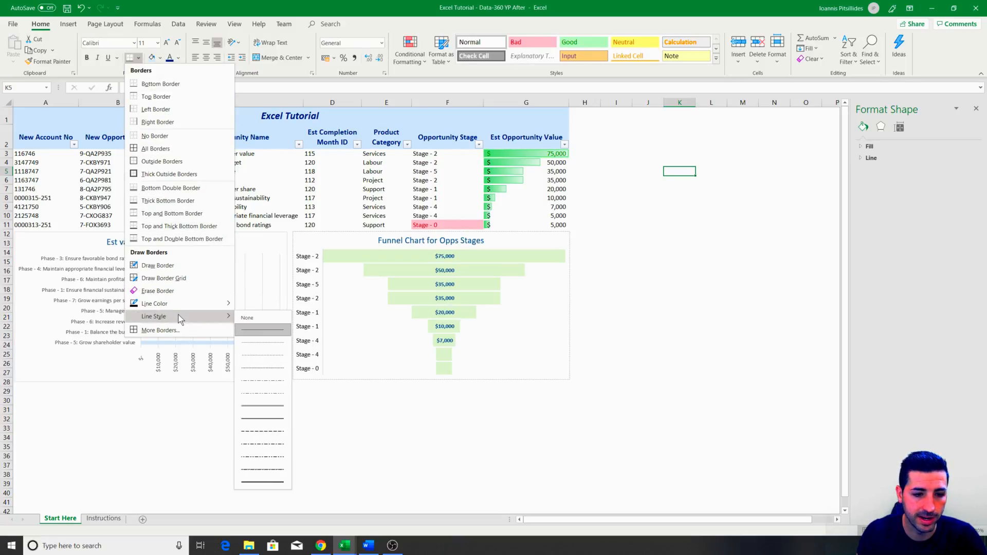
left_click(274, 331)
left_click_drag(157, 158, 361, 194)
mouse_move(158, 175)
left_mouse_down()
mouse_move(362, 176)
mouse_move(440, 162)
left_mouse_up()
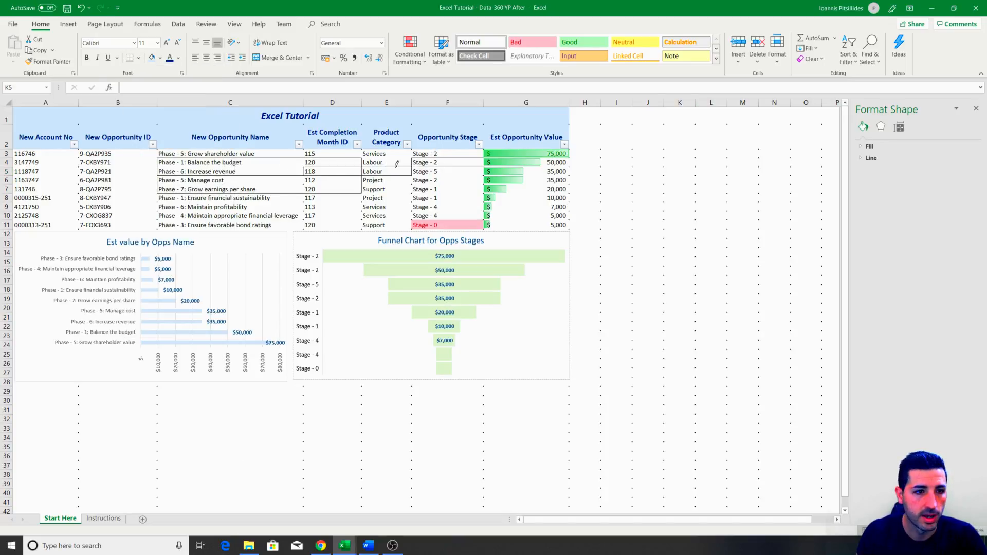
- Change the border line style to dotted, draw over the cell containing "Phase - 1: Balance the budget", and leave border drawing mode
left_click(139, 59)
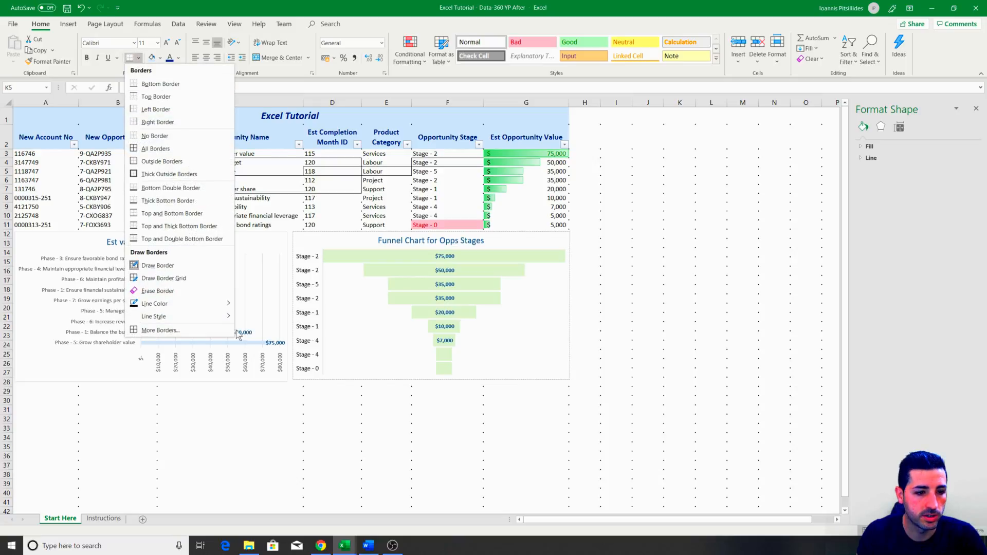
mouse_move(214, 316)
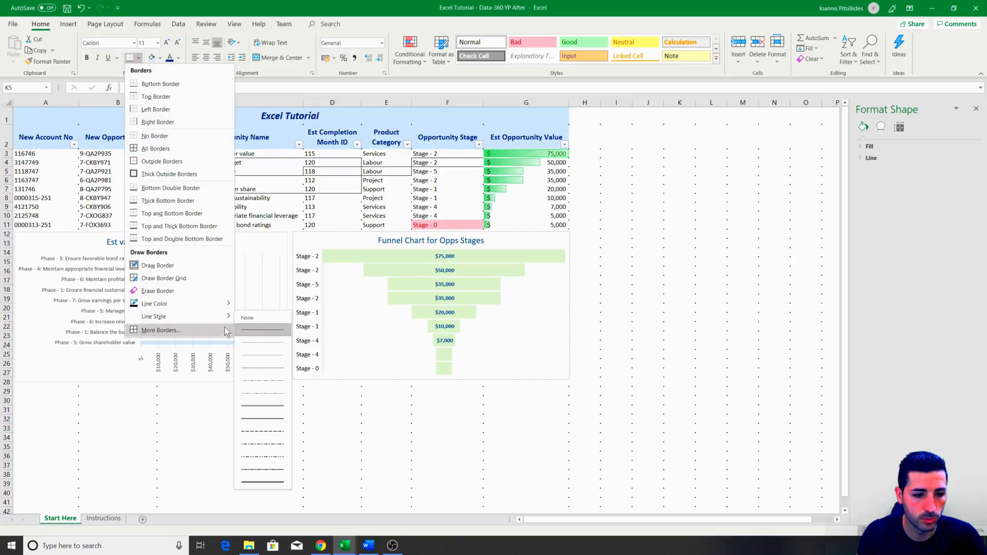
left_click(260, 341)
left_click_drag(219, 158, 231, 167)
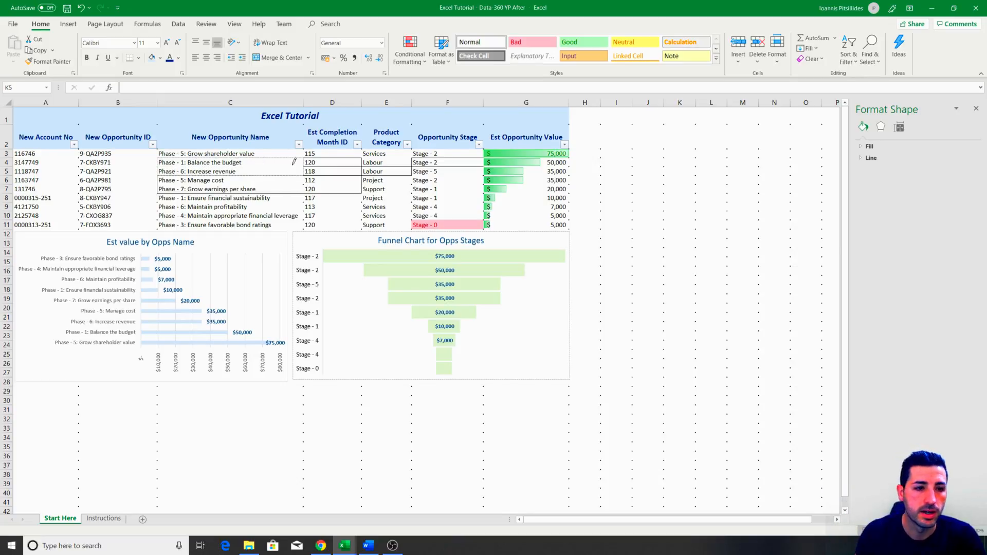
left_click(225, 87)
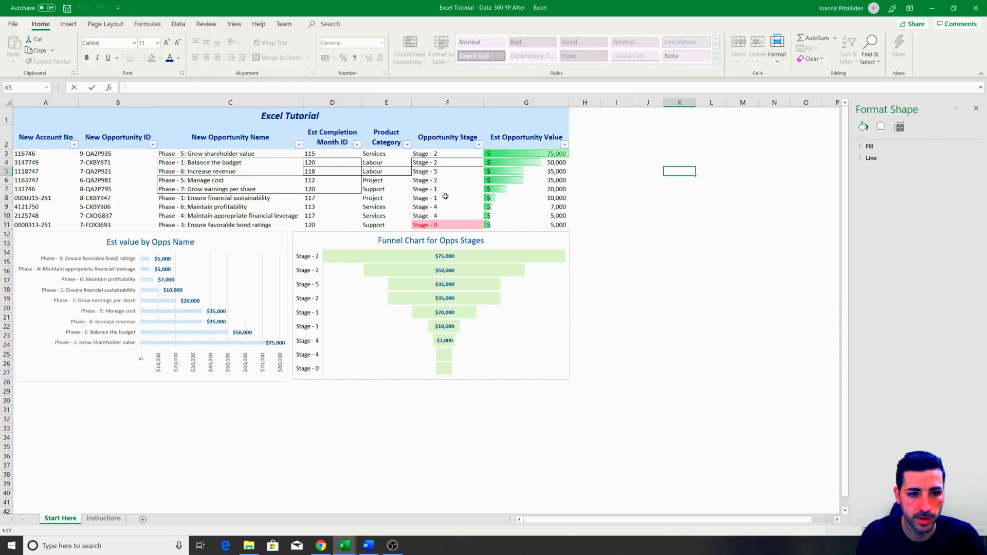
- Apply All Borders to the whole opportunities table, from the Excel Tutorial title row down to row 11
left_click(551, 171)
left_click_drag(556, 225, 31, 116)
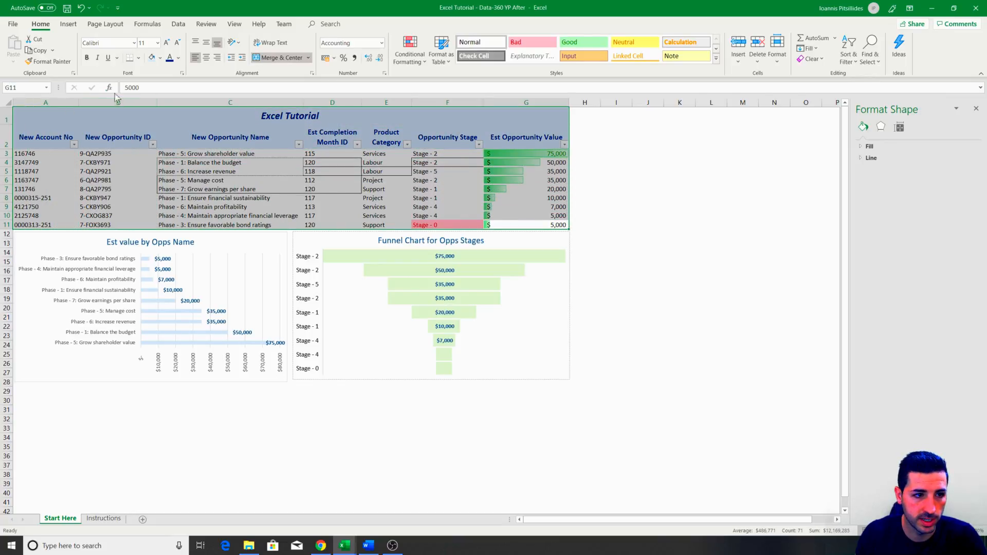
left_click(138, 58)
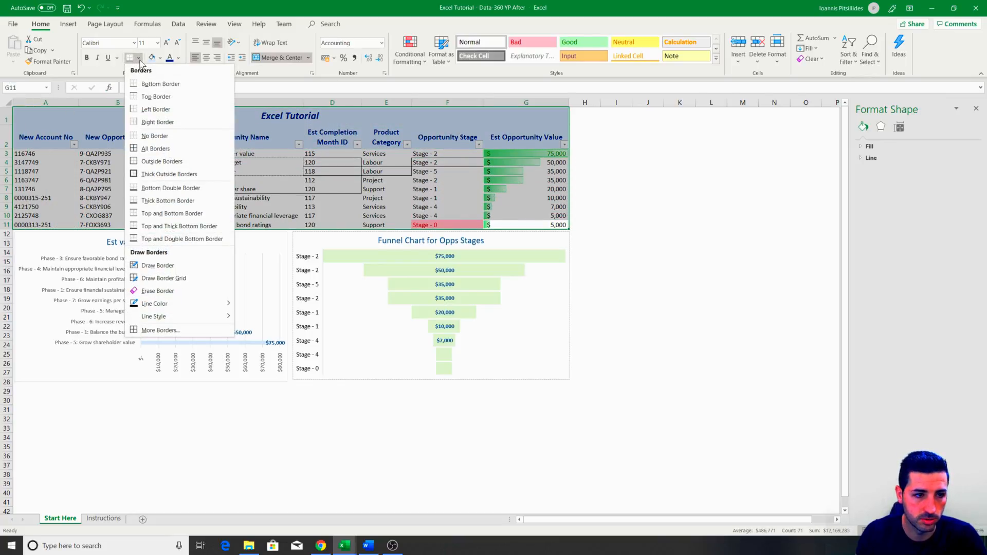
left_click(162, 148)
left_click_drag(617, 180, 648, 180)
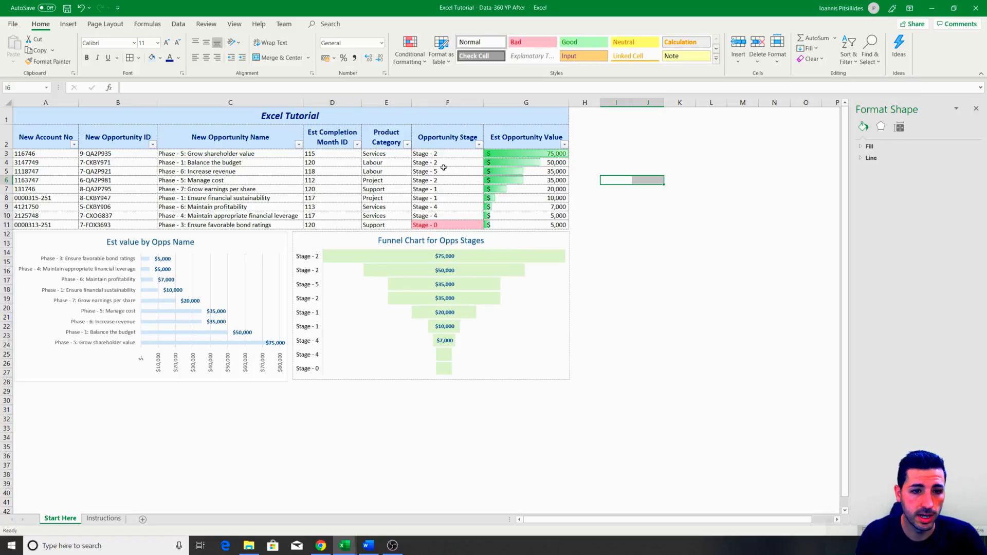
left_click(74, 144)
left_click(75, 146)
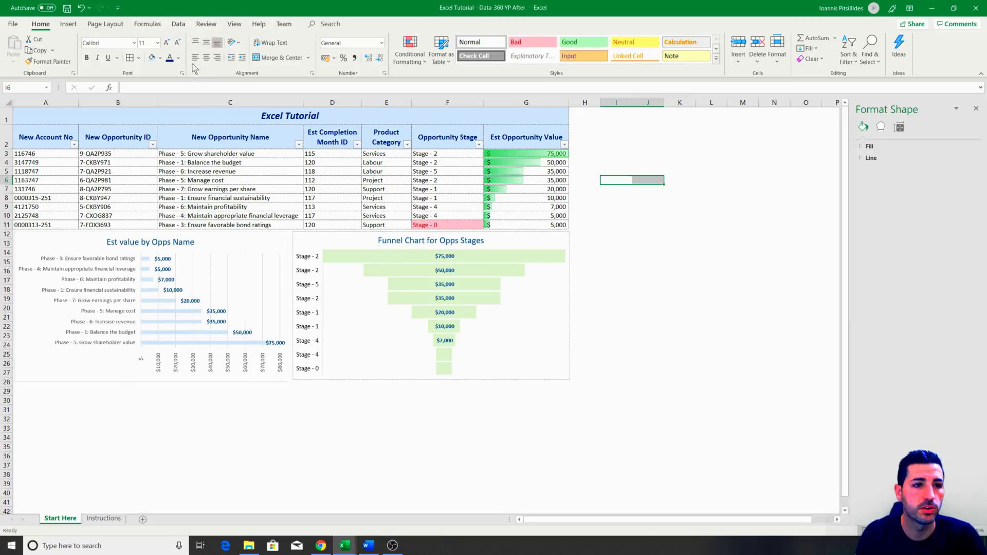
left_click(138, 57)
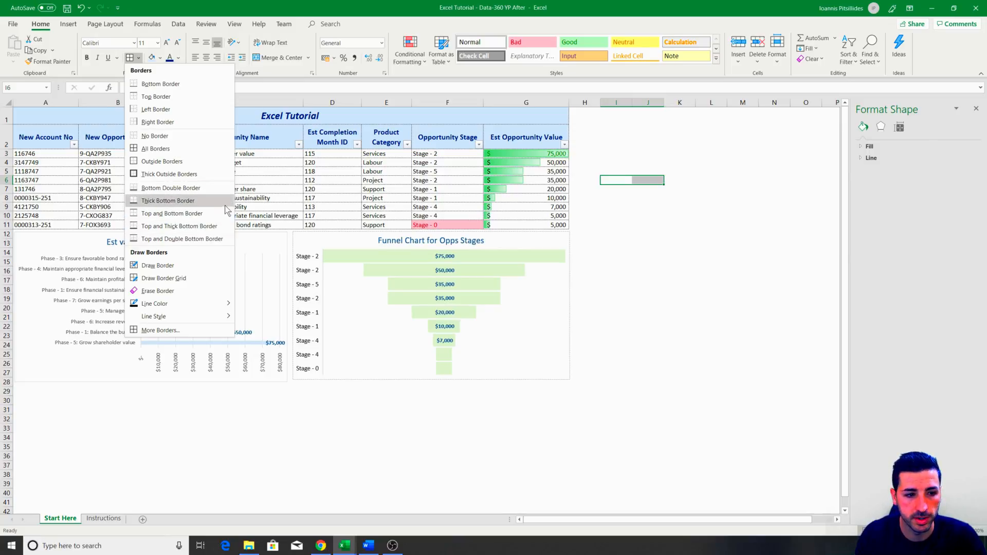
left_click(360, 177)
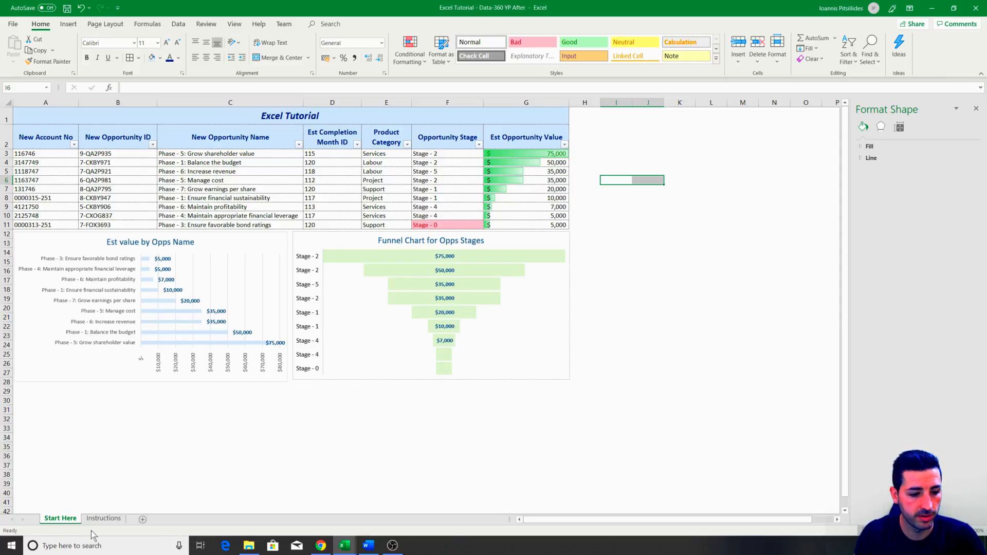
- Check the Part 1 topic on automated summary stats on the Instructions sheet and return to the Start Here sheet
left_click(104, 519)
left_click(204, 226)
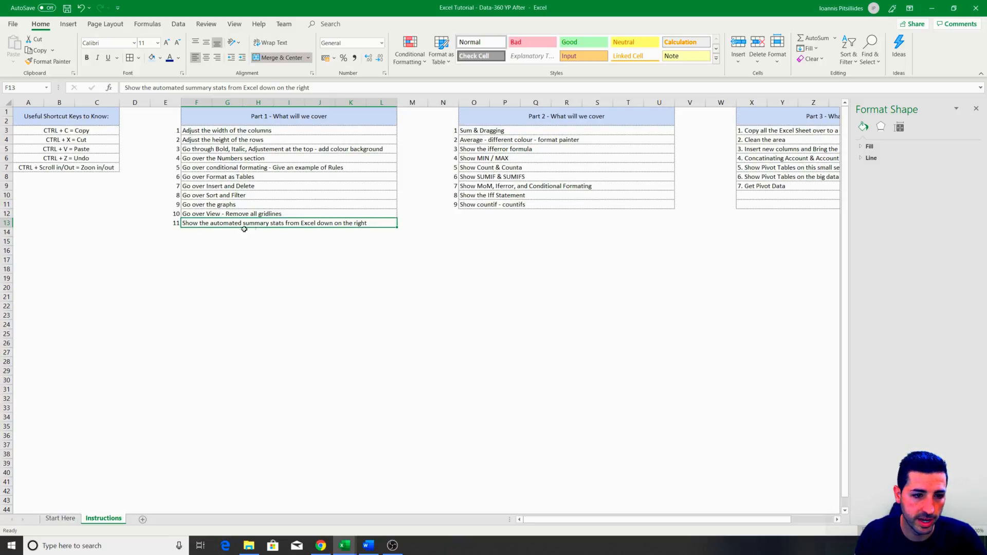
left_click(61, 518)
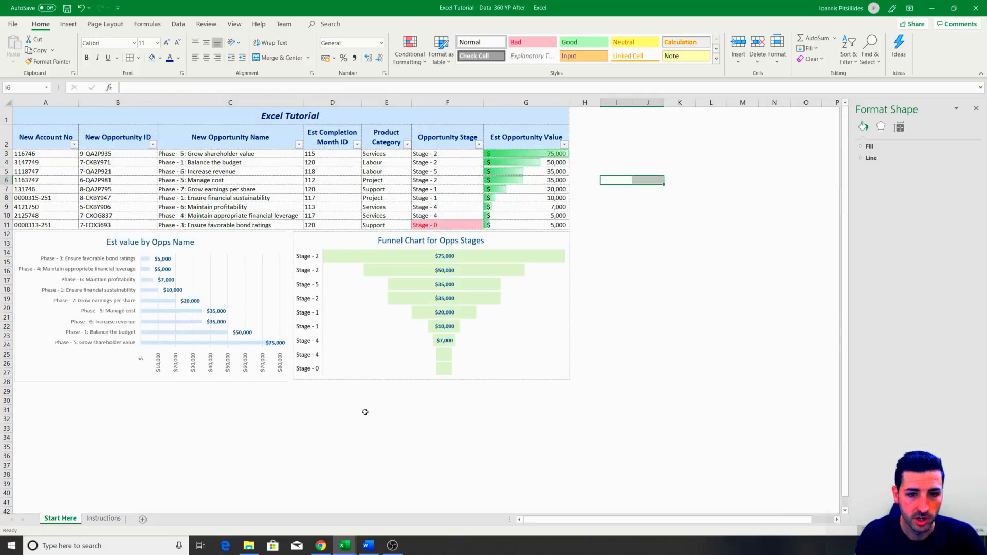
- Select the values of Est Opportunity Value, Opportunity Stage and Est Completion Month ID in turn to compare their automatic summary stats
left_click_drag(546, 225, 556, 154)
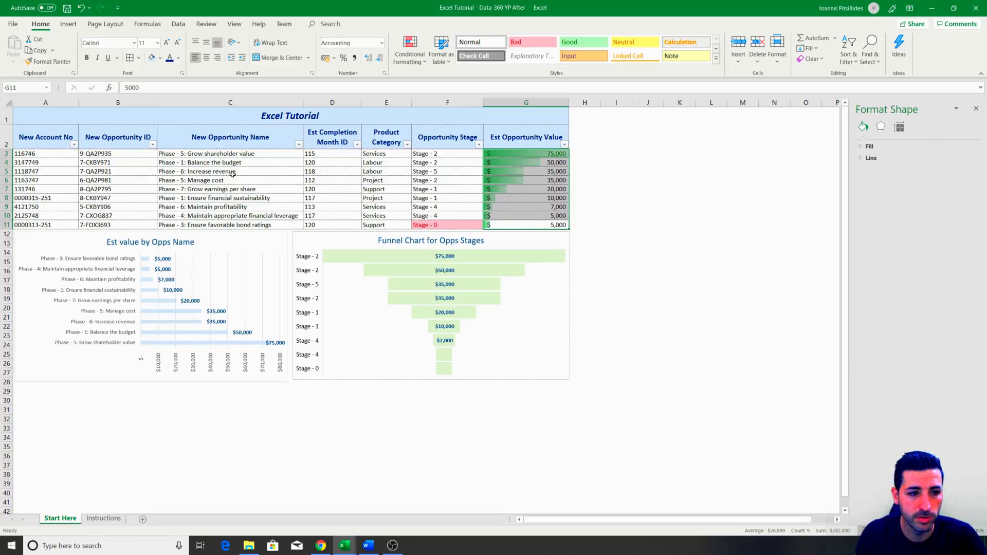
left_click_drag(447, 151, 449, 227)
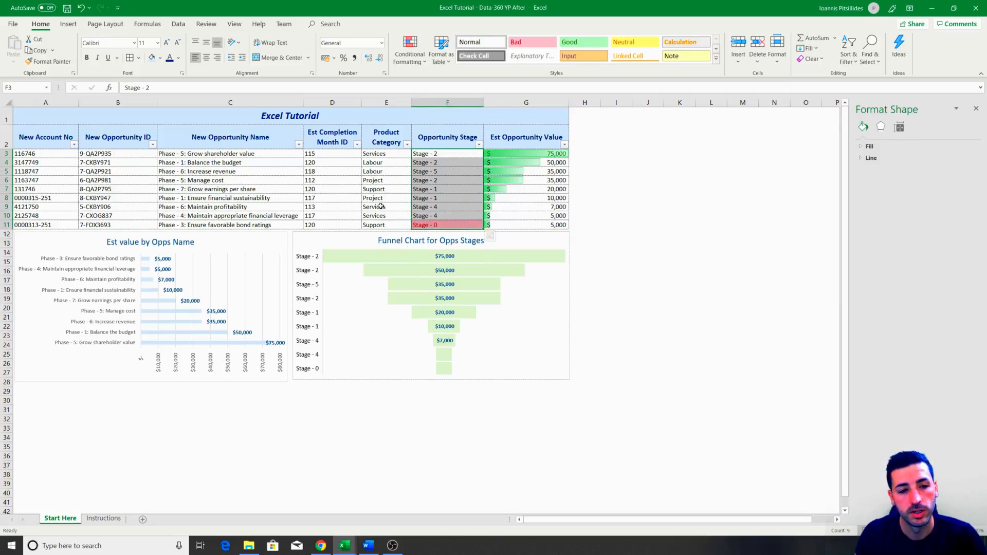
left_click_drag(331, 153, 336, 225)
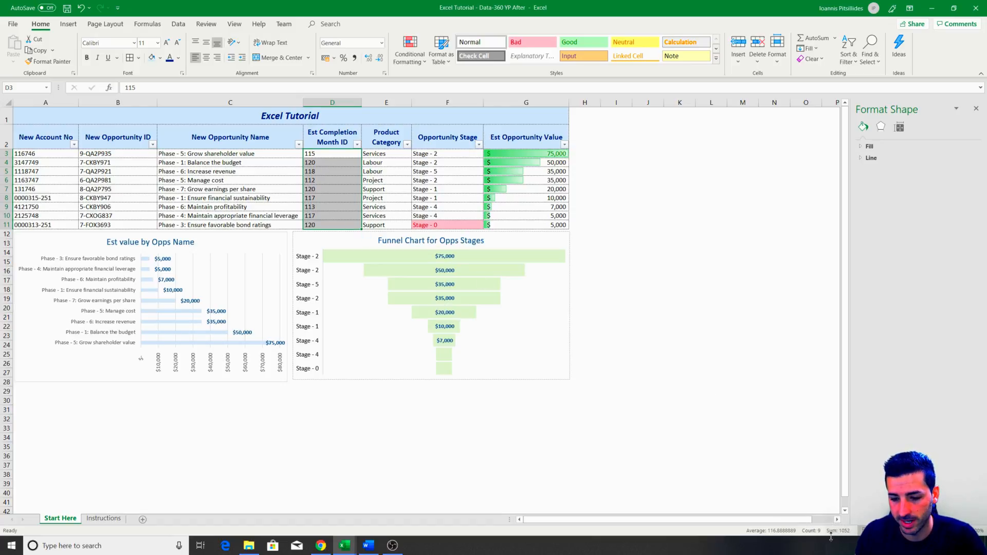
- Deselect the column values and go back to the Instructions sheet to look over the Part 2 topics
left_click(596, 231)
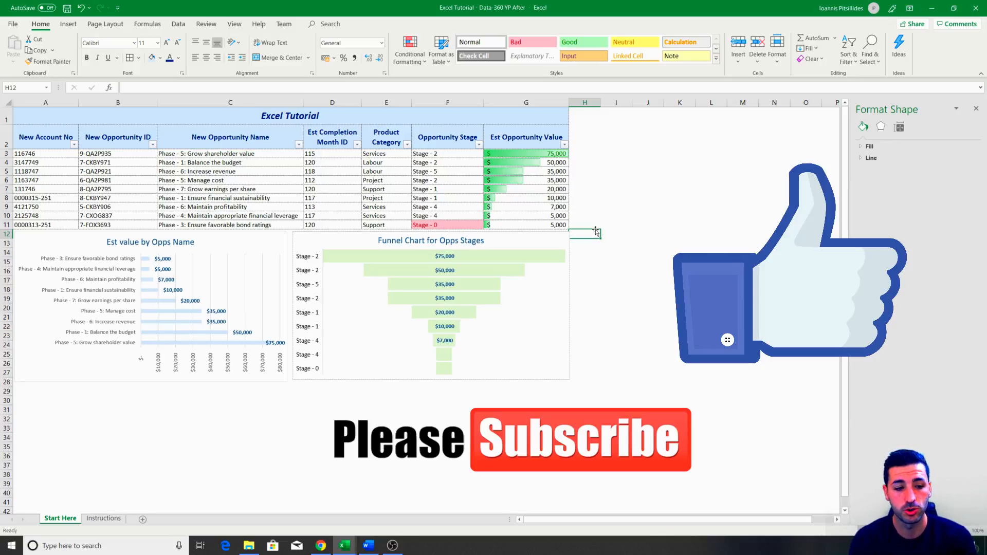
left_click(93, 519)
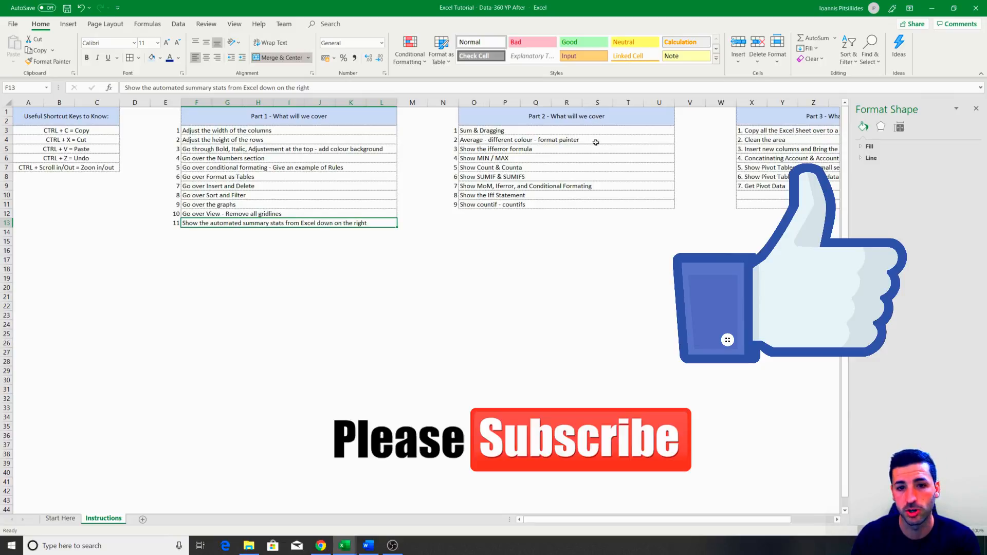